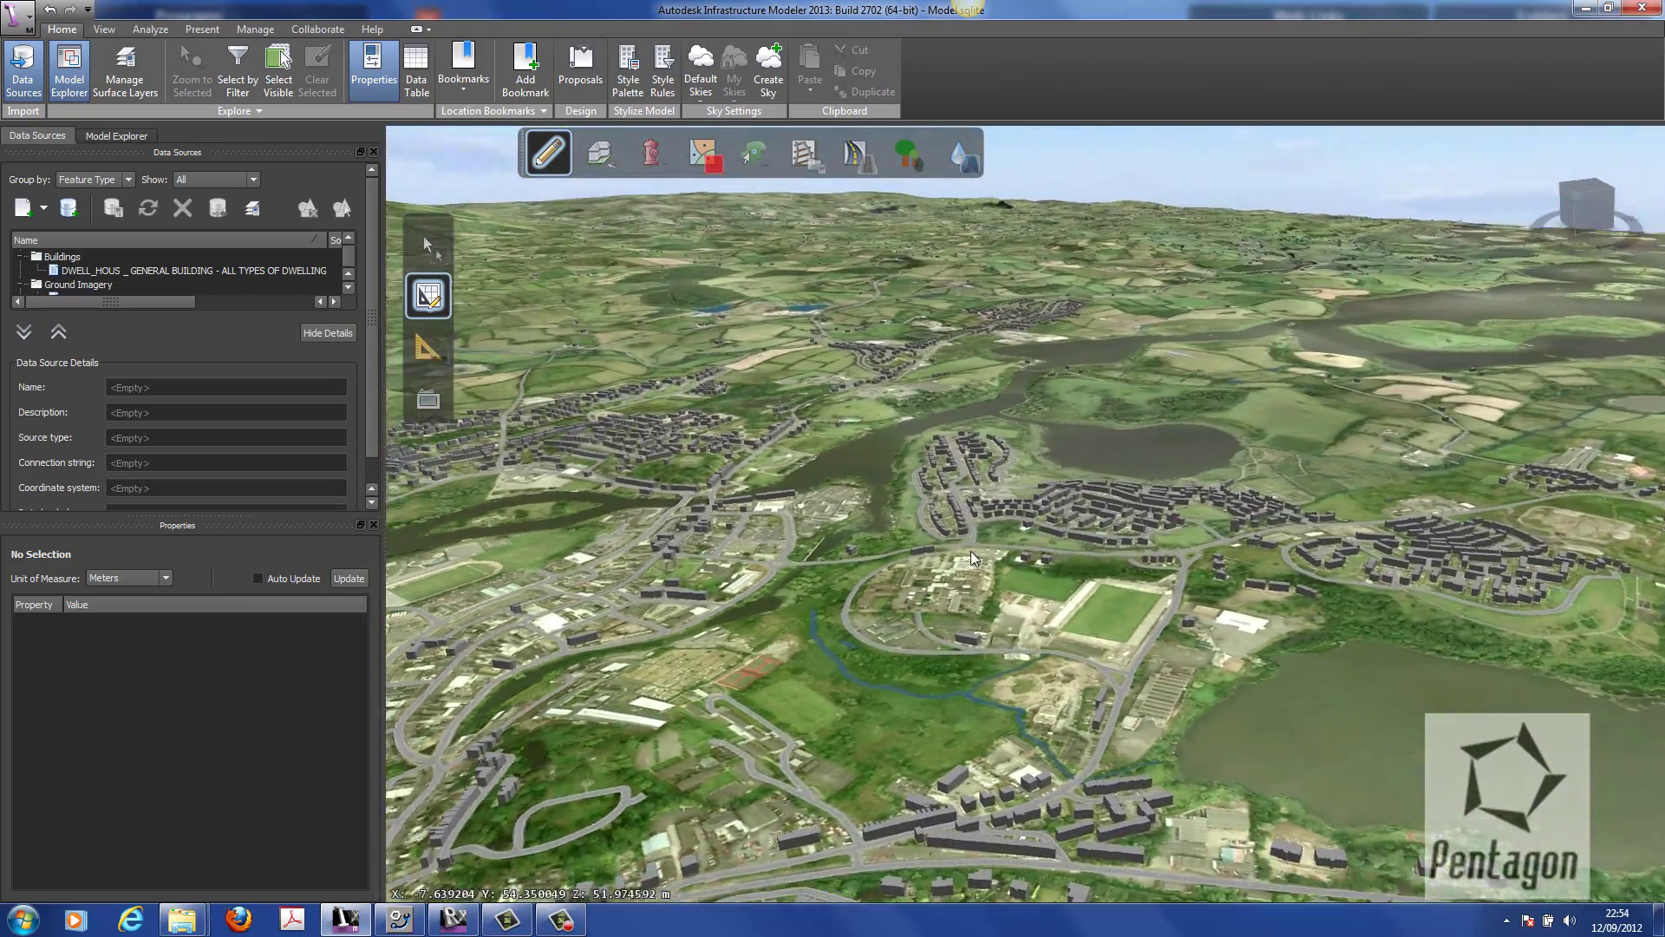
- Examine the town model's roads, buildings and waterways from distant and close viewpoints, ending near the river bridges
{"action": "scroll", "coordinate": [951, 601], "scroll_direction": "up", "scroll_amount": 8}
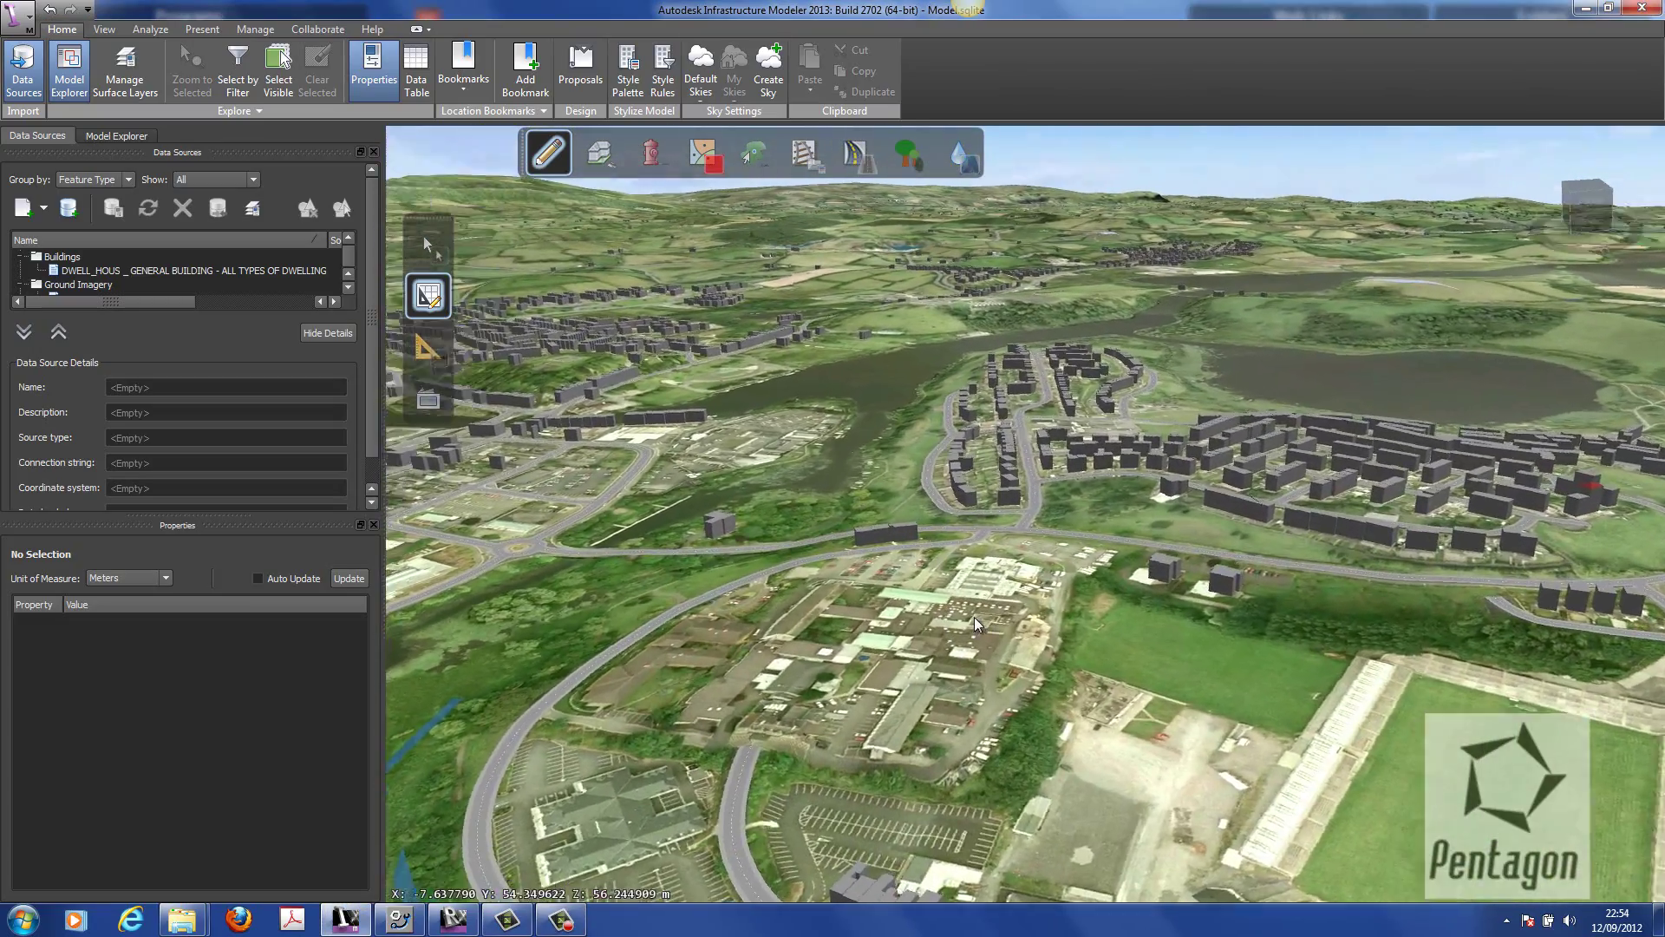
{"action": "left_click_drag", "start_coordinate": [975, 617], "coordinate": [1220, 651]}
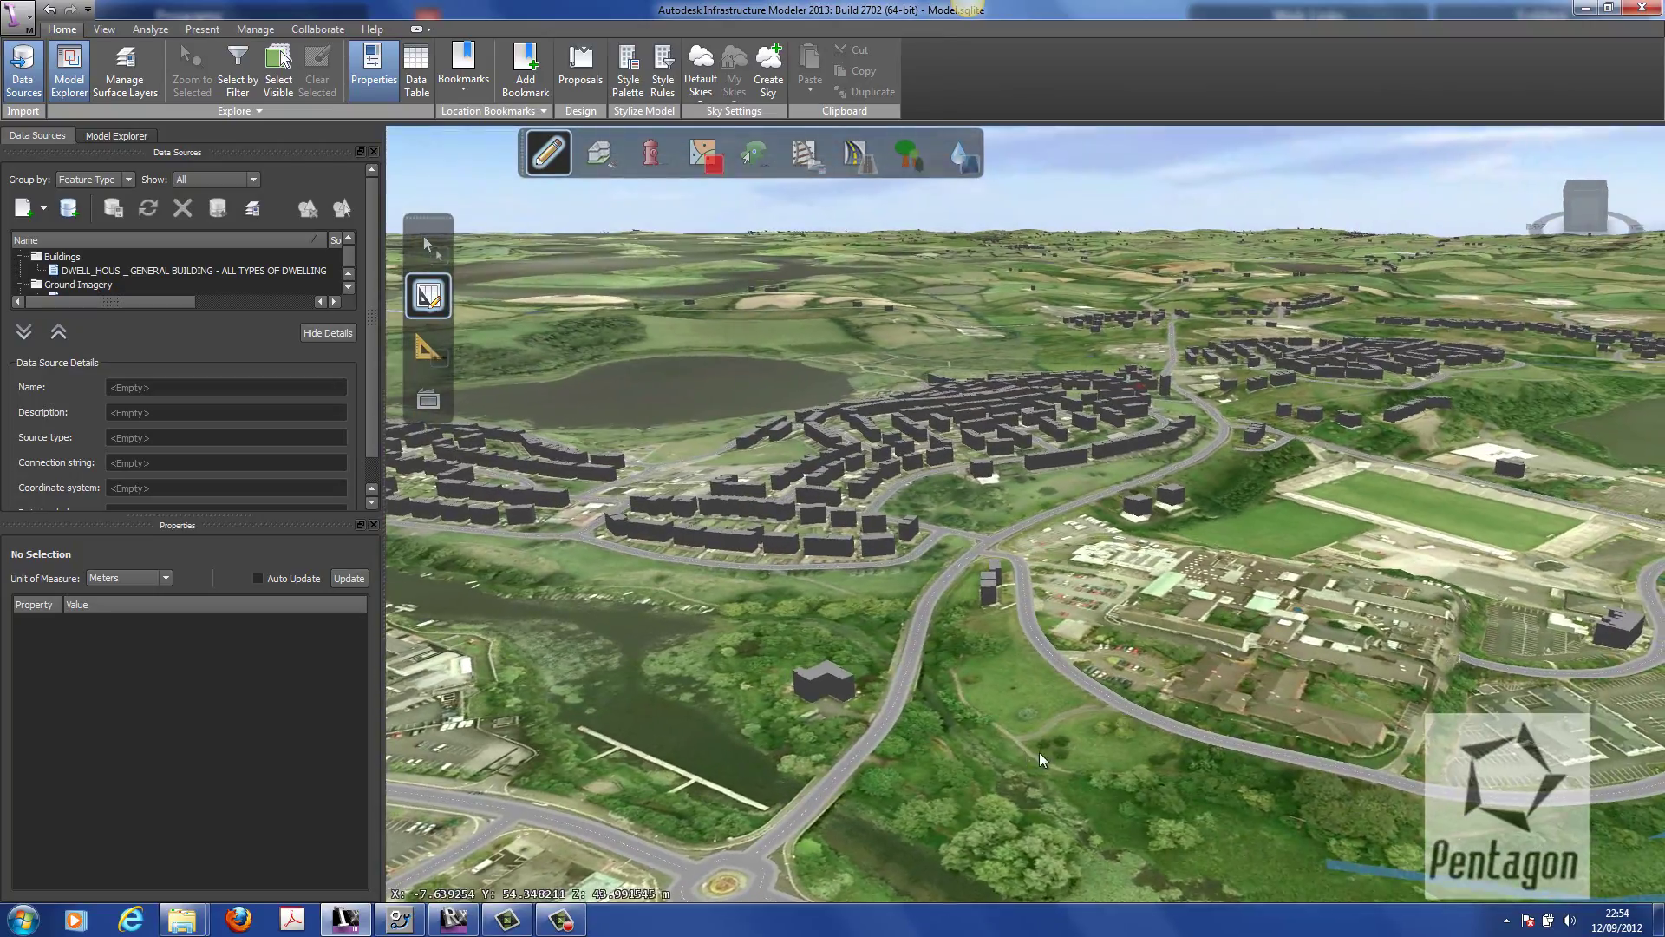
{"action": "scroll", "coordinate": [992, 575], "scroll_direction": "up", "scroll_amount": 5}
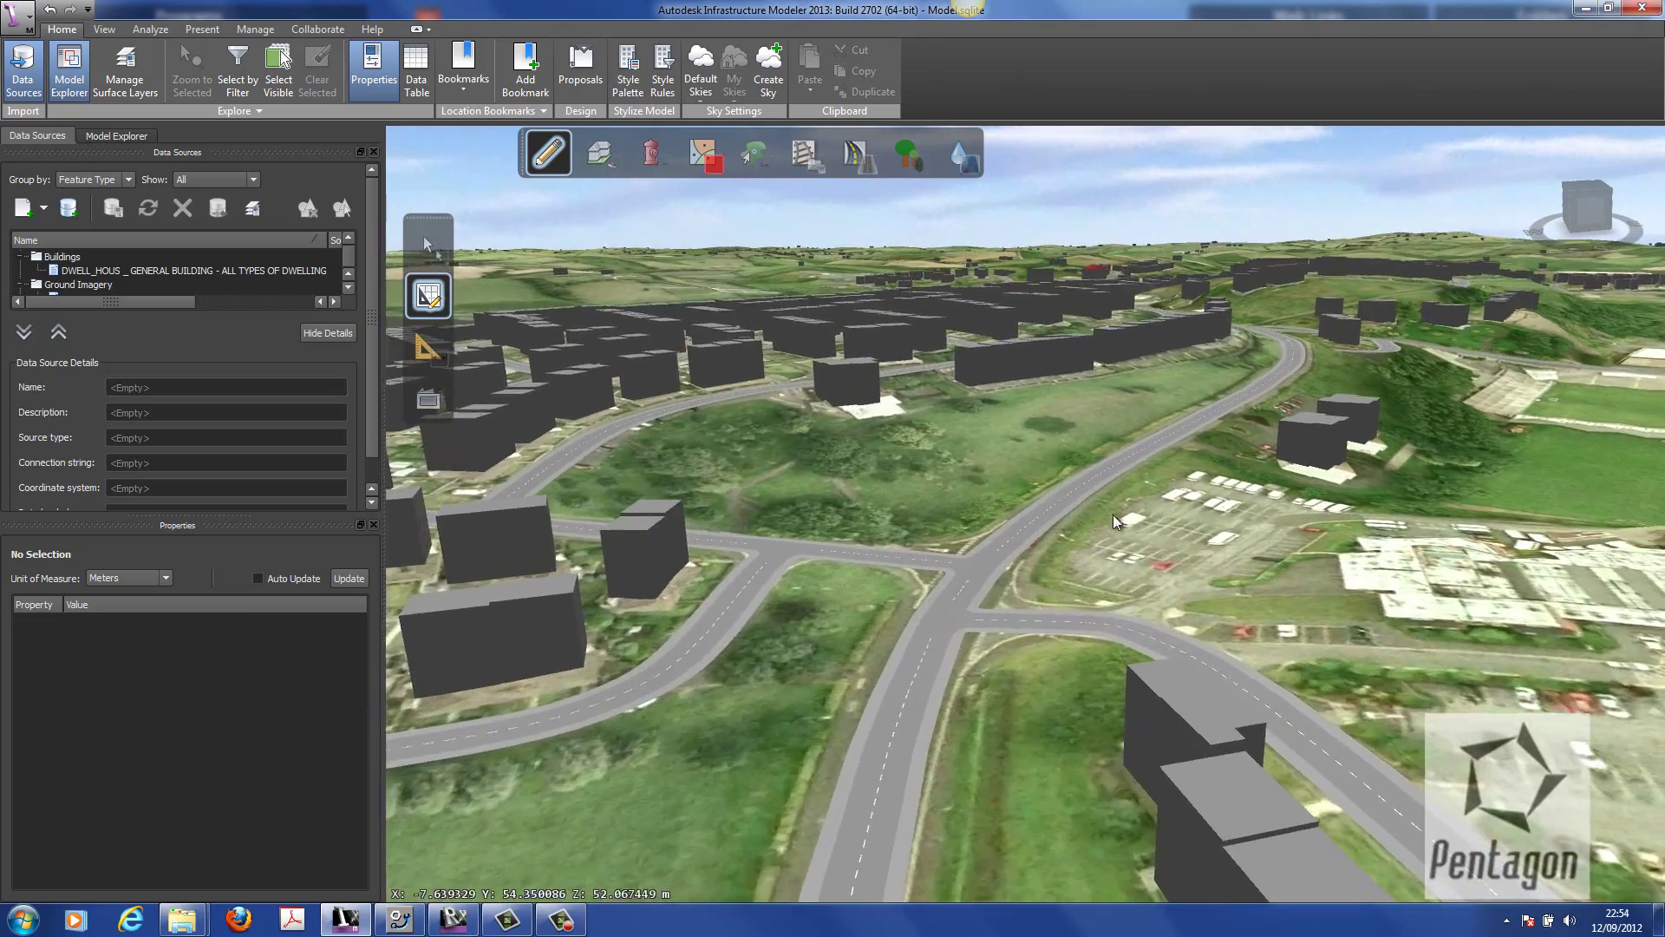
{"action": "left_click_drag", "start_coordinate": [1112, 513], "coordinate": [1102, 551]}
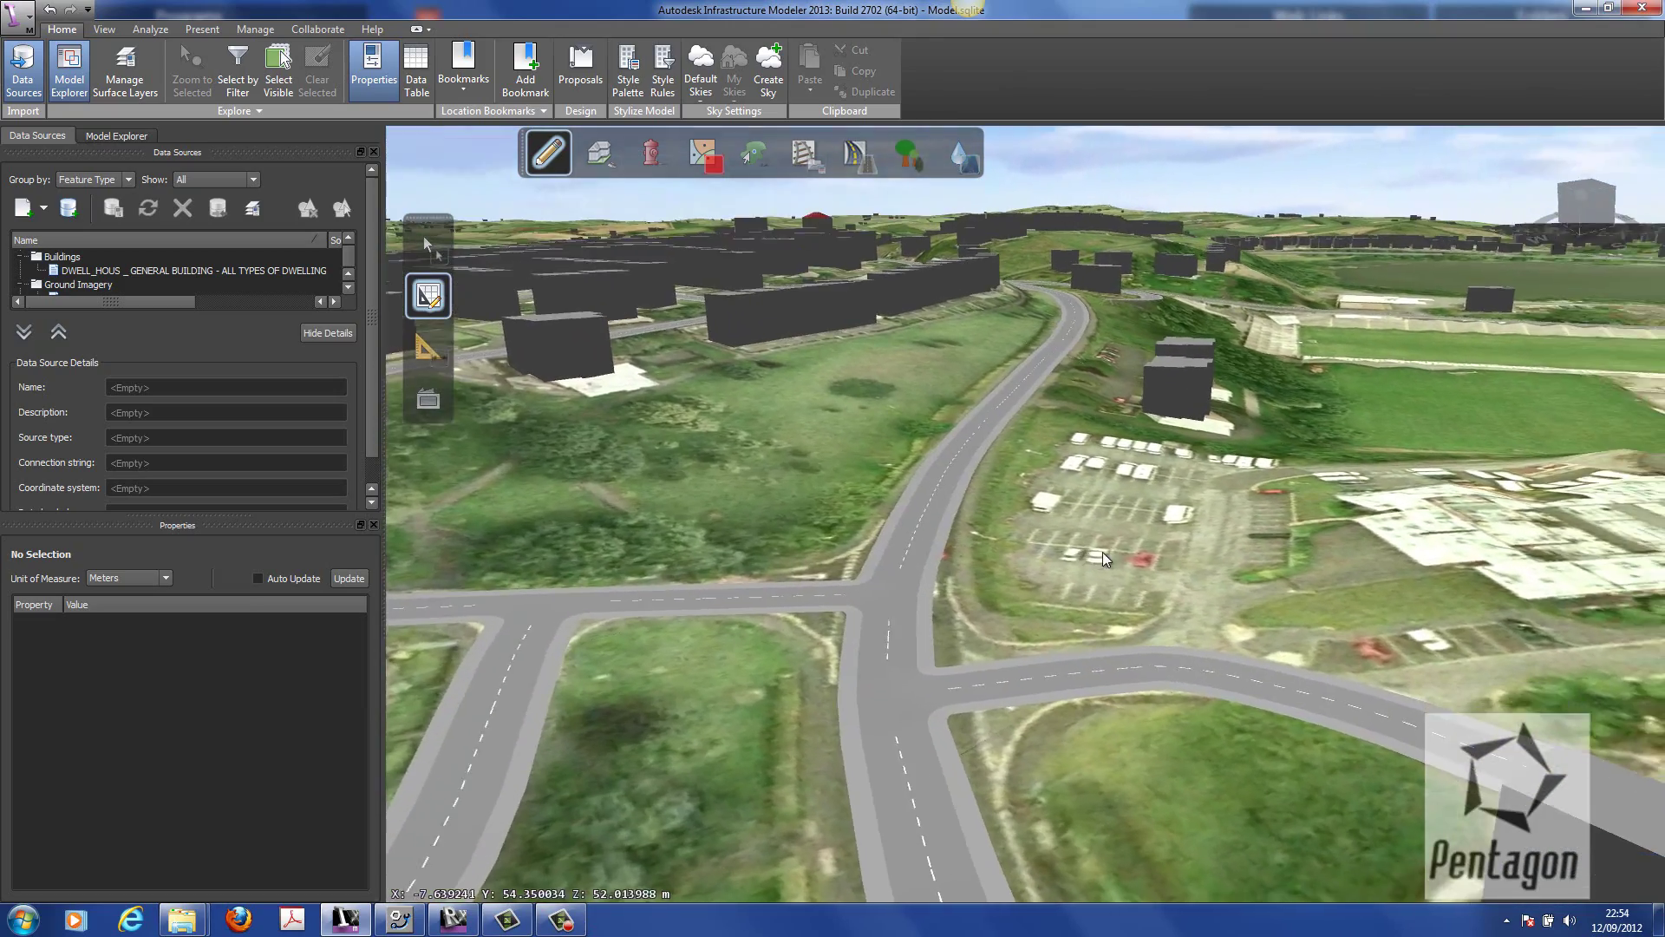
{"action": "scroll", "coordinate": [1168, 552], "scroll_direction": "down", "scroll_amount": 5}
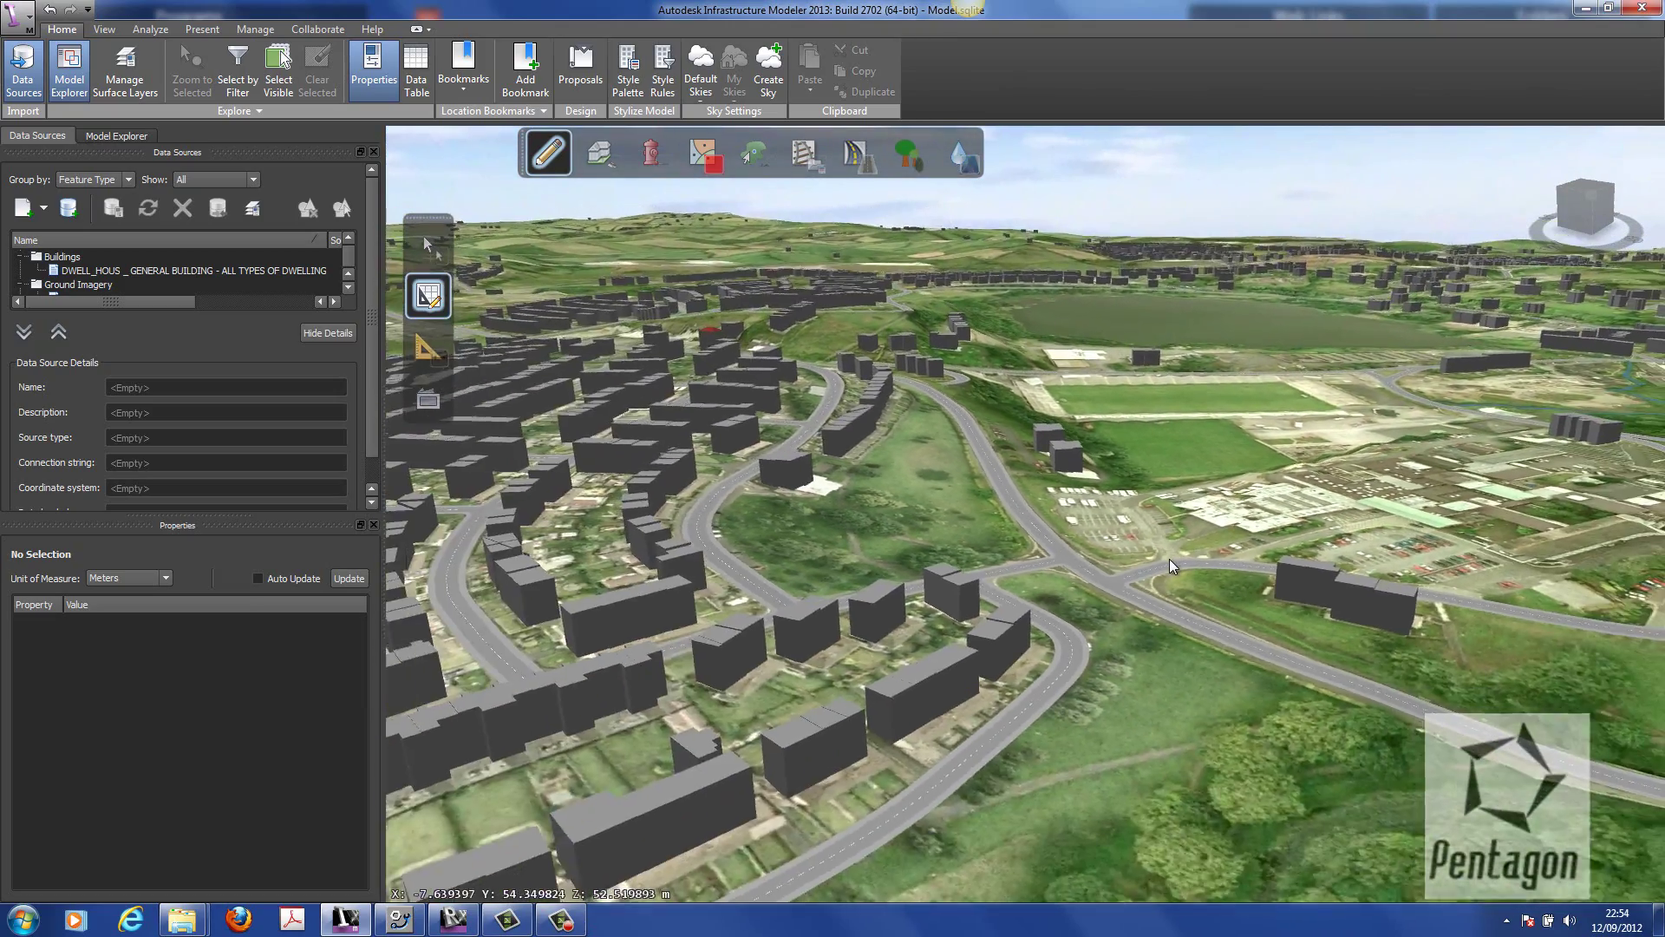
{"action": "scroll", "coordinate": [1169, 559], "scroll_direction": "down", "scroll_amount": 8}
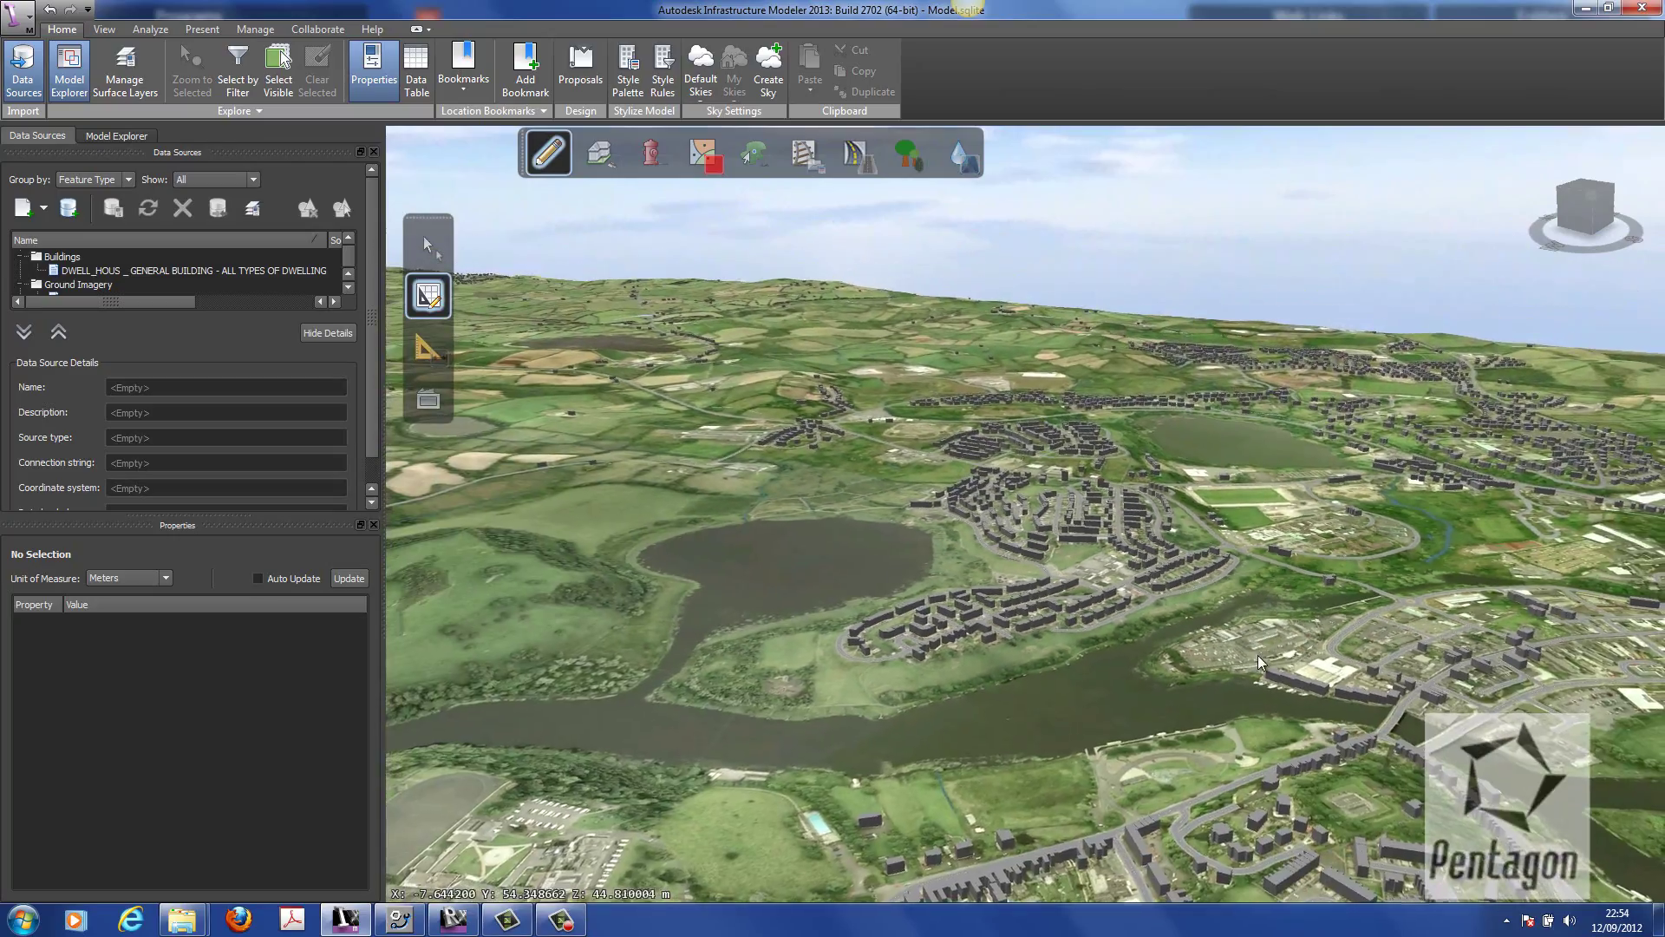
{"action": "left_click_drag", "start_coordinate": [1259, 657], "coordinate": [1154, 642]}
{"action": "scroll", "coordinate": [1153, 643], "scroll_direction": "down", "scroll_amount": 4}
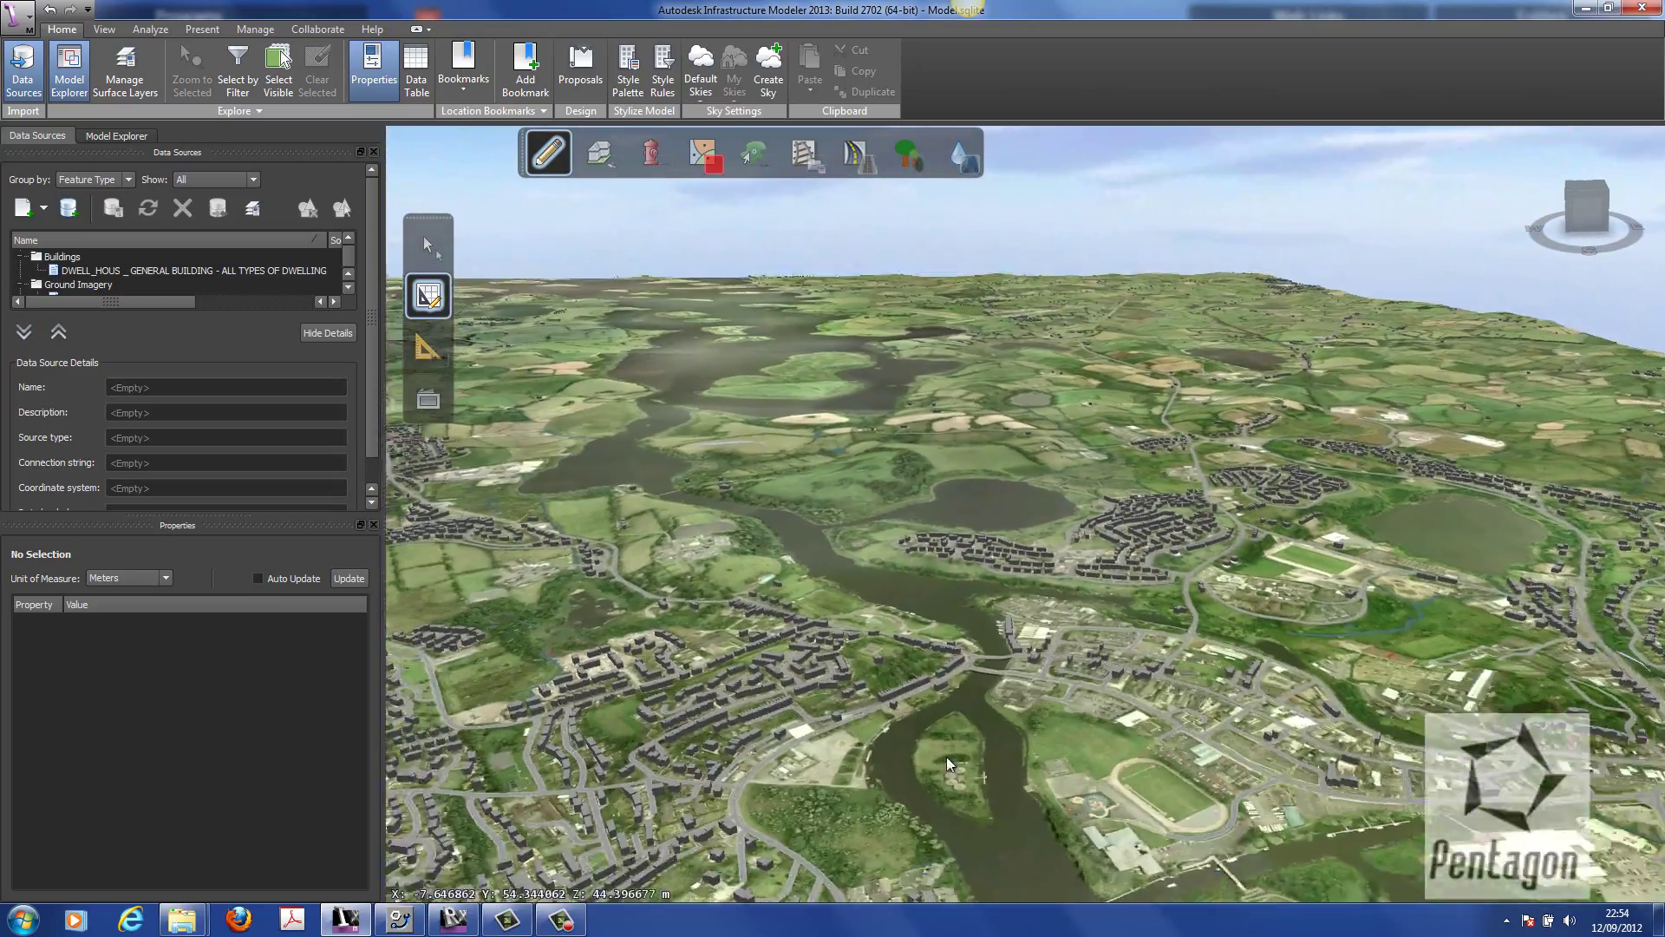
{"action": "scroll", "coordinate": [972, 753], "scroll_direction": "up", "scroll_amount": 5}
{"action": "left_click_drag", "start_coordinate": [1040, 815], "coordinate": [1032, 746]}
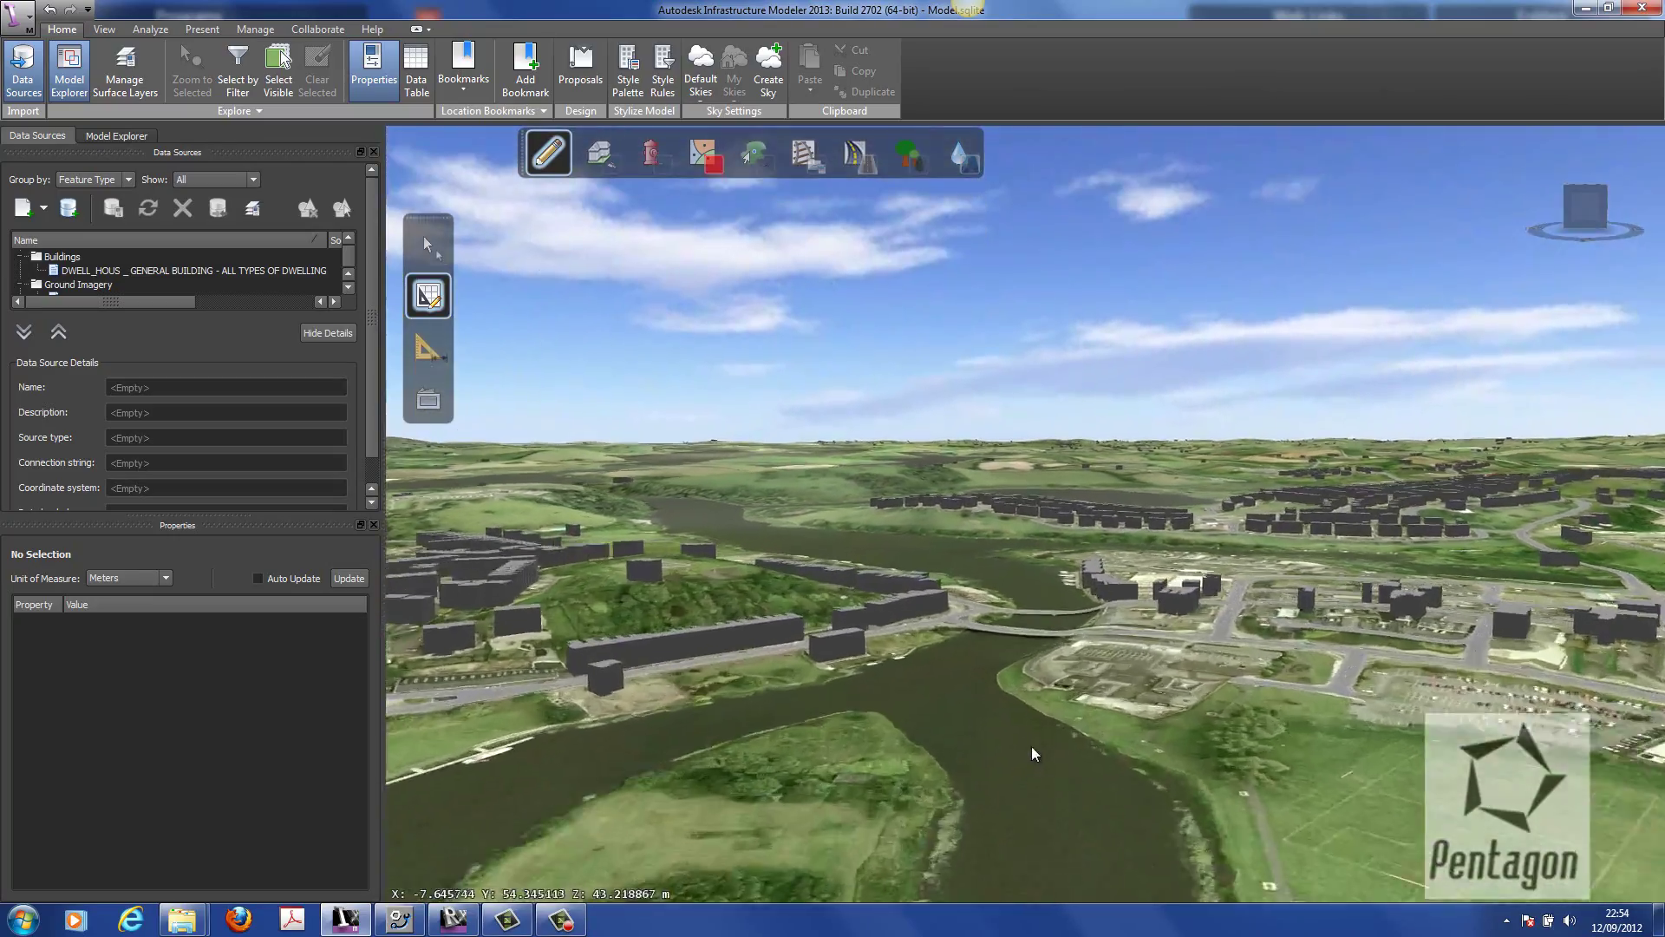
{"action": "scroll", "coordinate": [1033, 747], "scroll_direction": "up", "scroll_amount": 3}
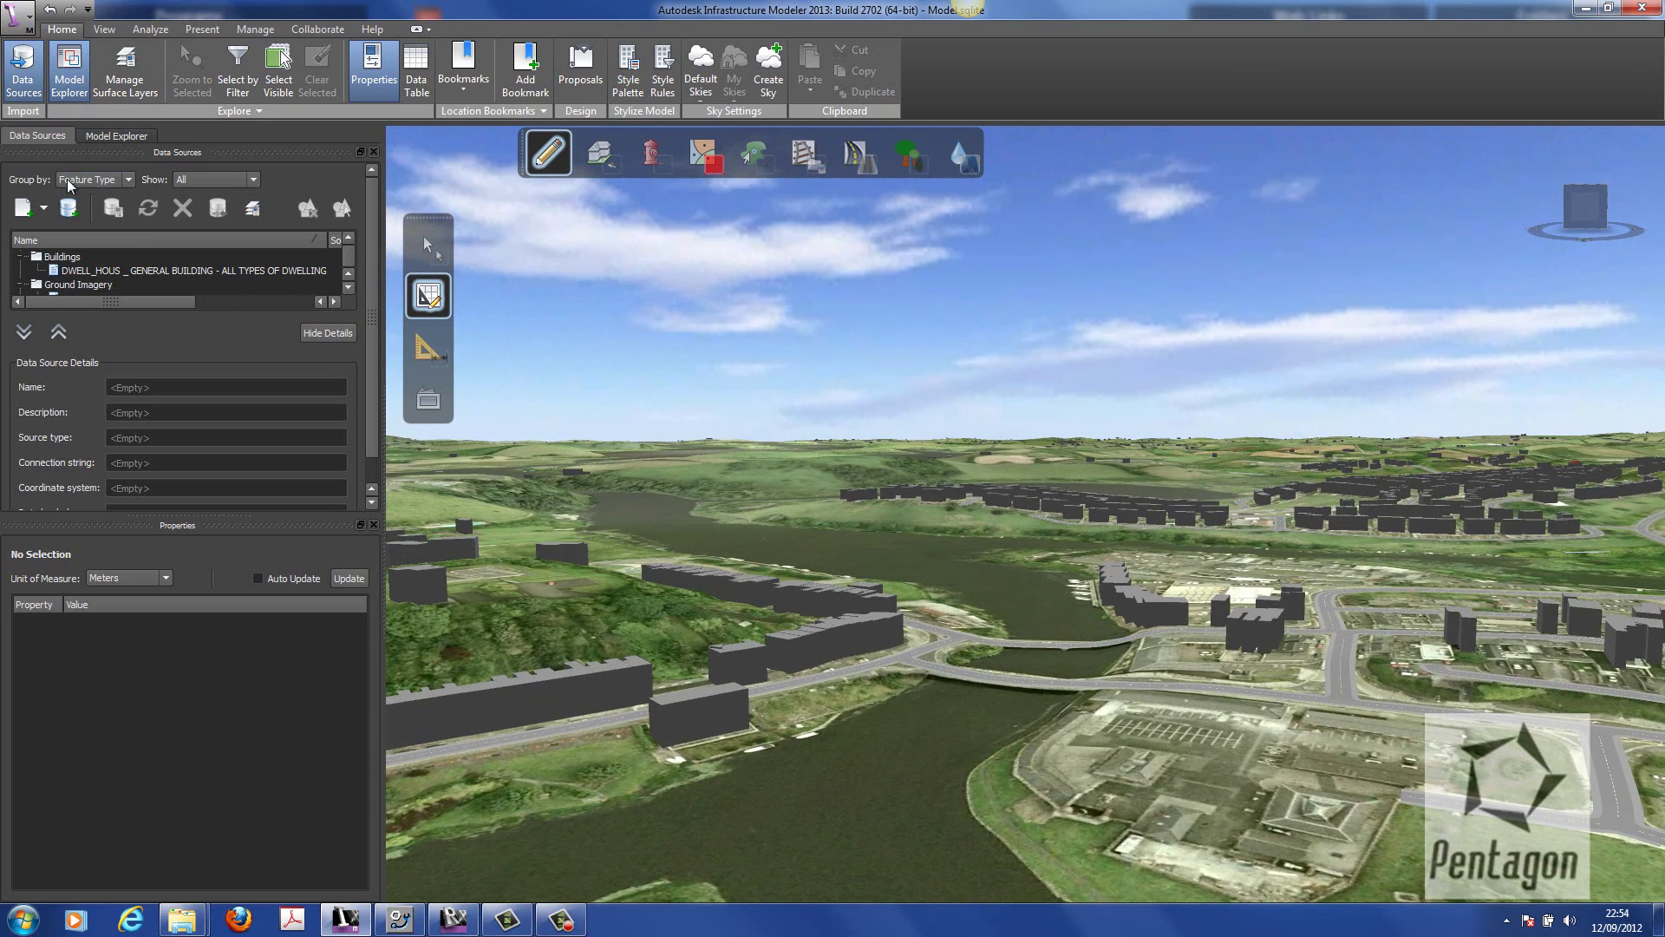
- Hide the object properties and import the COMMERCE_B general commerce buildings shapefile as a new data source
{"action": "left_click", "coordinate": [373, 525]}
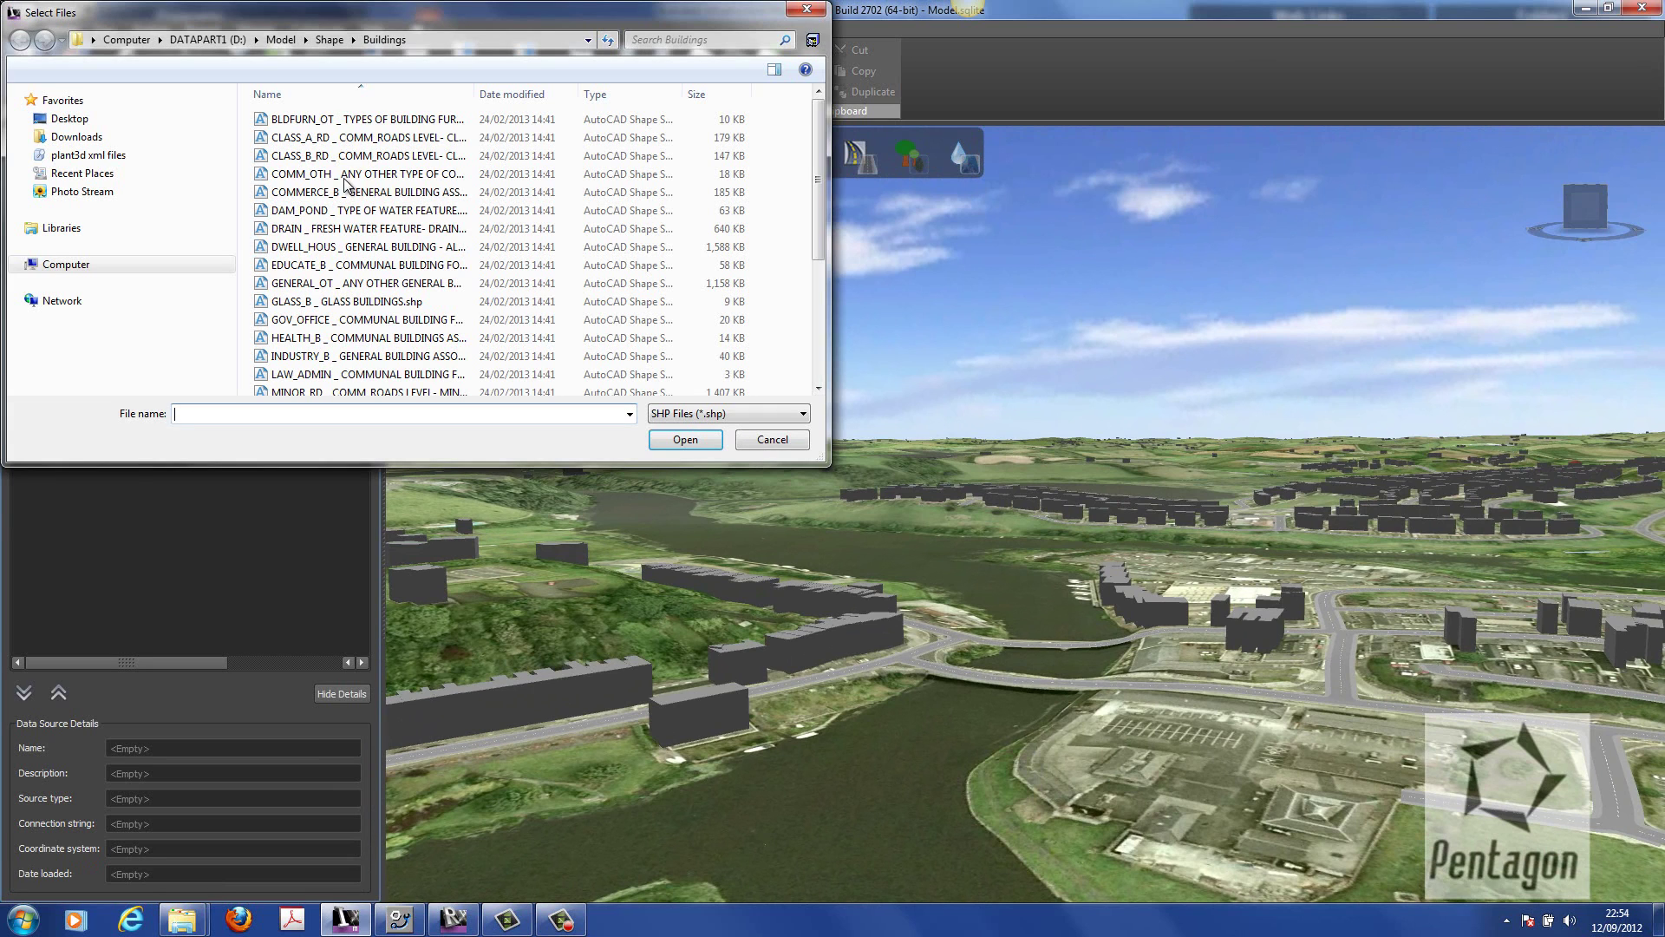
{"action": "left_click", "coordinate": [486, 175]}
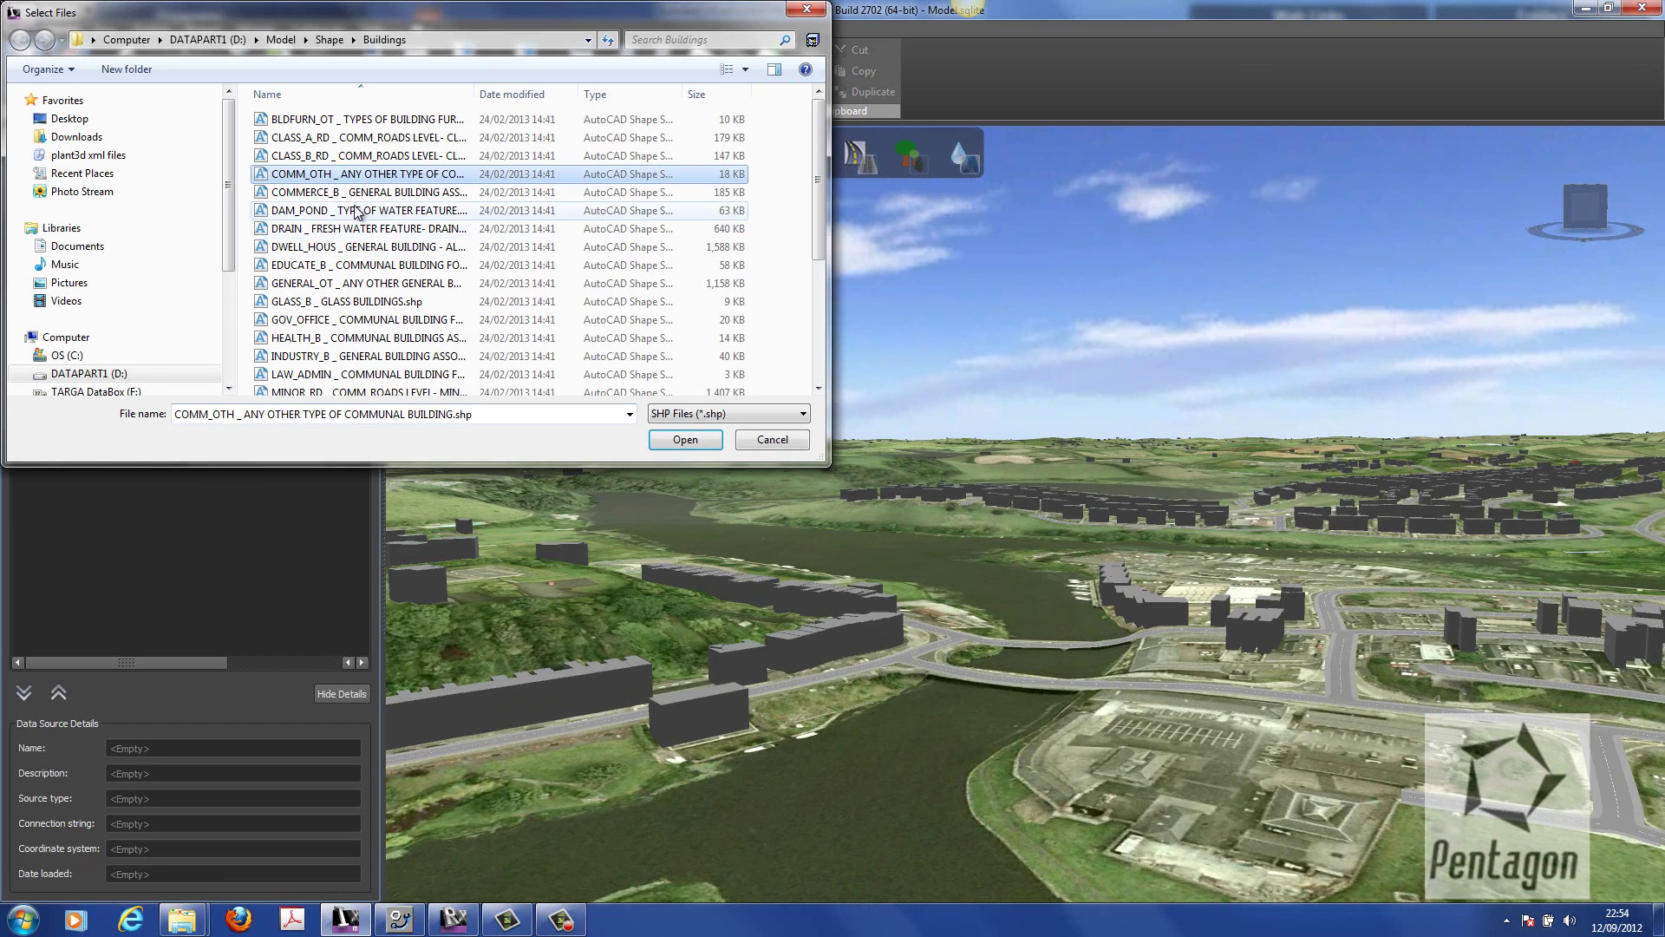
{"action": "double_click", "coordinate": [341, 192]}
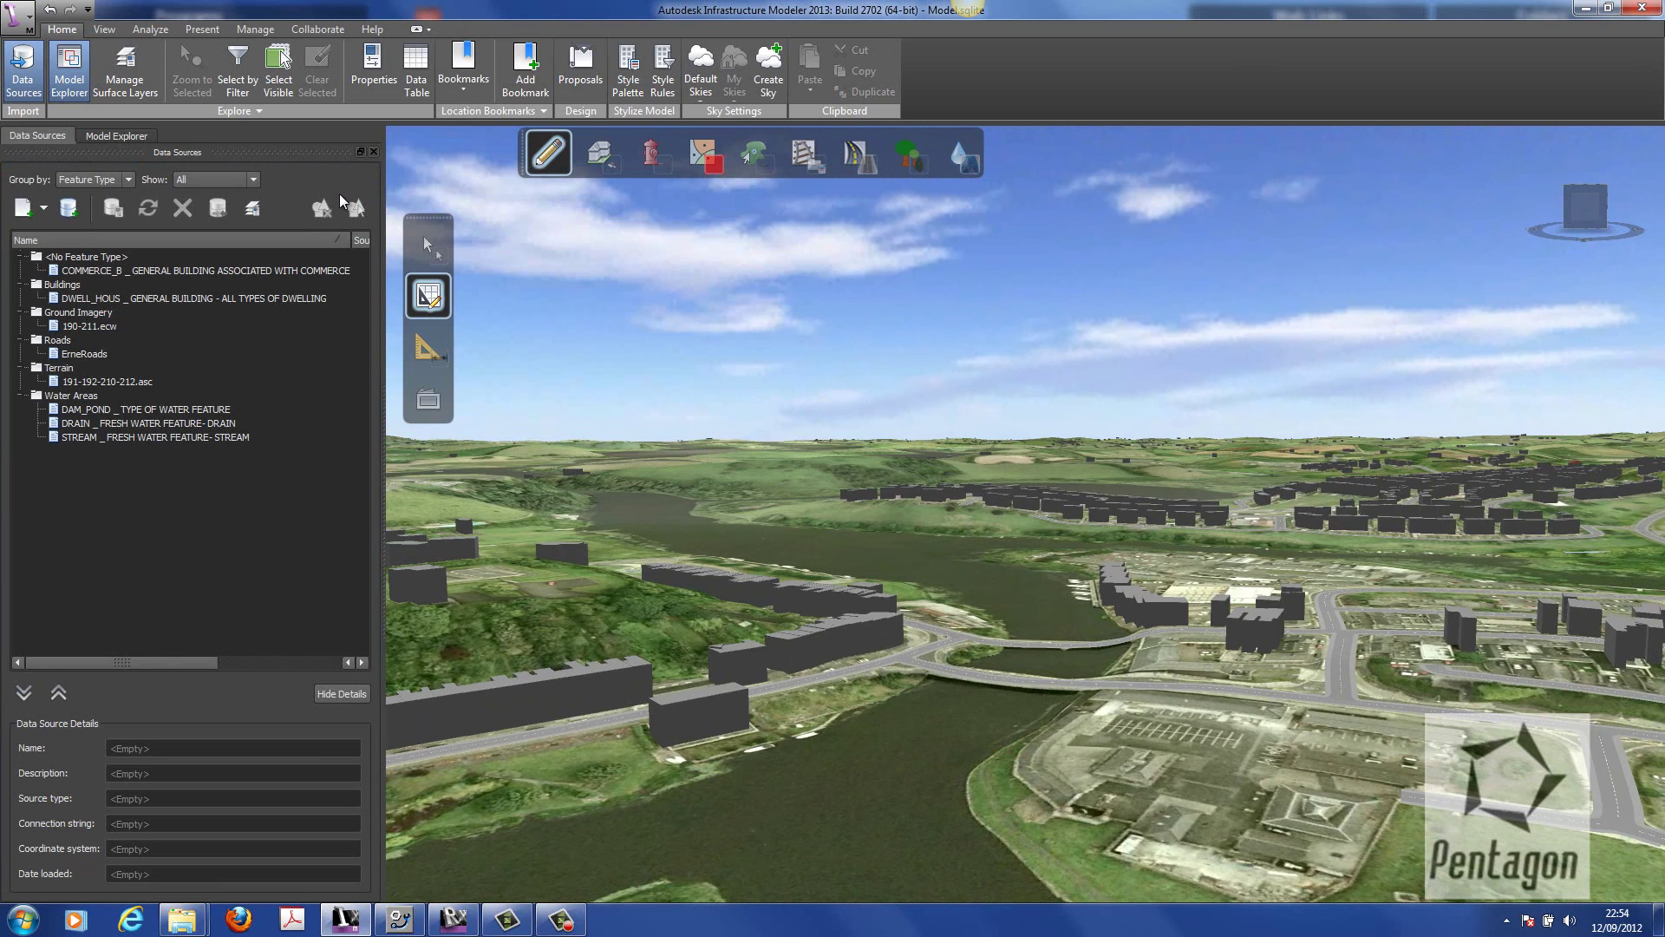
- Configure the COMMERCE_B data source to use the OSNI52.IrishNtlGrid coordinate system
{"action": "double_click", "coordinate": [293, 272]}
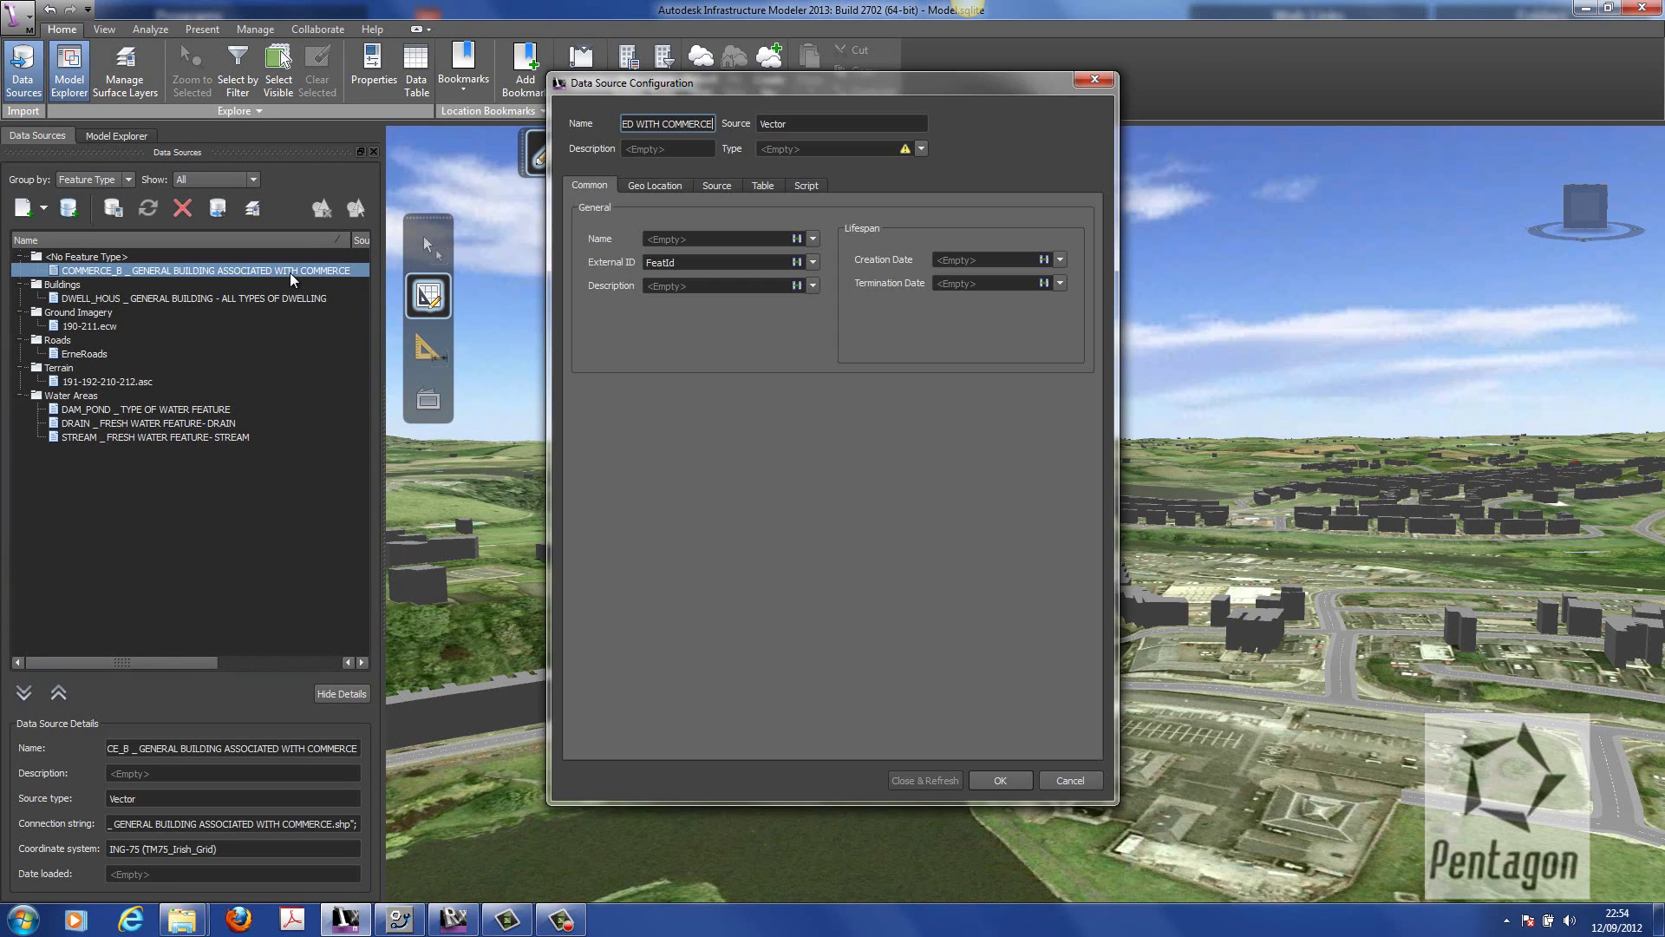
{"action": "left_click", "coordinate": [660, 189]}
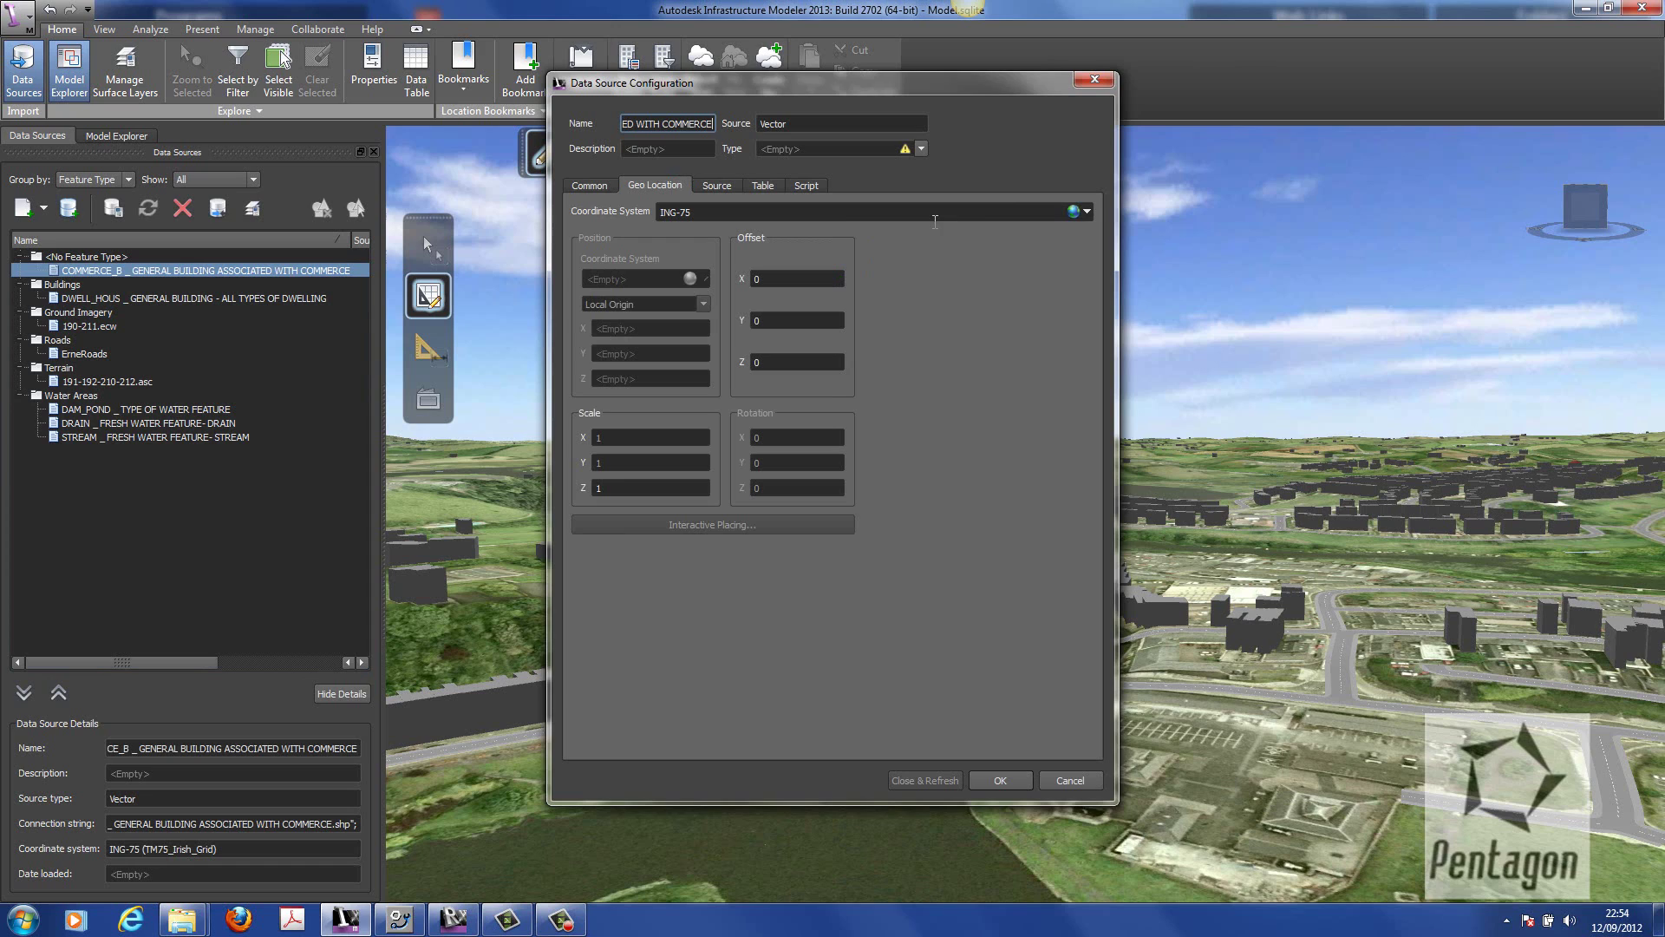
{"action": "left_click", "coordinate": [1086, 212]}
{"action": "left_click", "coordinate": [1085, 231]}
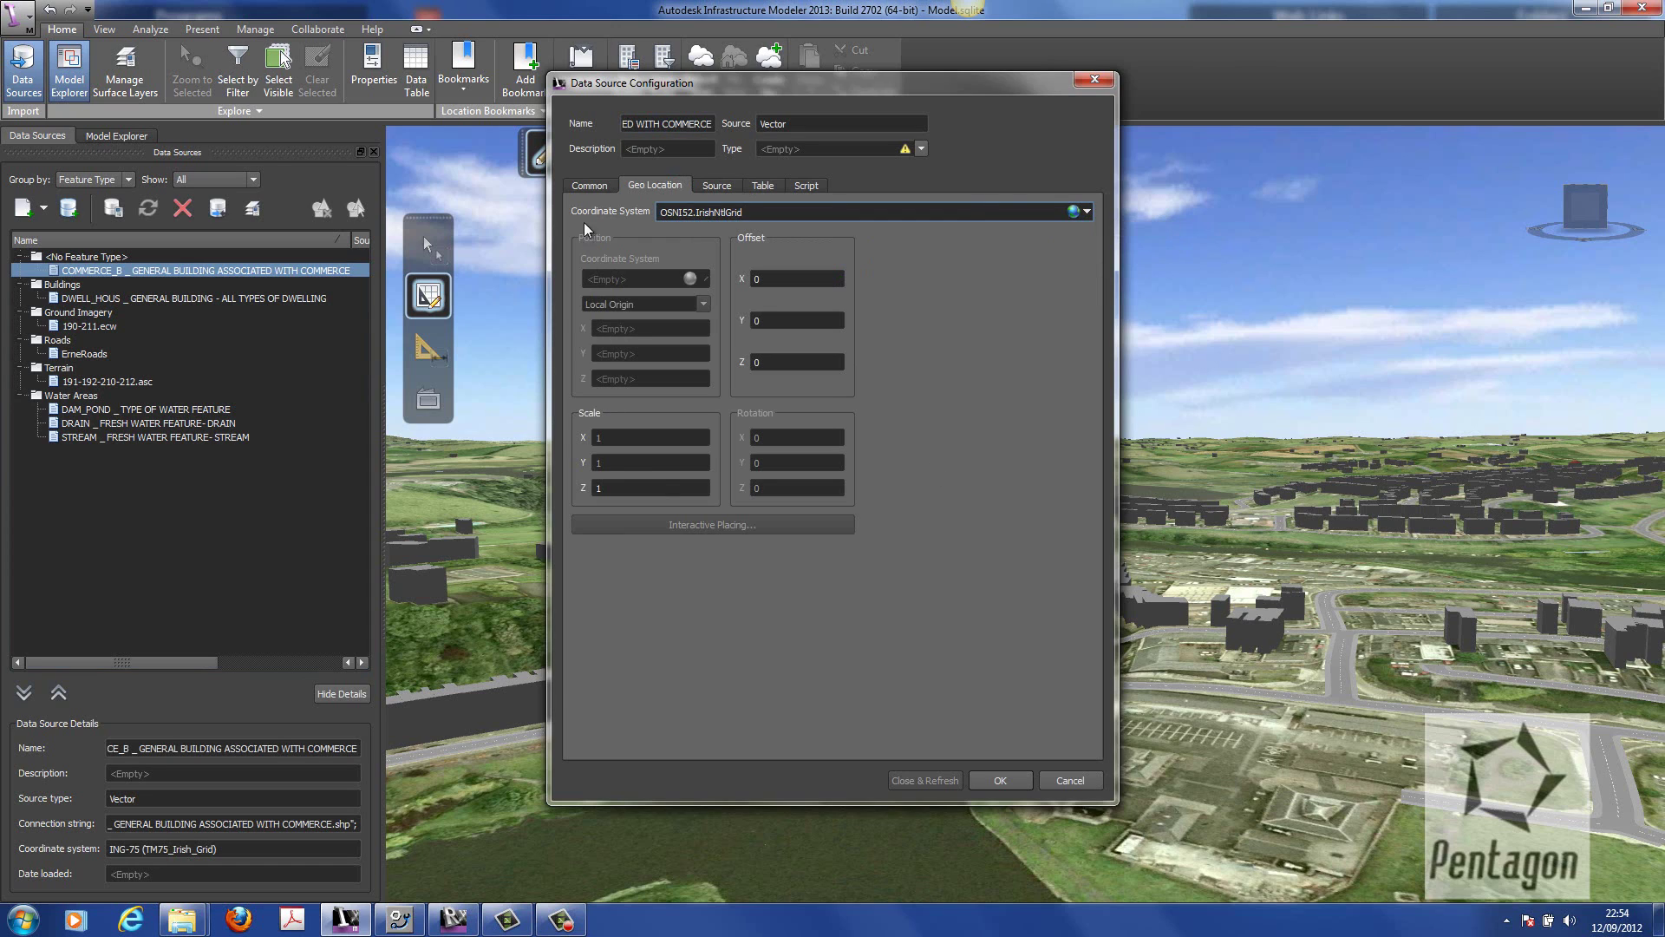
- Assign the COMMERCE_B data source the type Buildings and set its roof height to 20 m
{"action": "left_click", "coordinate": [595, 189]}
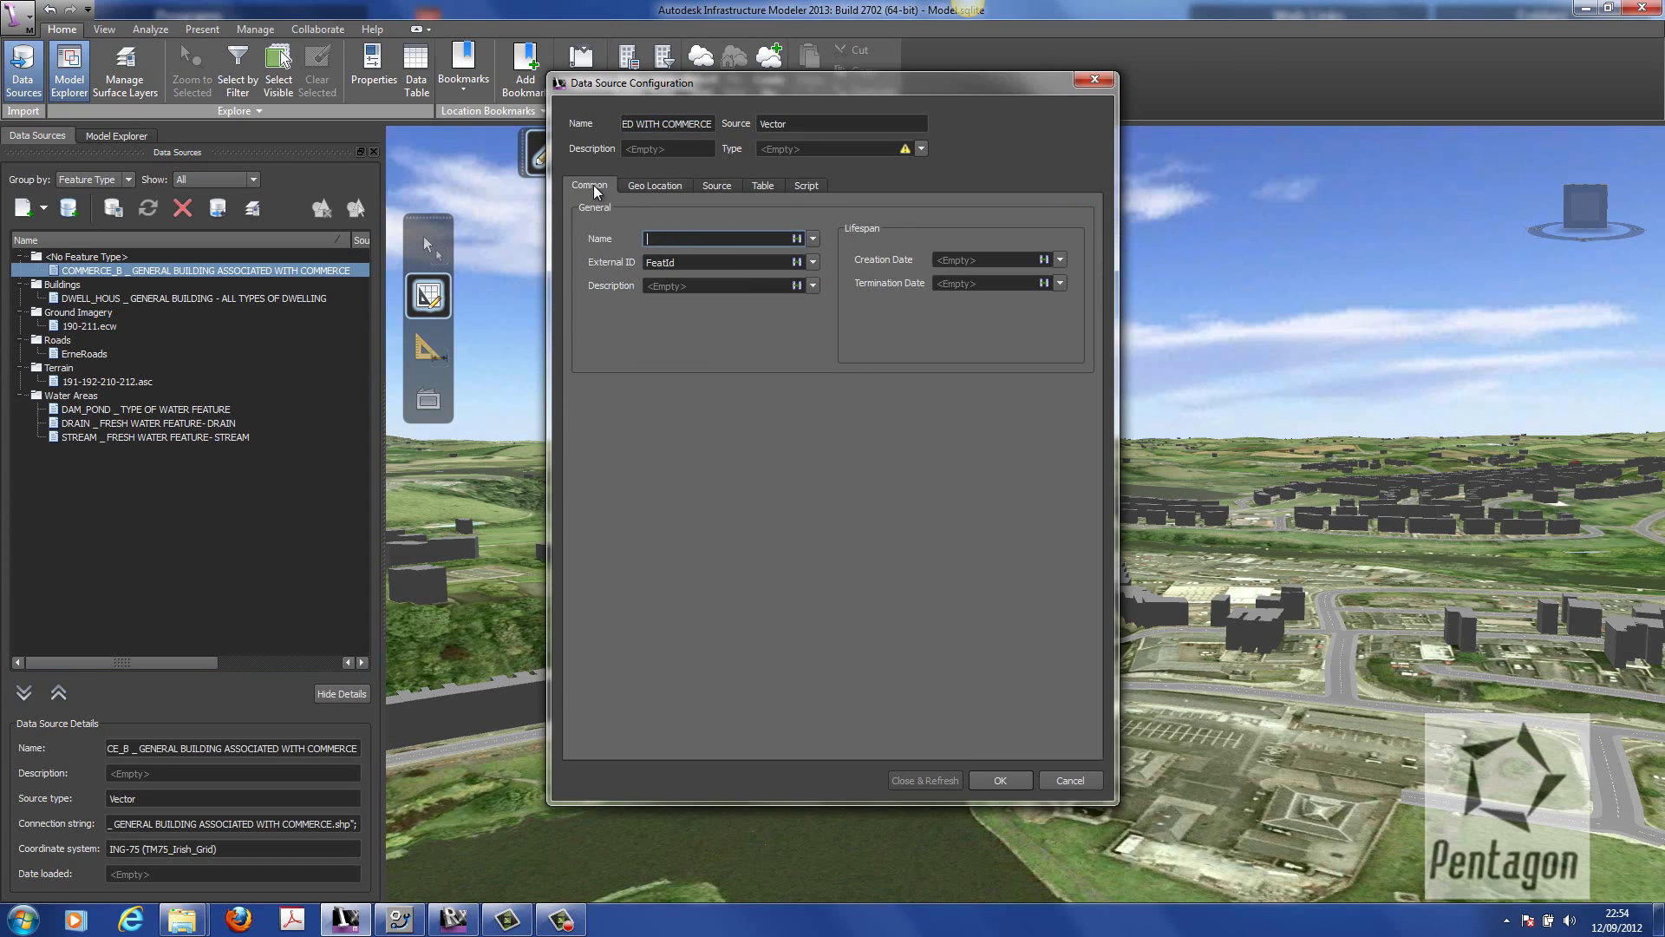
{"action": "left_click", "coordinate": [923, 152]}
{"action": "left_click", "coordinate": [880, 174]}
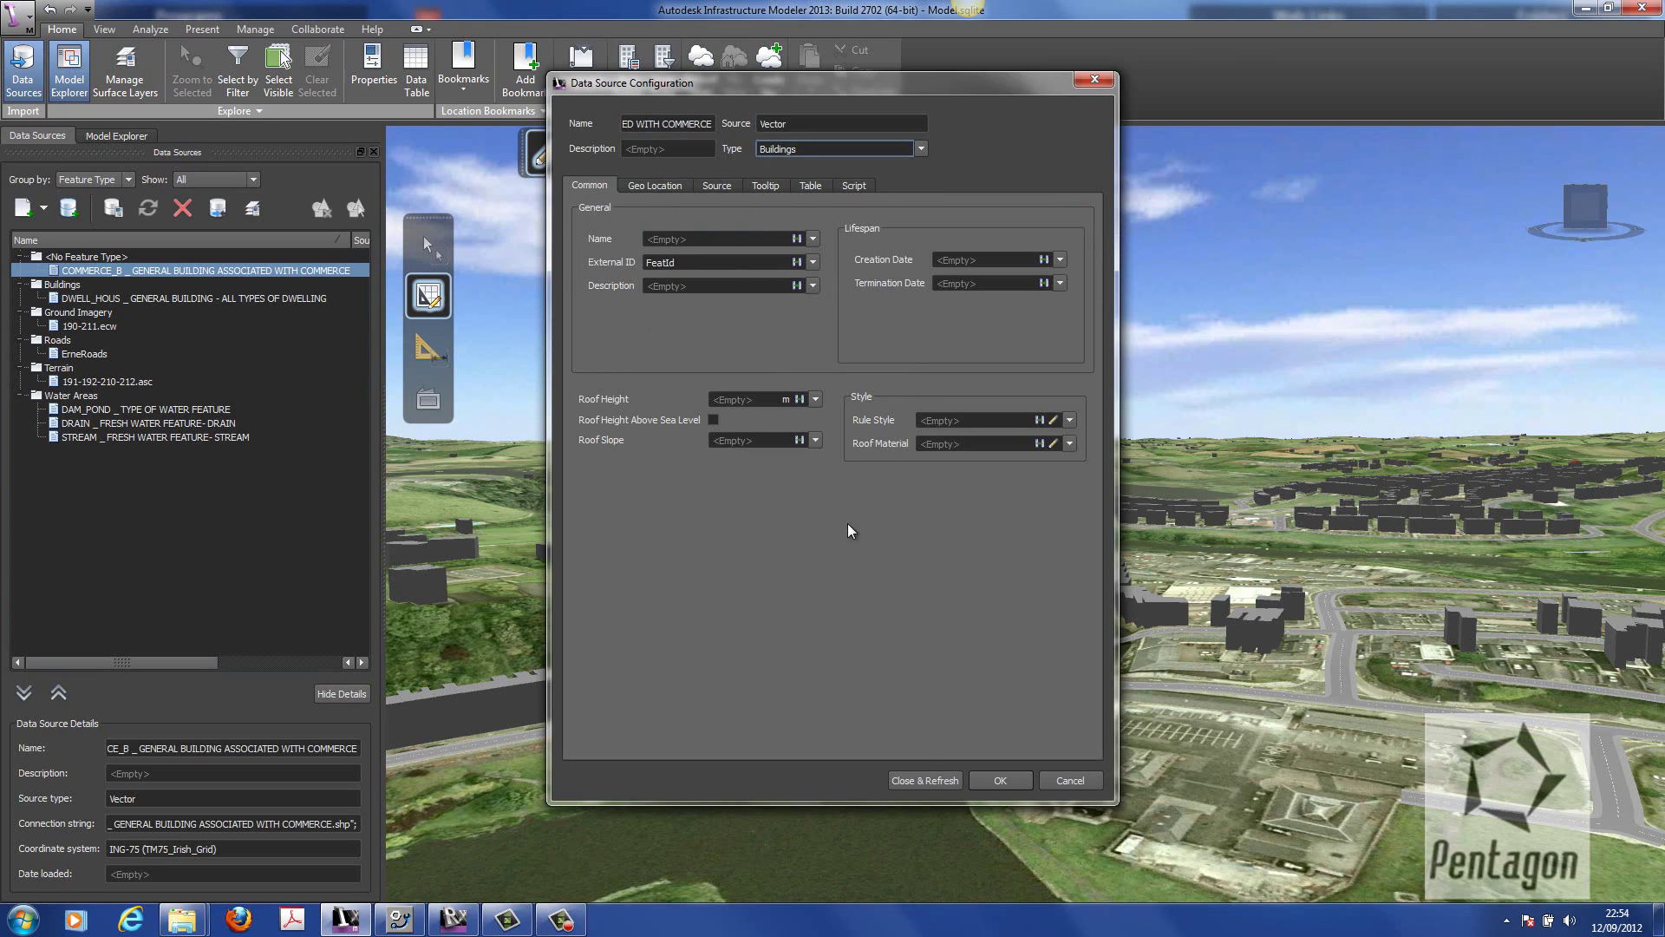
{"action": "left_click", "coordinate": [758, 401]}
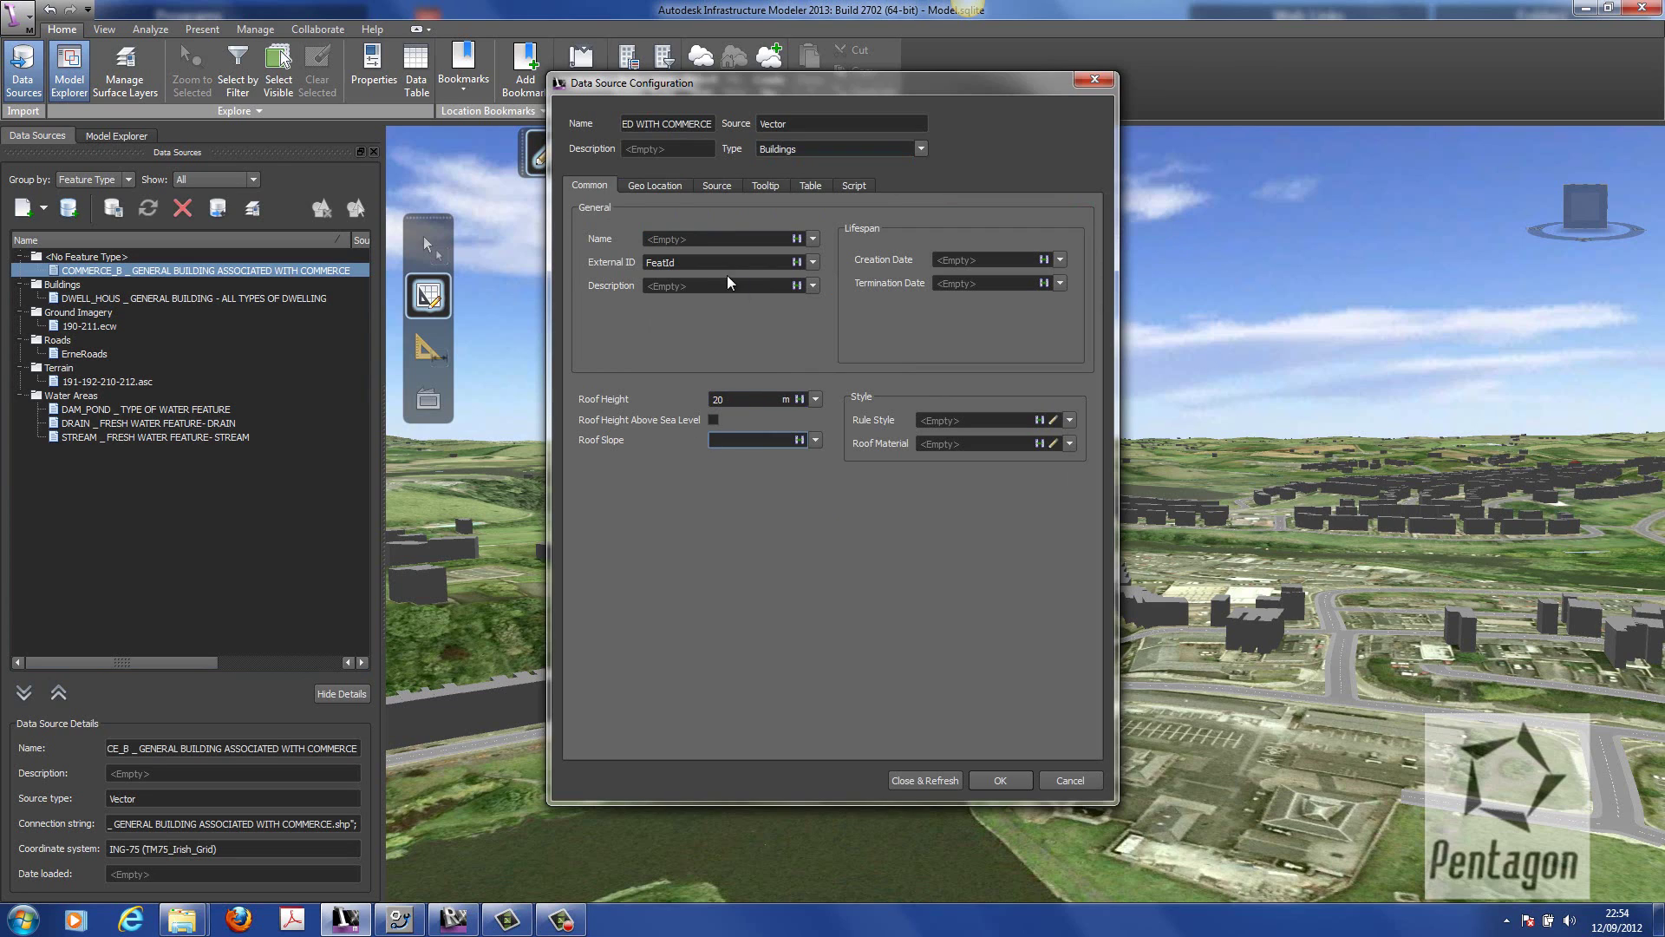
- Set the commerce buildings' manual style to the Facade/Brick/Conan facade
{"action": "left_click", "coordinate": [808, 187]}
{"action": "left_click", "coordinate": [674, 333]}
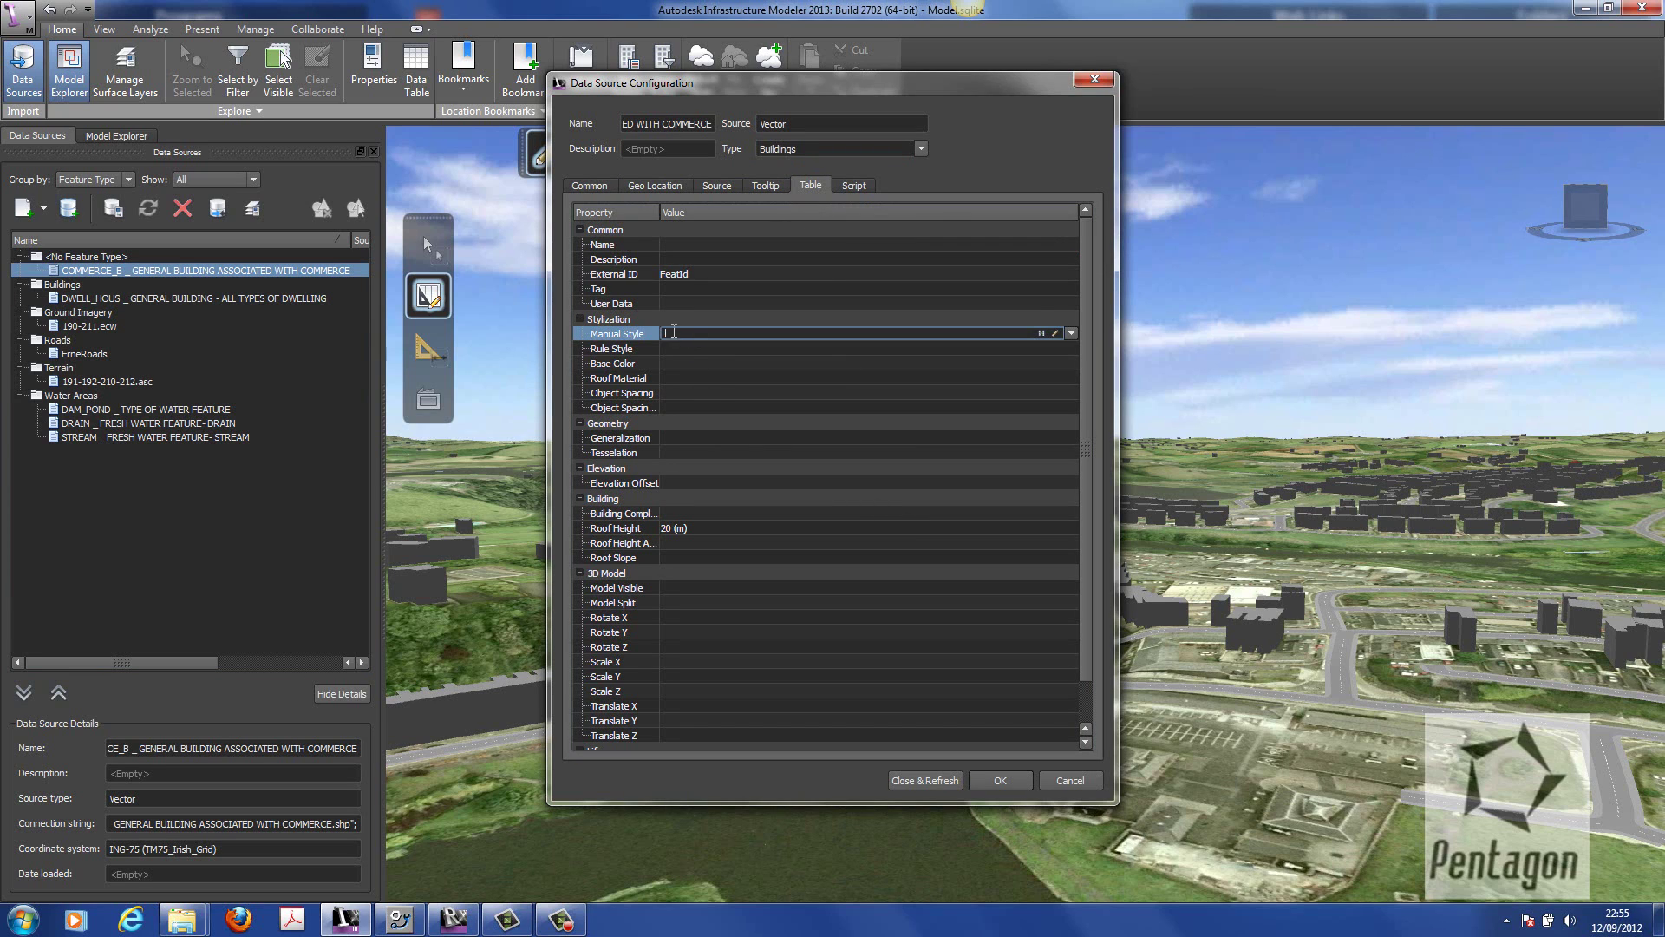
{"action": "left_click", "coordinate": [1063, 334]}
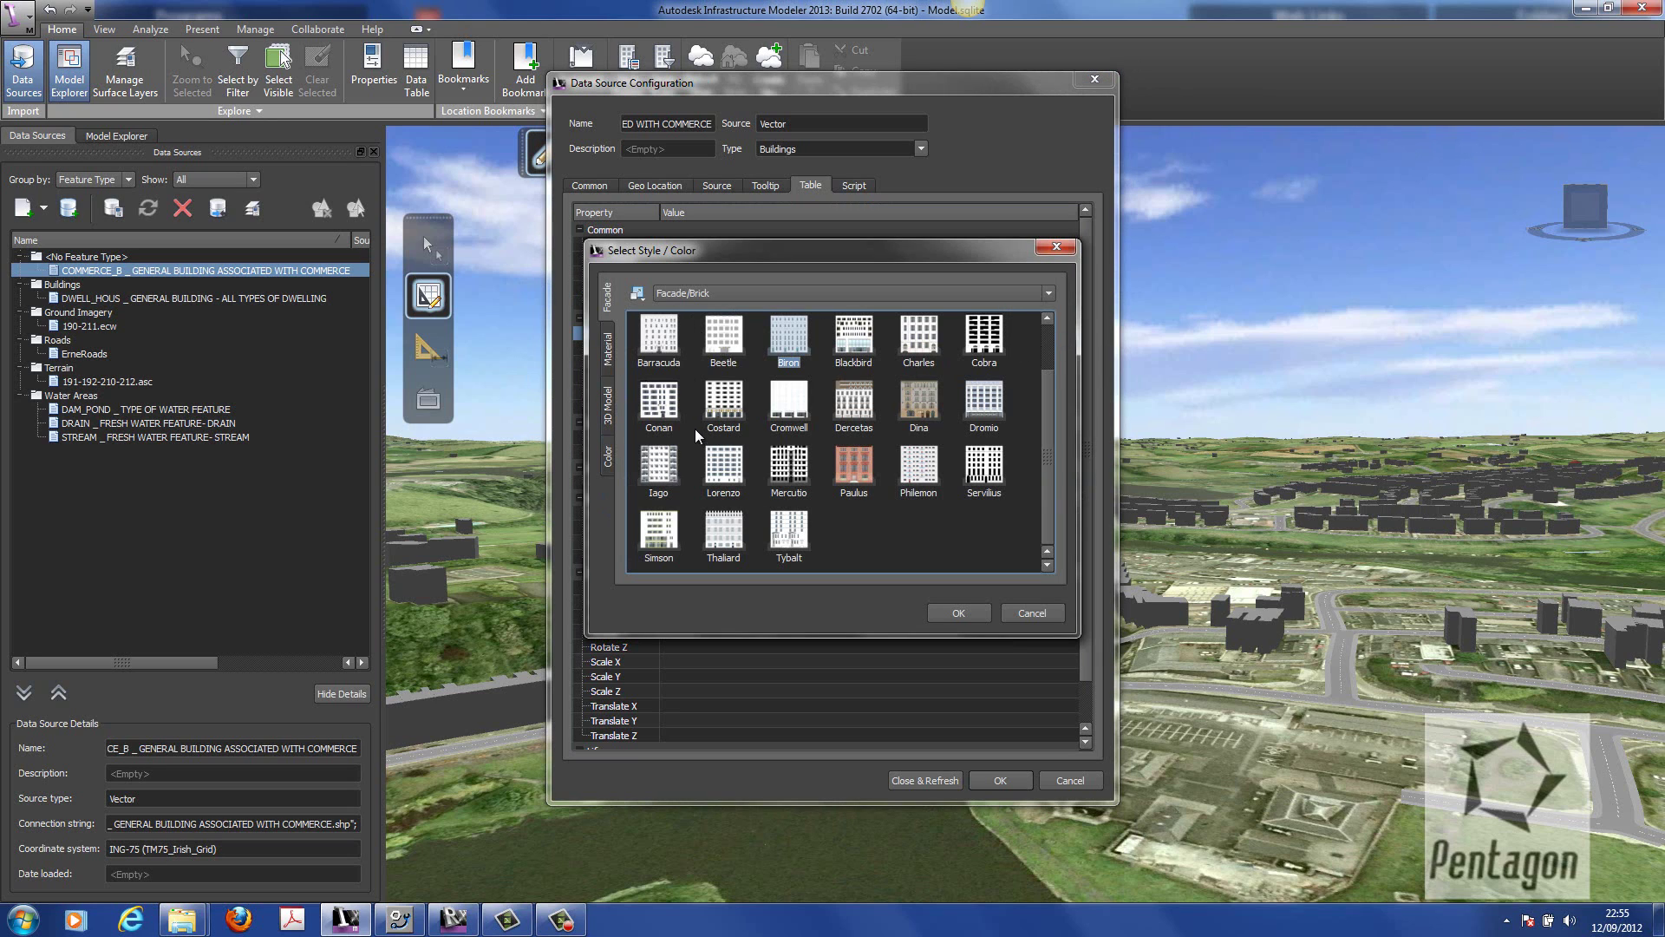
{"action": "double_click", "coordinate": [673, 413]}
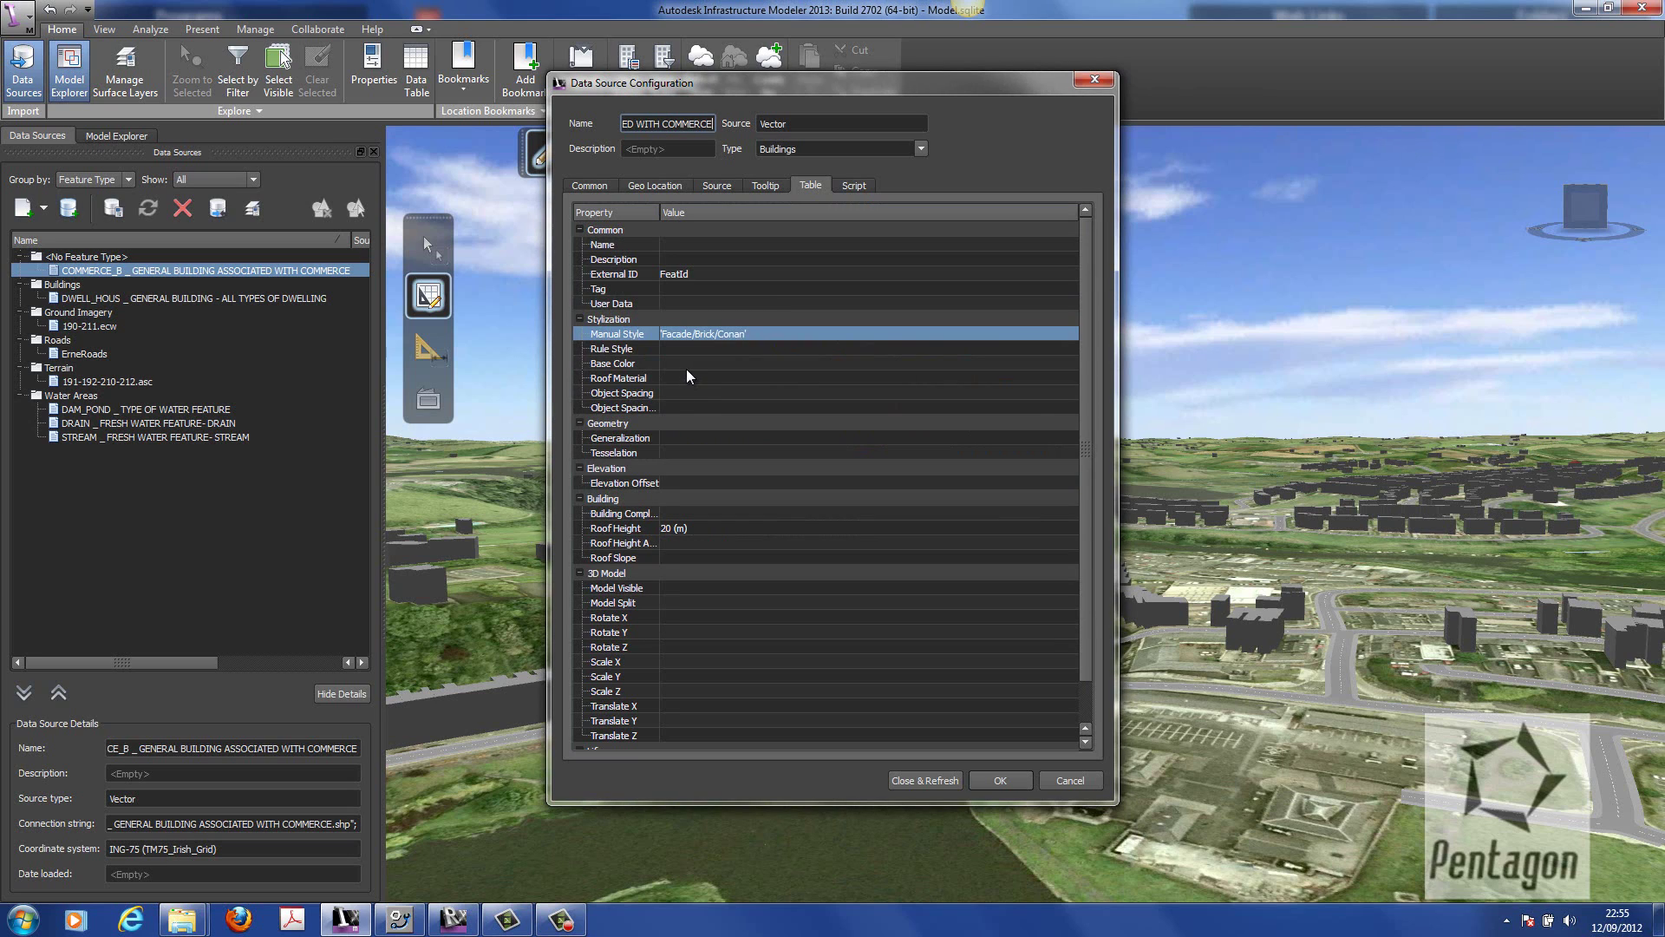
- Set the commerce buildings' roof material to Material/Roofing/Shingles Composite Grey and refresh the data source into the model
{"action": "left_click", "coordinate": [687, 379]}
{"action": "left_click", "coordinate": [1055, 379]}
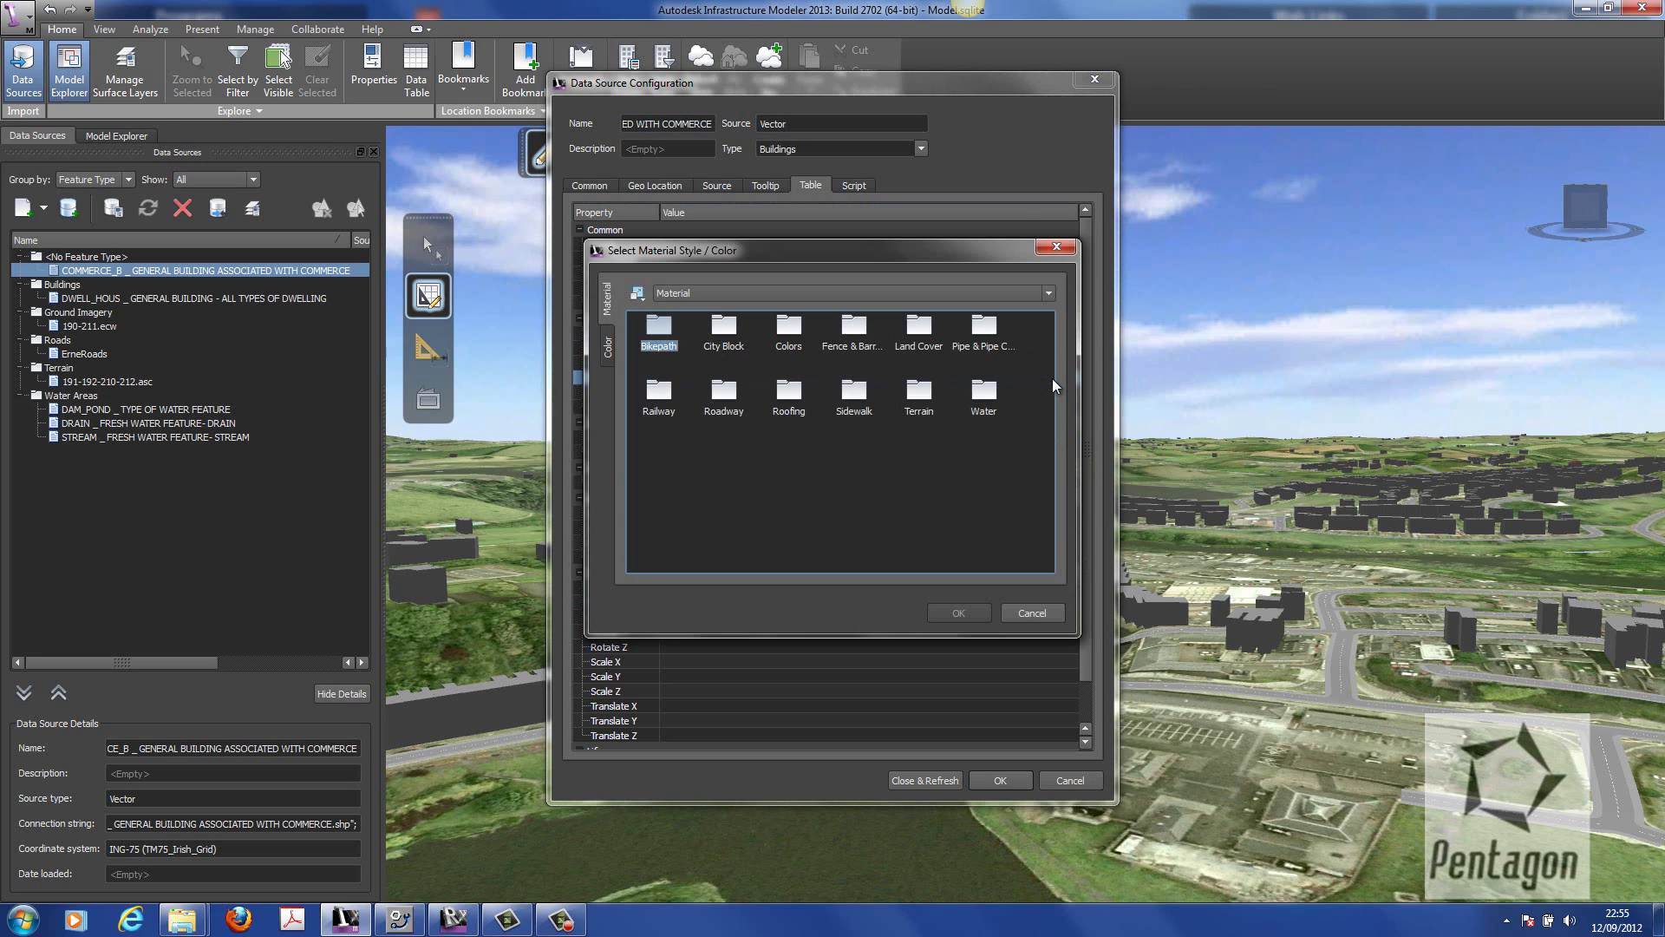
{"action": "double_click", "coordinate": [805, 390]}
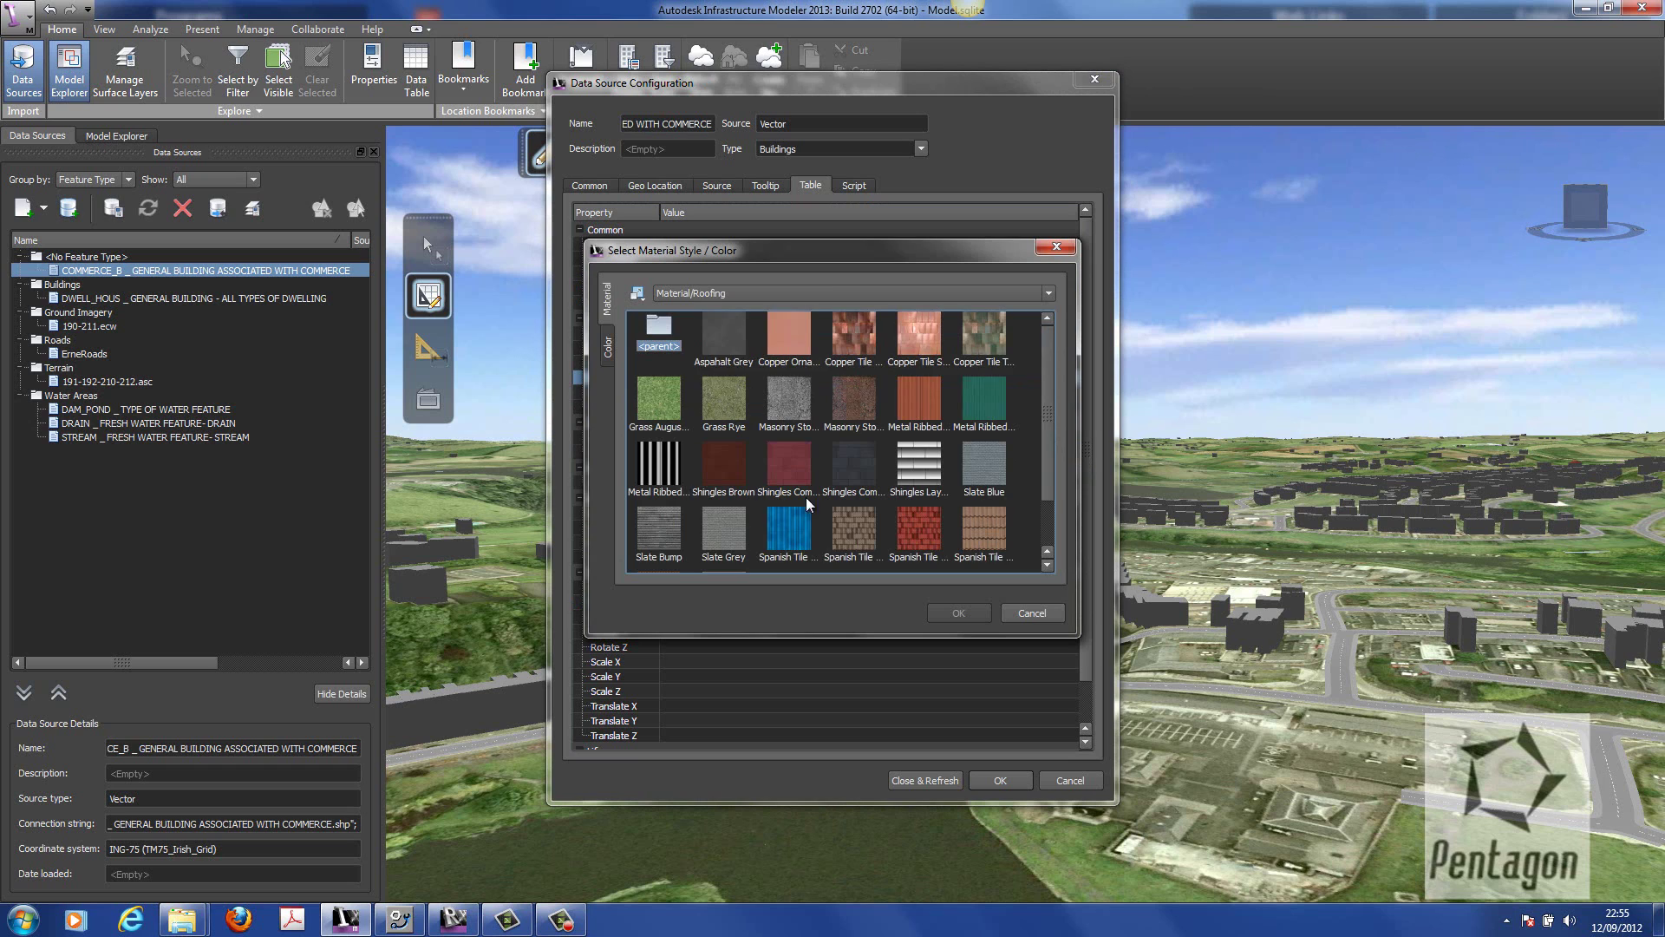
{"action": "double_click", "coordinate": [848, 474]}
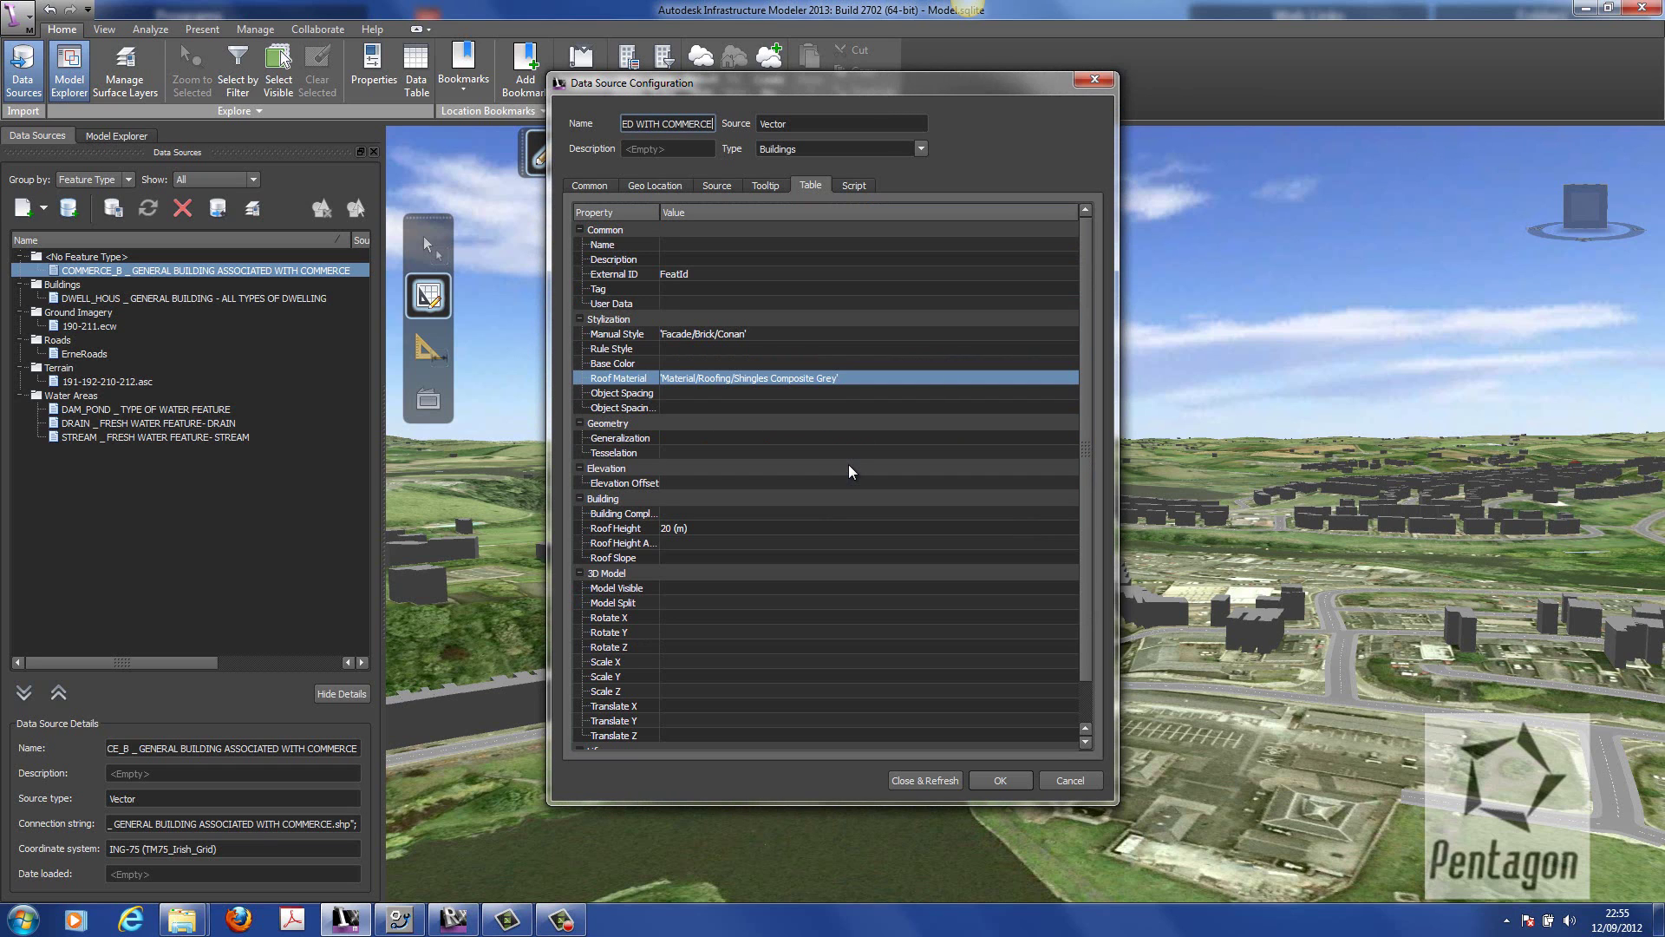
{"action": "left_click", "coordinate": [925, 781]}
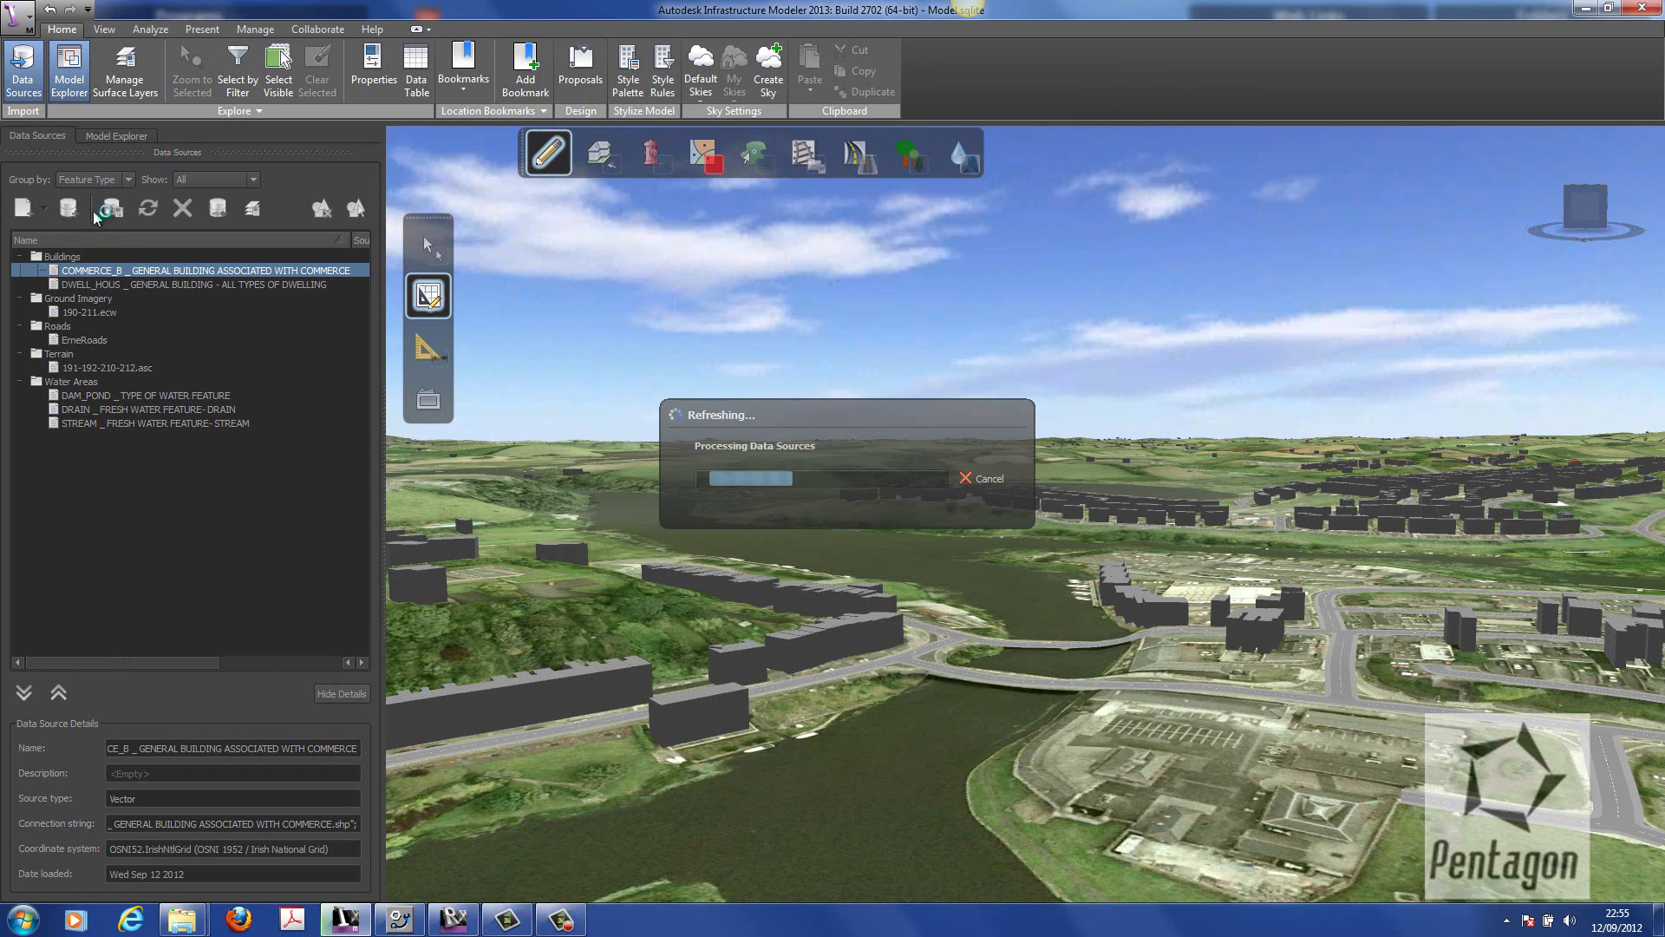
{"action": "left_click", "coordinate": [149, 210]}
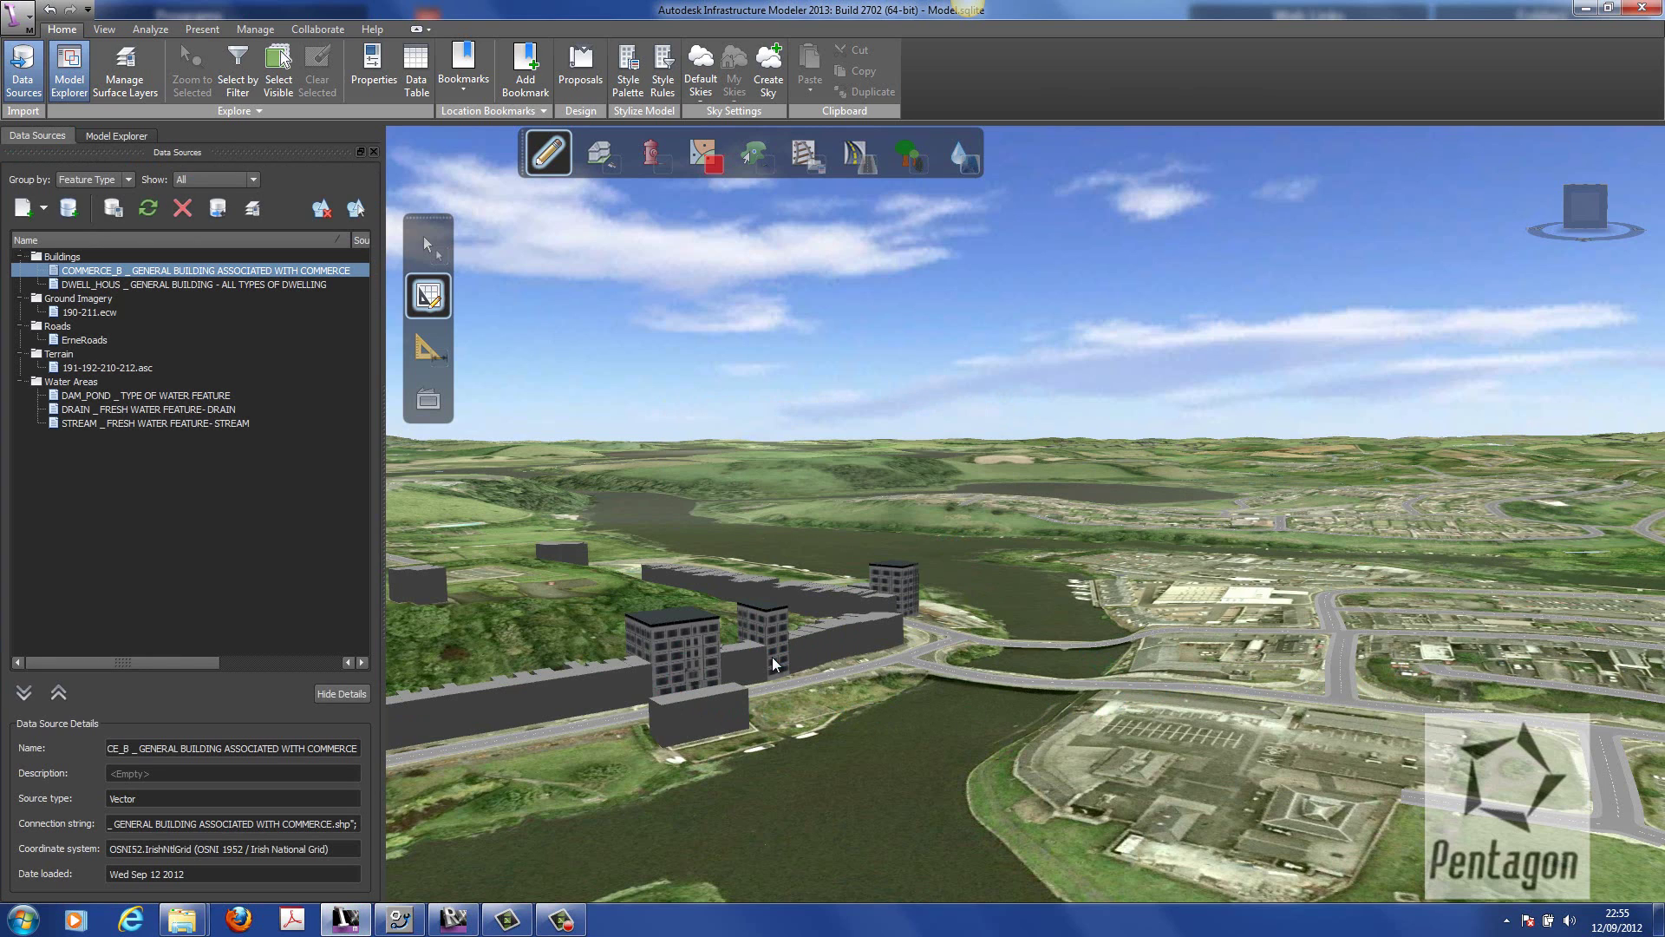
- Inspect the styled buildings across the town, selecting the tower block and its small annex by the car park before clearing the selection
{"action": "scroll", "coordinate": [1158, 713], "scroll_direction": "up", "scroll_amount": 5}
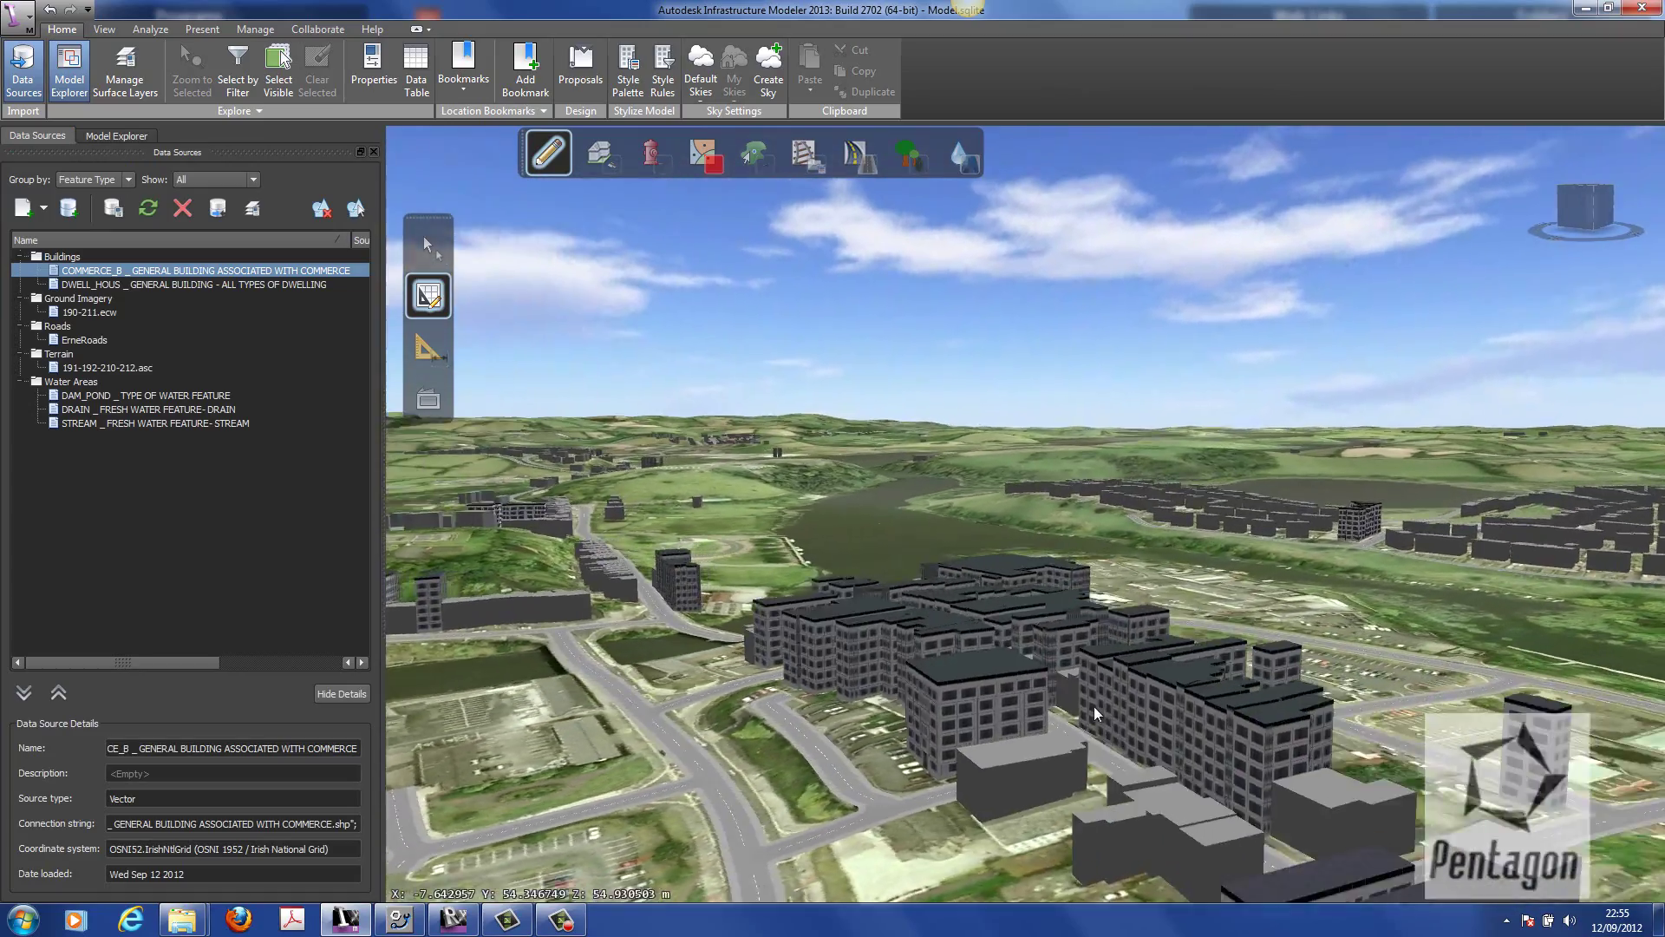
{"action": "left_click_drag", "start_coordinate": [1095, 706], "coordinate": [1477, 739]}
{"action": "middle_click_drag", "start_coordinate": [1522, 515], "coordinate": [595, 809]}
{"action": "scroll", "coordinate": [803, 798], "scroll_direction": "up", "scroll_amount": 3}
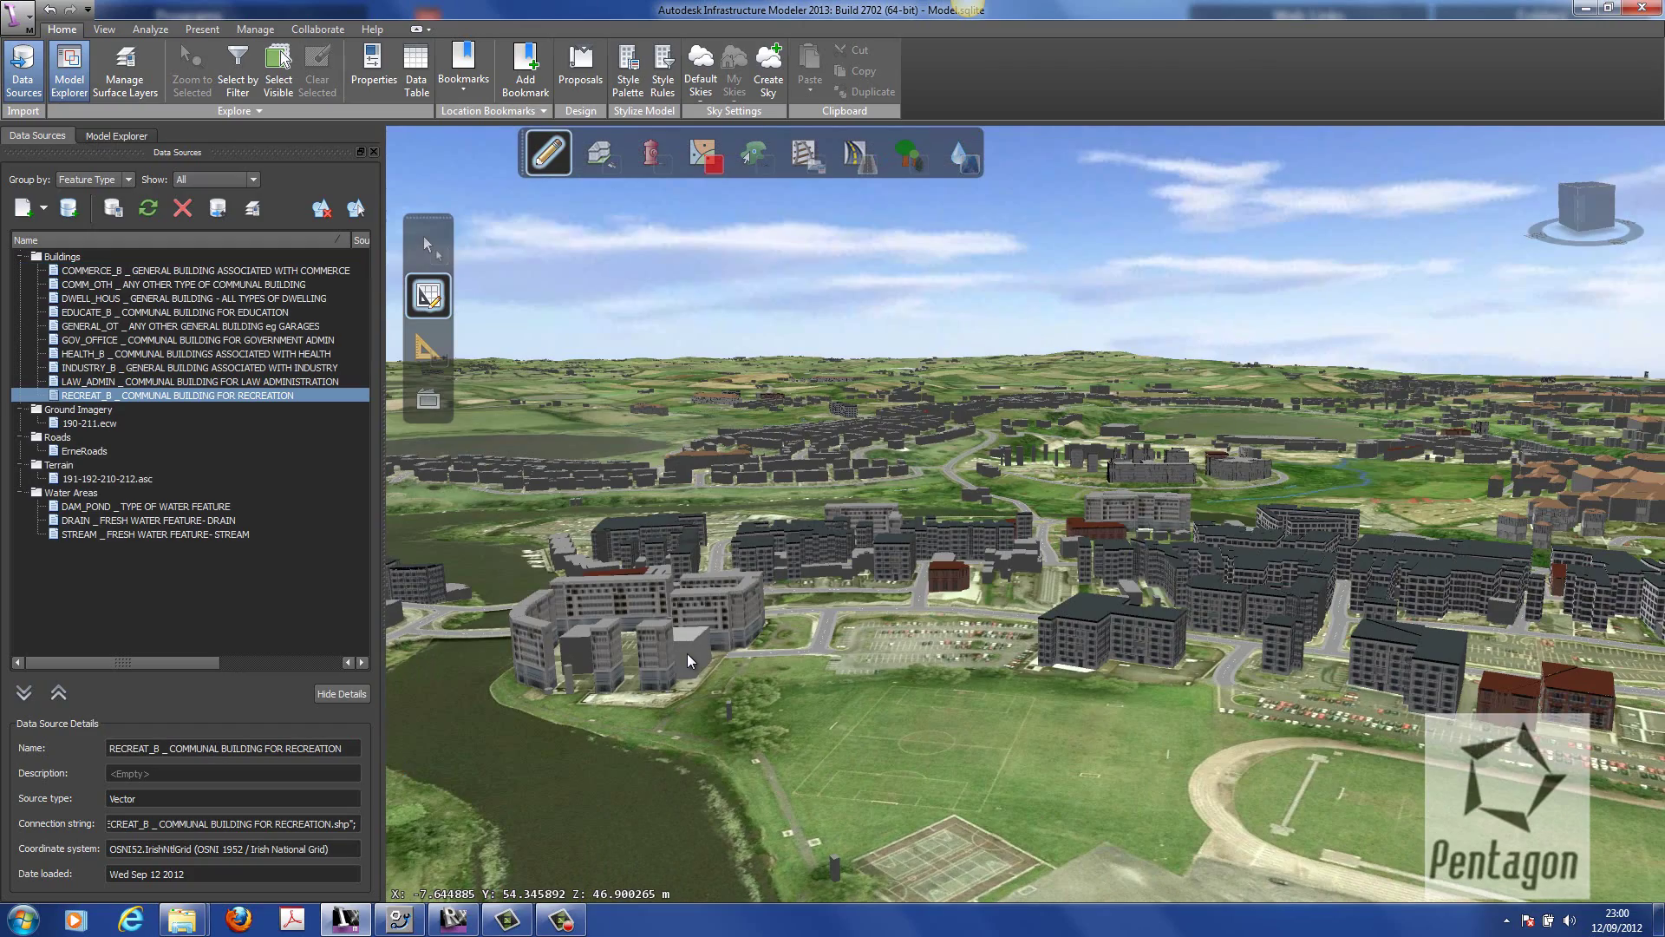
{"action": "left_click_drag", "start_coordinate": [1258, 432], "coordinate": [1049, 694]}
{"action": "left_click", "coordinate": [1051, 695]}
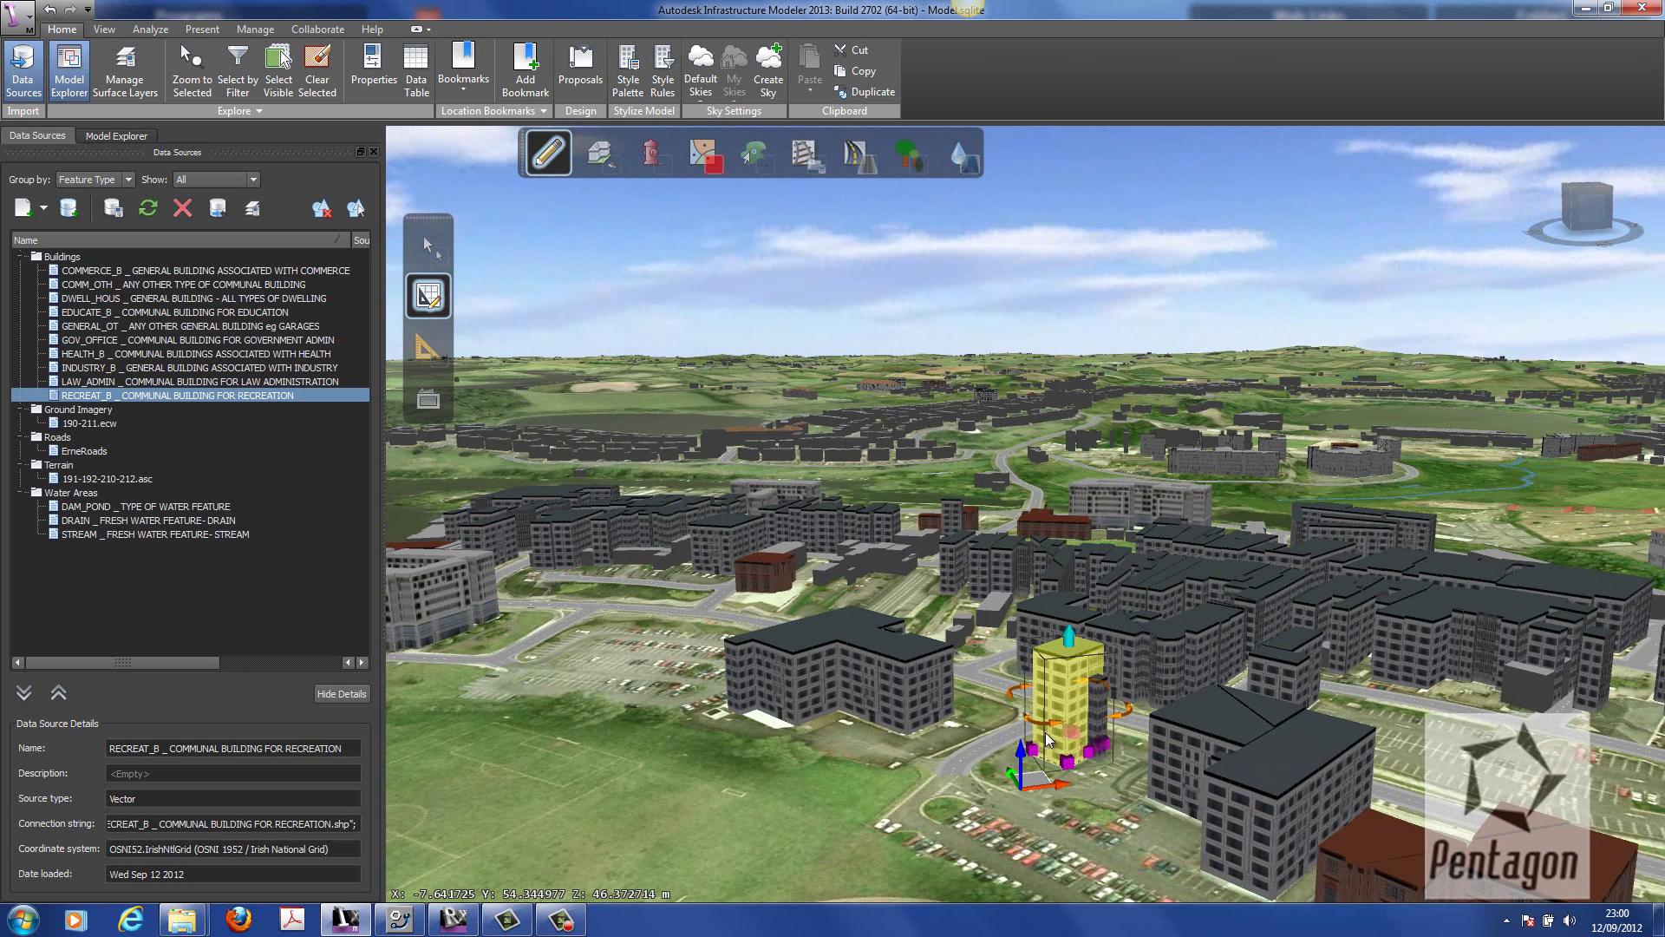
{"action": "left_click", "coordinate": [1102, 717]}
{"action": "left_click", "coordinate": [1102, 671]}
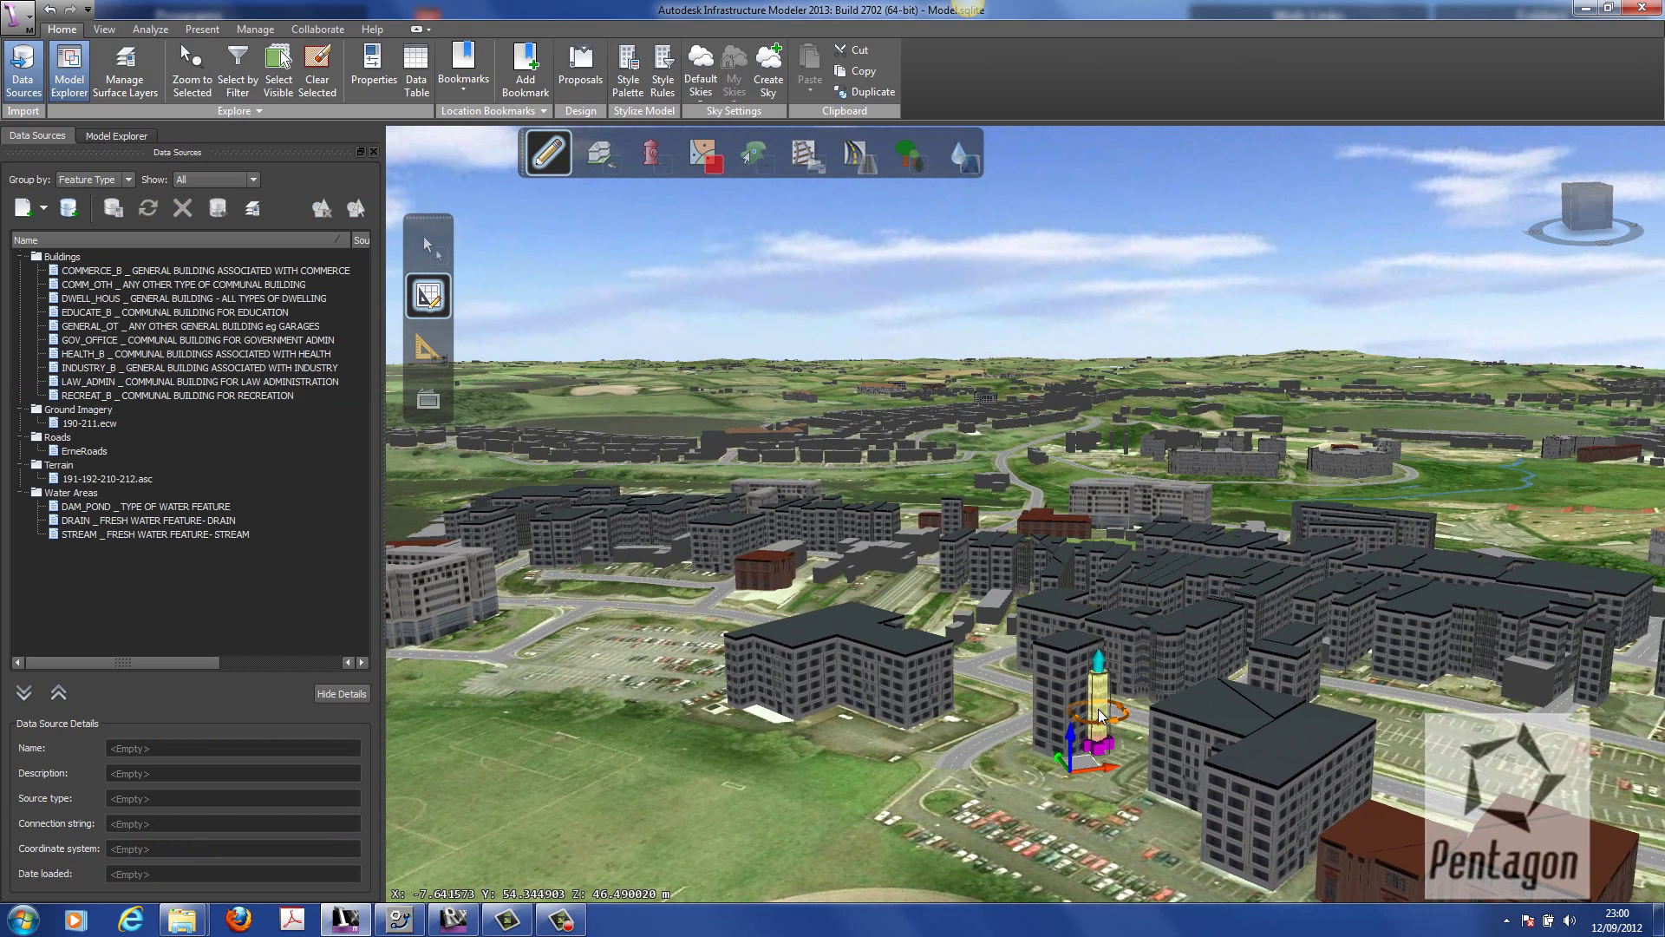
{"action": "left_click", "coordinate": [928, 751]}
- Frame the running track with the buildings behind it and save this view as the location bookmark "Football Area"
{"action": "scroll", "coordinate": [928, 746], "scroll_direction": "down", "scroll_amount": 7}
{"action": "left_click_drag", "start_coordinate": [897, 751], "coordinate": [930, 763]}
{"action": "scroll", "coordinate": [1080, 708], "scroll_direction": "up", "scroll_amount": 4}
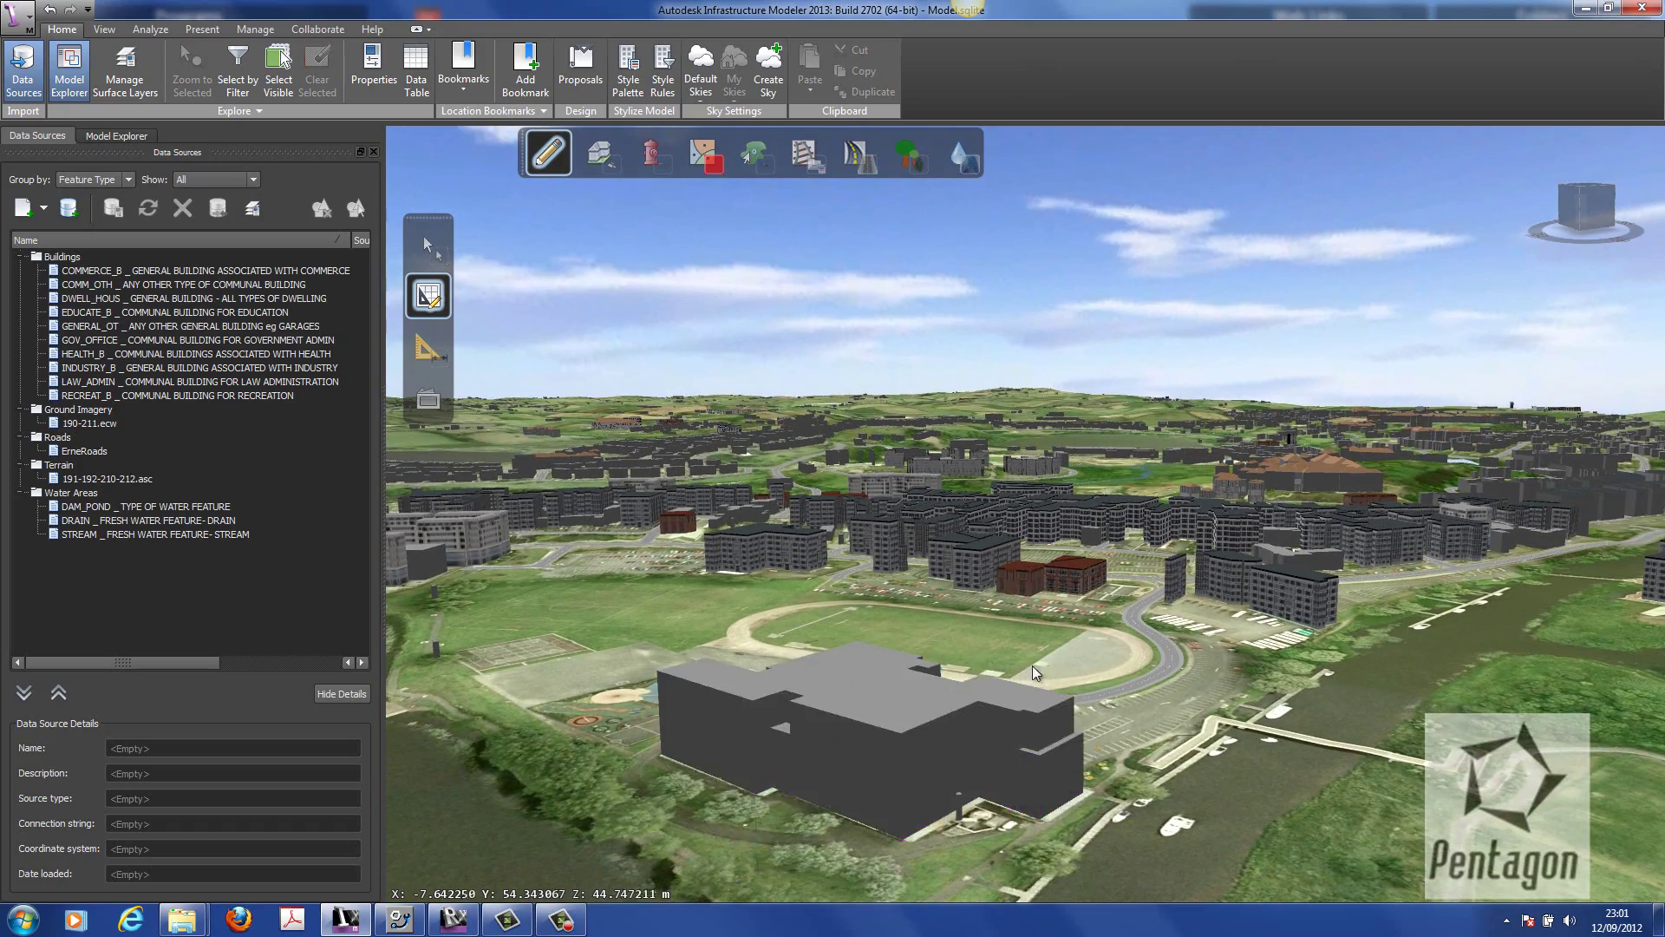
{"action": "scroll", "coordinate": [1032, 664], "scroll_direction": "up", "scroll_amount": 3}
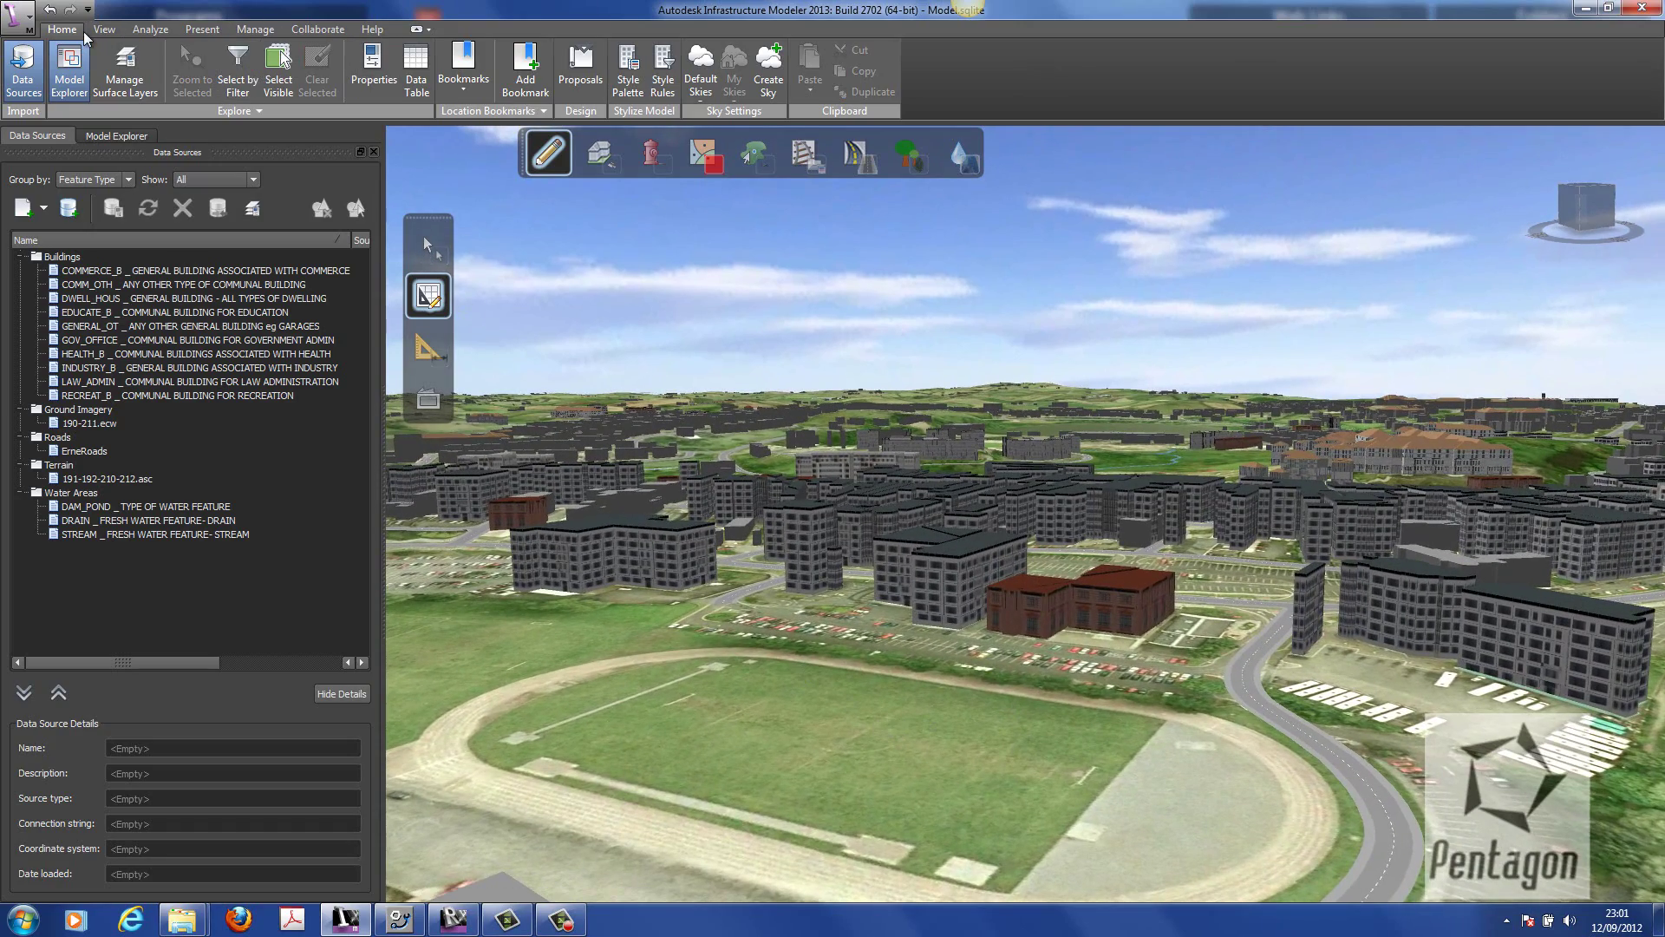
{"action": "left_click", "coordinate": [526, 68]}
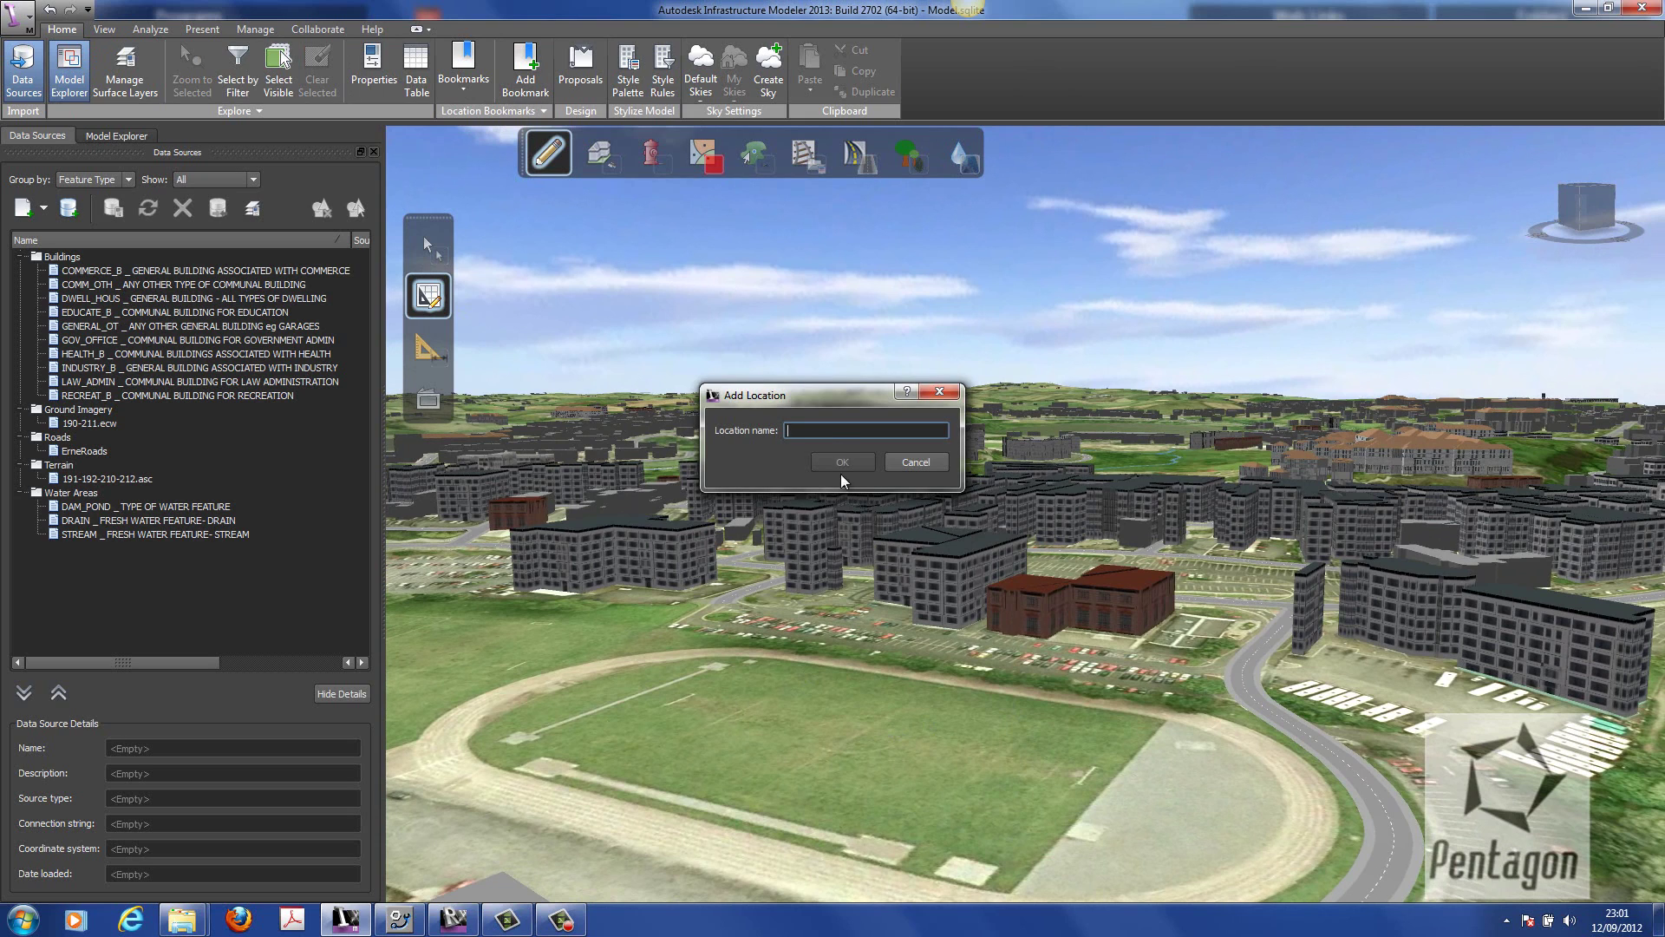
{"action": "type", "text": "Football Area"}
{"action": "key", "text": "Return"}
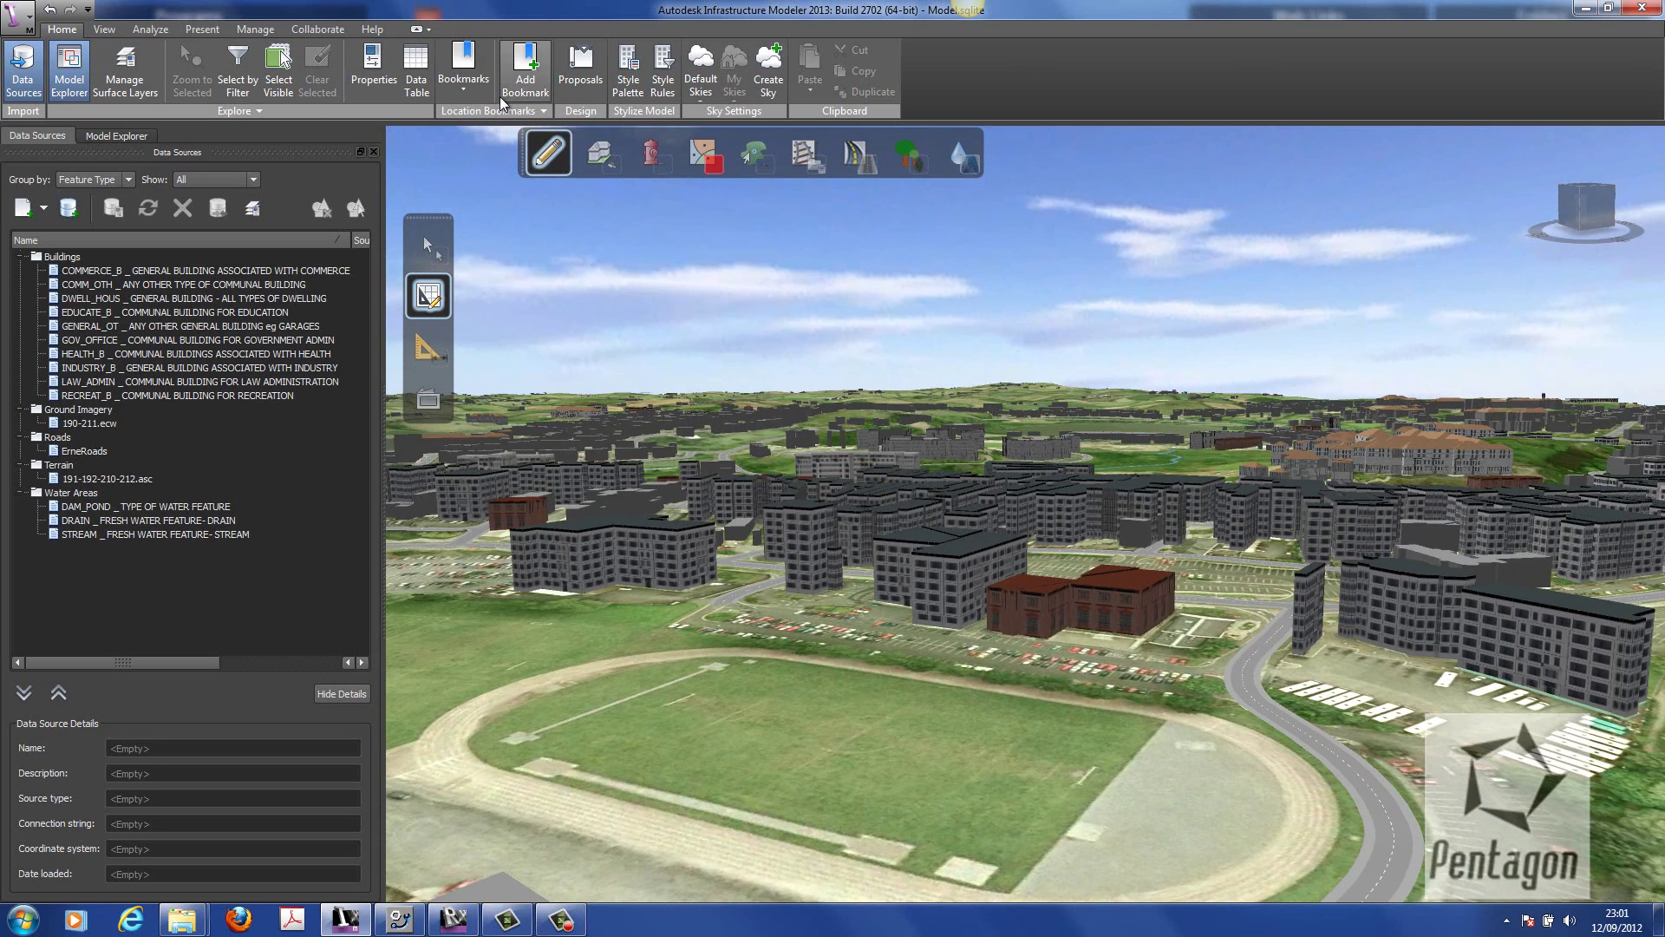
- Go to a saved location from the bookmarks
{"action": "left_click", "coordinate": [465, 85]}
{"action": "left_click", "coordinate": [482, 134]}
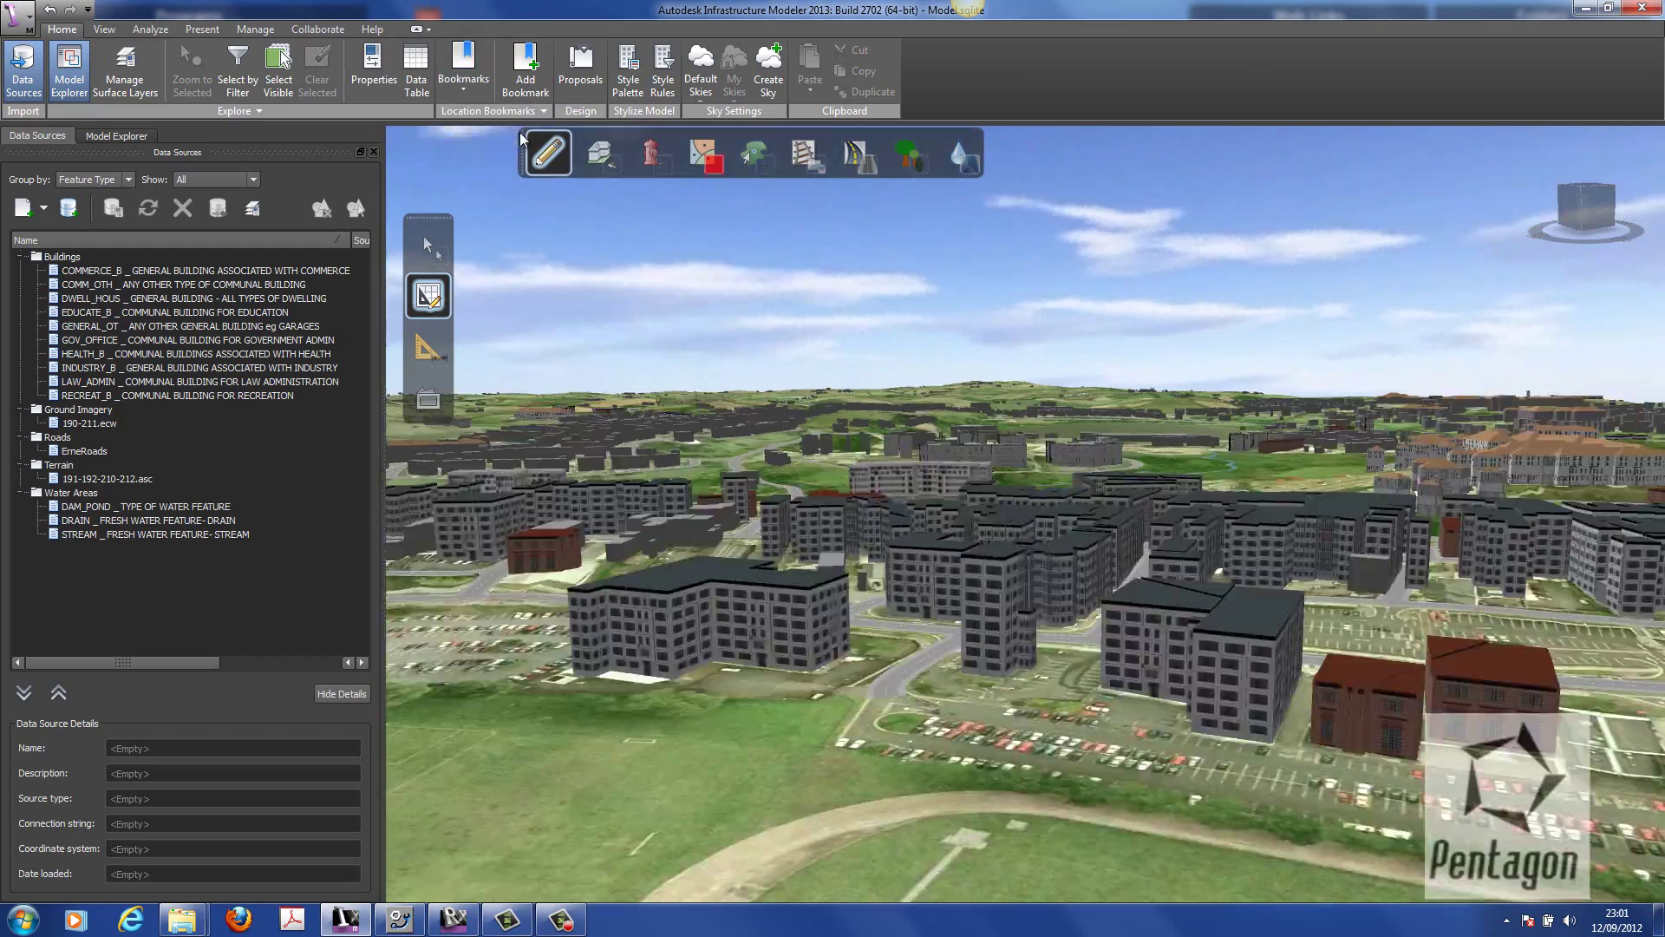
- Go to the "Runway" bookmark and choose the Boeing Jet from 3D Model/Planes & Ships as the city furniture style
{"action": "left_click", "coordinate": [462, 90]}
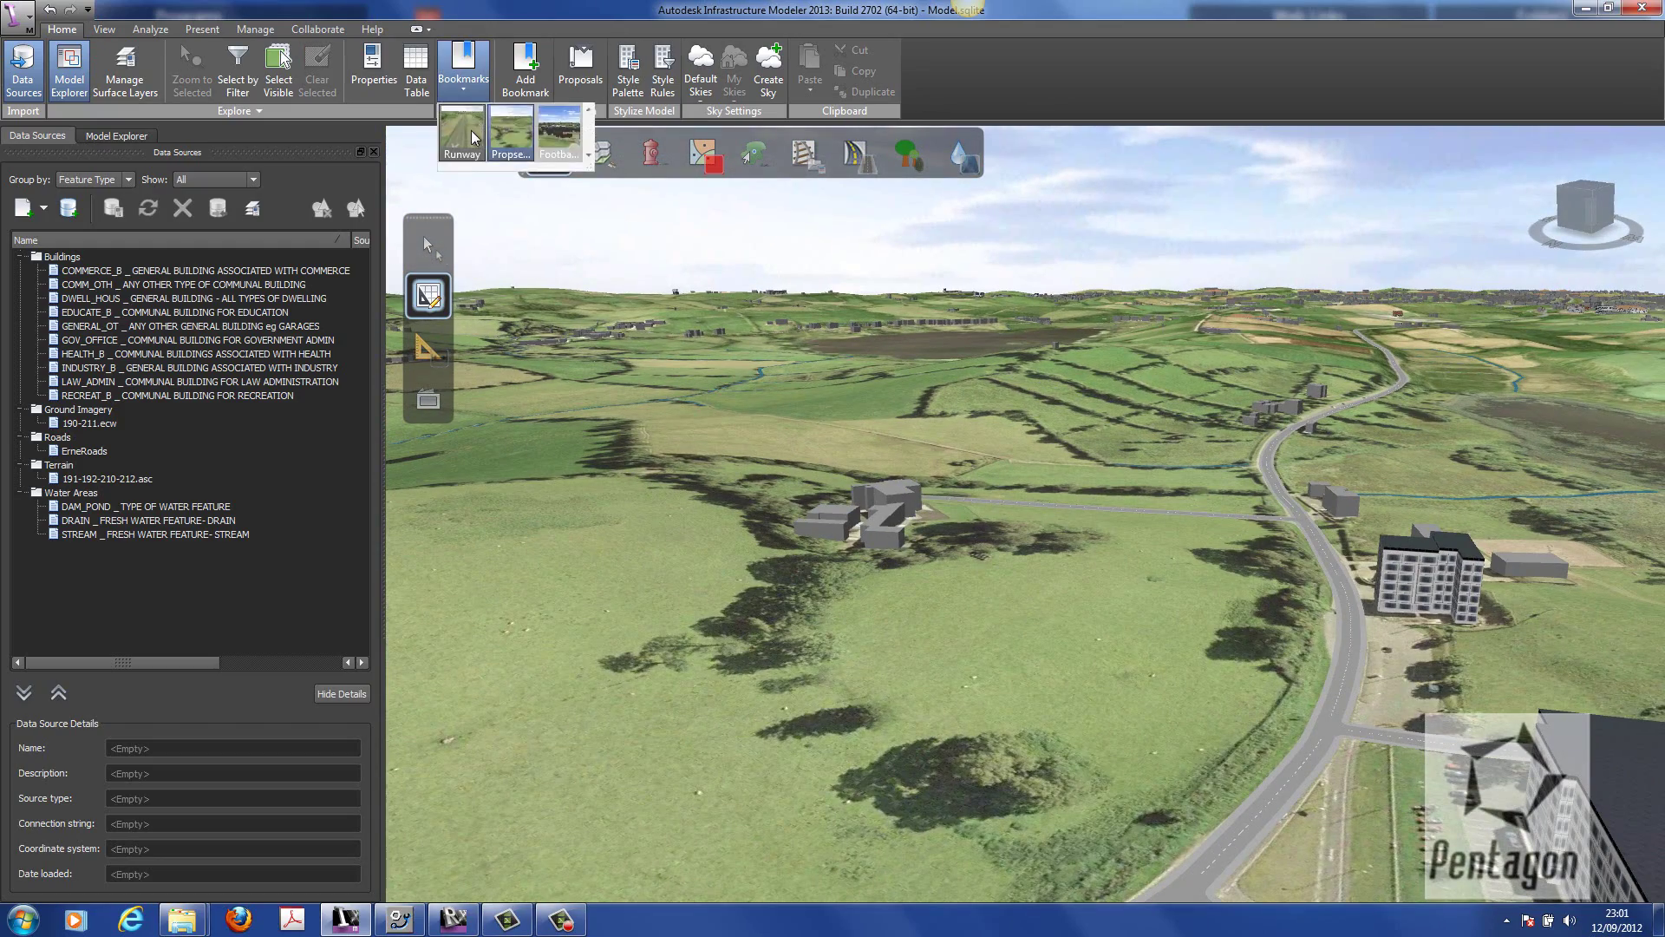
{"action": "left_click", "coordinate": [519, 137]}
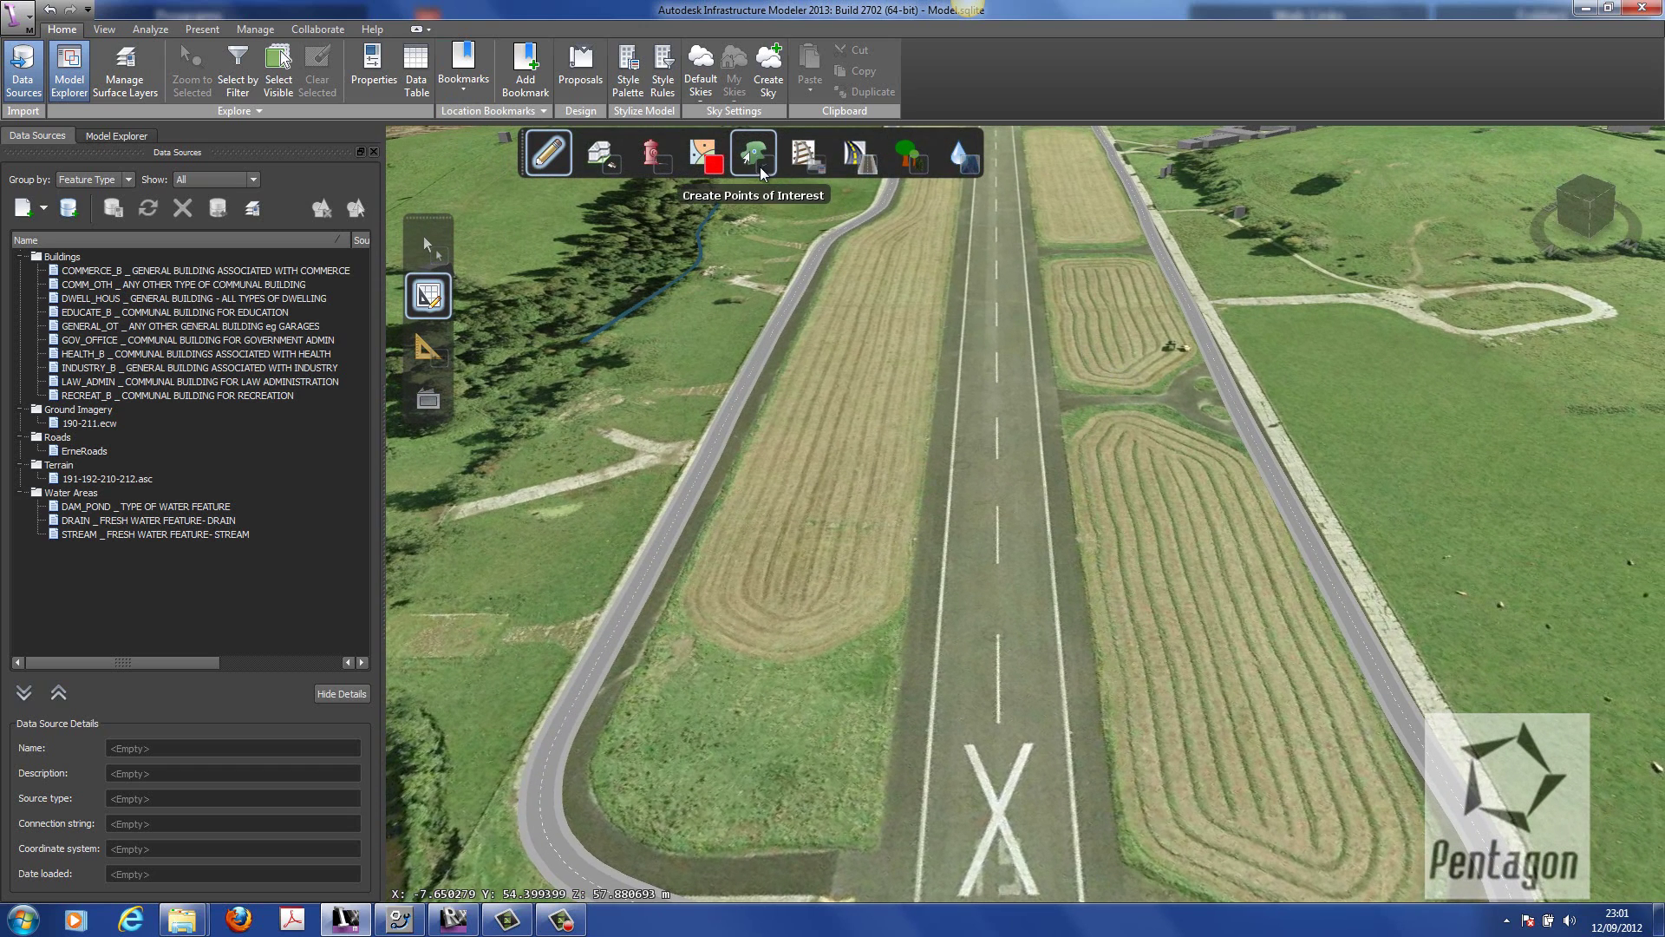
{"action": "left_click", "coordinate": [665, 170]}
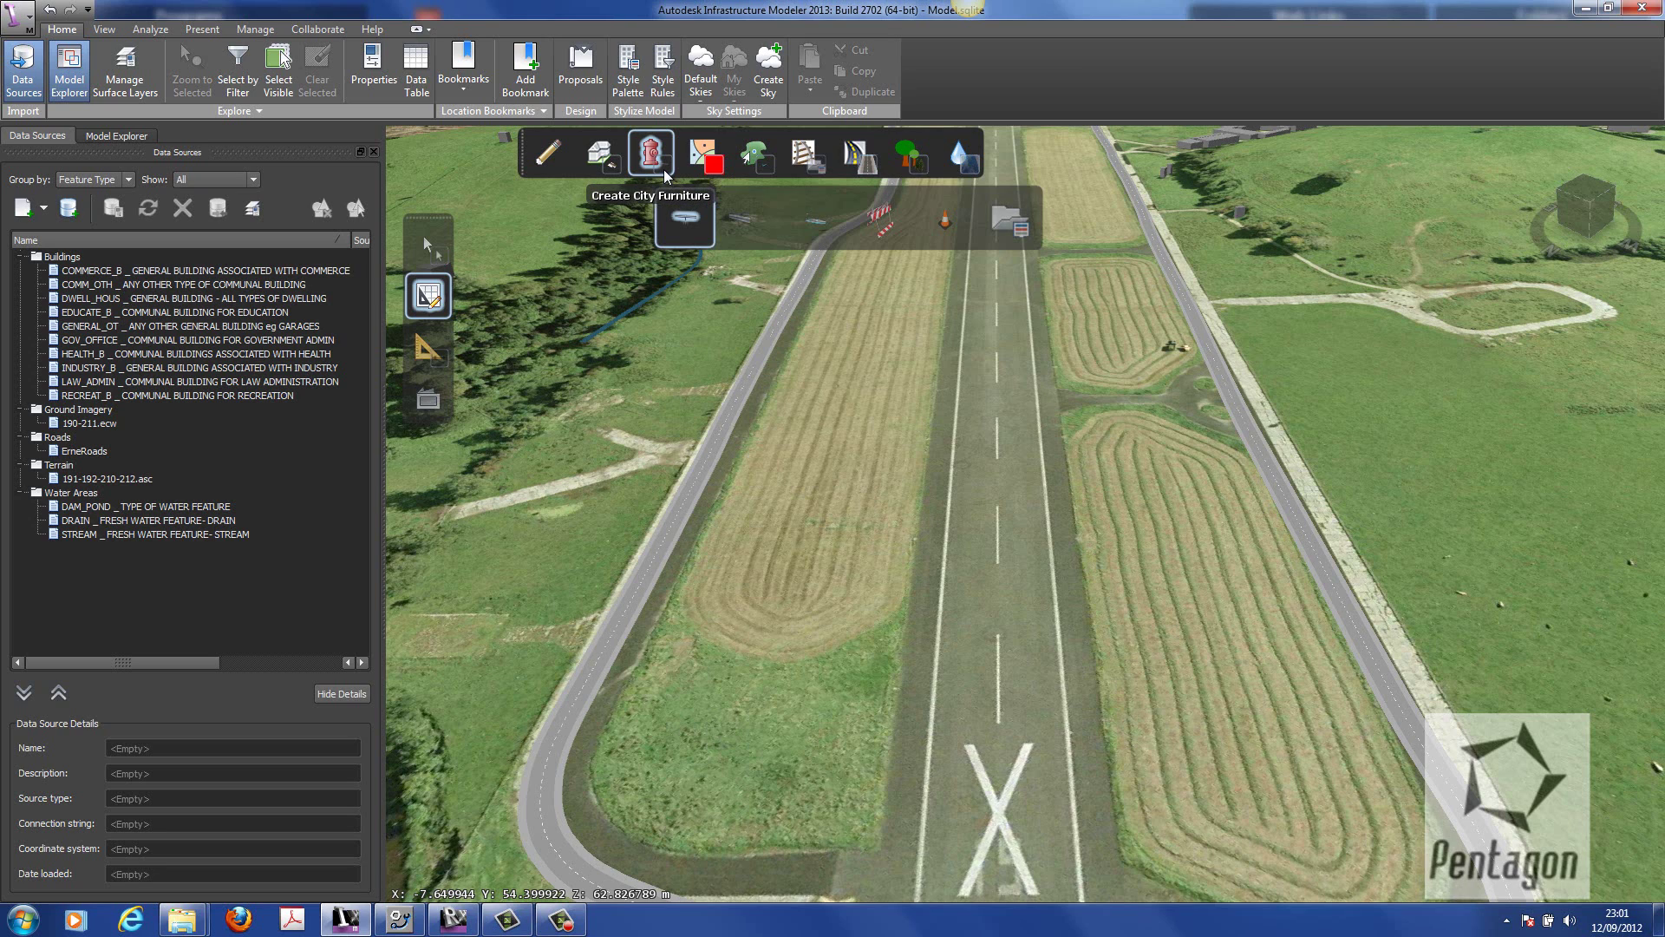
{"action": "left_click", "coordinate": [1022, 217]}
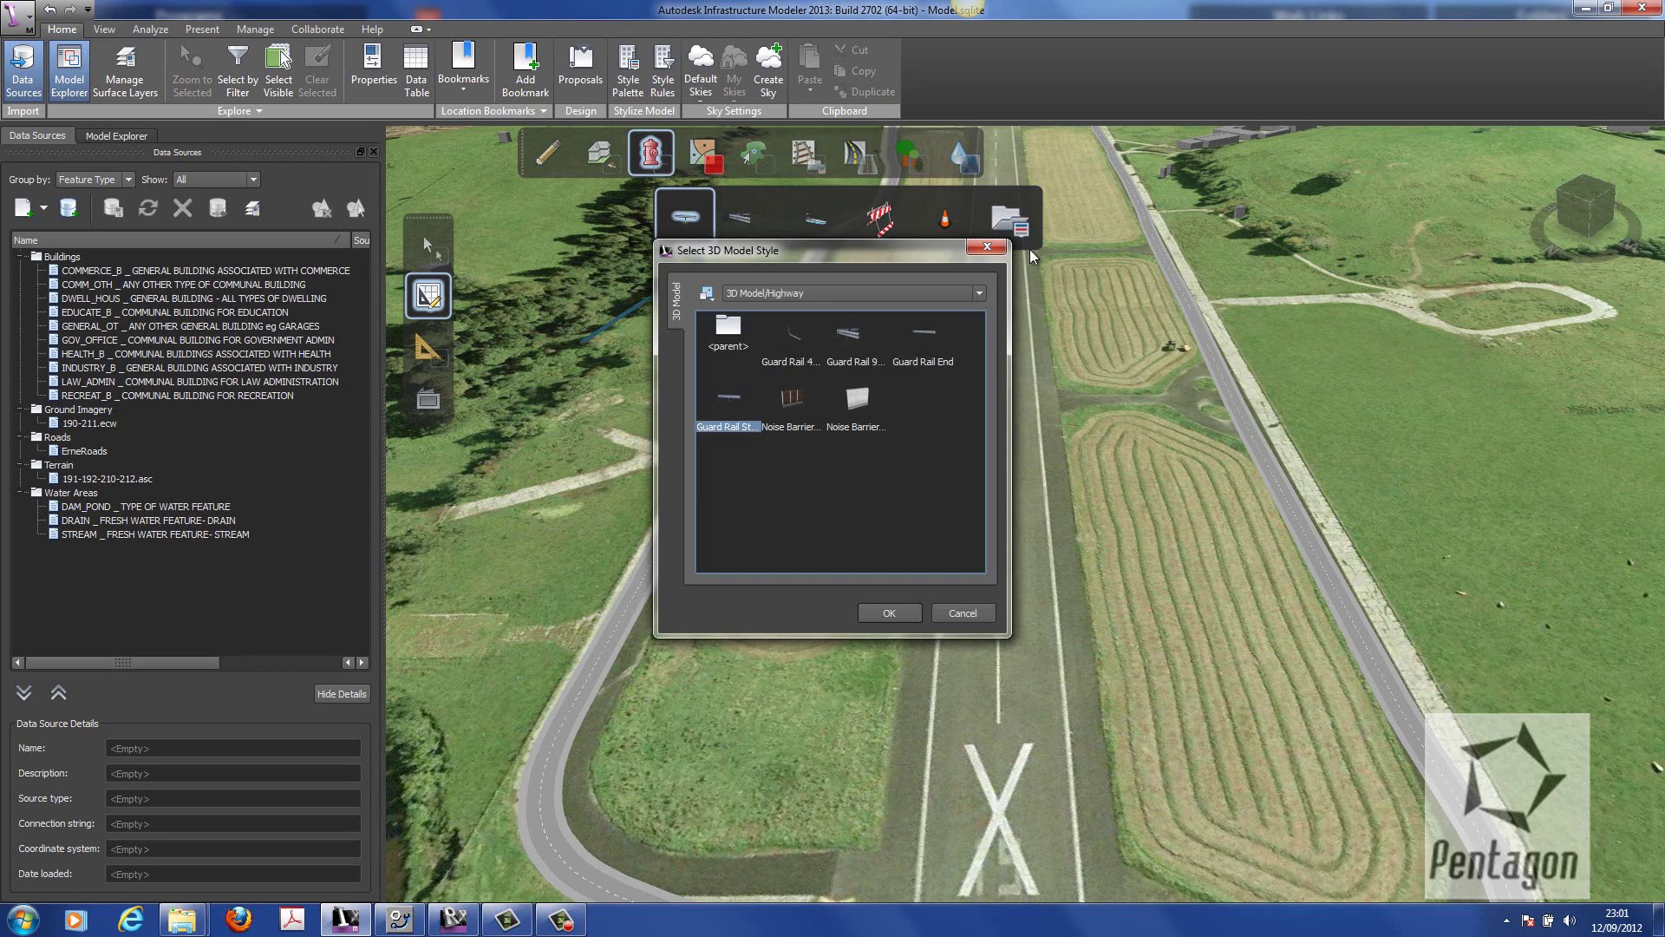
{"action": "double_click", "coordinate": [736, 331]}
{"action": "double_click", "coordinate": [924, 404]}
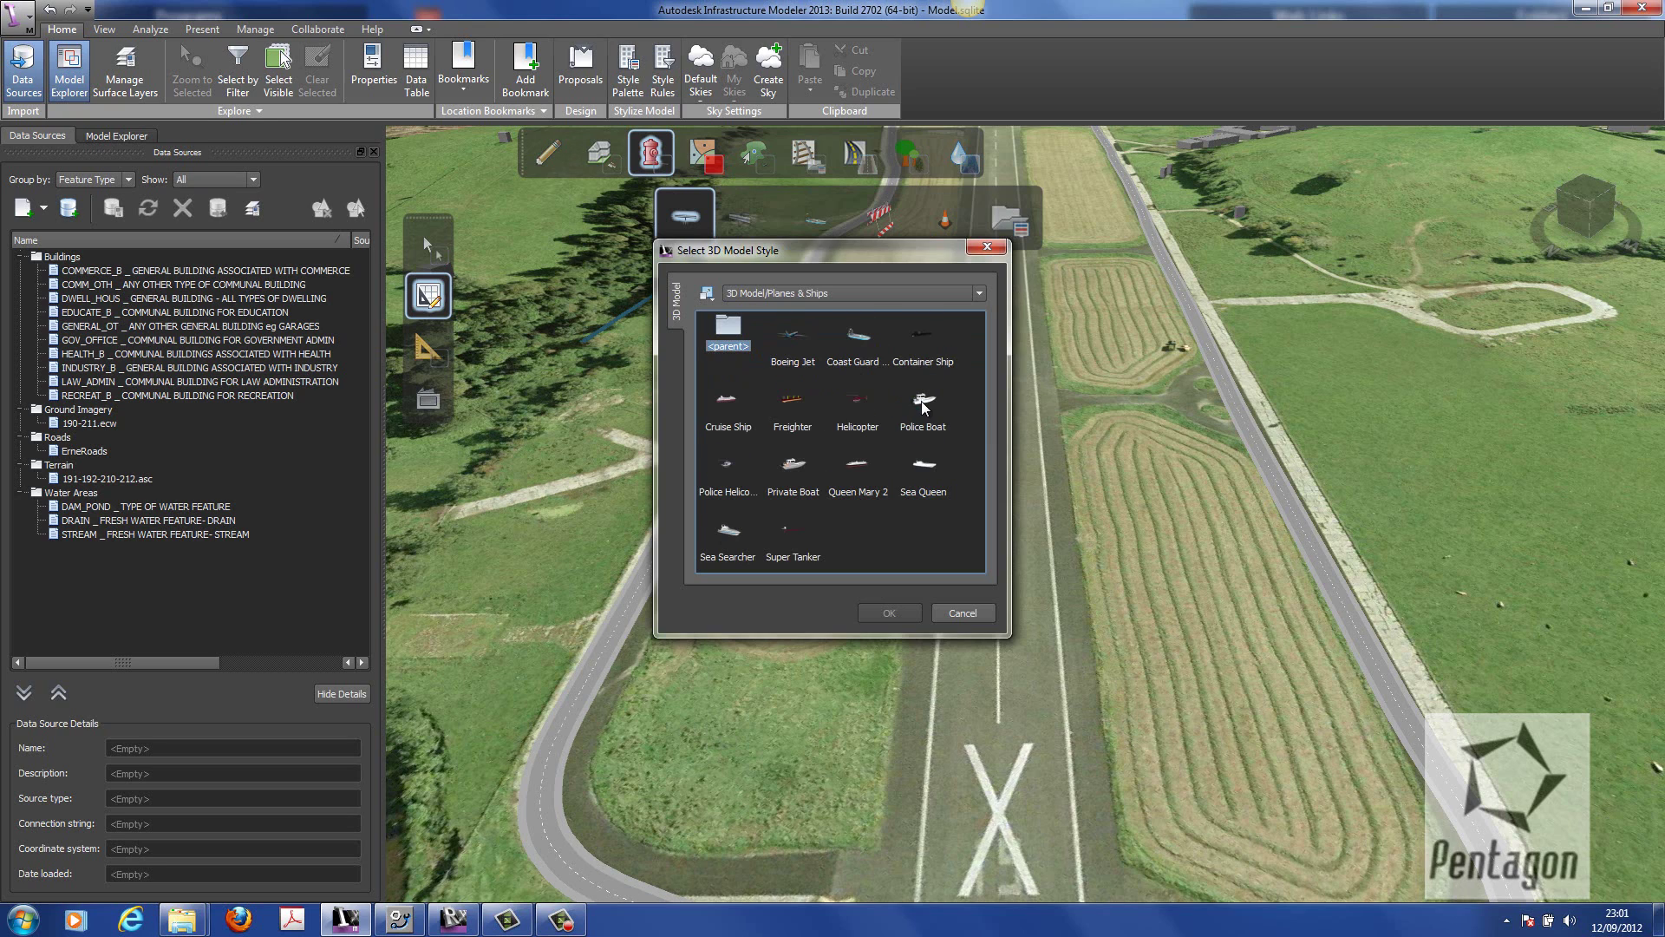
{"action": "left_click", "coordinate": [794, 348]}
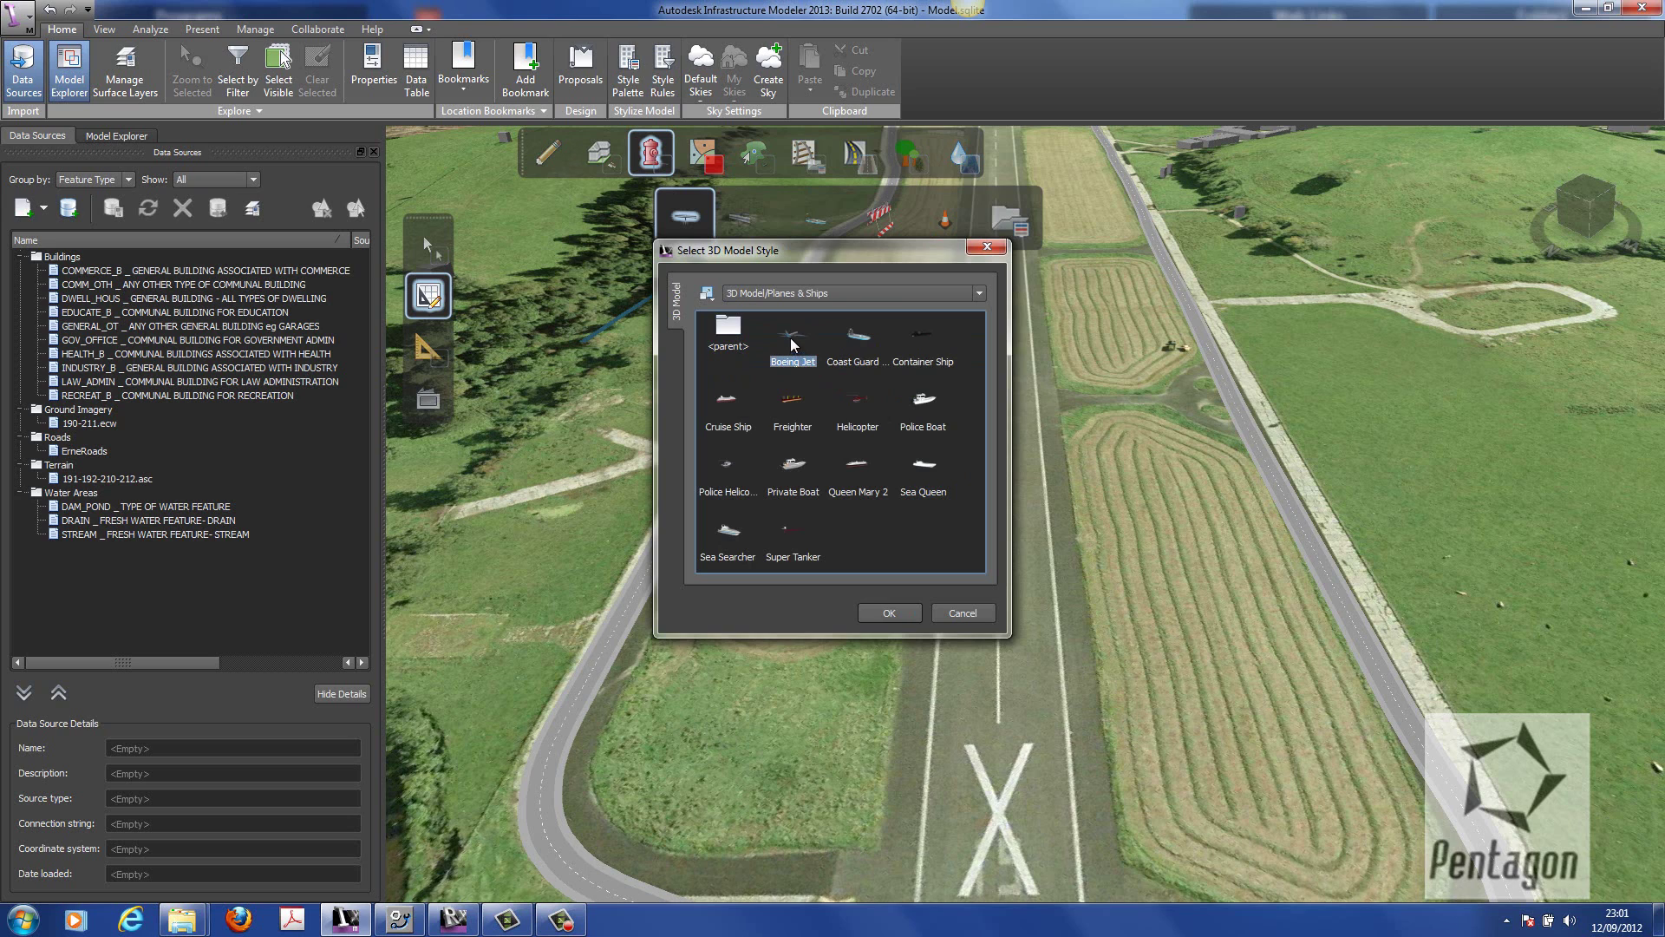
{"action": "left_click", "coordinate": [908, 616]}
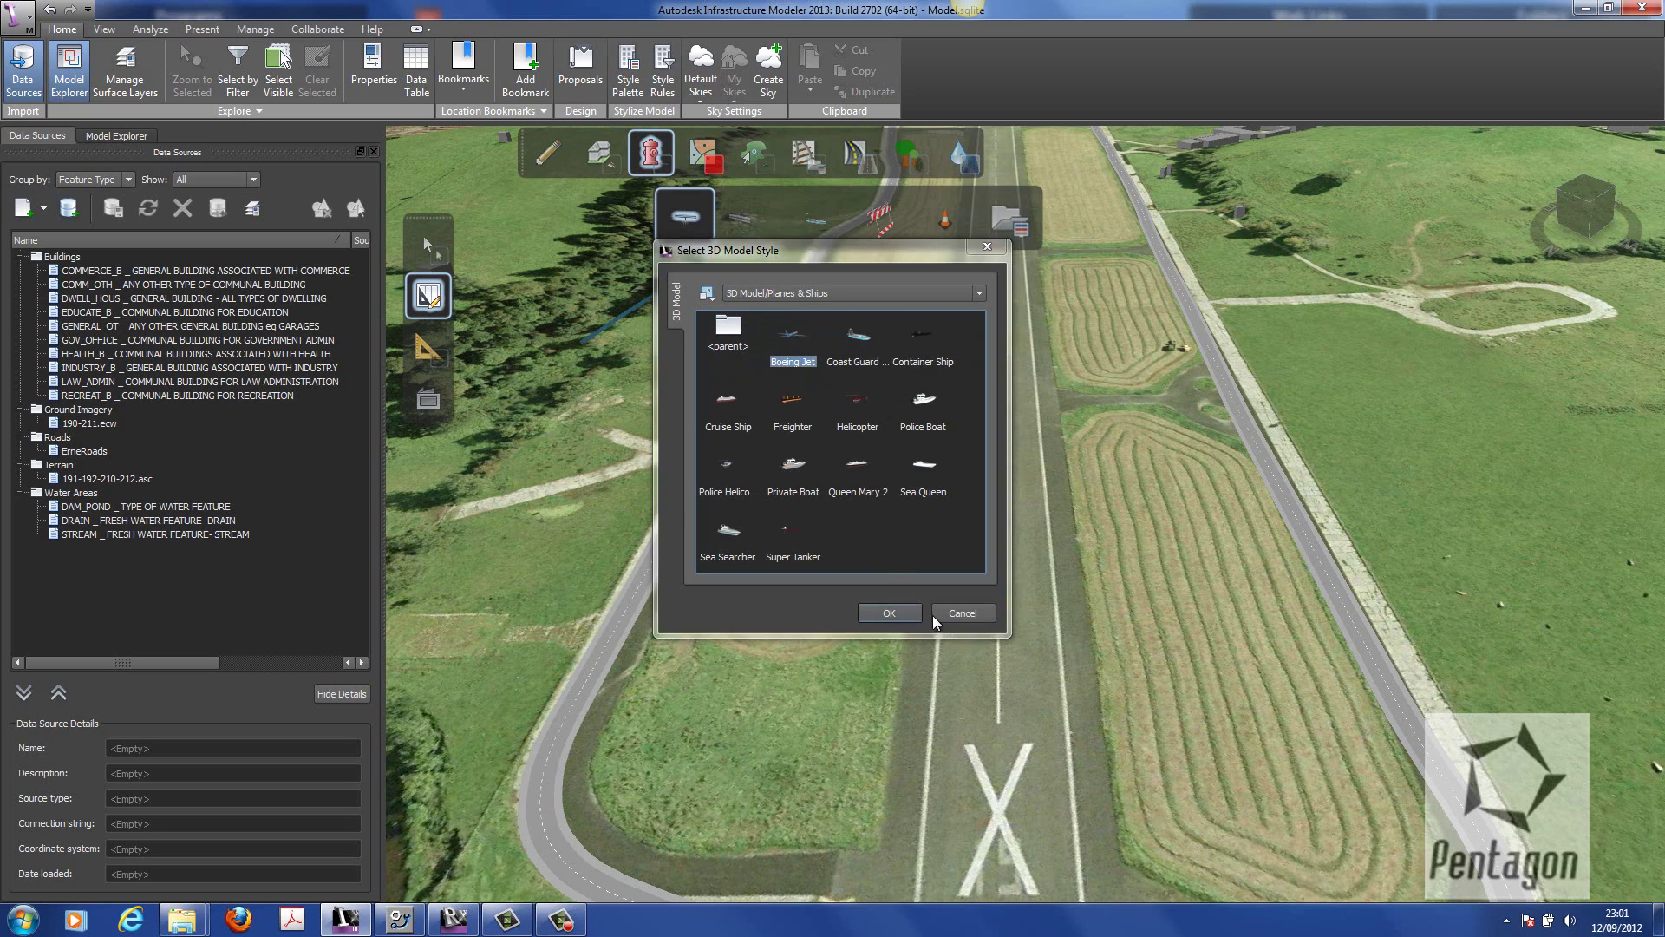
- Place the Boeing Jet on the runway's centreline just beyond the X marking and clear the selection
{"action": "left_click", "coordinate": [995, 601]}
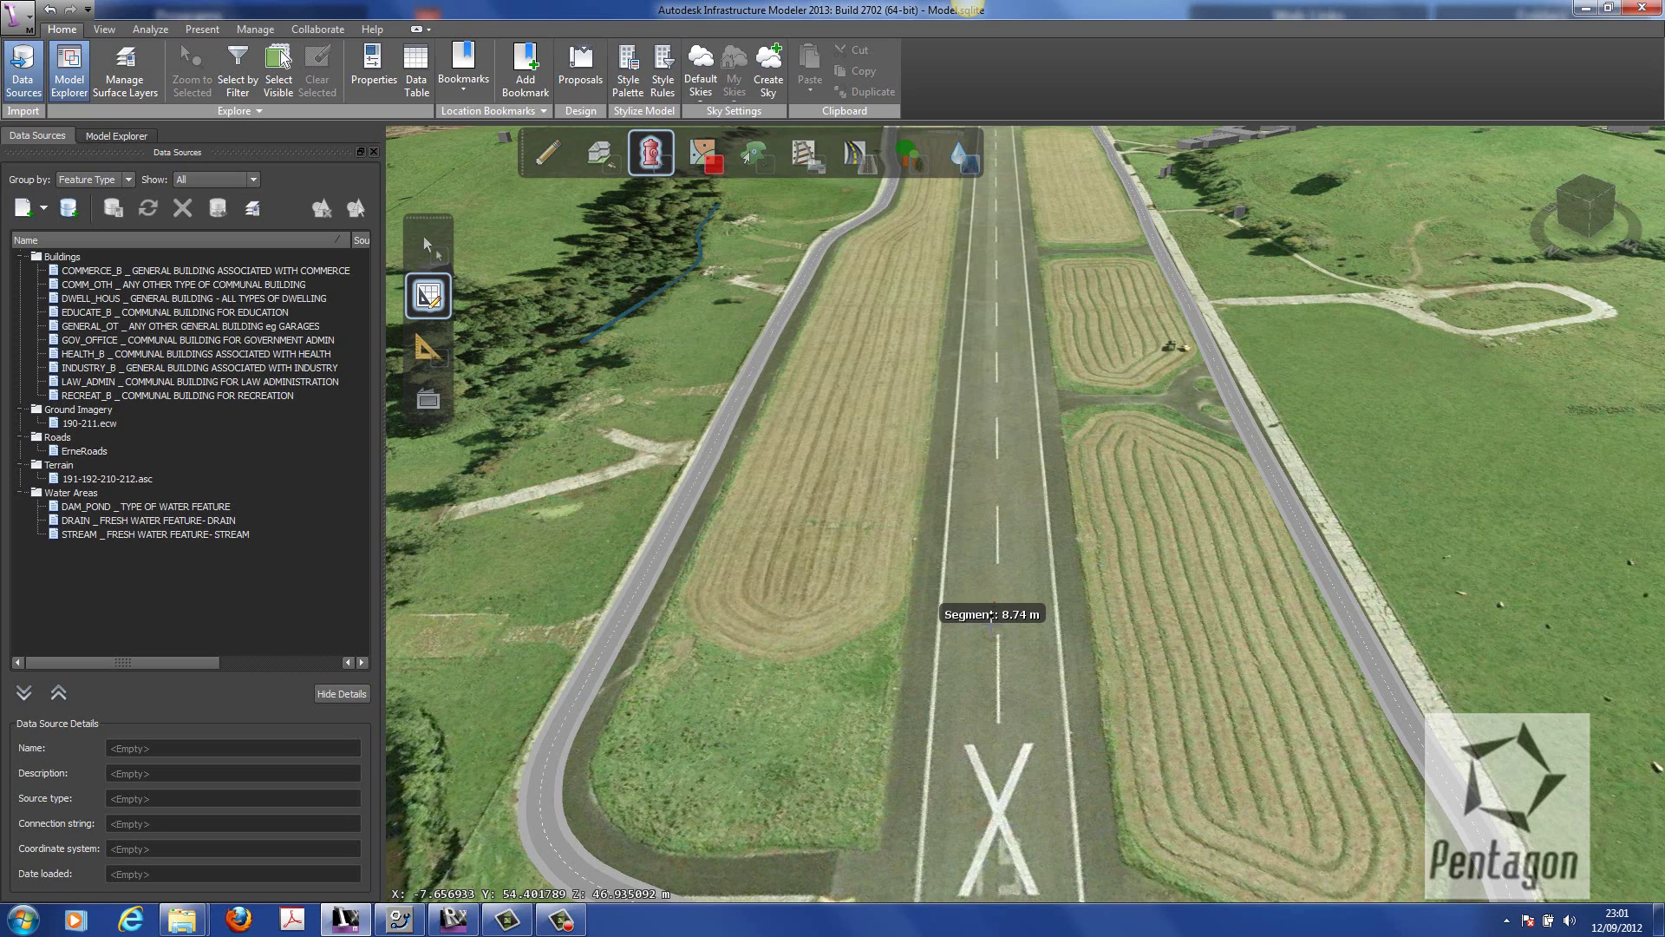
{"action": "left_click", "coordinate": [991, 621]}
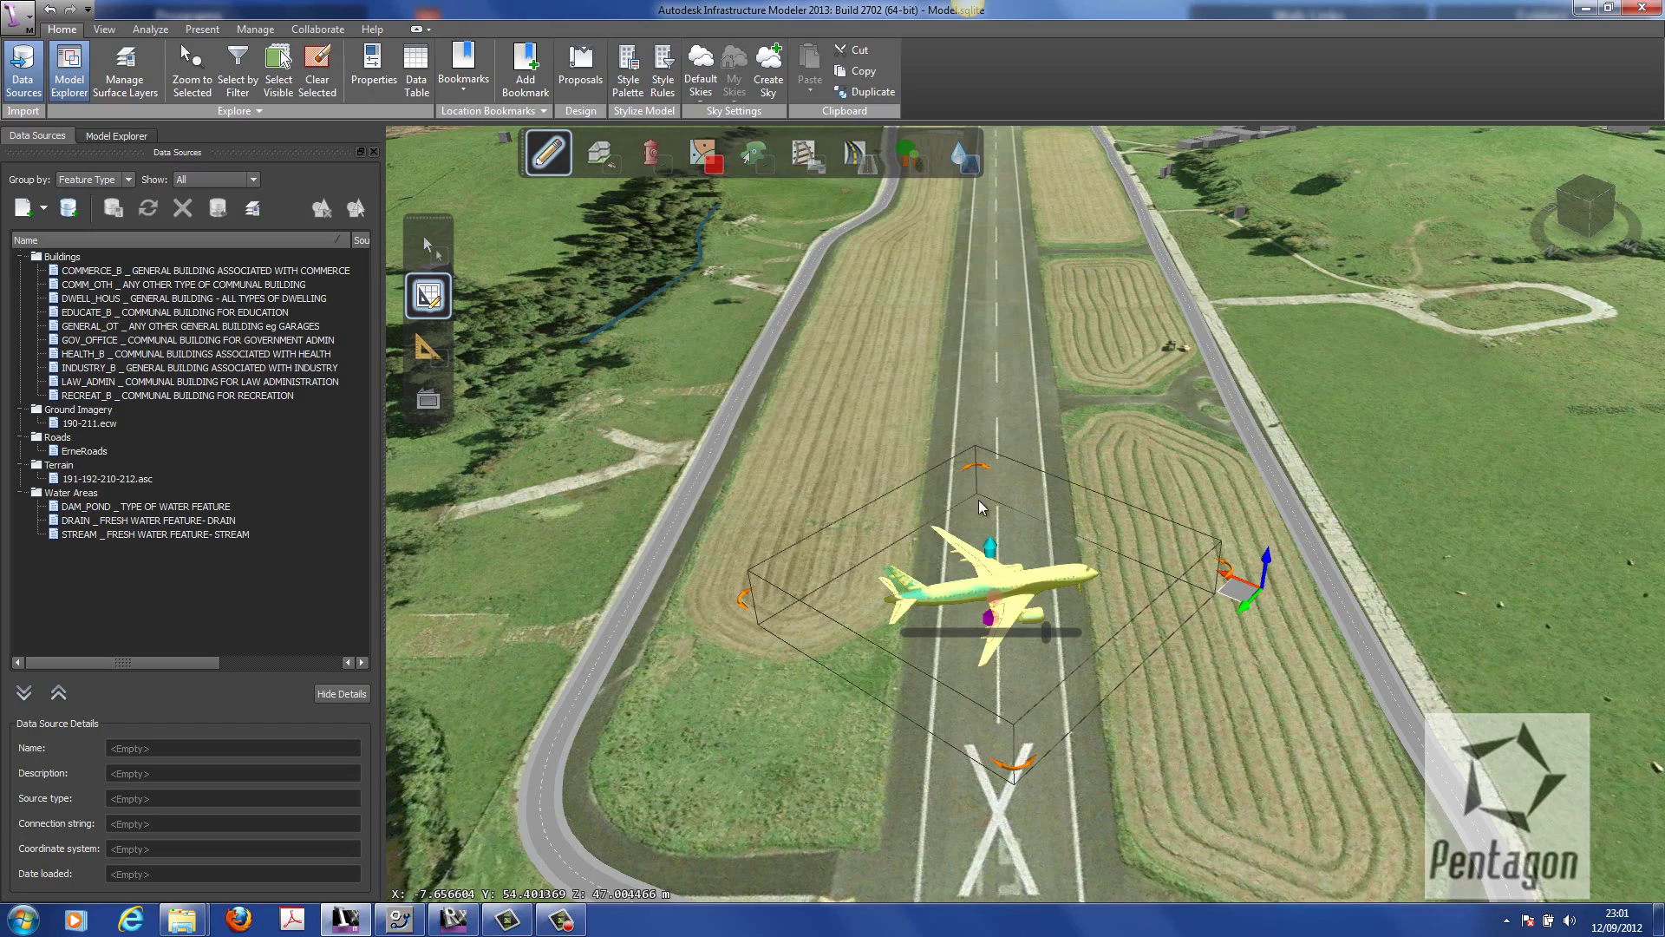
{"action": "scroll", "coordinate": [963, 673], "scroll_direction": "up", "scroll_amount": 3}
{"action": "left_click_drag", "start_coordinate": [1119, 704], "coordinate": [1058, 636]}
{"action": "middle_click_drag", "start_coordinate": [1059, 643], "coordinate": [1257, 608]}
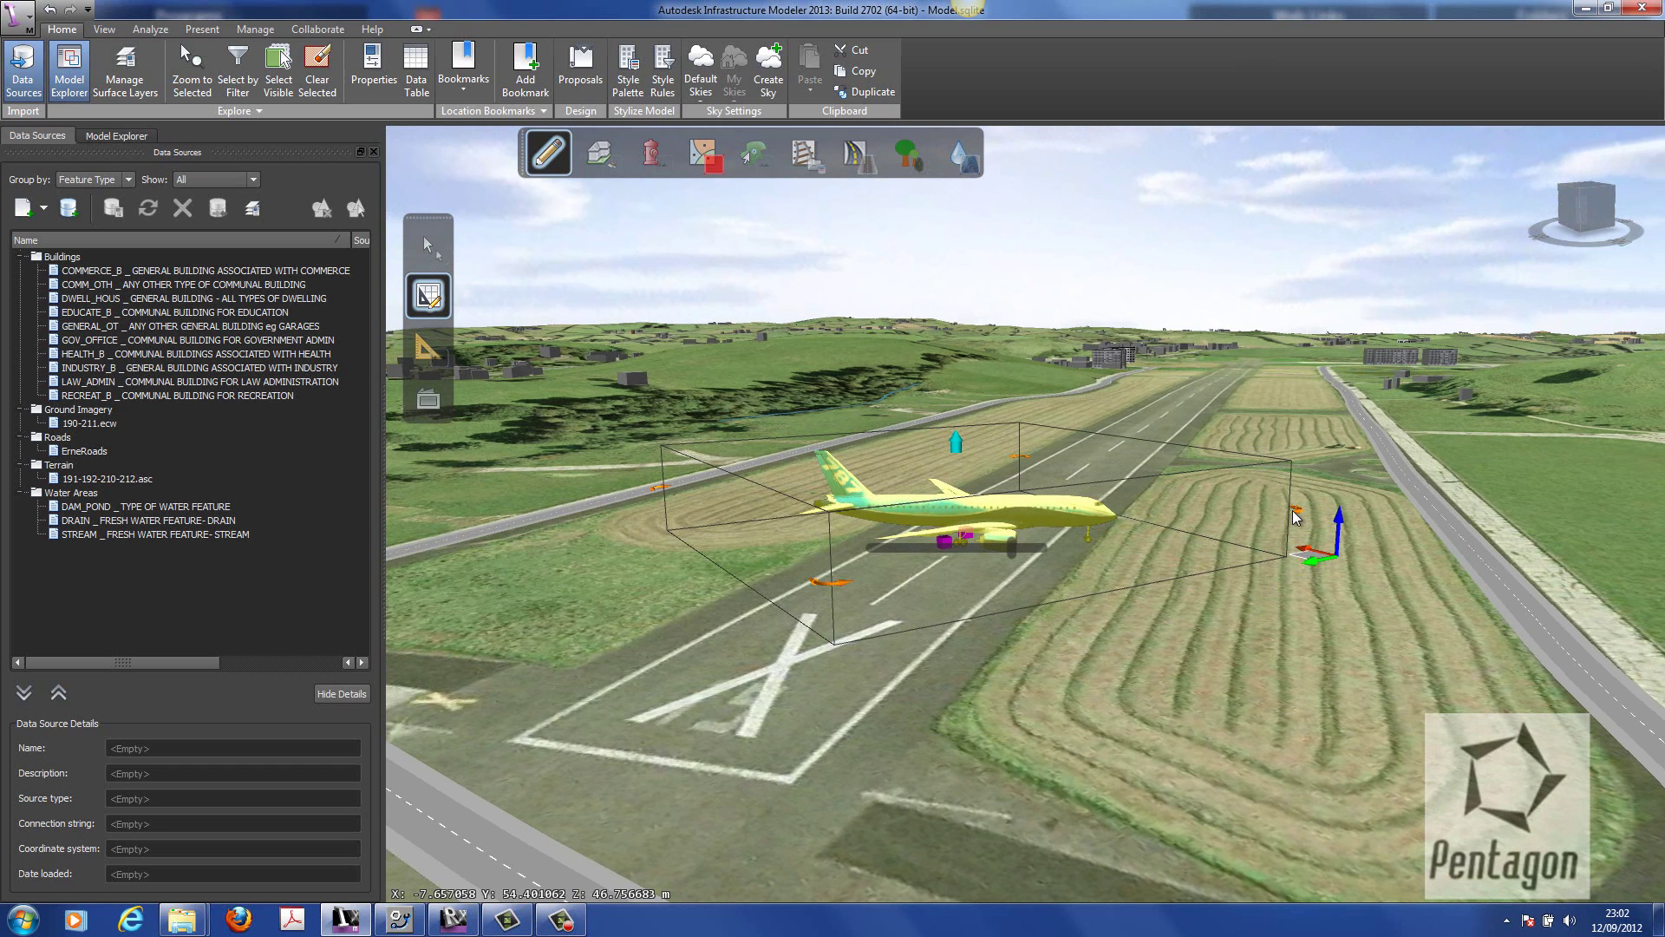
{"action": "key", "text": "Escape"}
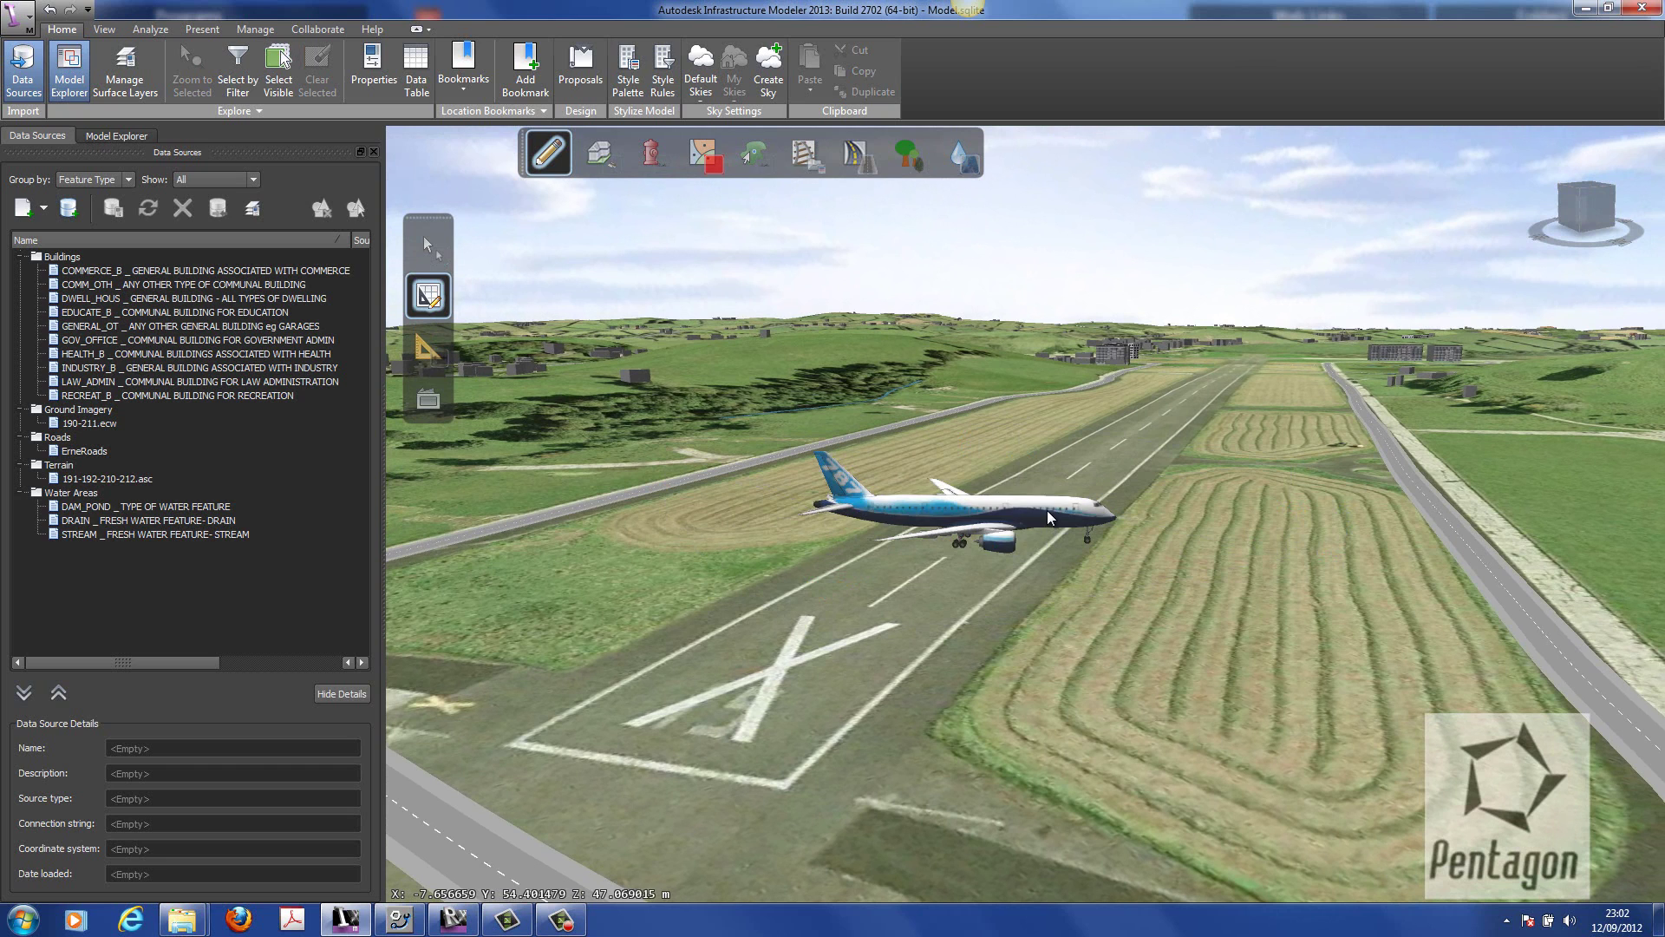
- Select the jet on the runway and rotate it so that its nose points along the runway
{"action": "left_click", "coordinate": [1048, 519]}
{"action": "left_click", "coordinate": [1295, 513]}
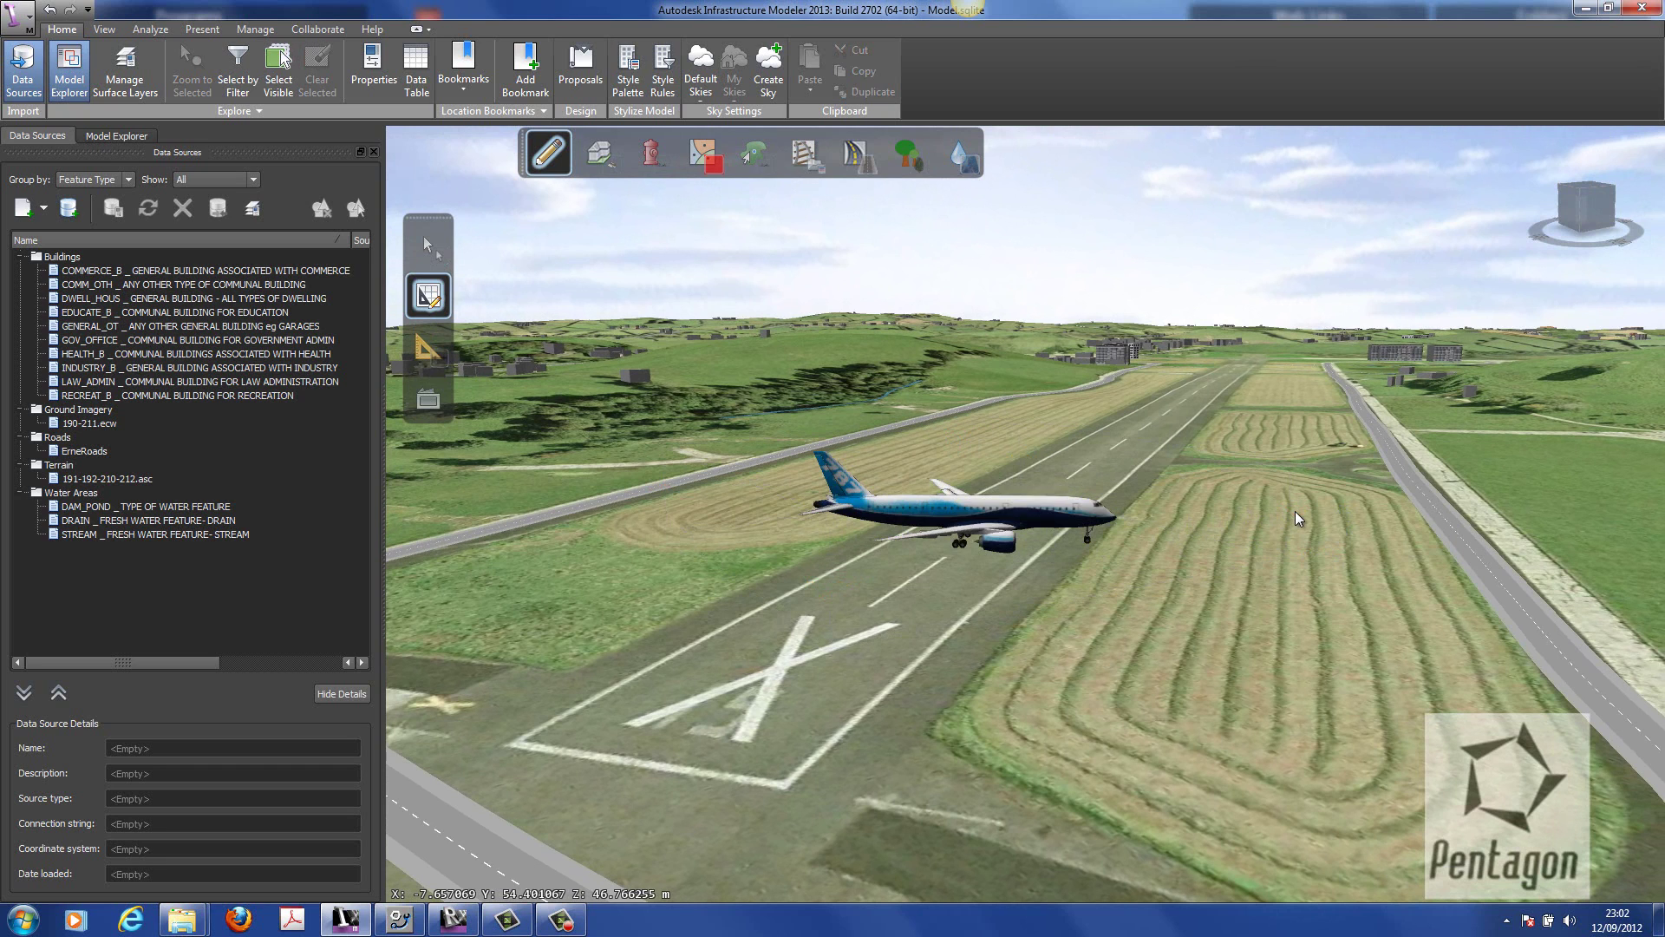
{"action": "left_click", "coordinate": [1072, 517]}
{"action": "left_click_drag", "start_coordinate": [1296, 512], "coordinate": [1406, 381]}
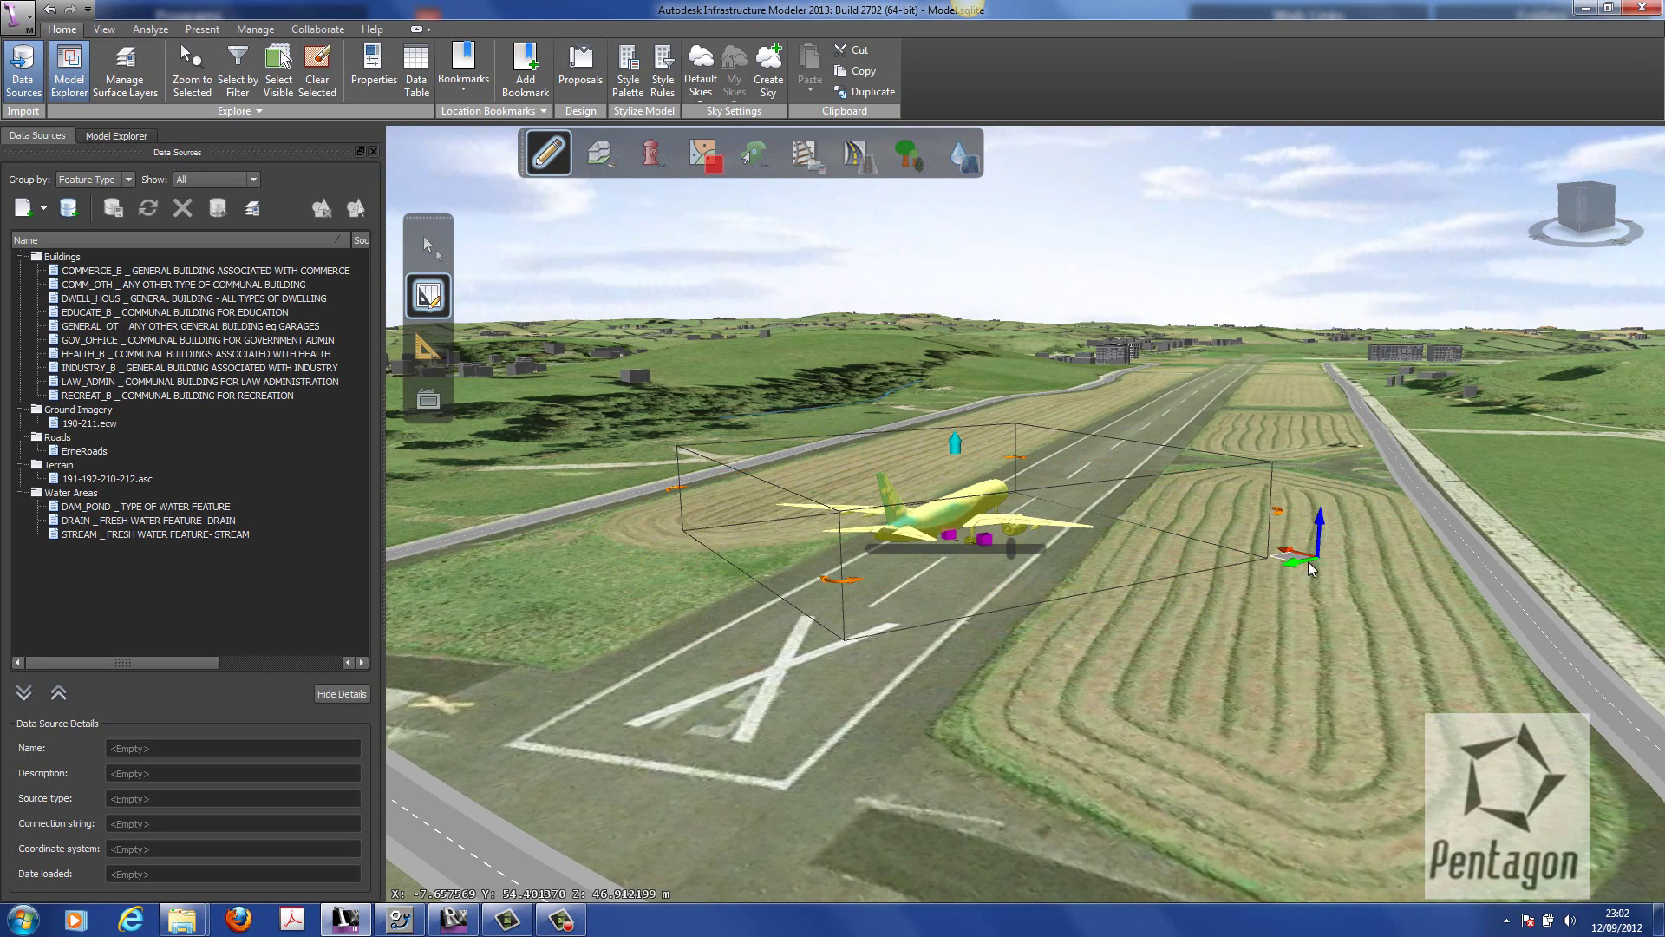
- Raise the jet vertically so that it flies above the runway, and clear the selection
{"action": "scroll", "coordinate": [936, 600], "scroll_direction": "up", "scroll_amount": 2}
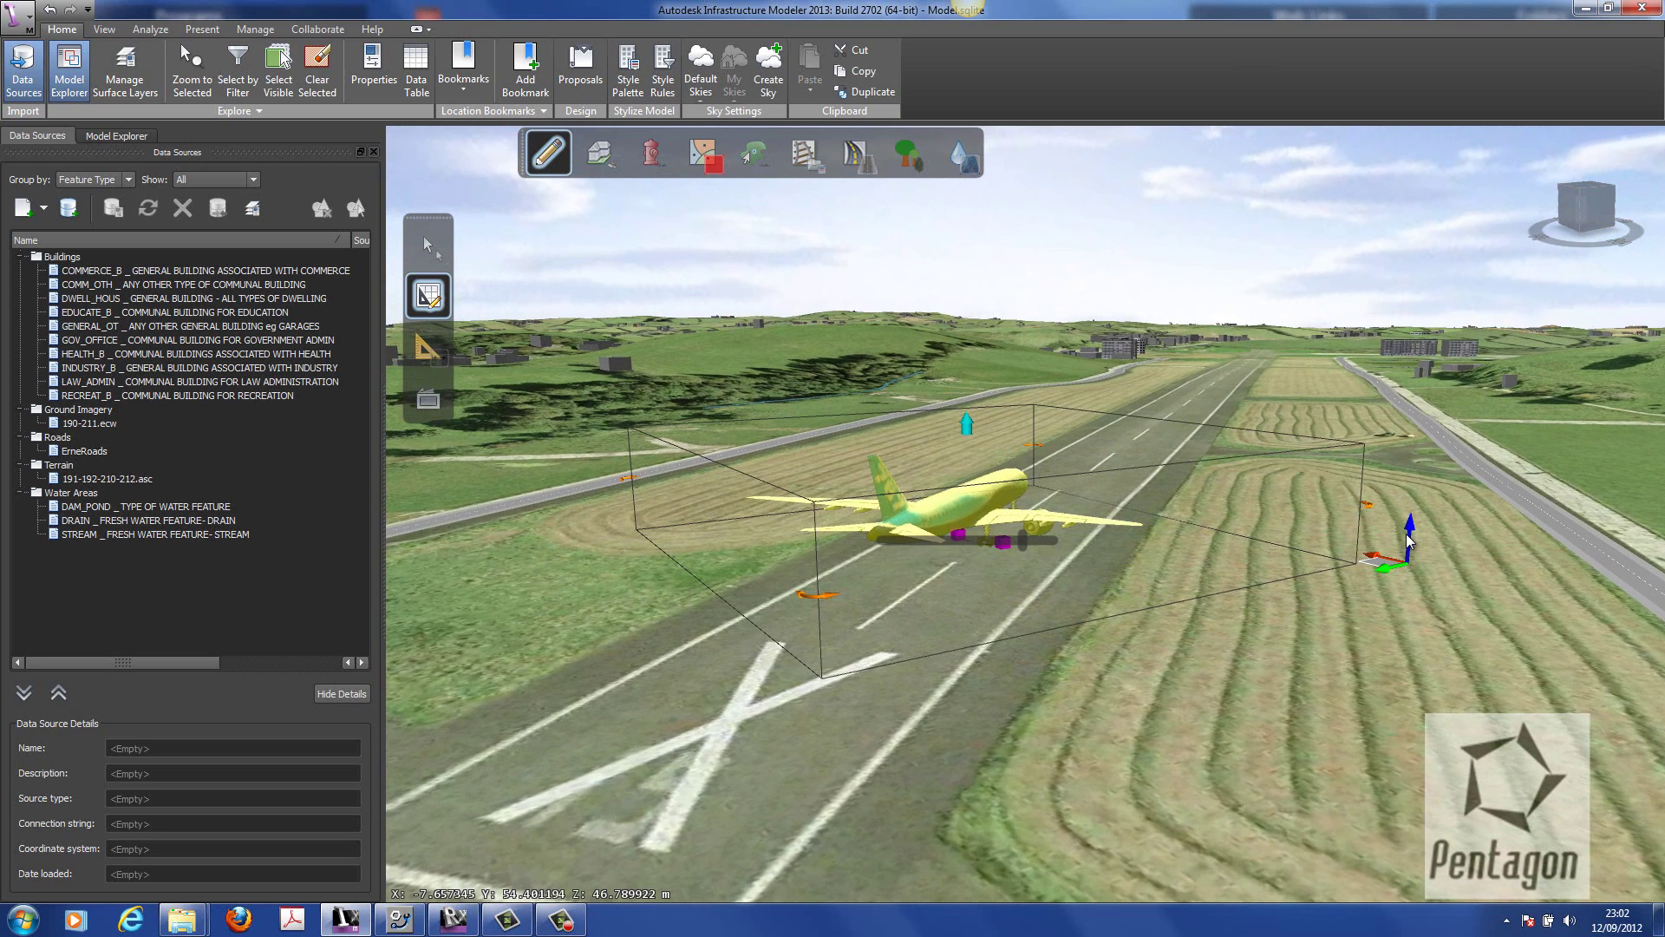
{"action": "left_click_drag", "start_coordinate": [1410, 533], "coordinate": [1414, 355]}
{"action": "left_click_drag", "start_coordinate": [969, 597], "coordinate": [1022, 621]}
{"action": "left_click", "coordinate": [932, 546]}
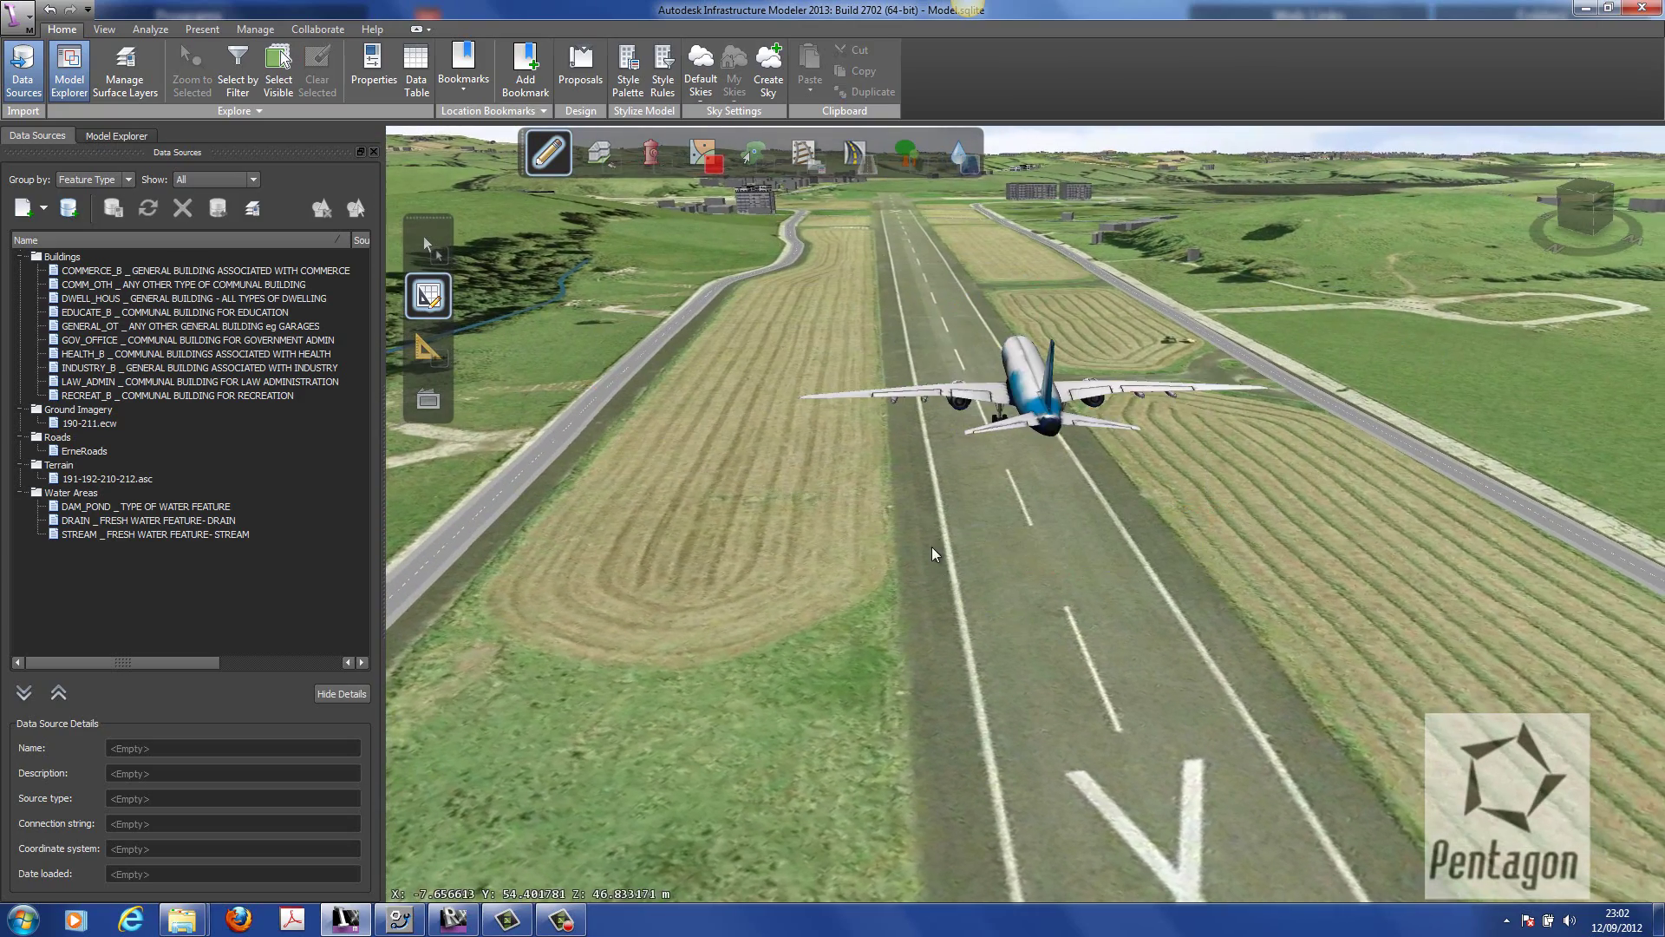
- Try the full moon sky over the runway scene and switch back to the default sky
{"action": "scroll", "coordinate": [937, 580], "scroll_direction": "down", "scroll_amount": 8}
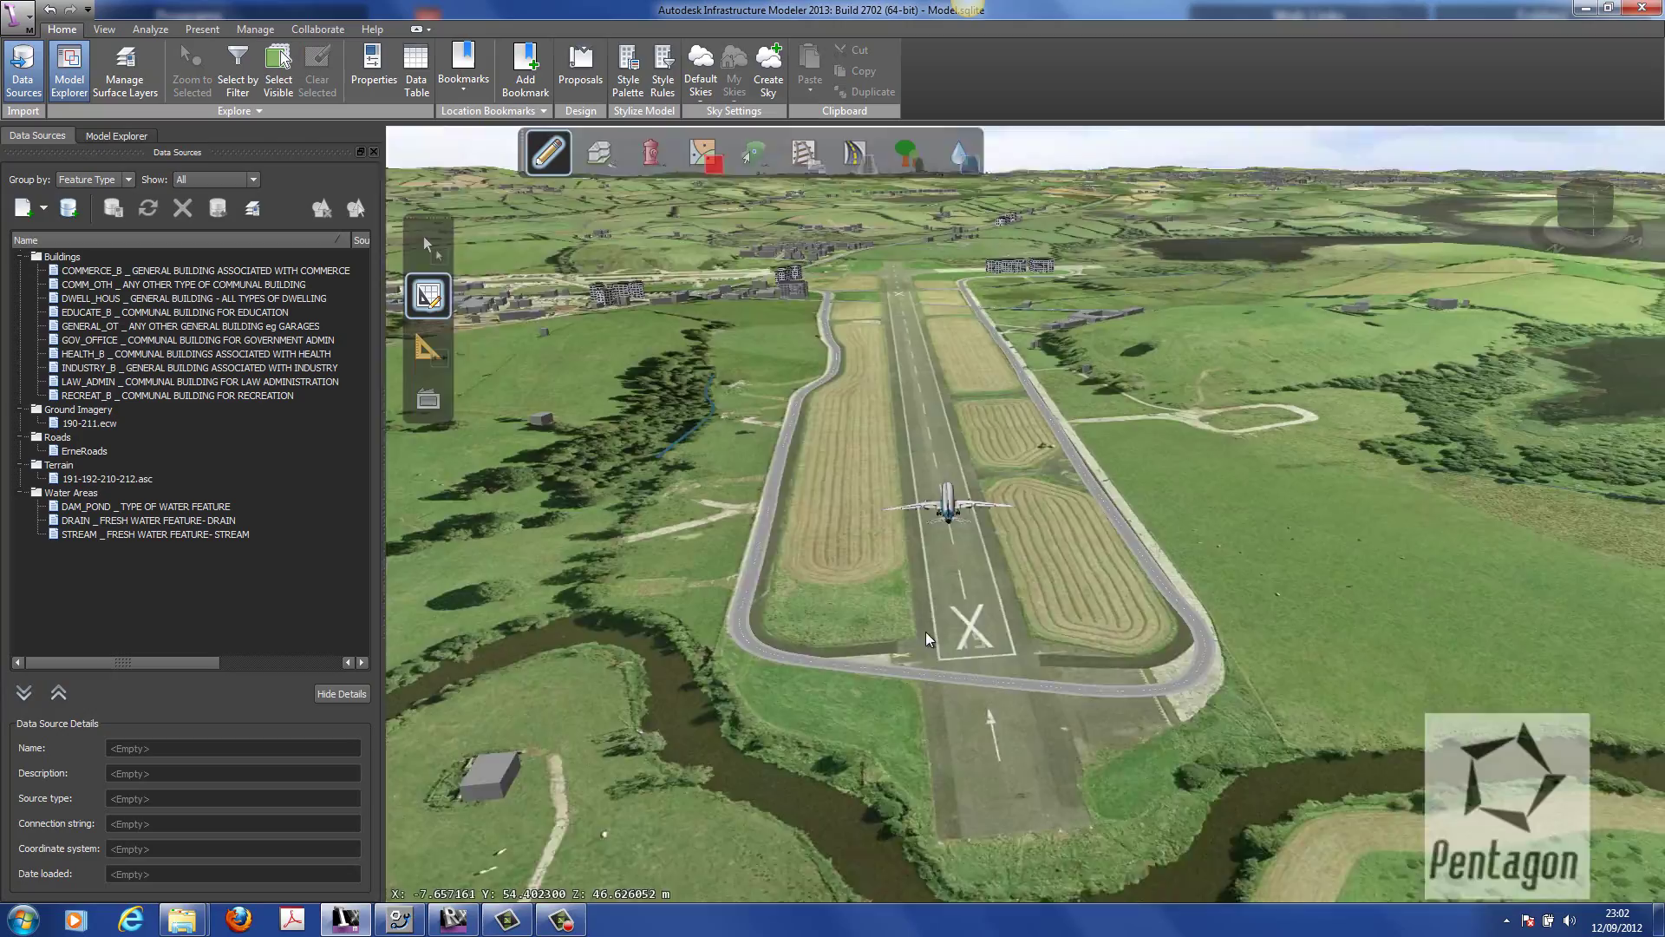
{"action": "left_click_drag", "start_coordinate": [924, 632], "coordinate": [1058, 609]}
{"action": "middle_click_drag", "start_coordinate": [1058, 609], "coordinate": [735, 255]}
{"action": "scroll", "coordinate": [775, 540], "scroll_direction": "up", "scroll_amount": 3}
{"action": "left_click_drag", "start_coordinate": [775, 539], "coordinate": [1159, 555]}
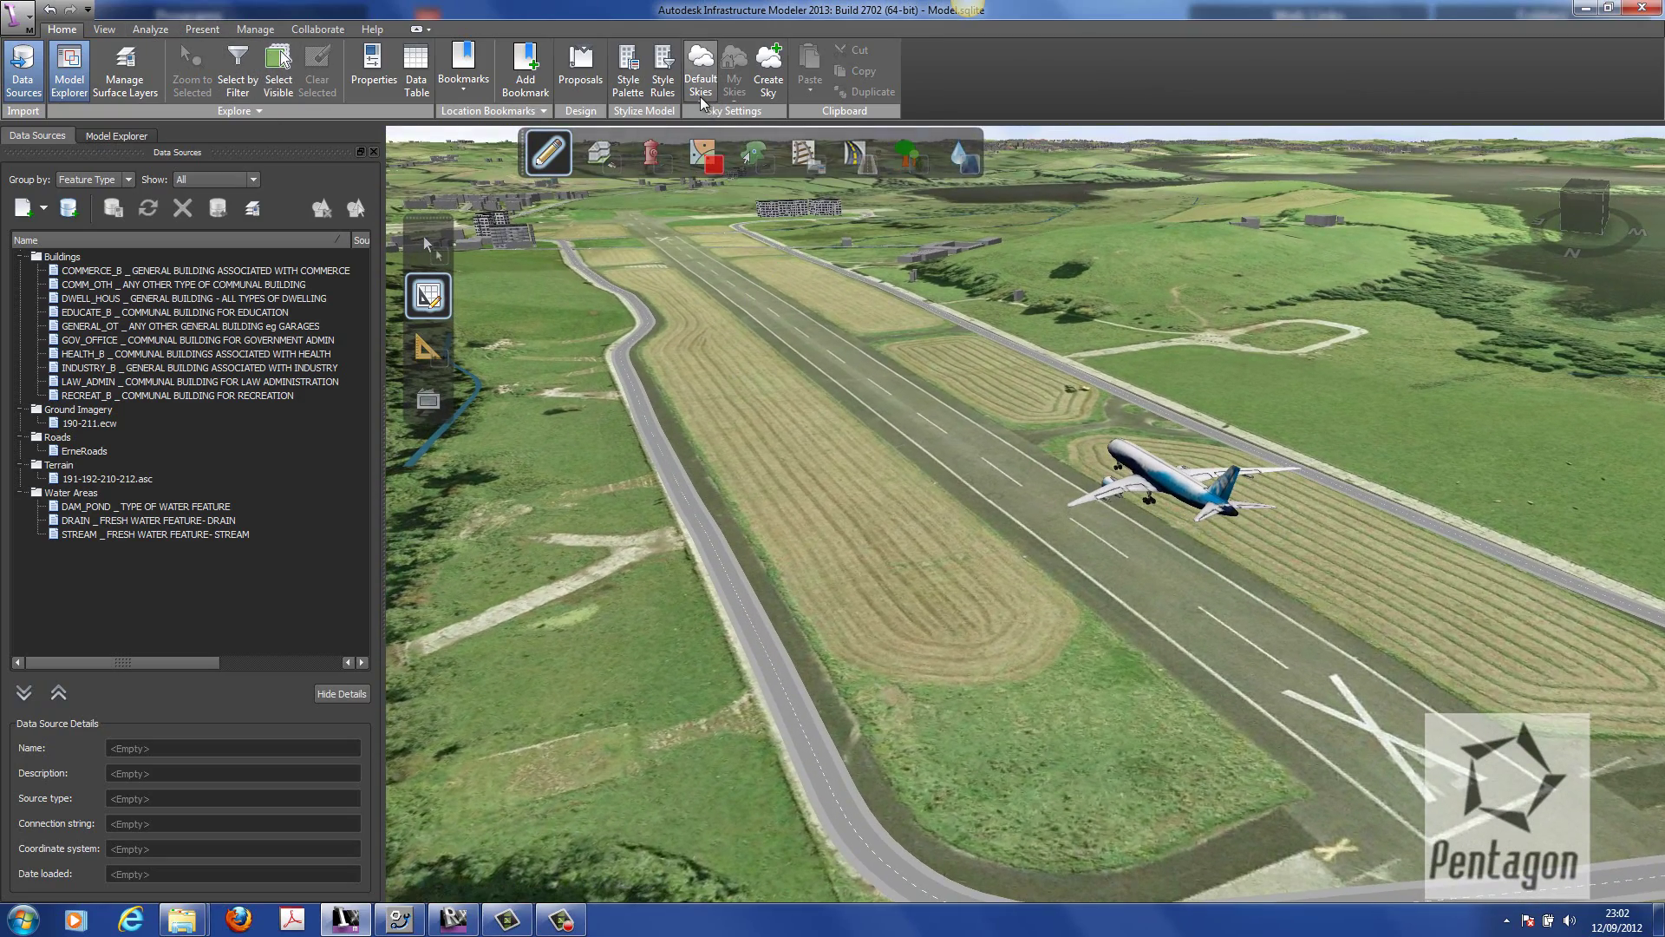
{"action": "left_click", "coordinate": [702, 95]}
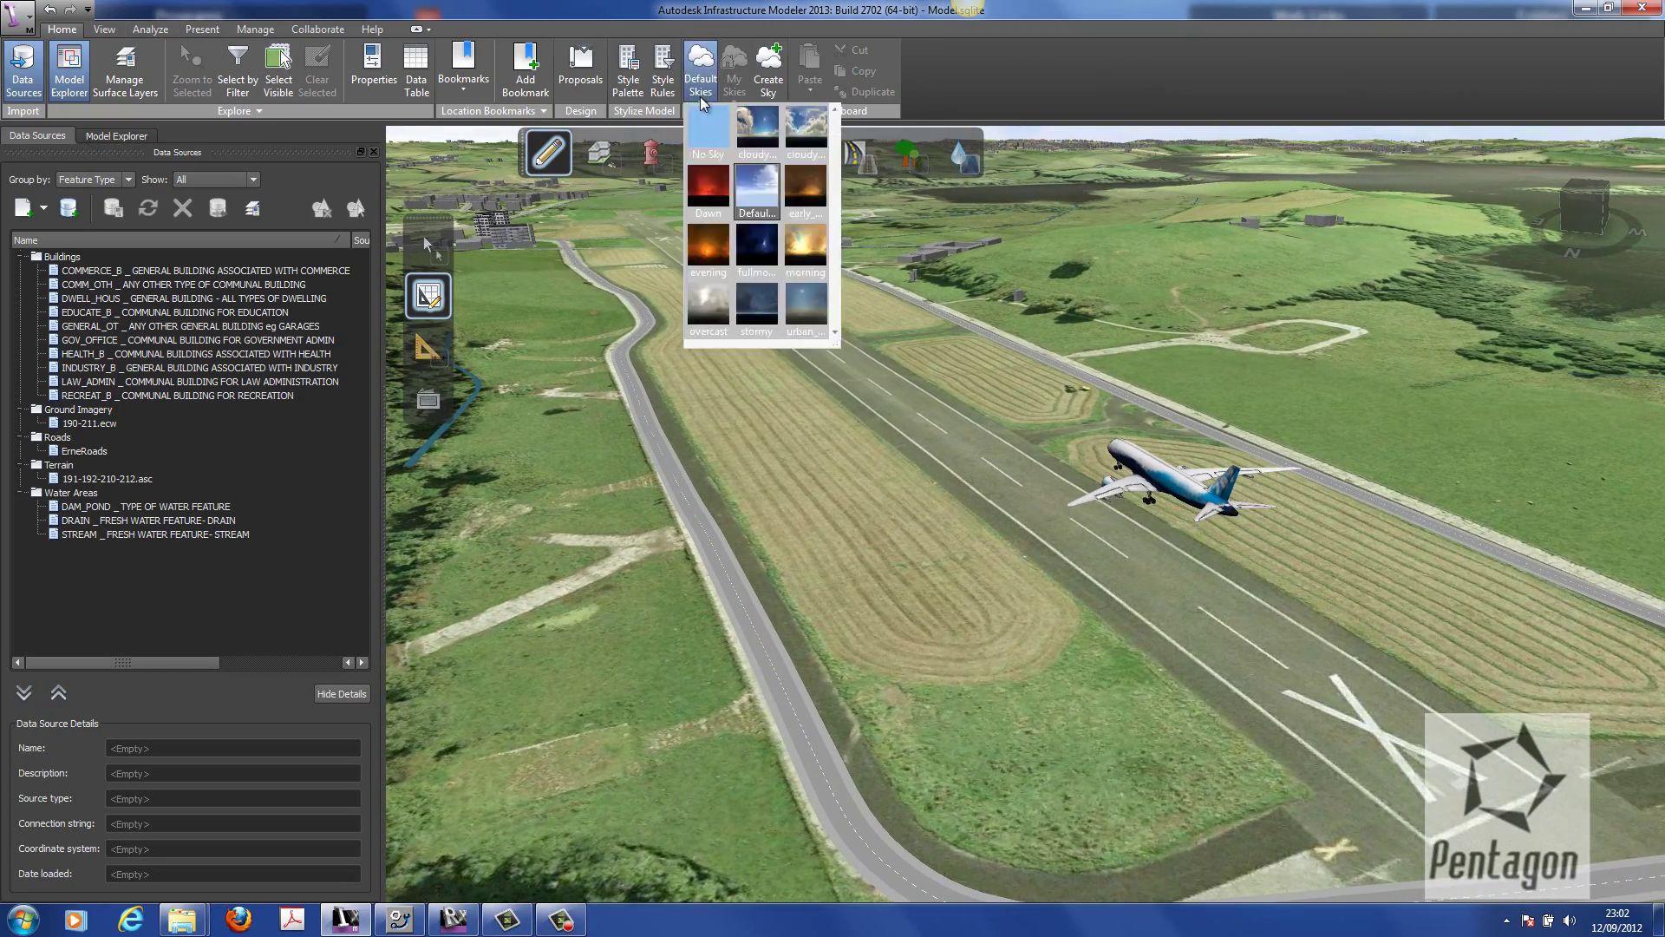
{"action": "left_click", "coordinate": [757, 248]}
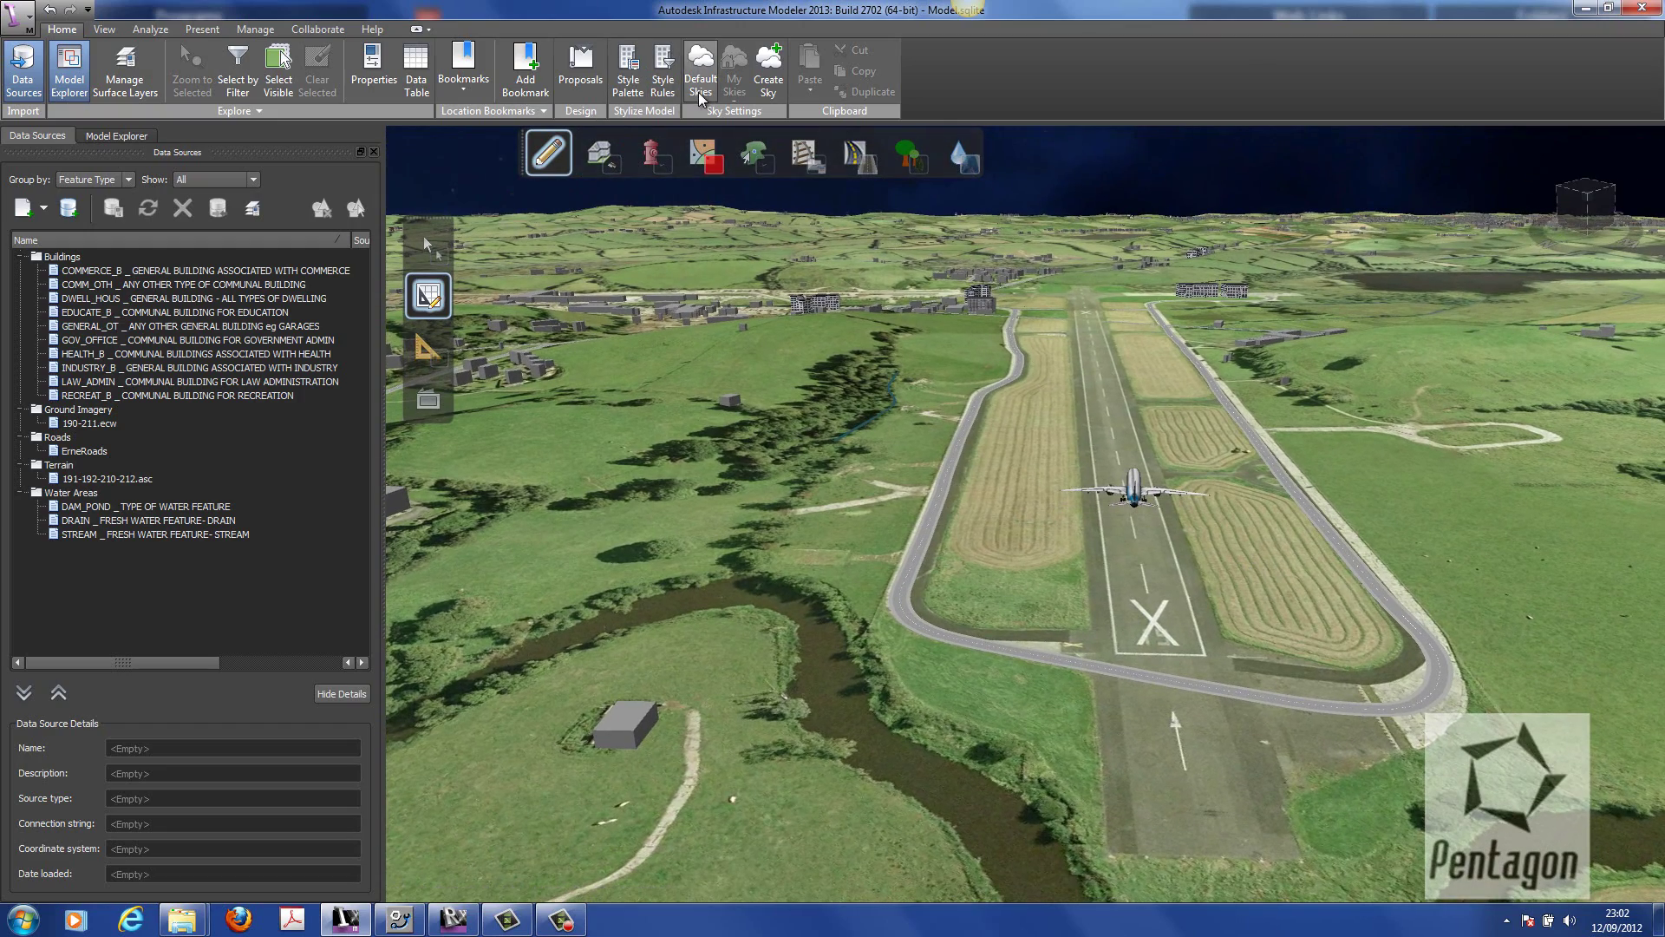
{"action": "left_click", "coordinate": [699, 91]}
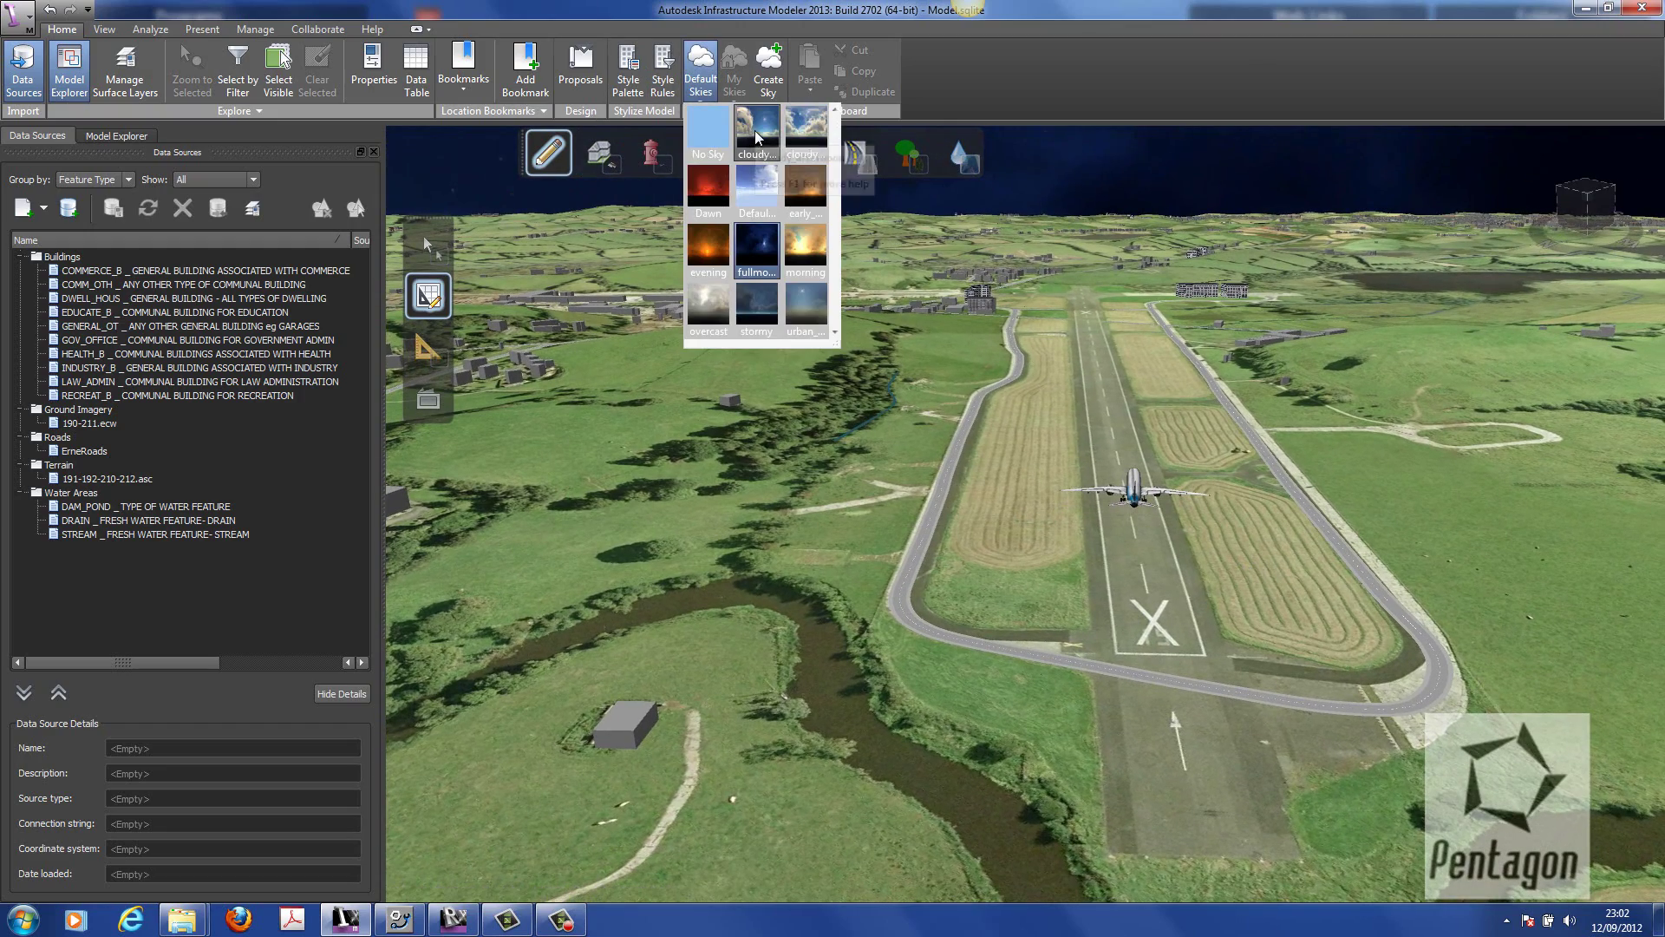
{"action": "left_click", "coordinate": [792, 186]}
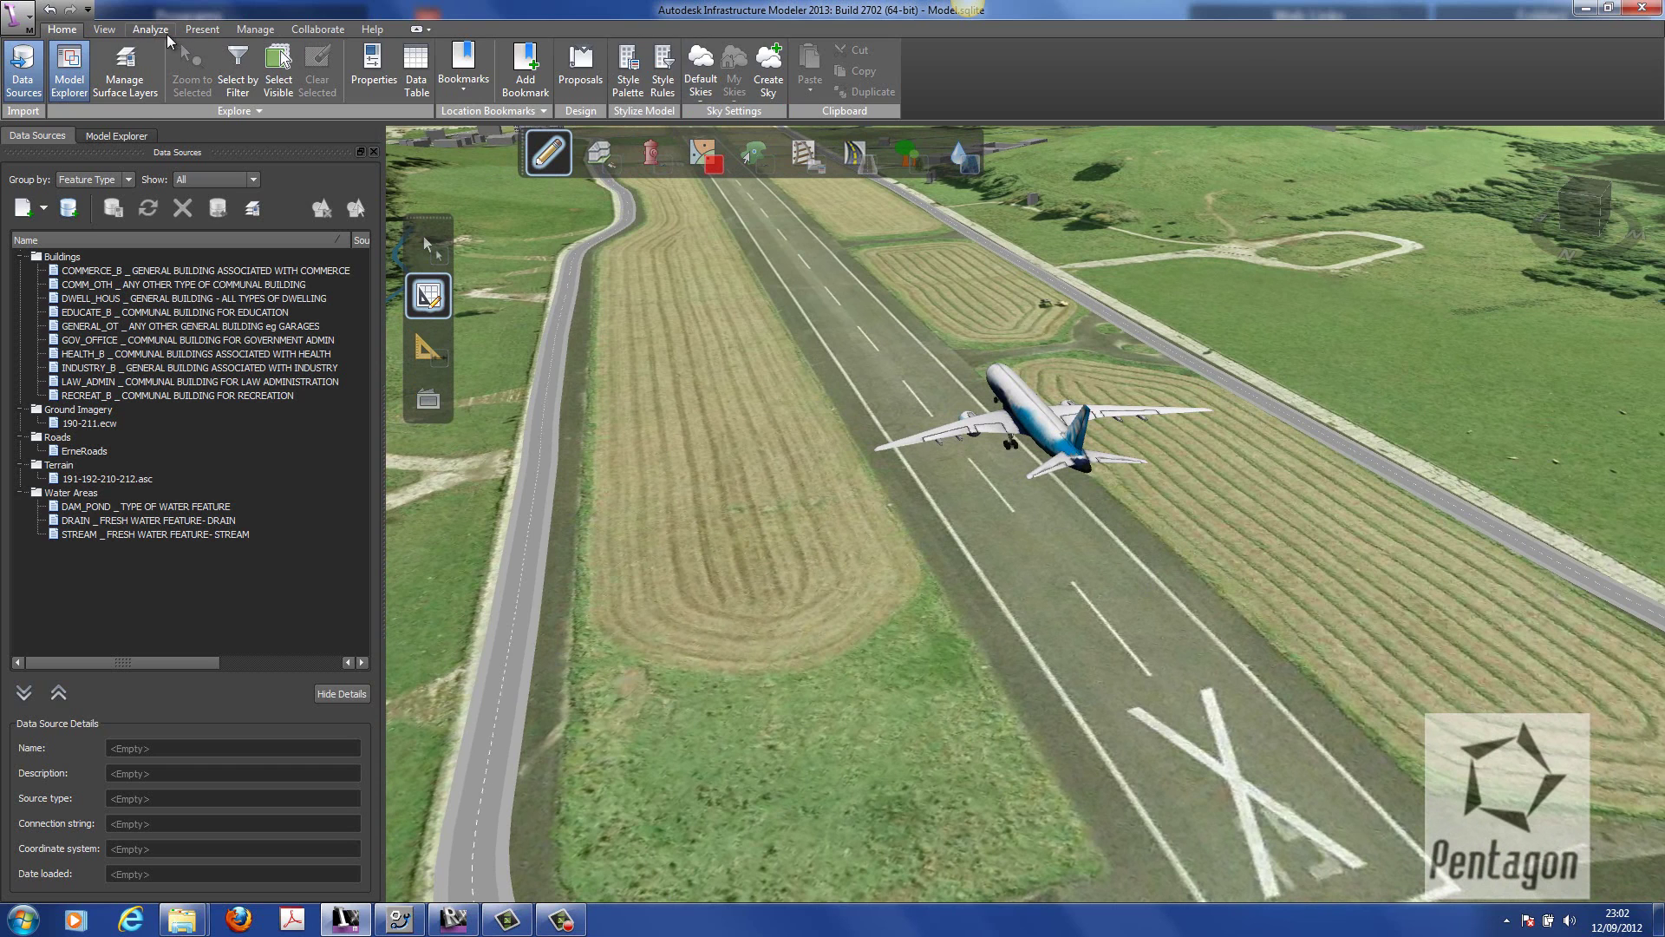
- Run Shadow Casting on the scene with the sun date set to 25-Jul and the time to 11:29
{"action": "left_click", "coordinate": [151, 30]}
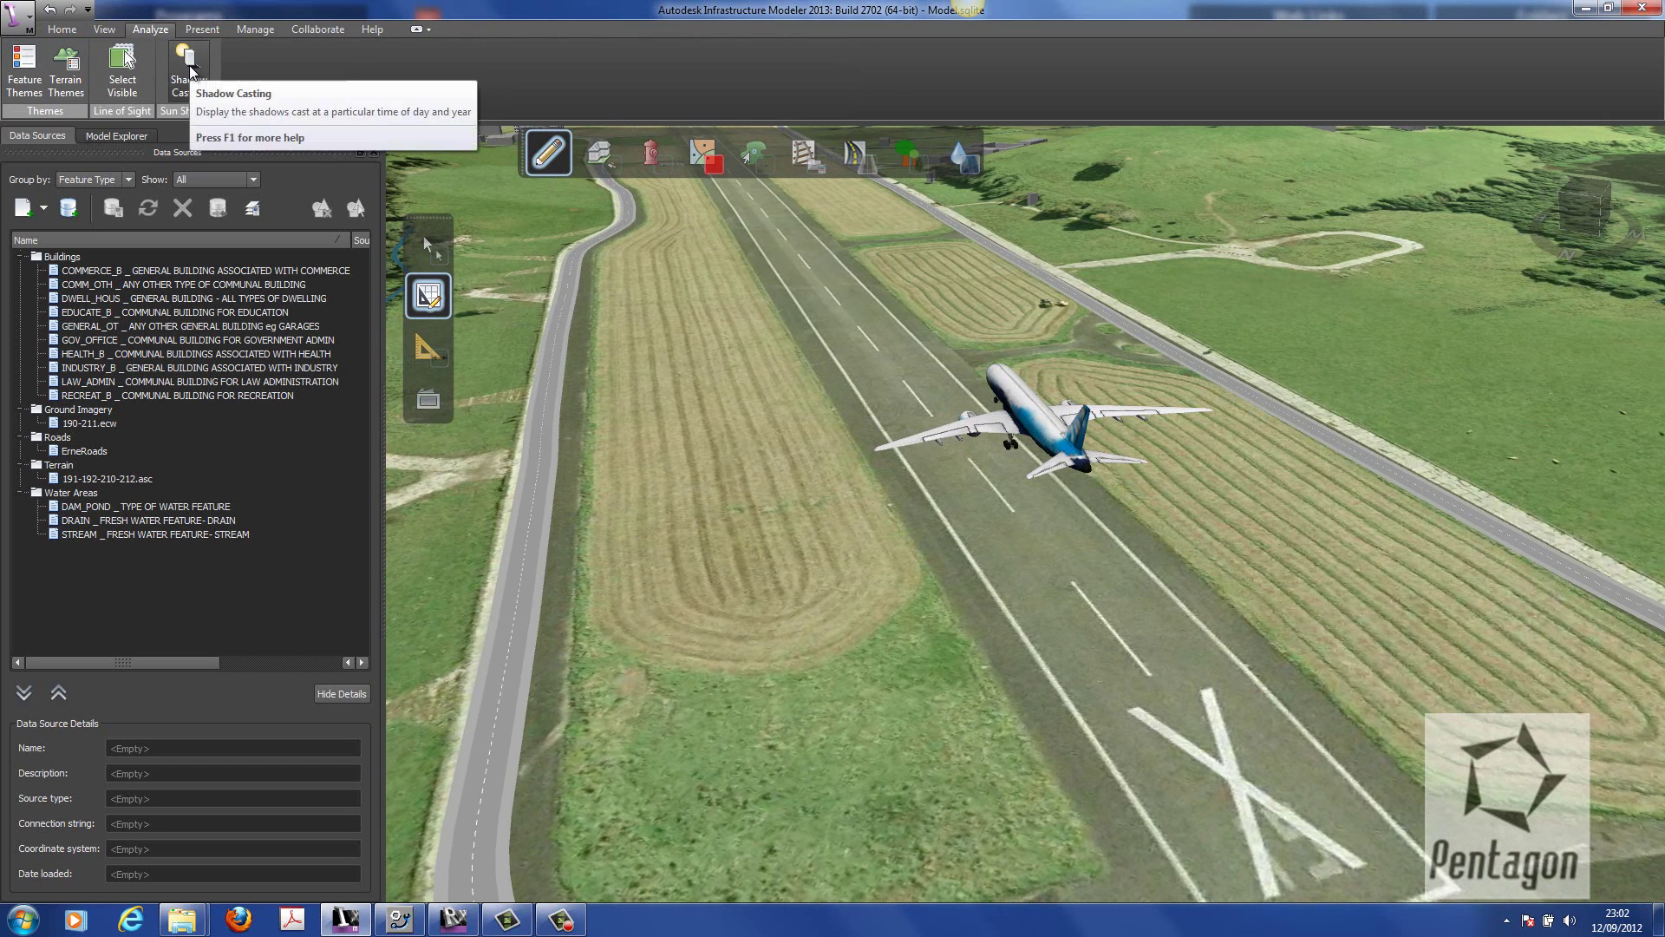
{"action": "left_click", "coordinate": [178, 57]}
{"action": "left_click_drag", "start_coordinate": [869, 286], "coordinate": [663, 242]}
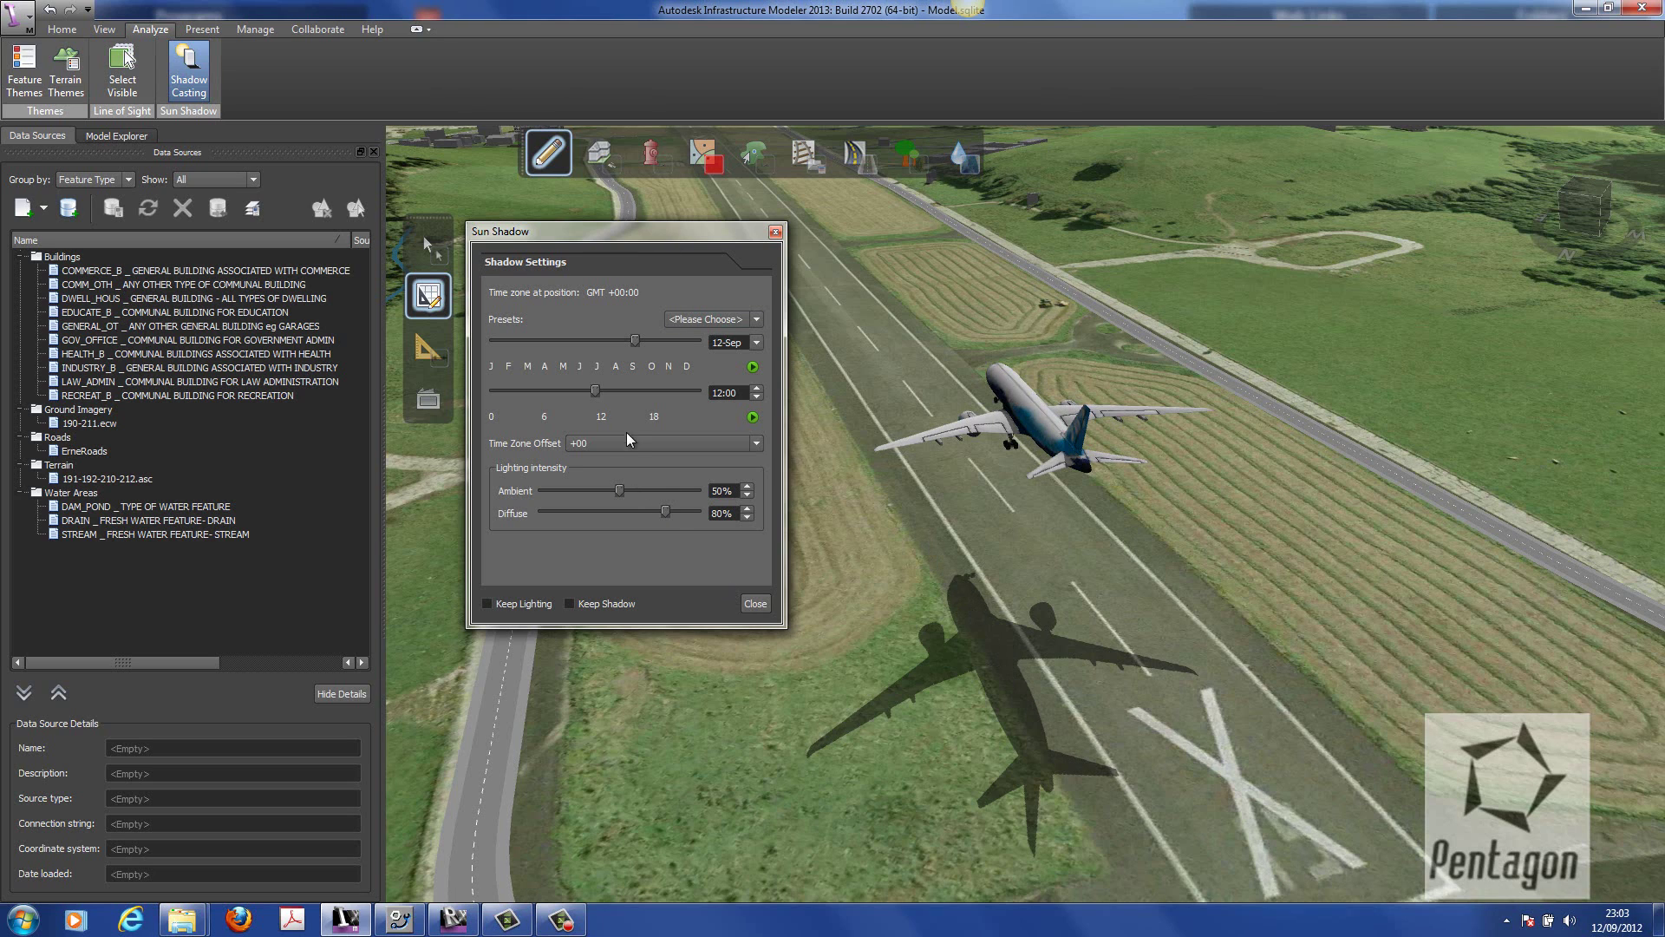
{"action": "mouse_move", "coordinate": [596, 394]}
{"action": "left_mouse_down"}
{"action": "mouse_move", "coordinate": [565, 393]}
{"action": "mouse_move", "coordinate": [591, 394]}
{"action": "left_mouse_up"}
{"action": "left_click_drag", "start_coordinate": [637, 341], "coordinate": [609, 345]}
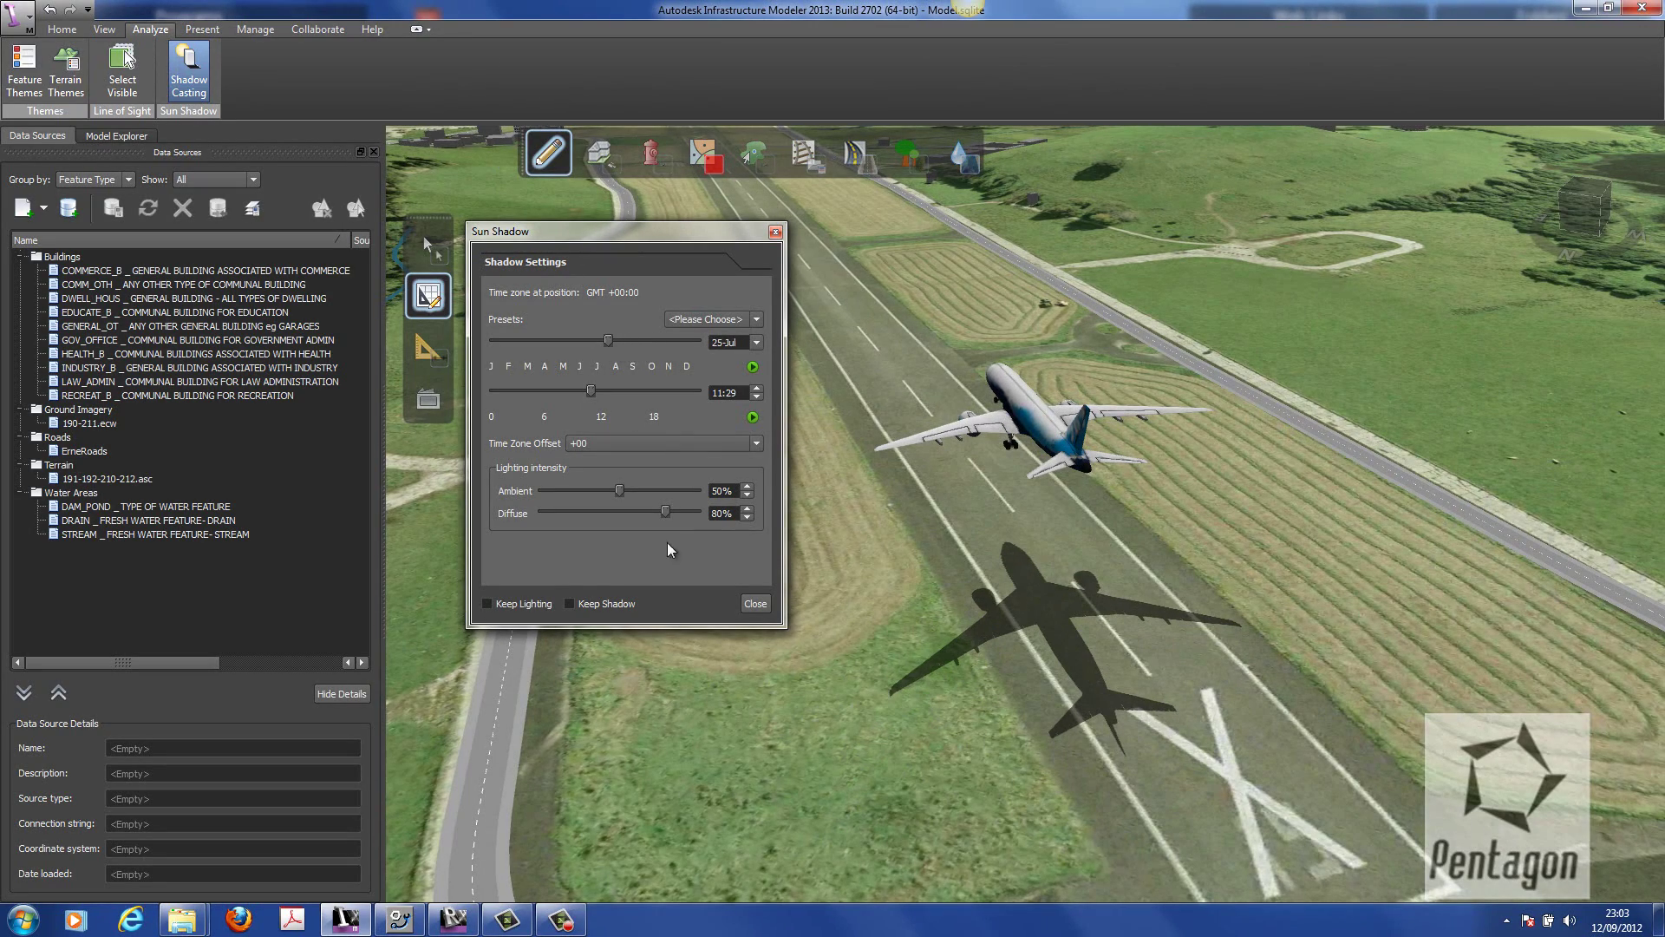
{"action": "left_click", "coordinate": [753, 604]}
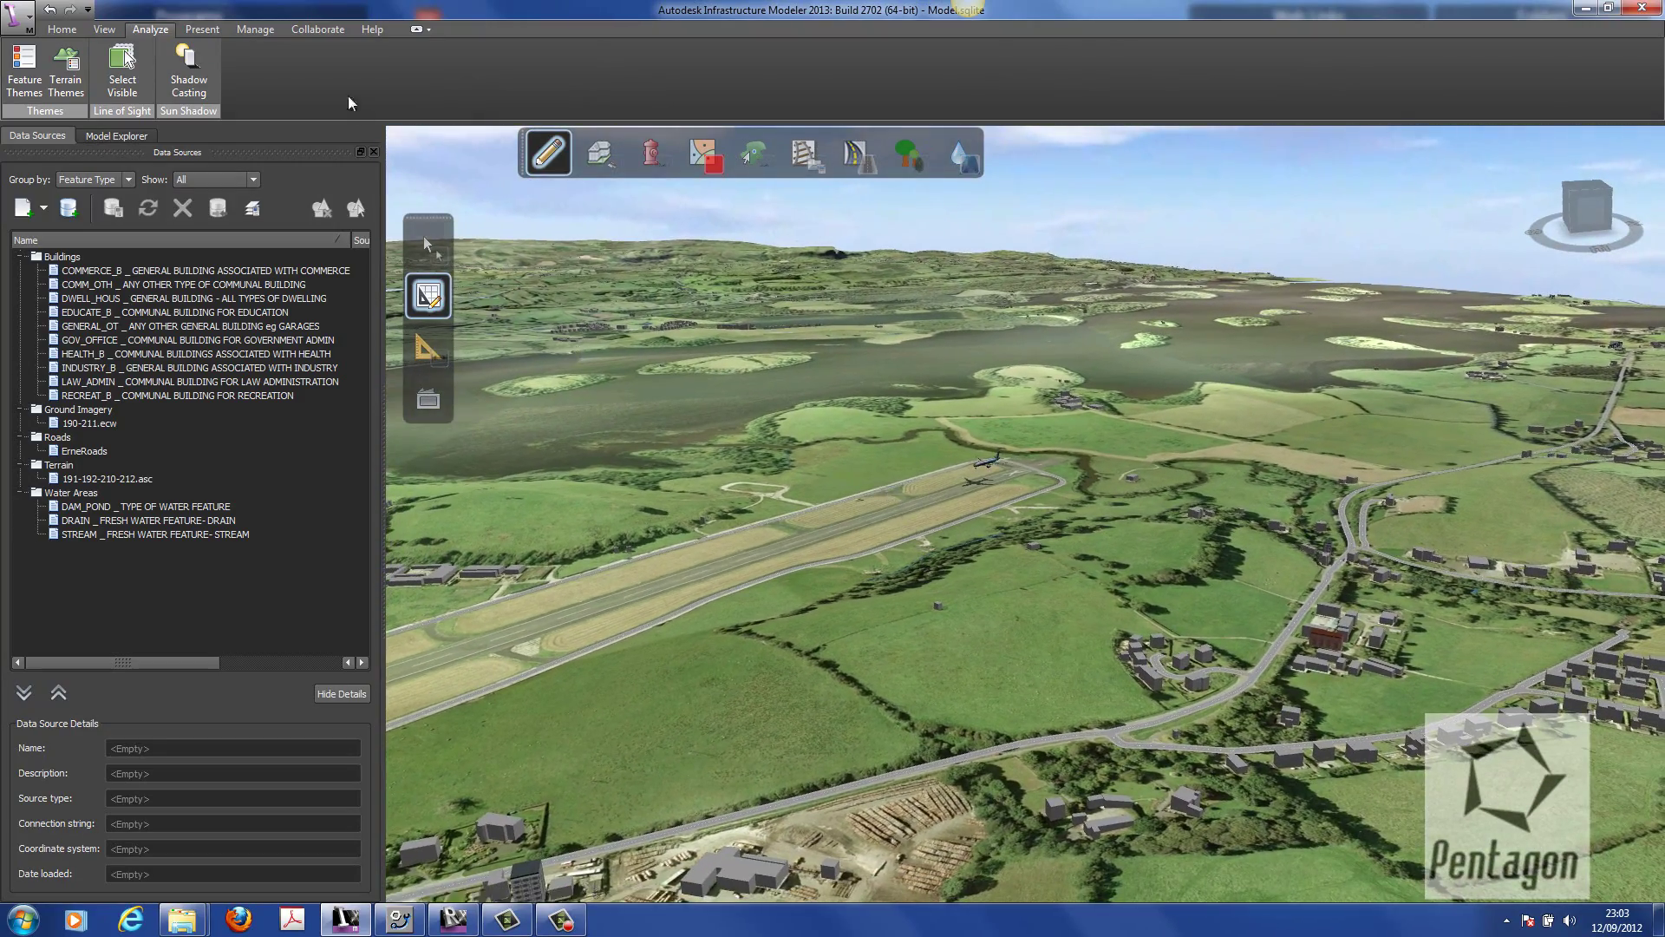
- Go to the "Propse..." location bookmark and frame the large flat-roofed building beside the road junction
{"action": "left_click", "coordinate": [64, 31]}
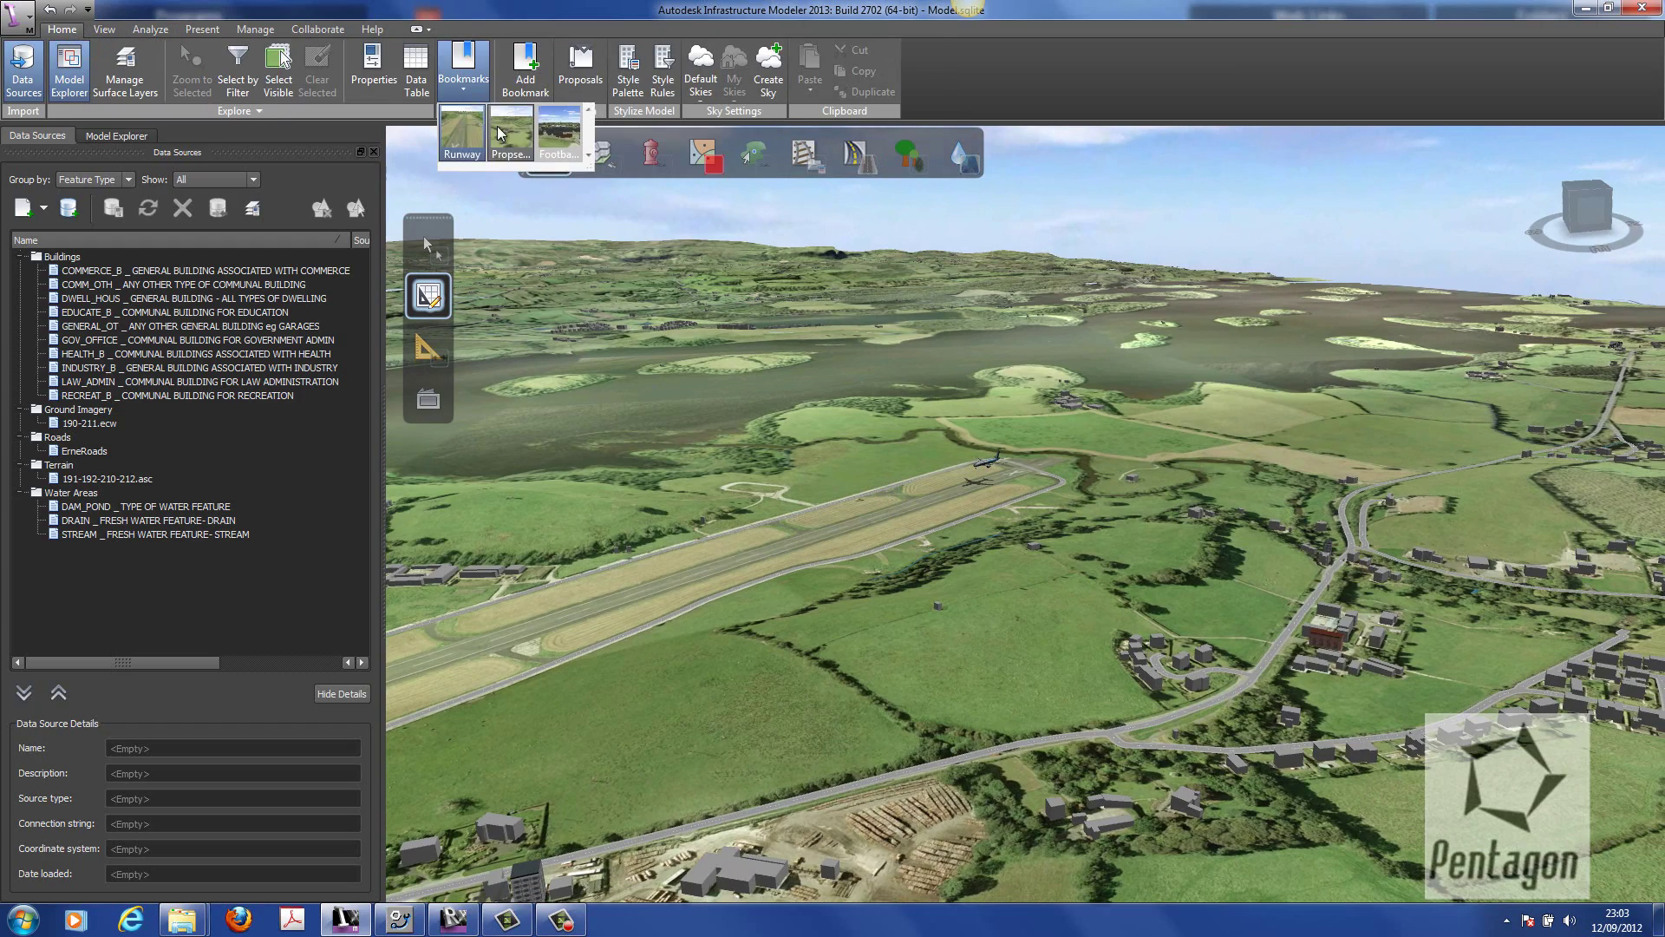
{"action": "left_click", "coordinate": [500, 131]}
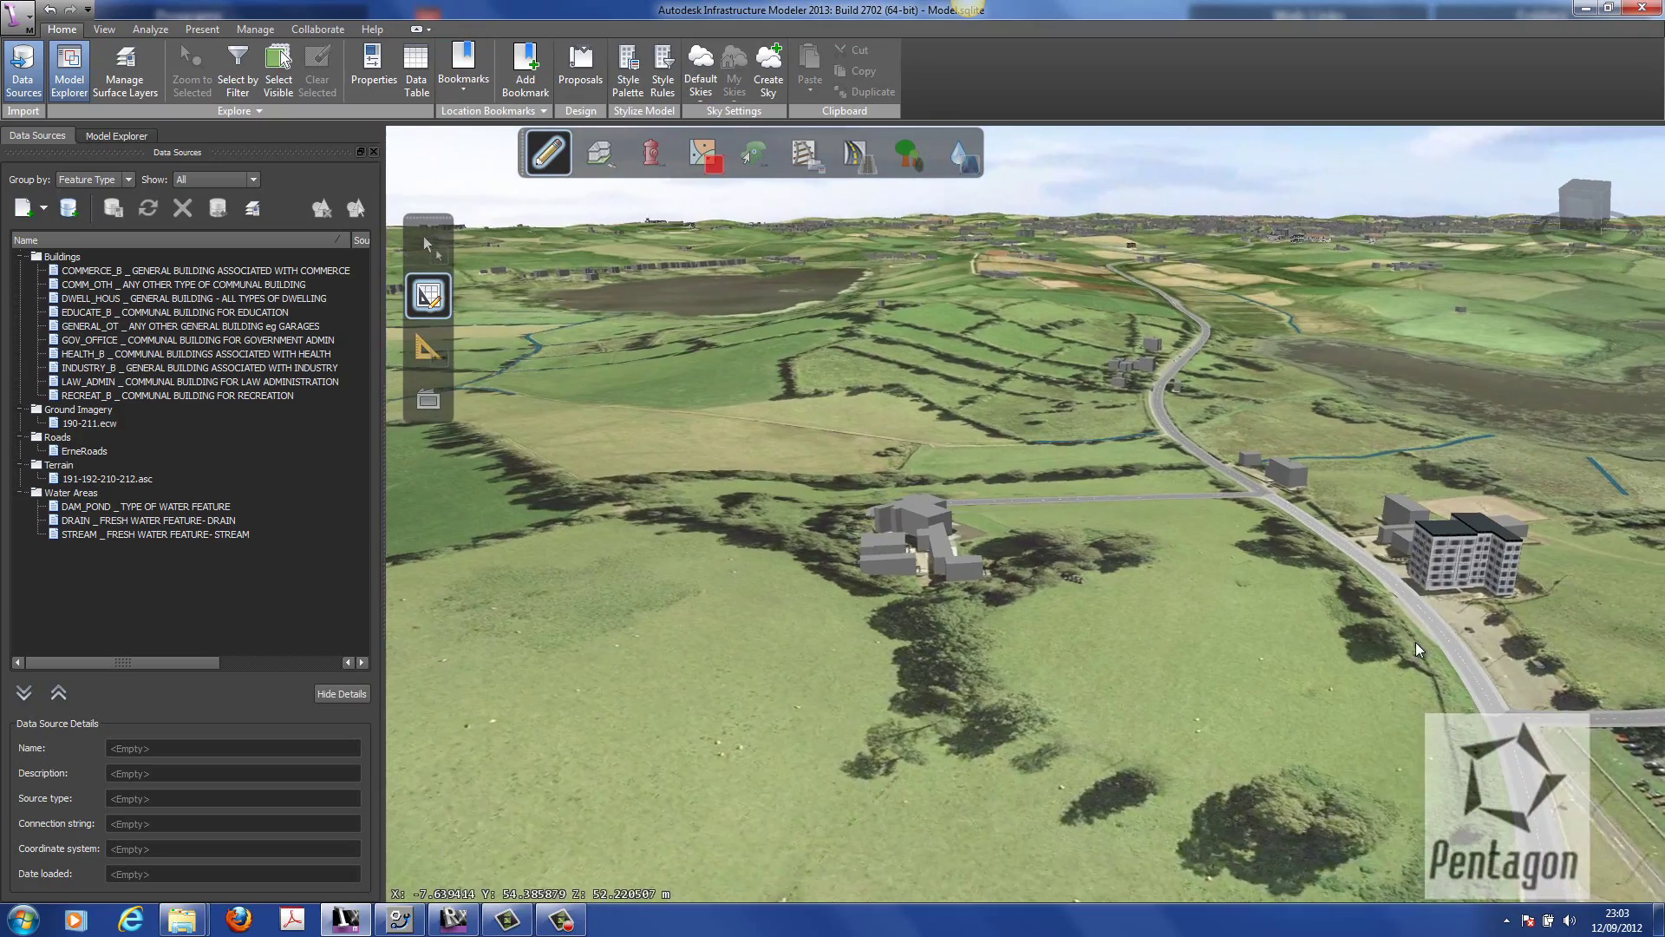
{"action": "scroll", "coordinate": [1197, 487], "scroll_direction": "up", "scroll_amount": 3}
{"action": "scroll", "coordinate": [1204, 503], "scroll_direction": "down", "scroll_amount": 2}
{"action": "left_click_drag", "start_coordinate": [1210, 526], "coordinate": [1264, 595]}
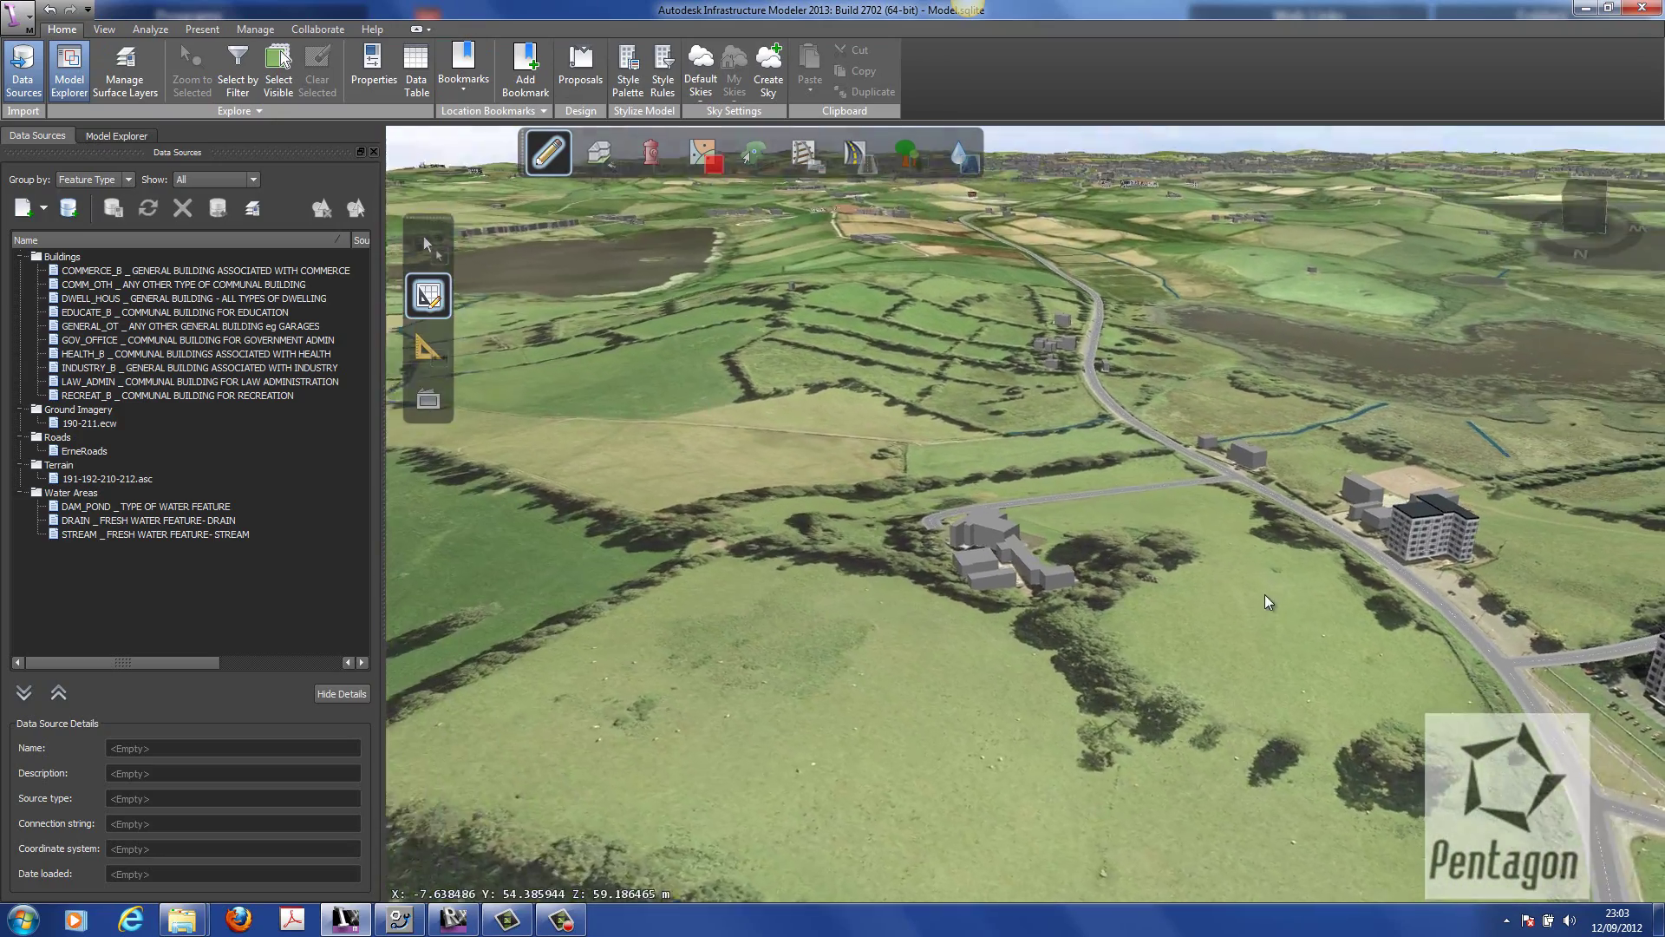
{"action": "scroll", "coordinate": [1264, 595], "scroll_direction": "down", "scroll_amount": 2}
{"action": "middle_click_drag", "start_coordinate": [1367, 606], "coordinate": [1237, 763]}
{"action": "left_click_drag", "start_coordinate": [1237, 763], "coordinate": [1212, 640]}
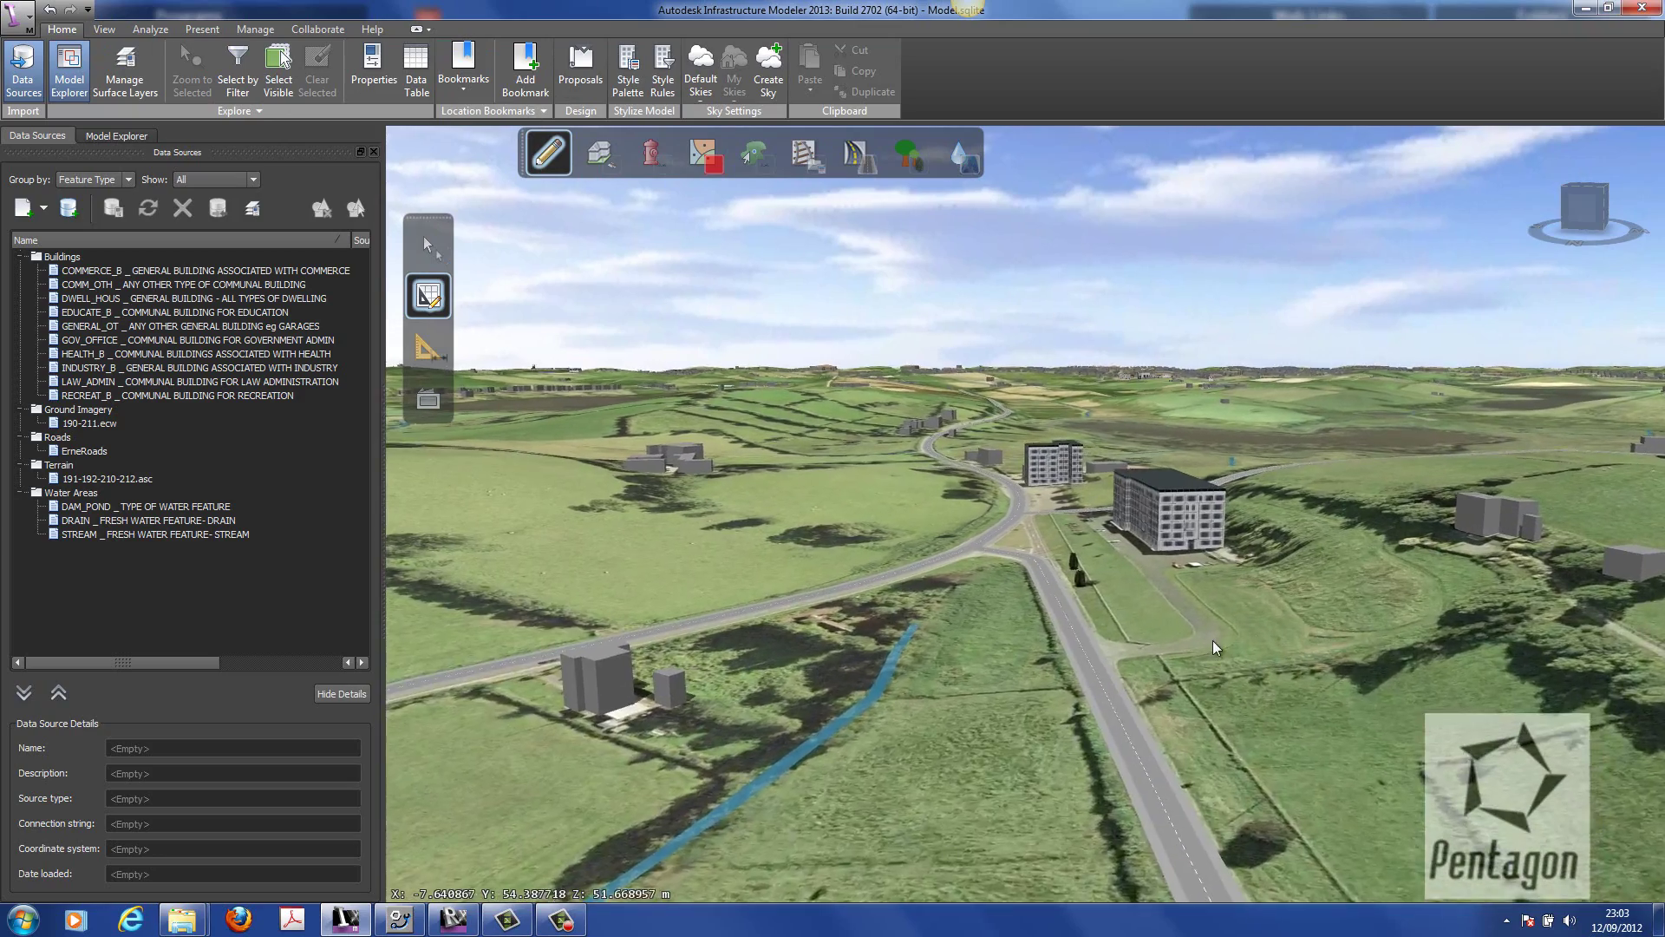
{"action": "scroll", "coordinate": [1213, 641], "scroll_direction": "up", "scroll_amount": 5}
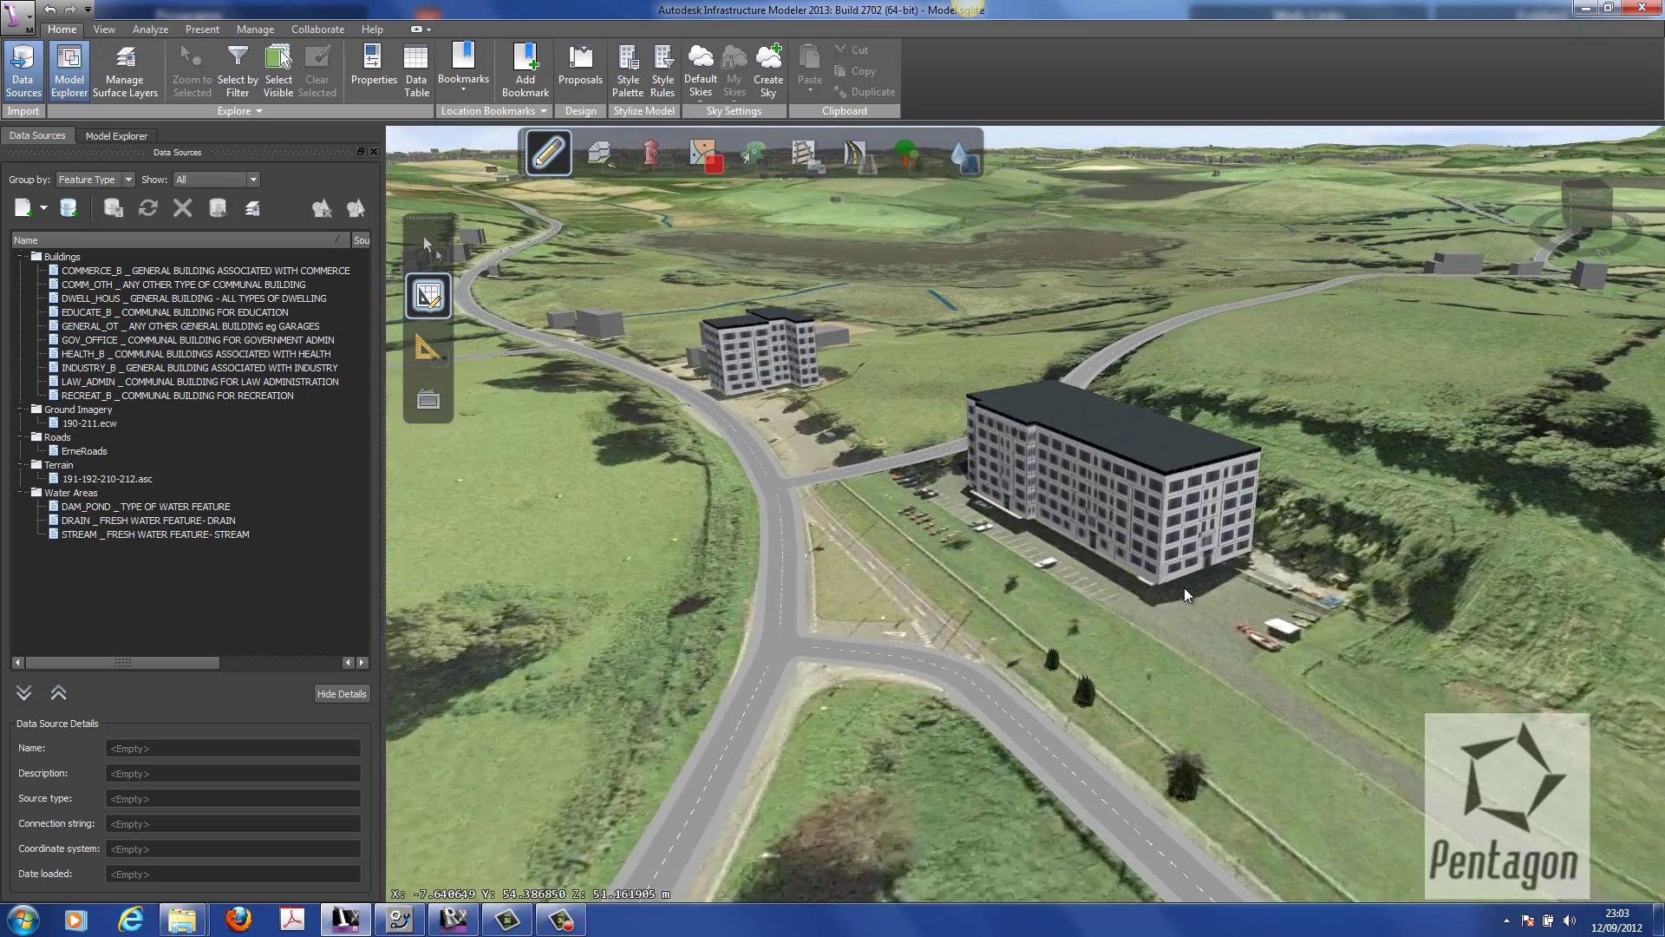
- Delete the large flat-roofed building beside the road junction and the small grey building behind it
{"action": "left_click", "coordinate": [1164, 501]}
{"action": "key", "text": "Delete"}
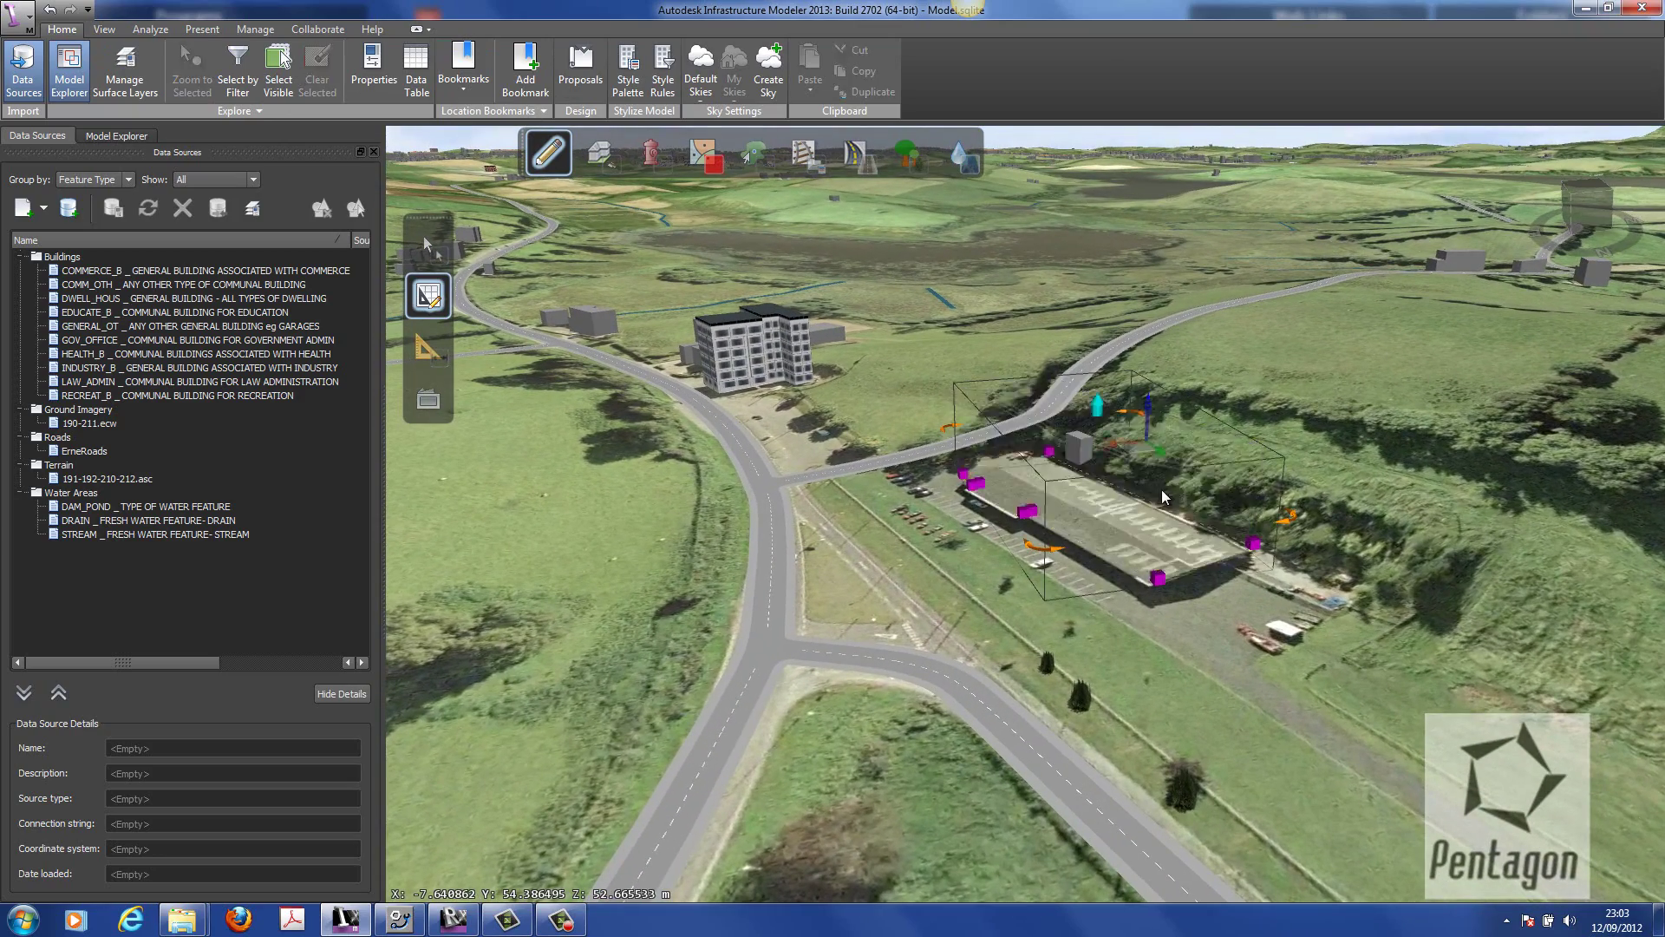
{"action": "left_click", "coordinate": [1084, 446]}
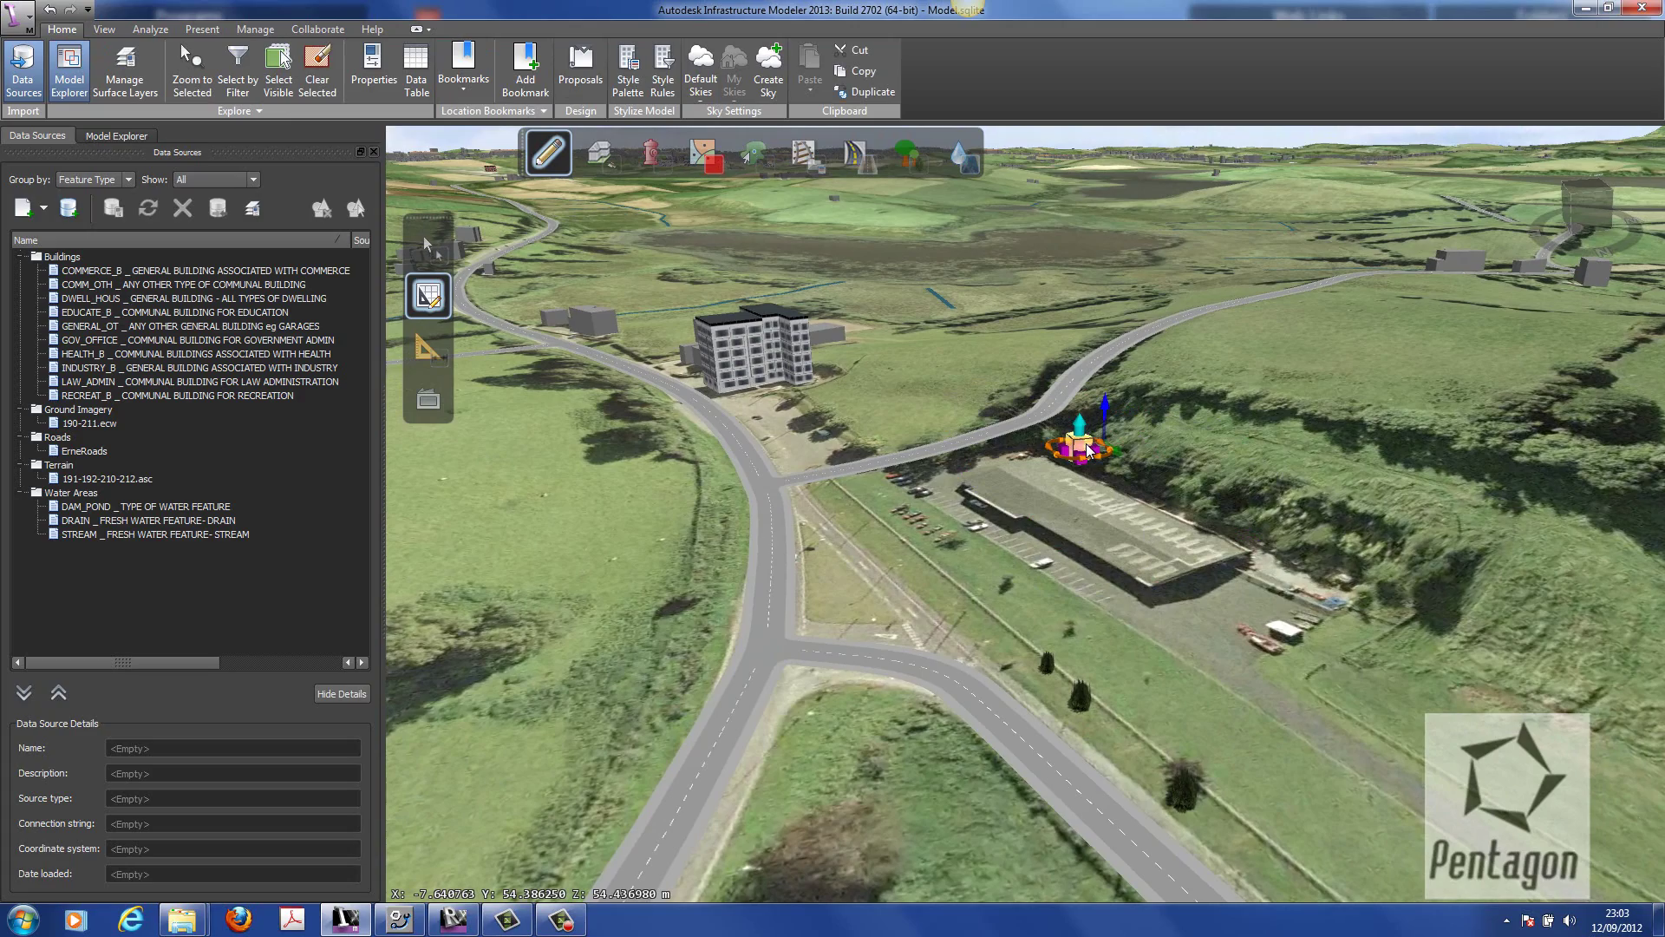
{"action": "scroll", "coordinate": [1086, 444], "scroll_direction": "down", "scroll_amount": 5}
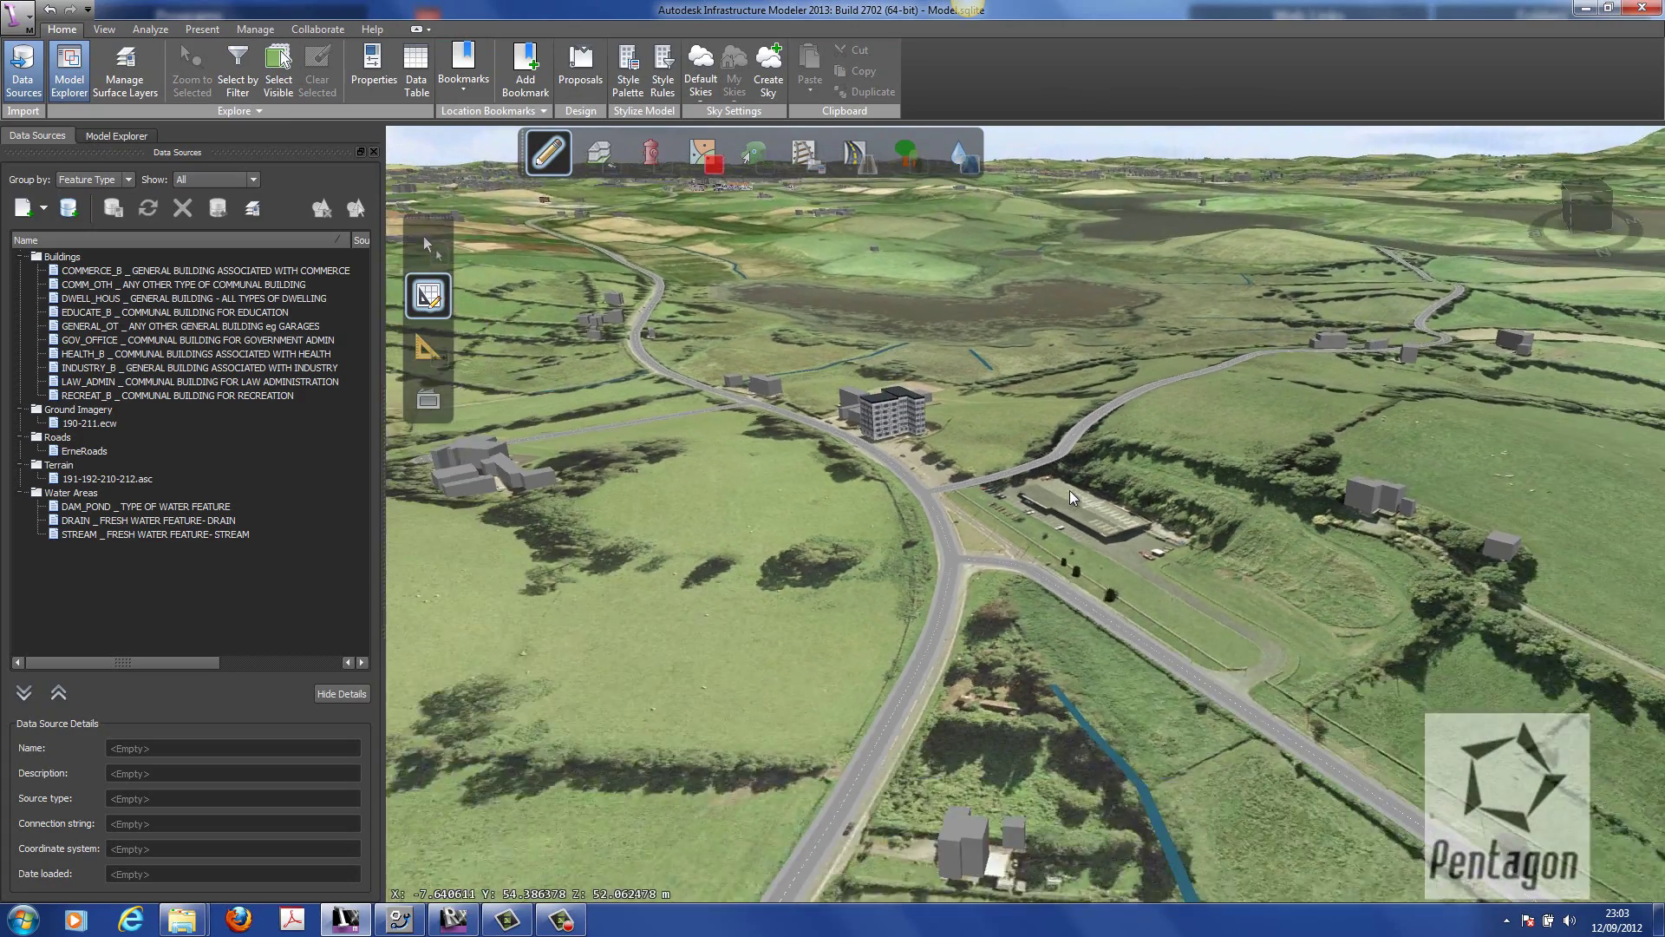
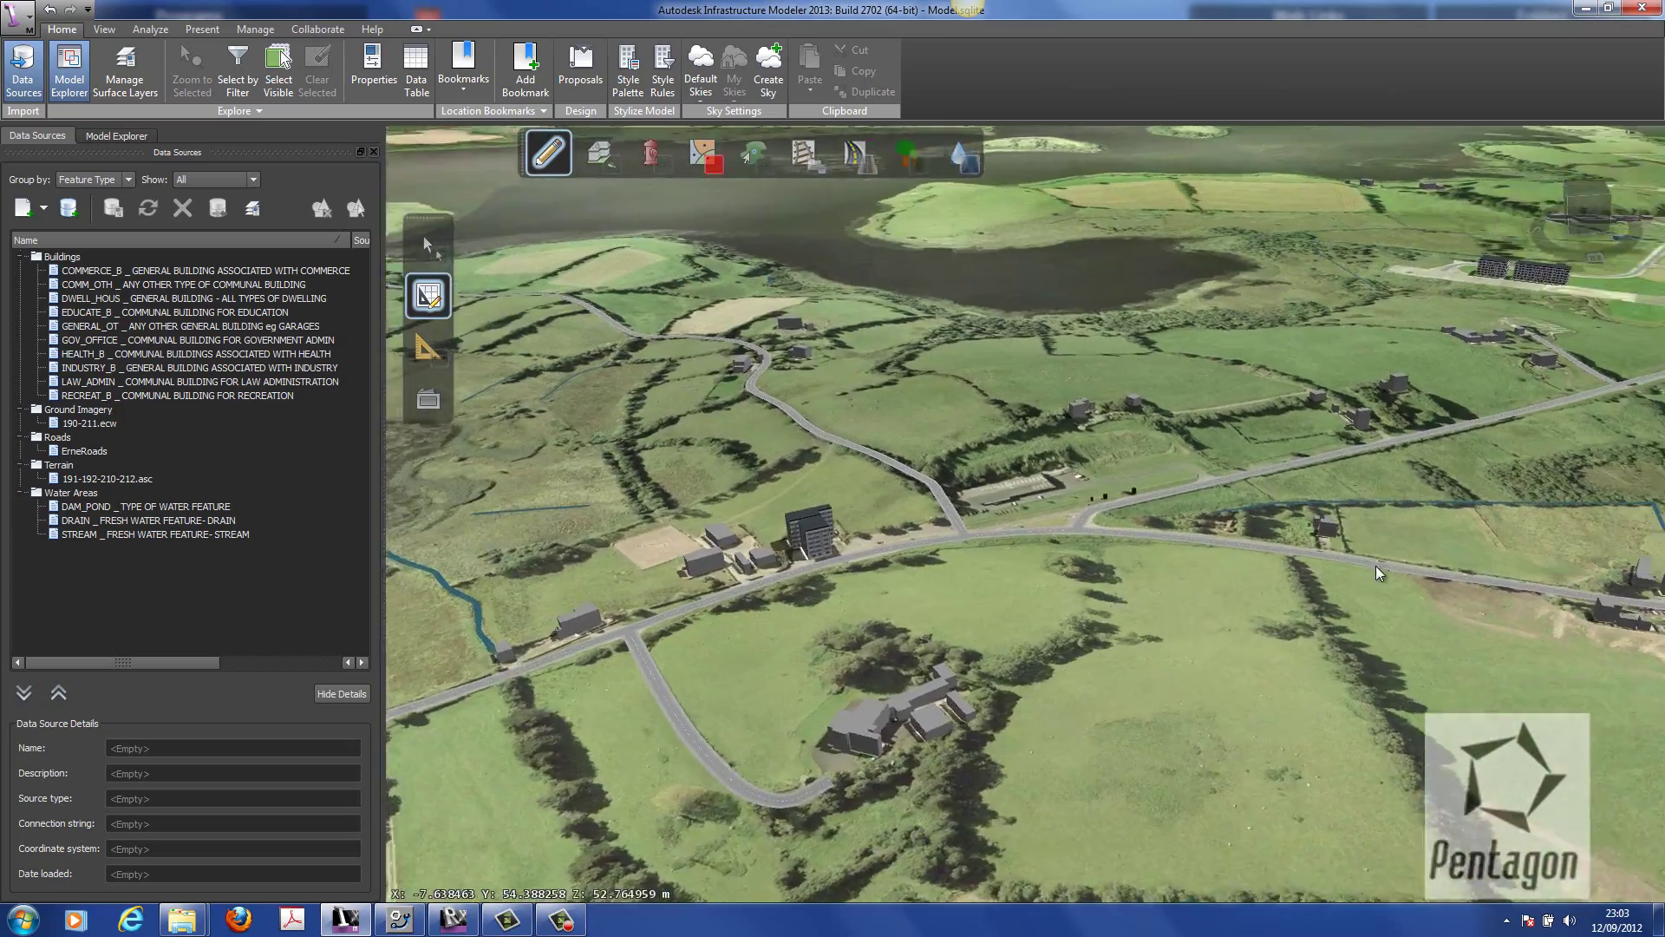
{"action": "middle_click_drag", "start_coordinate": [1294, 528], "coordinate": [908, 680]}
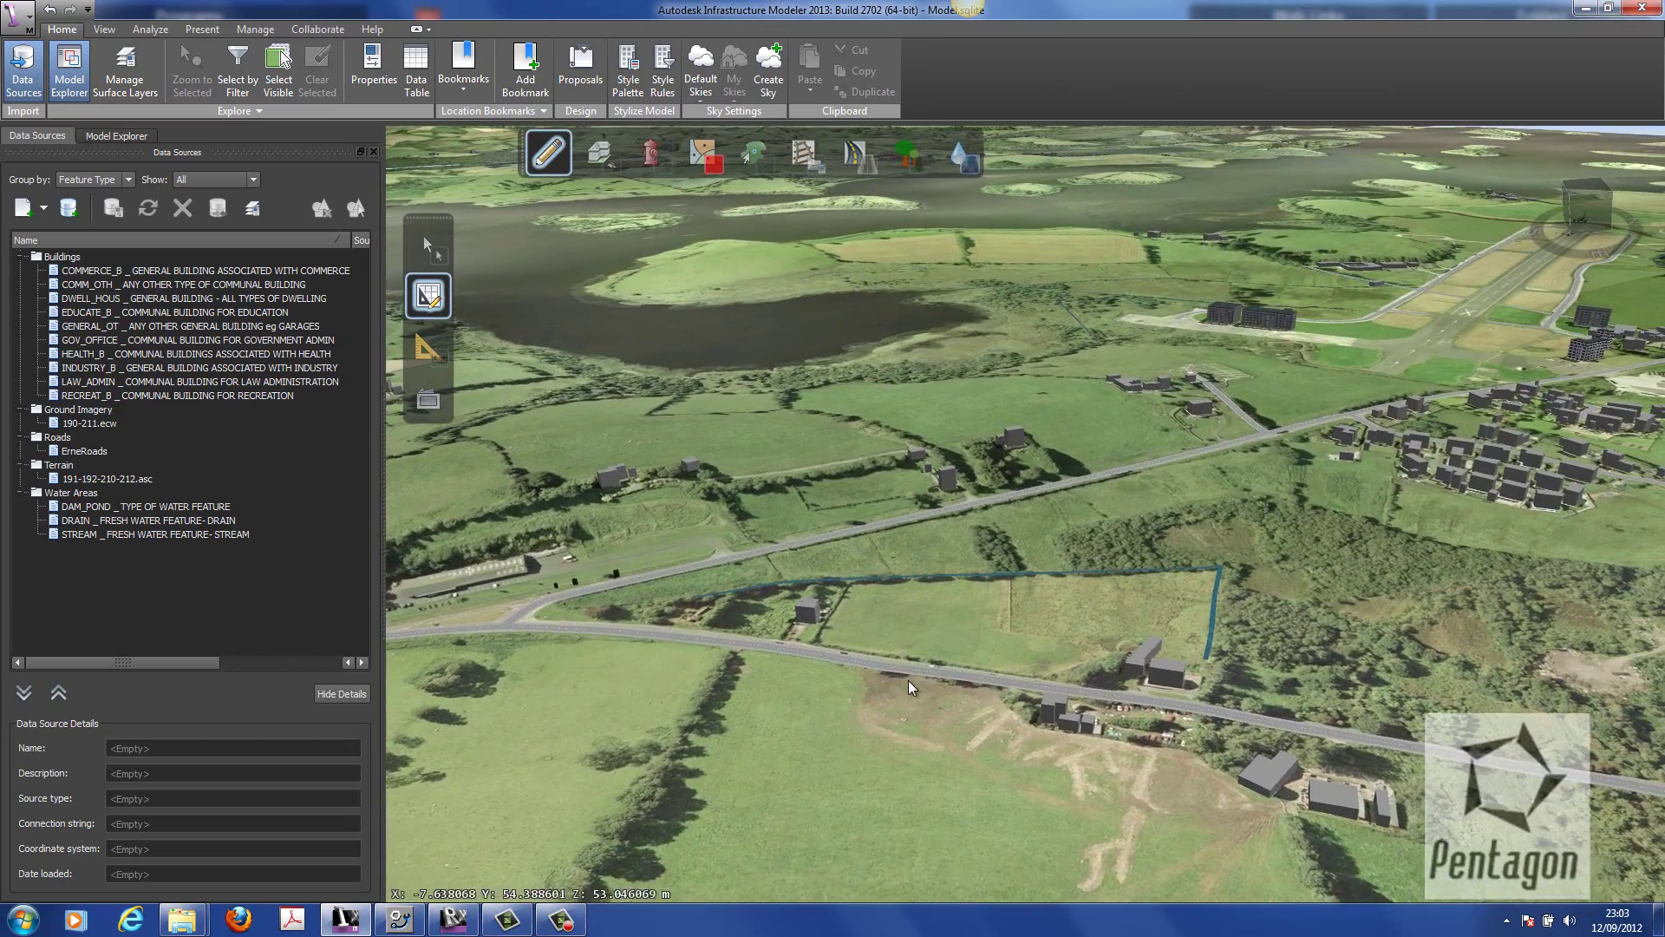
- Import the Height Restriction.shp file from the Shape folder as a new SHP data source
{"action": "left_click_drag", "start_coordinate": [980, 498], "coordinate": [871, 500]}
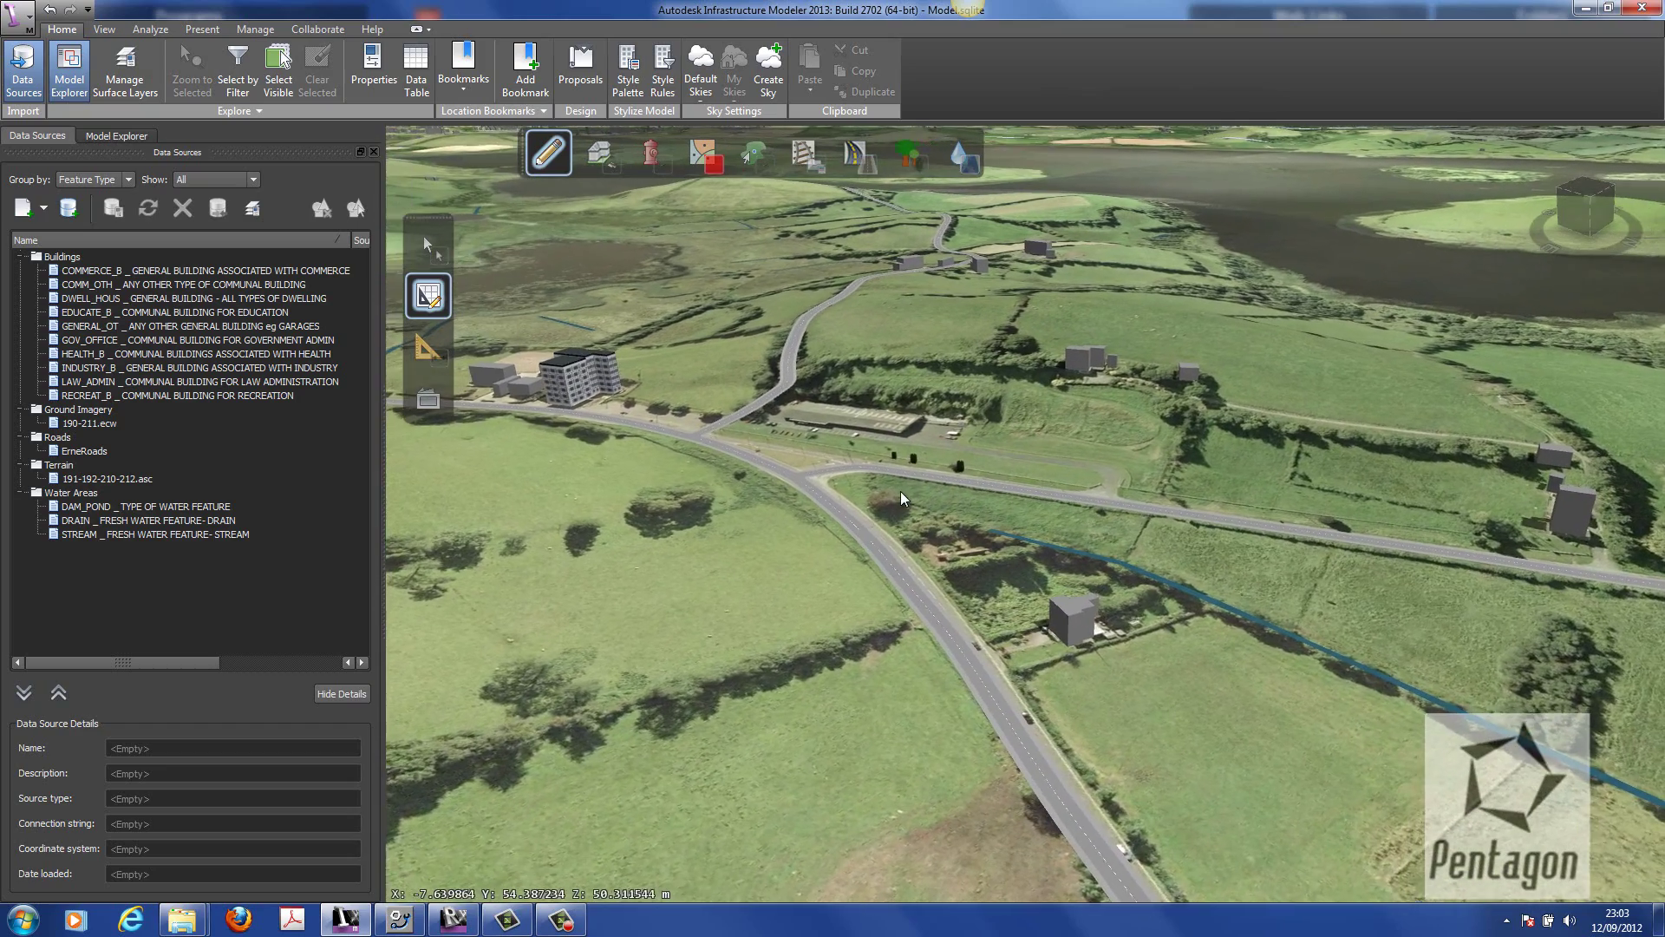
{"action": "left_click", "coordinate": [43, 210]}
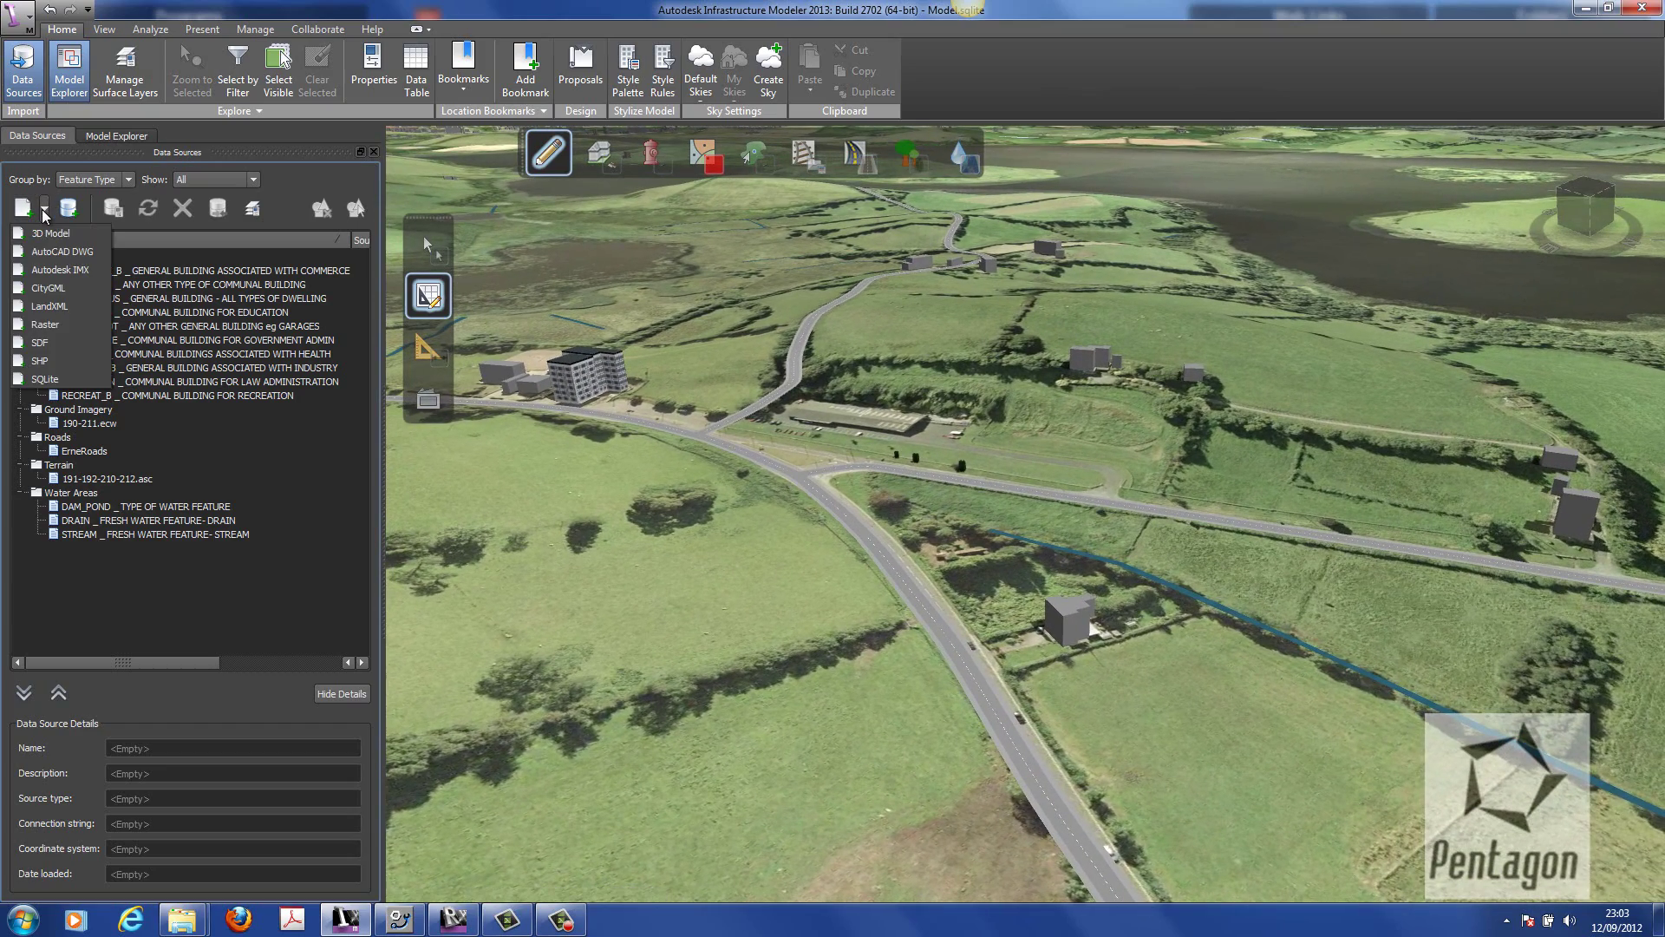
{"action": "left_click", "coordinate": [54, 360]}
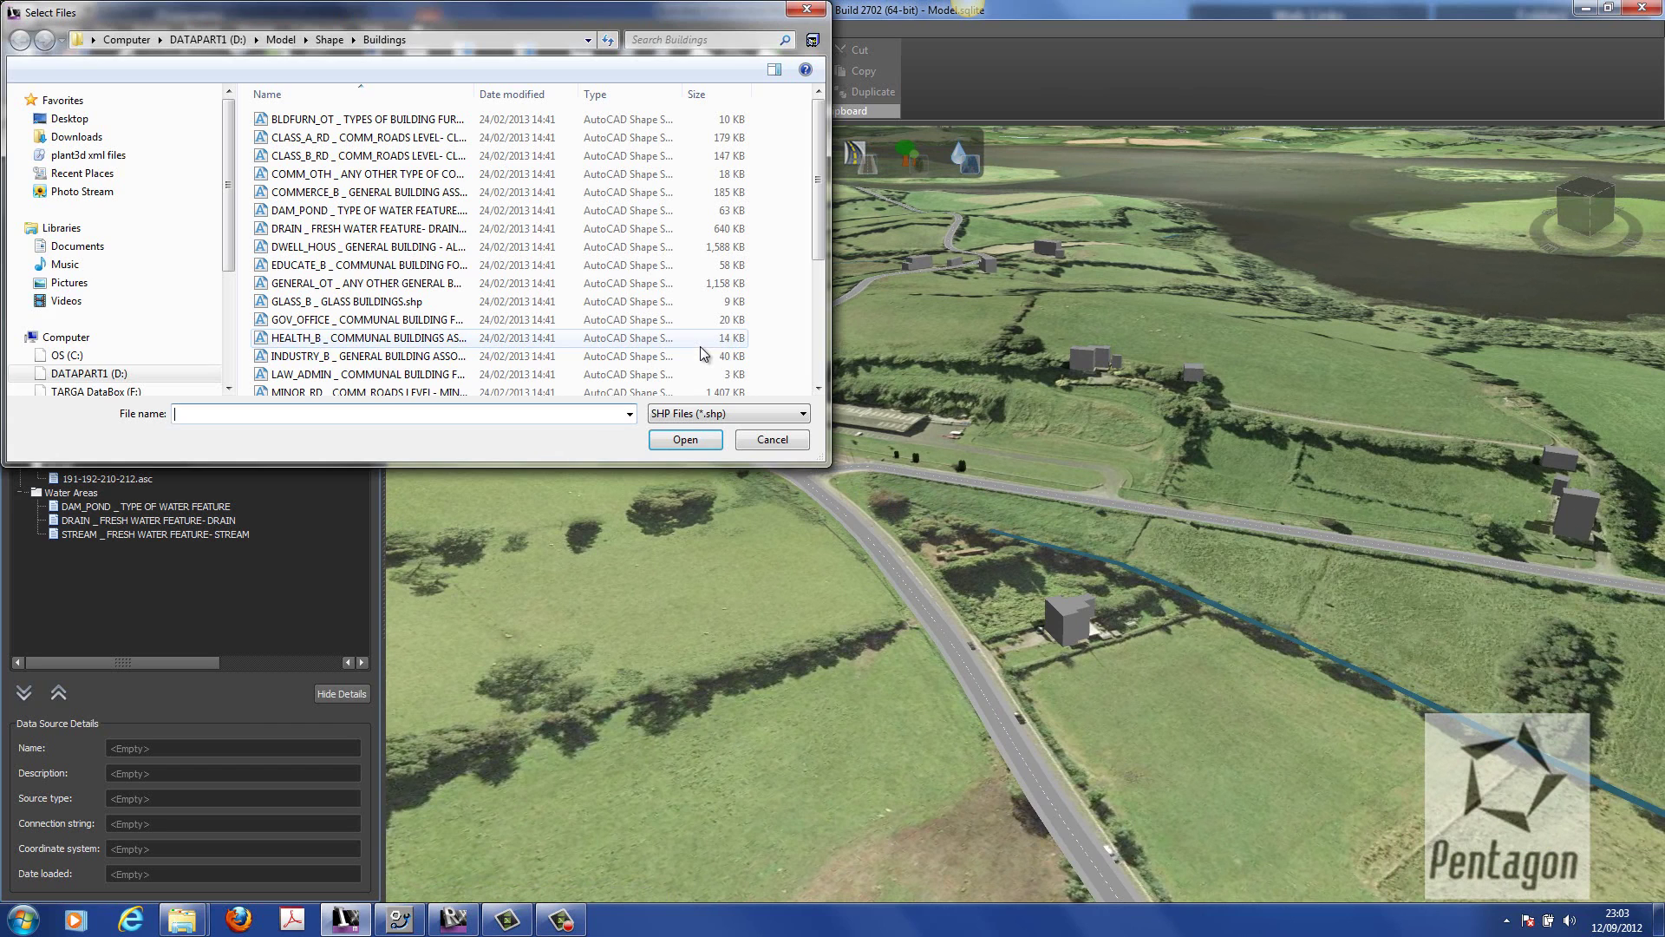
{"action": "left_click", "coordinate": [415, 61]}
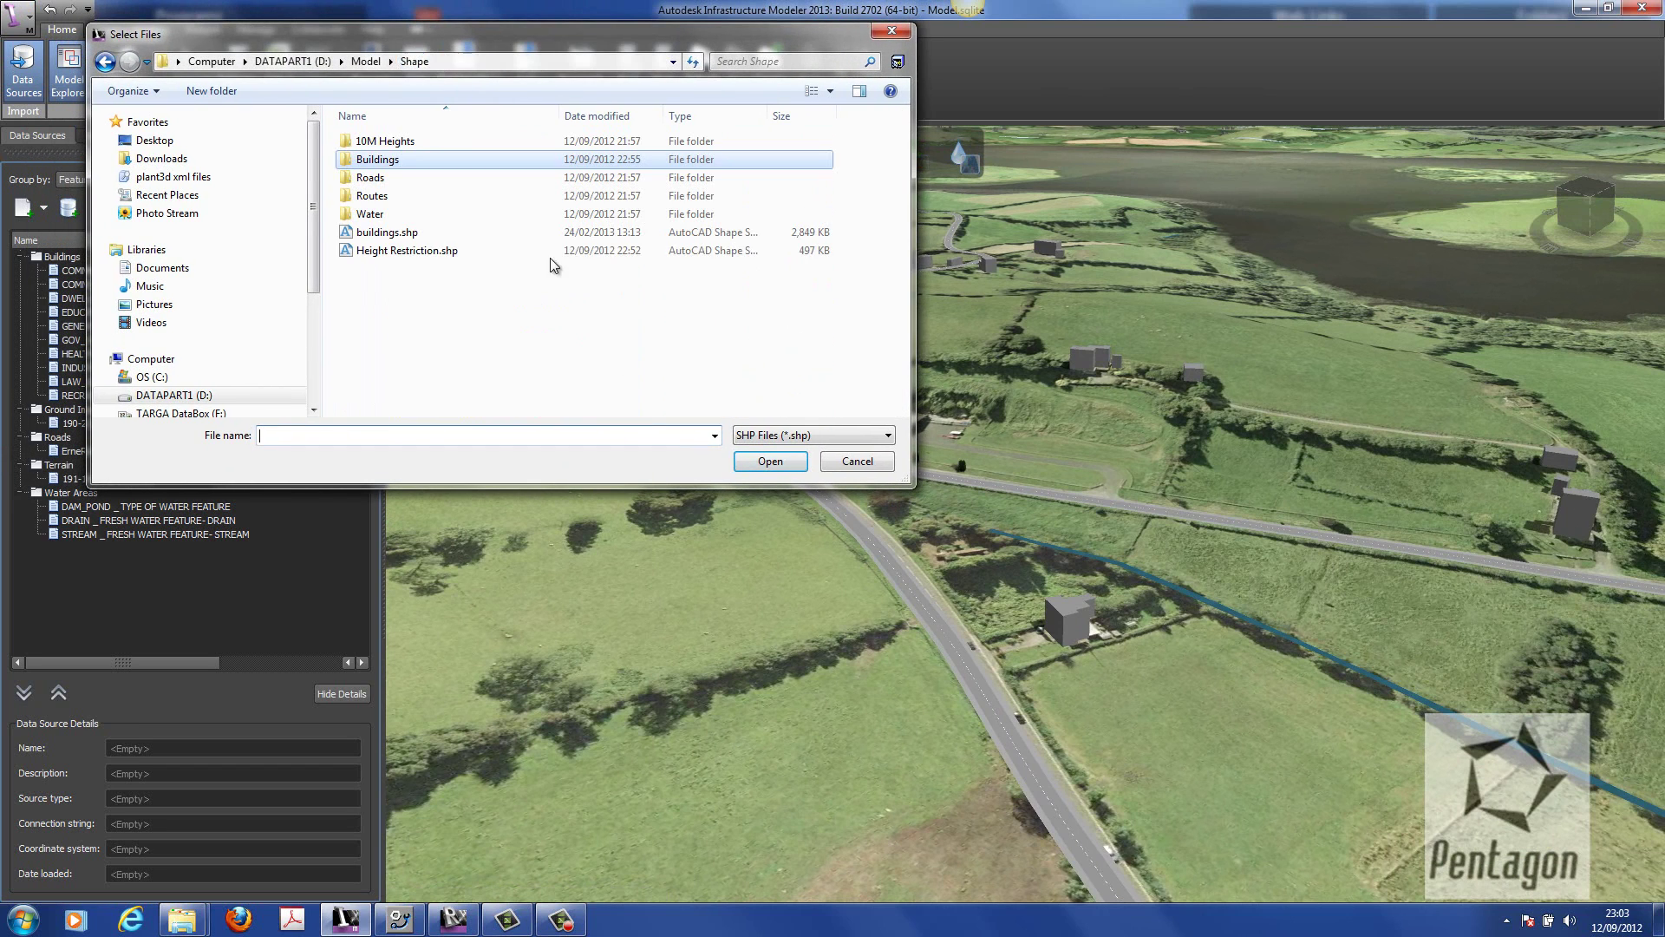
{"action": "double_click", "coordinate": [386, 251]}
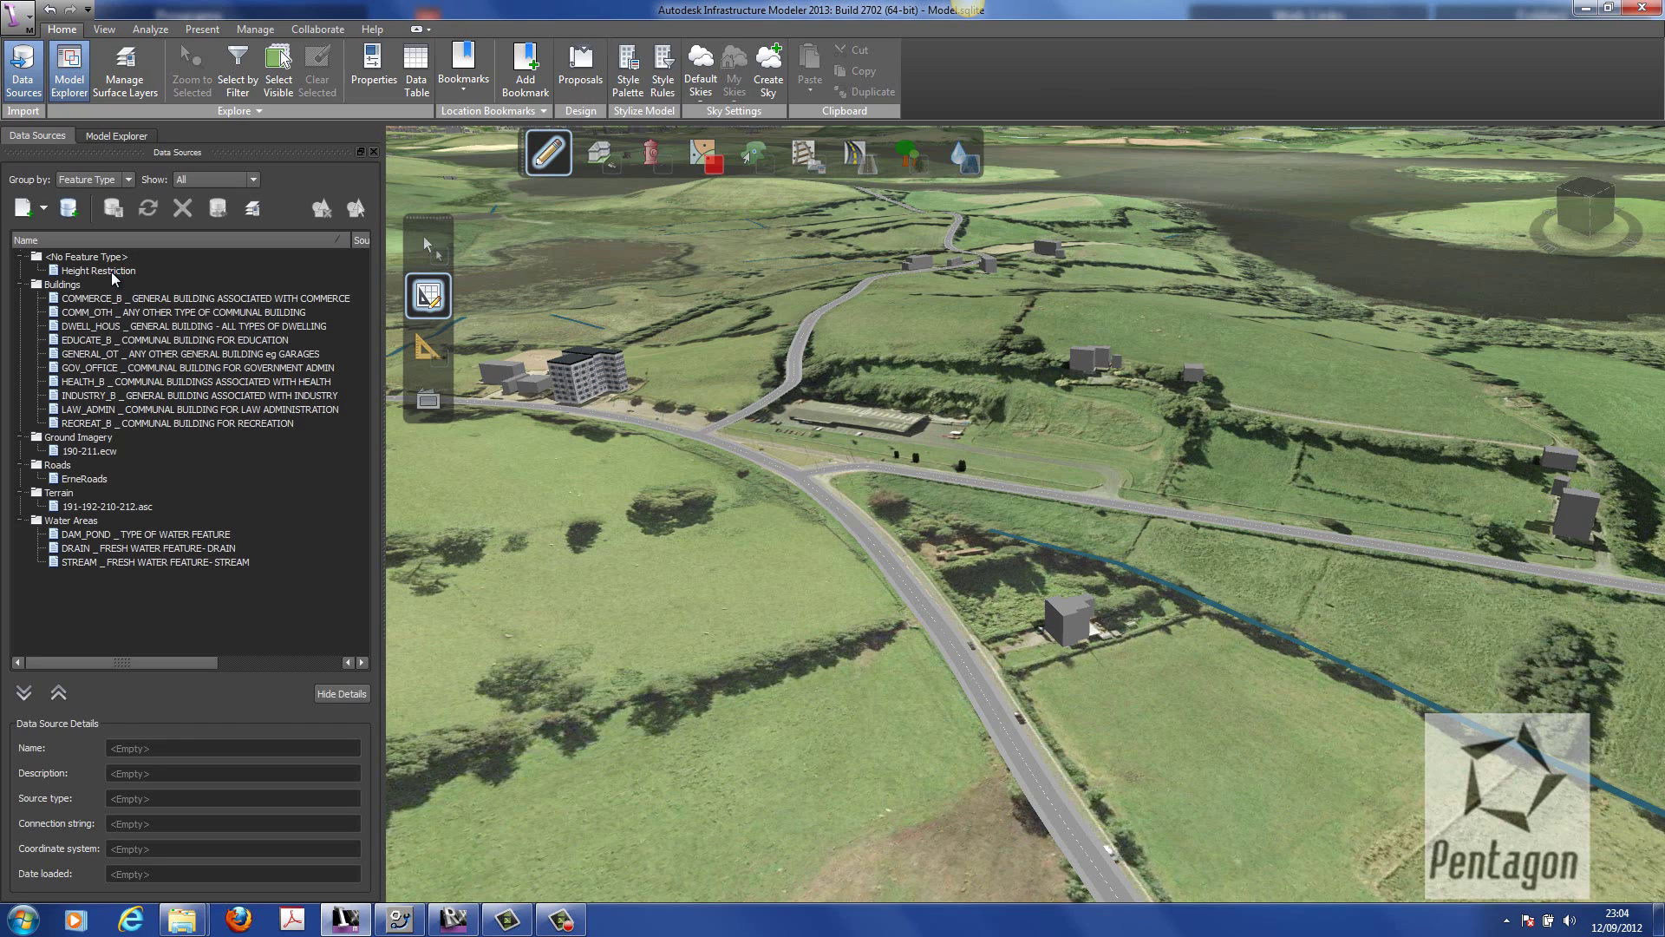
- Configure the Height Restriction data source with the OSNI52.IrishNtlGrid coordinate system and the Coverage Areas type
{"action": "double_click", "coordinate": [114, 272]}
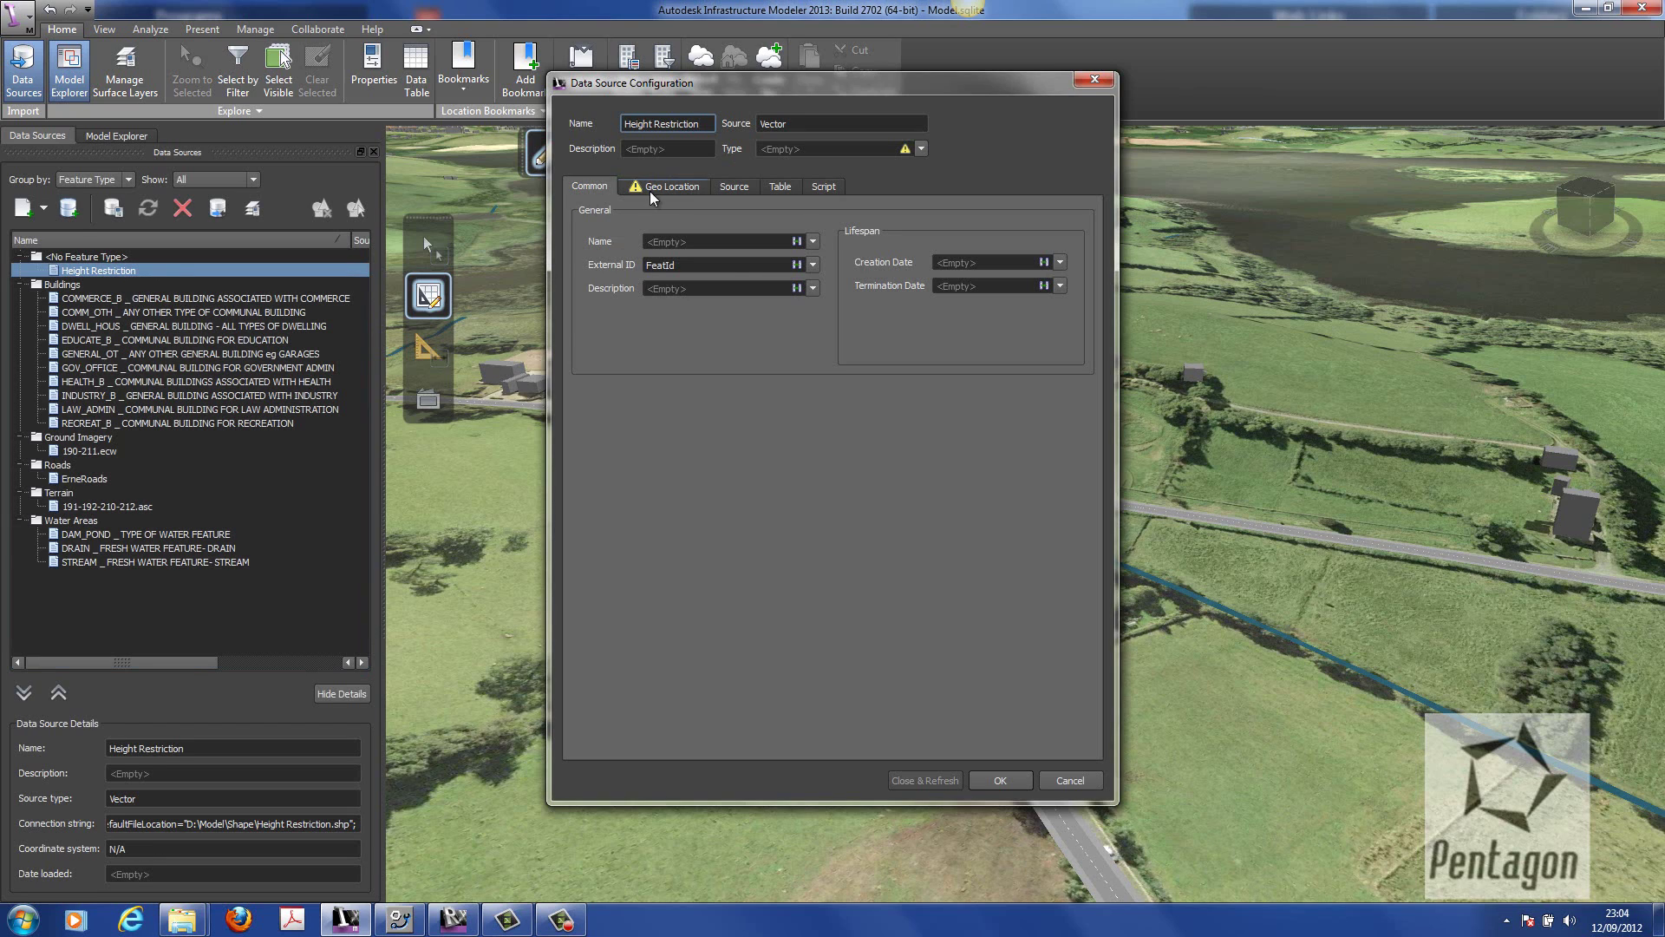
{"action": "left_click", "coordinate": [654, 192]}
{"action": "left_click", "coordinate": [1087, 215]}
{"action": "left_click", "coordinate": [1083, 250]}
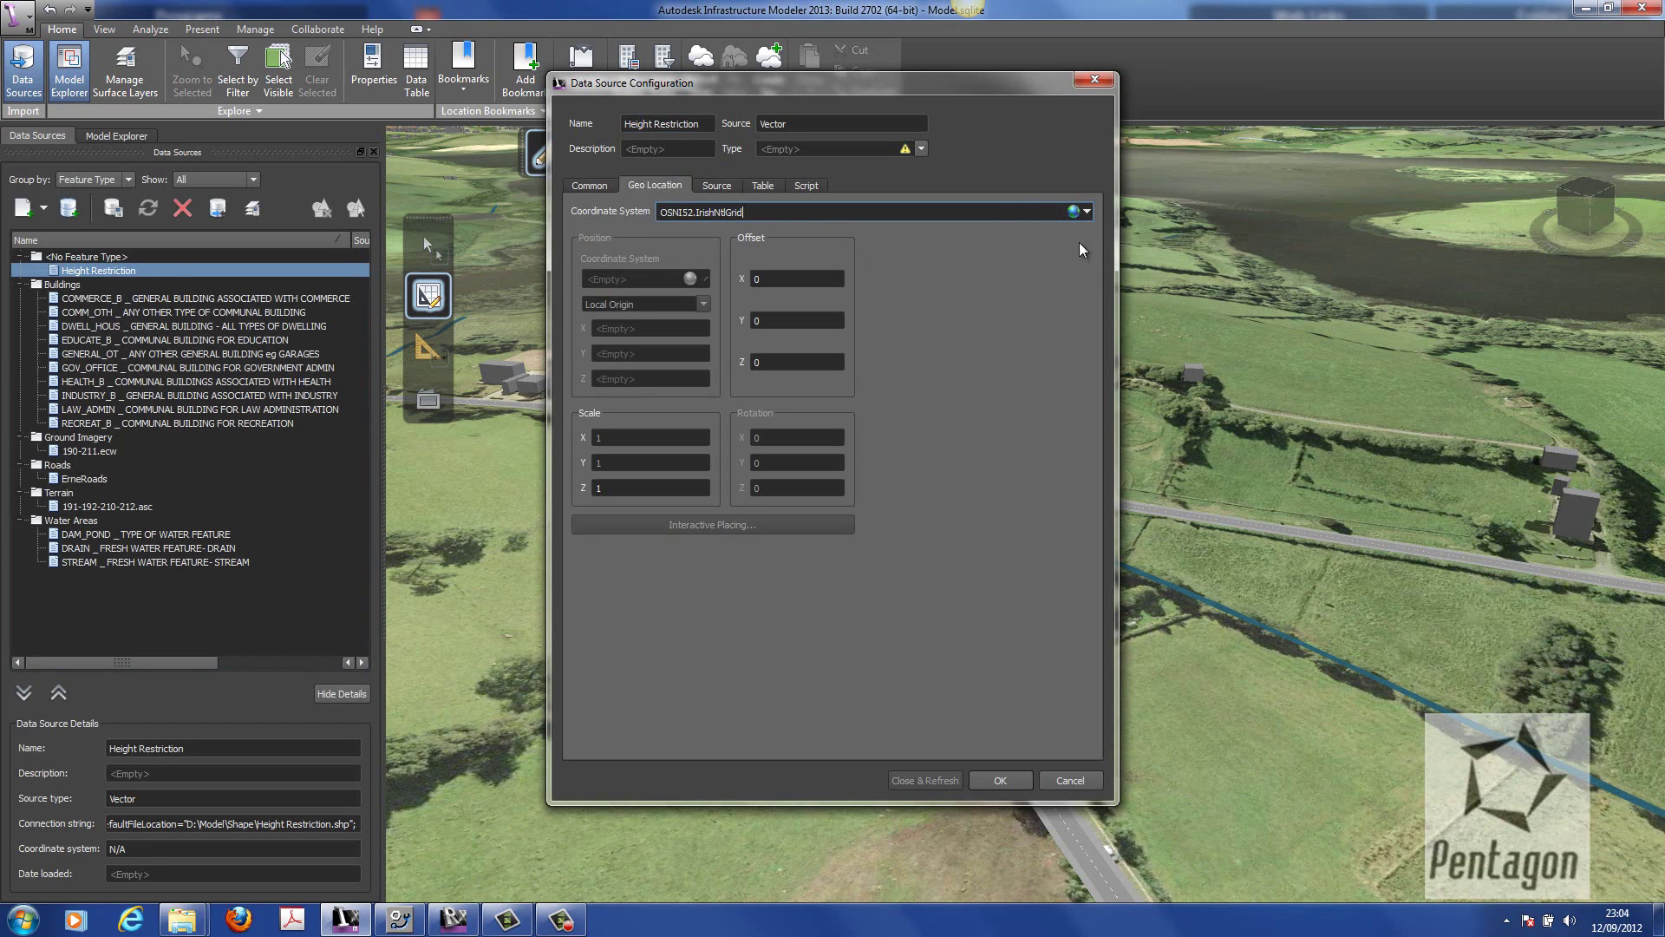
{"action": "left_click", "coordinate": [589, 185]}
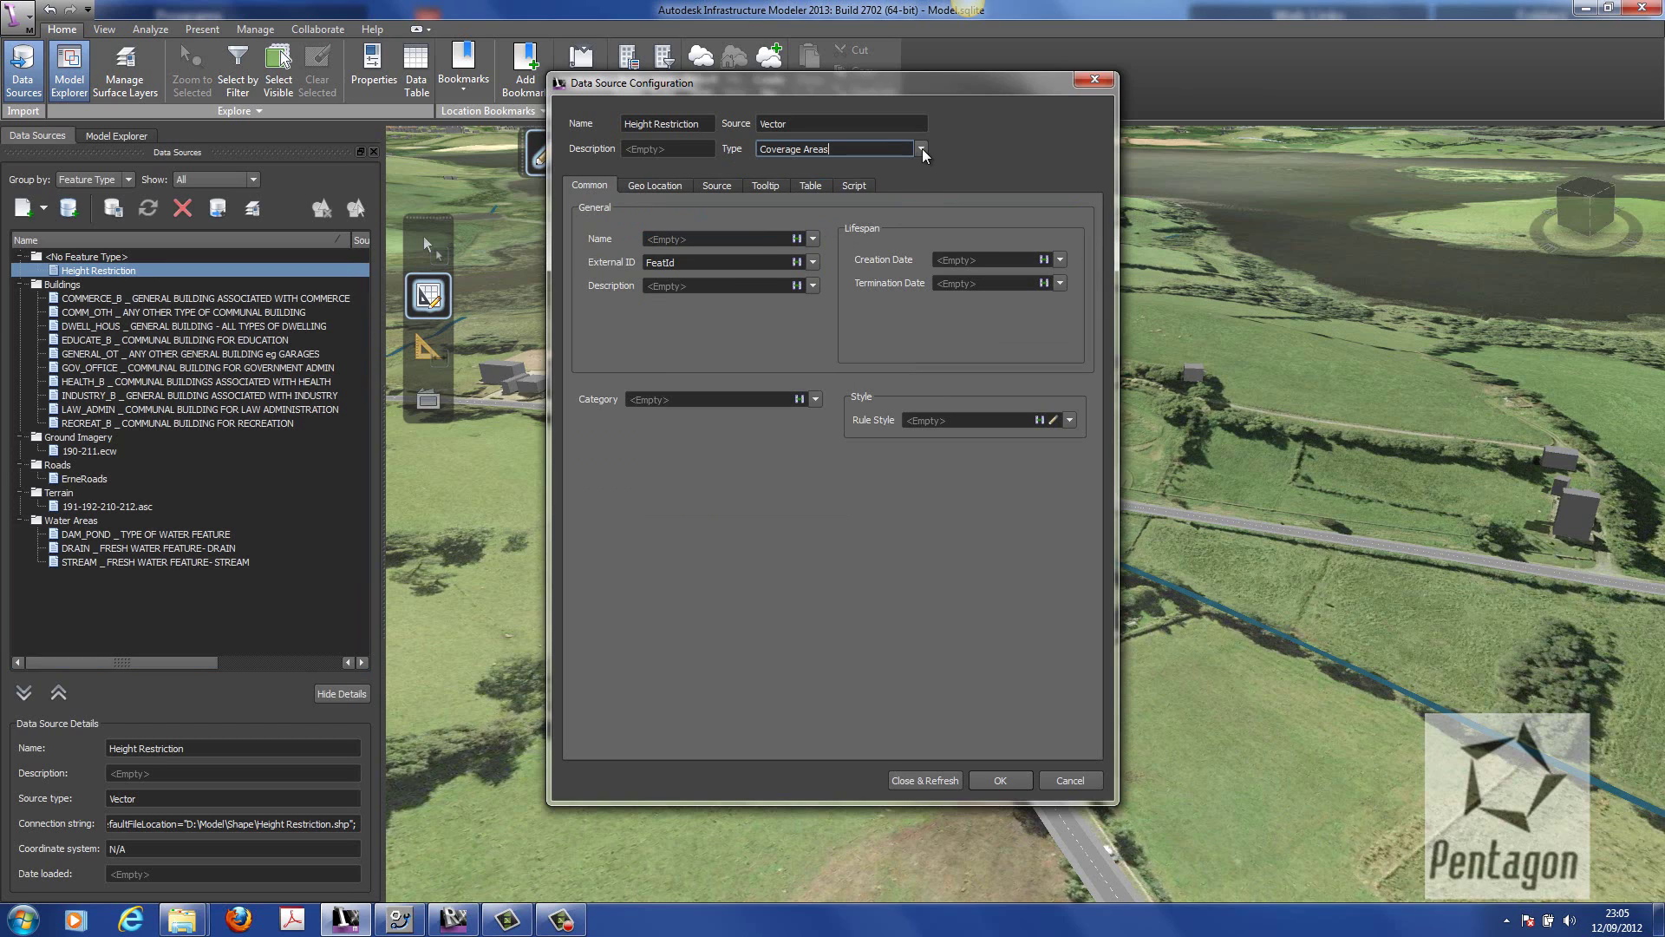
{"action": "left_click", "coordinate": [922, 150]}
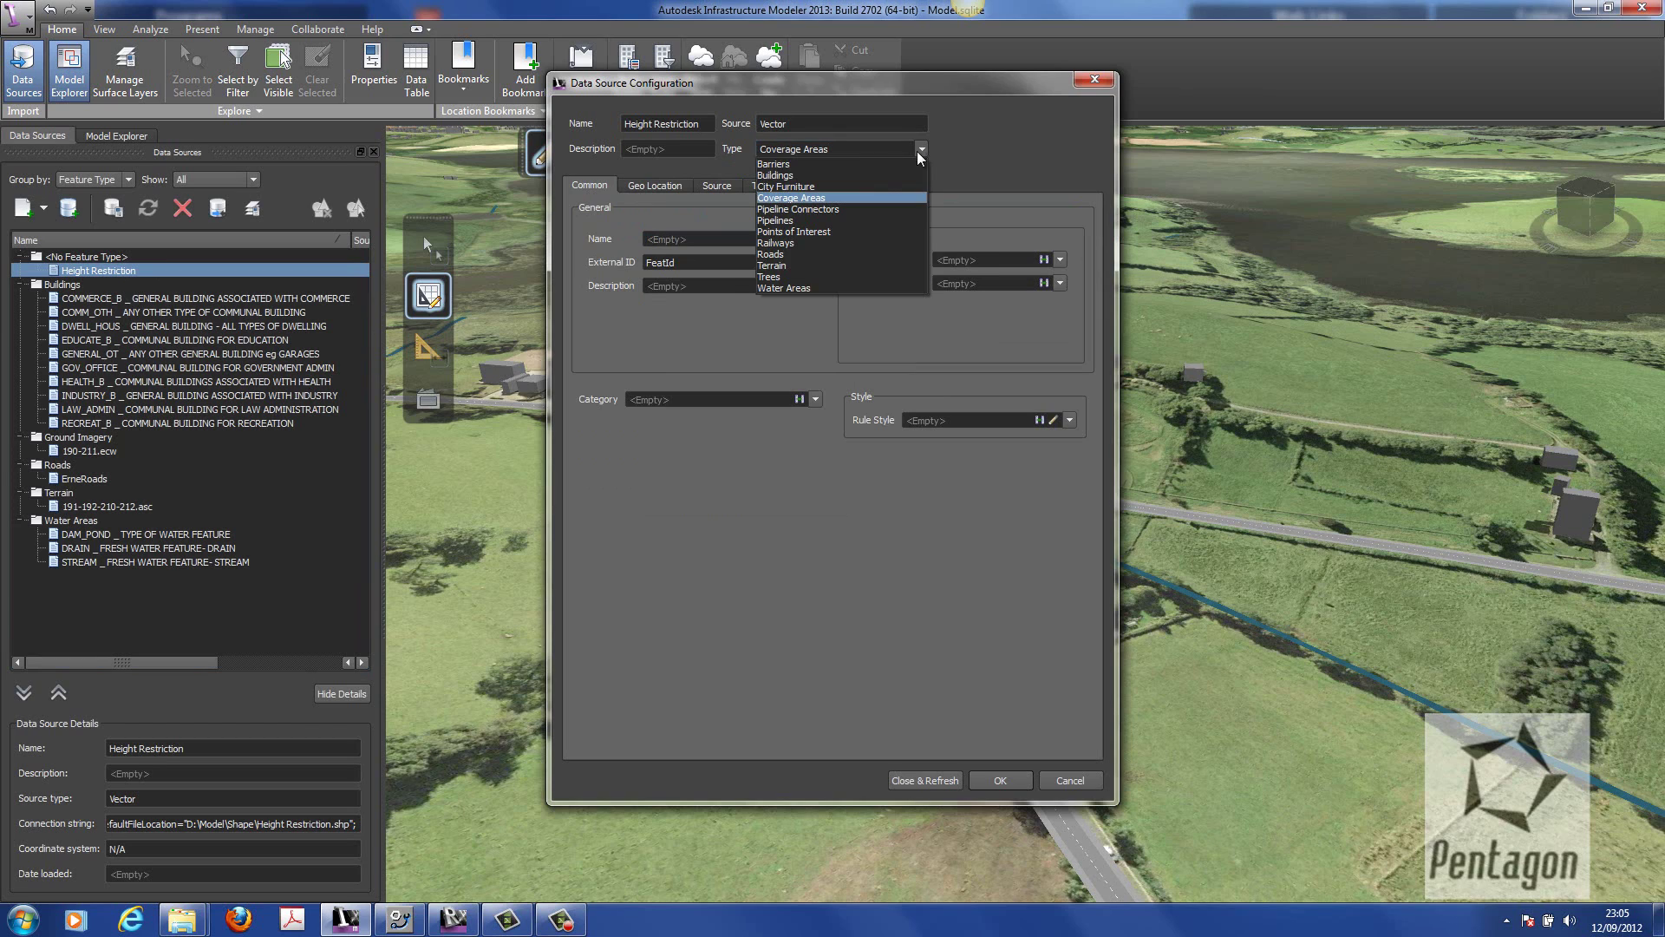
{"action": "left_click", "coordinate": [813, 198]}
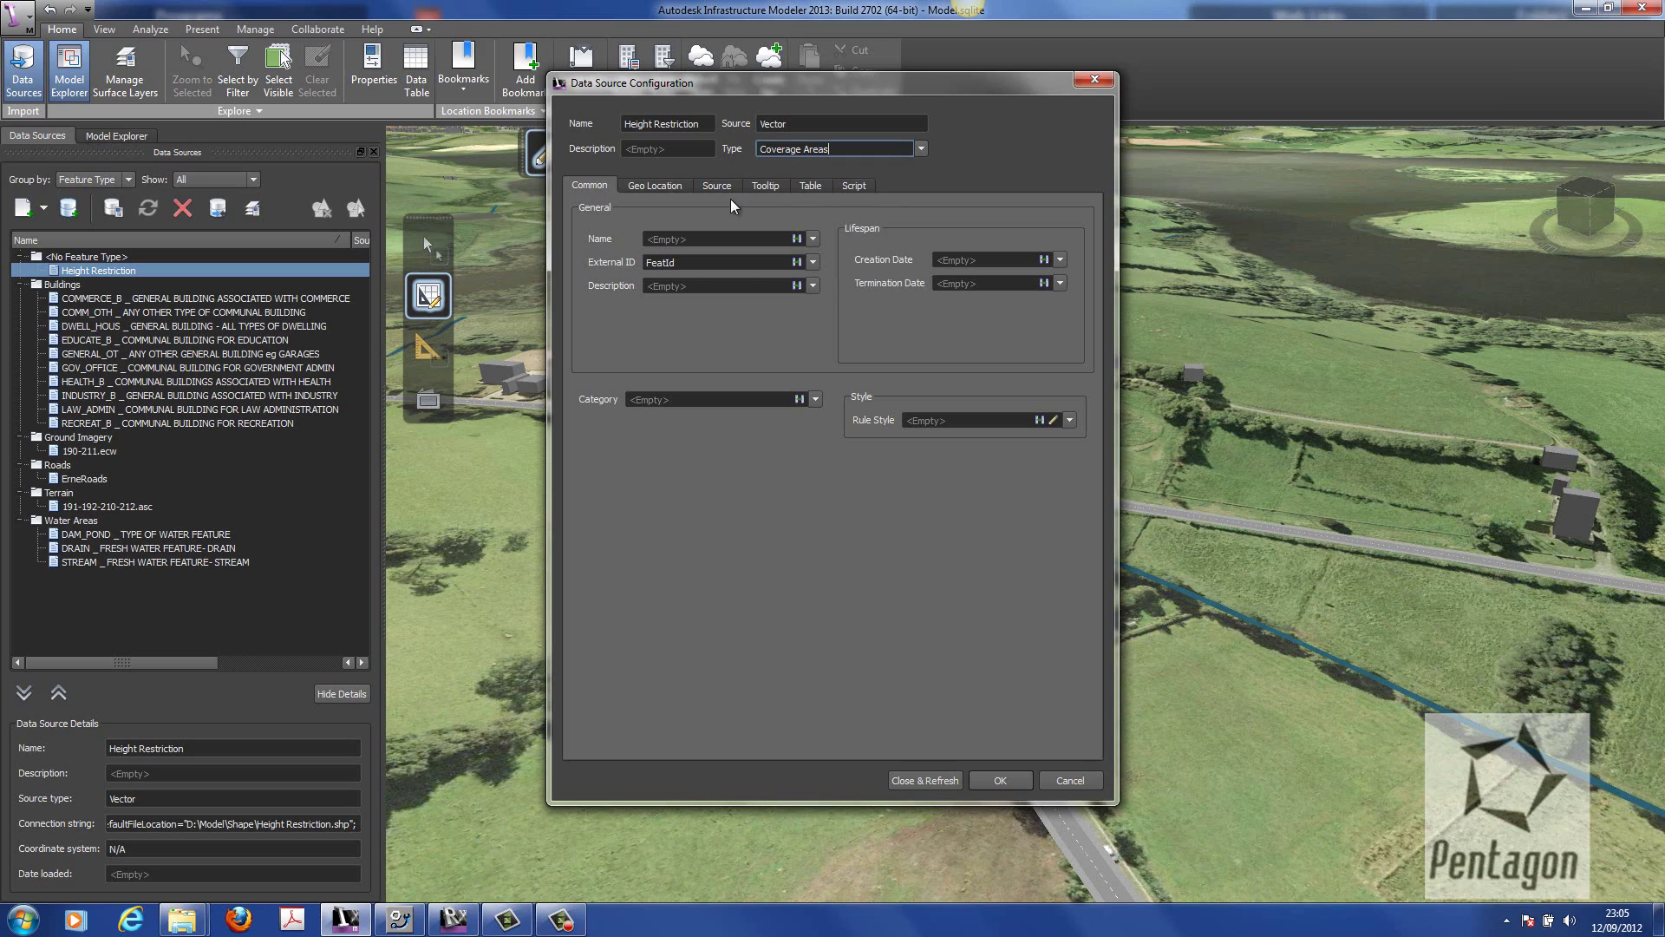
- Set the Height Restriction data source's manual style to solid red, then close and refresh it into the model
{"action": "left_click", "coordinate": [674, 187]}
{"action": "left_click", "coordinate": [821, 184]}
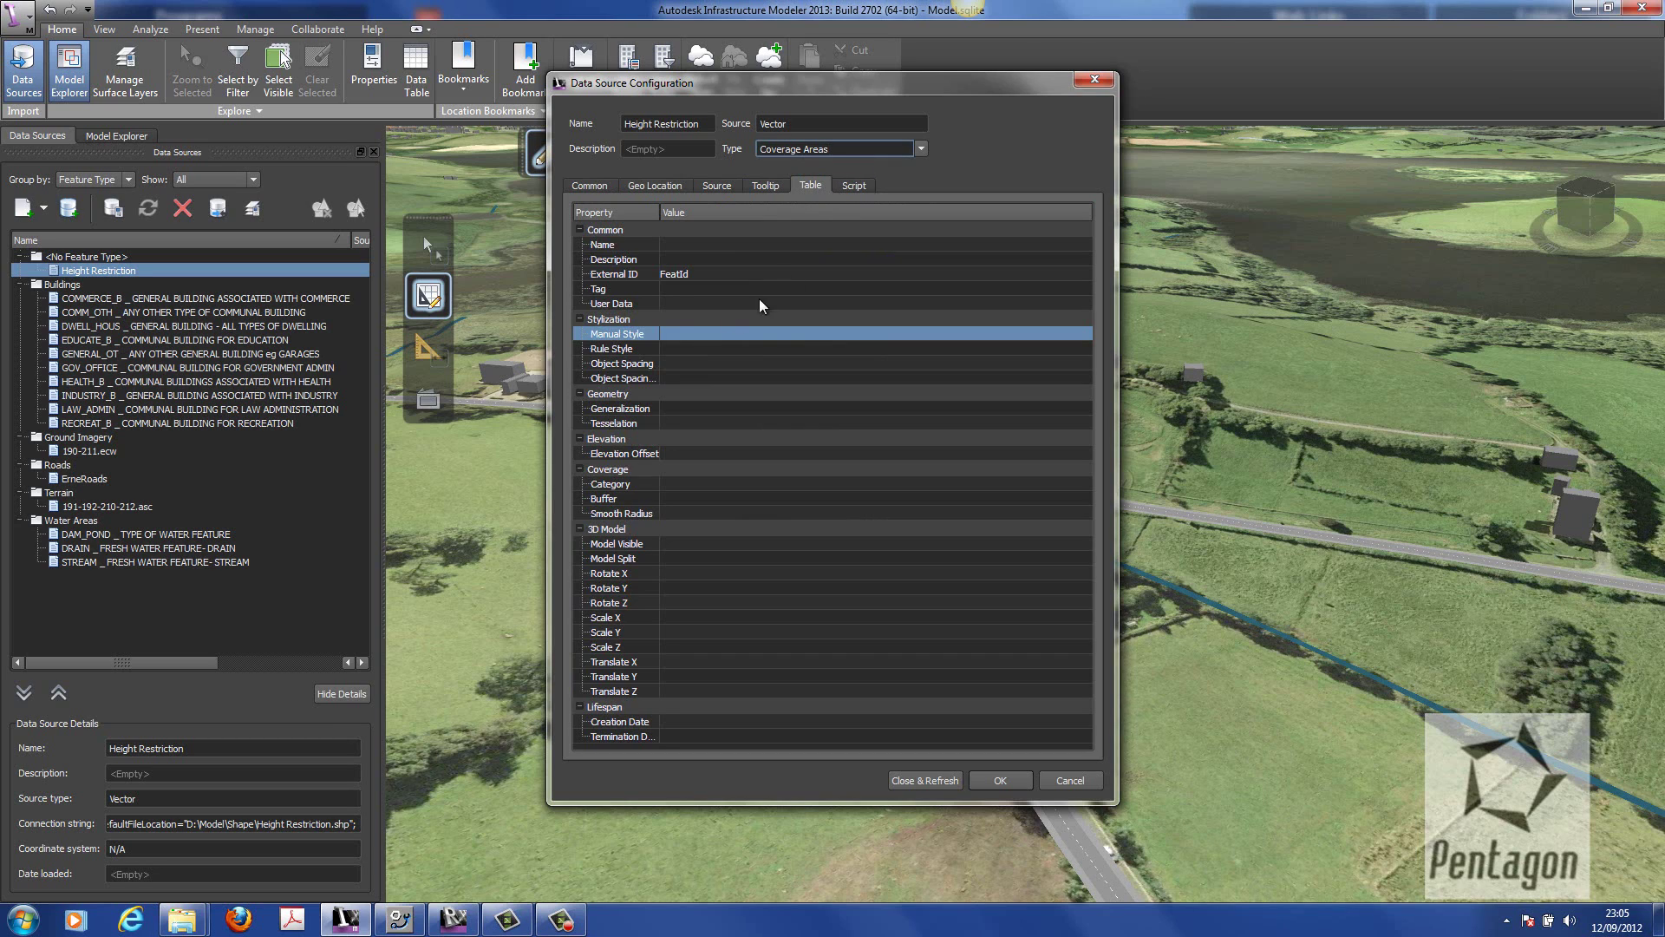
{"action": "left_click", "coordinate": [1047, 333]}
{"action": "left_click", "coordinate": [1070, 333]}
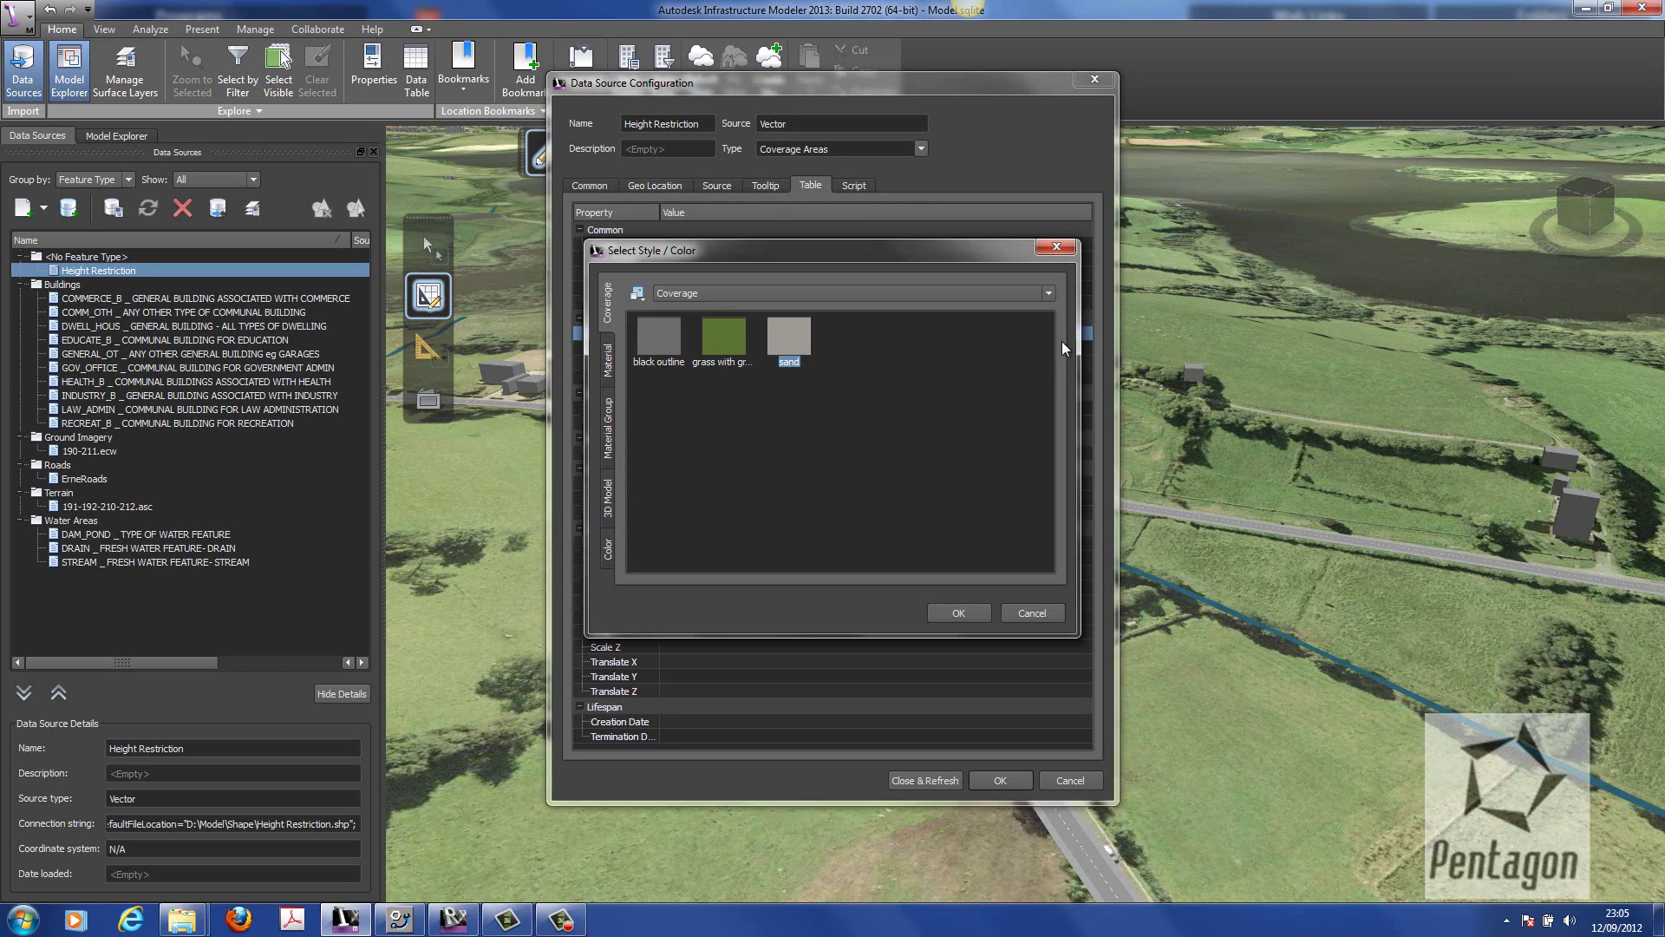
{"action": "left_click", "coordinate": [610, 548]}
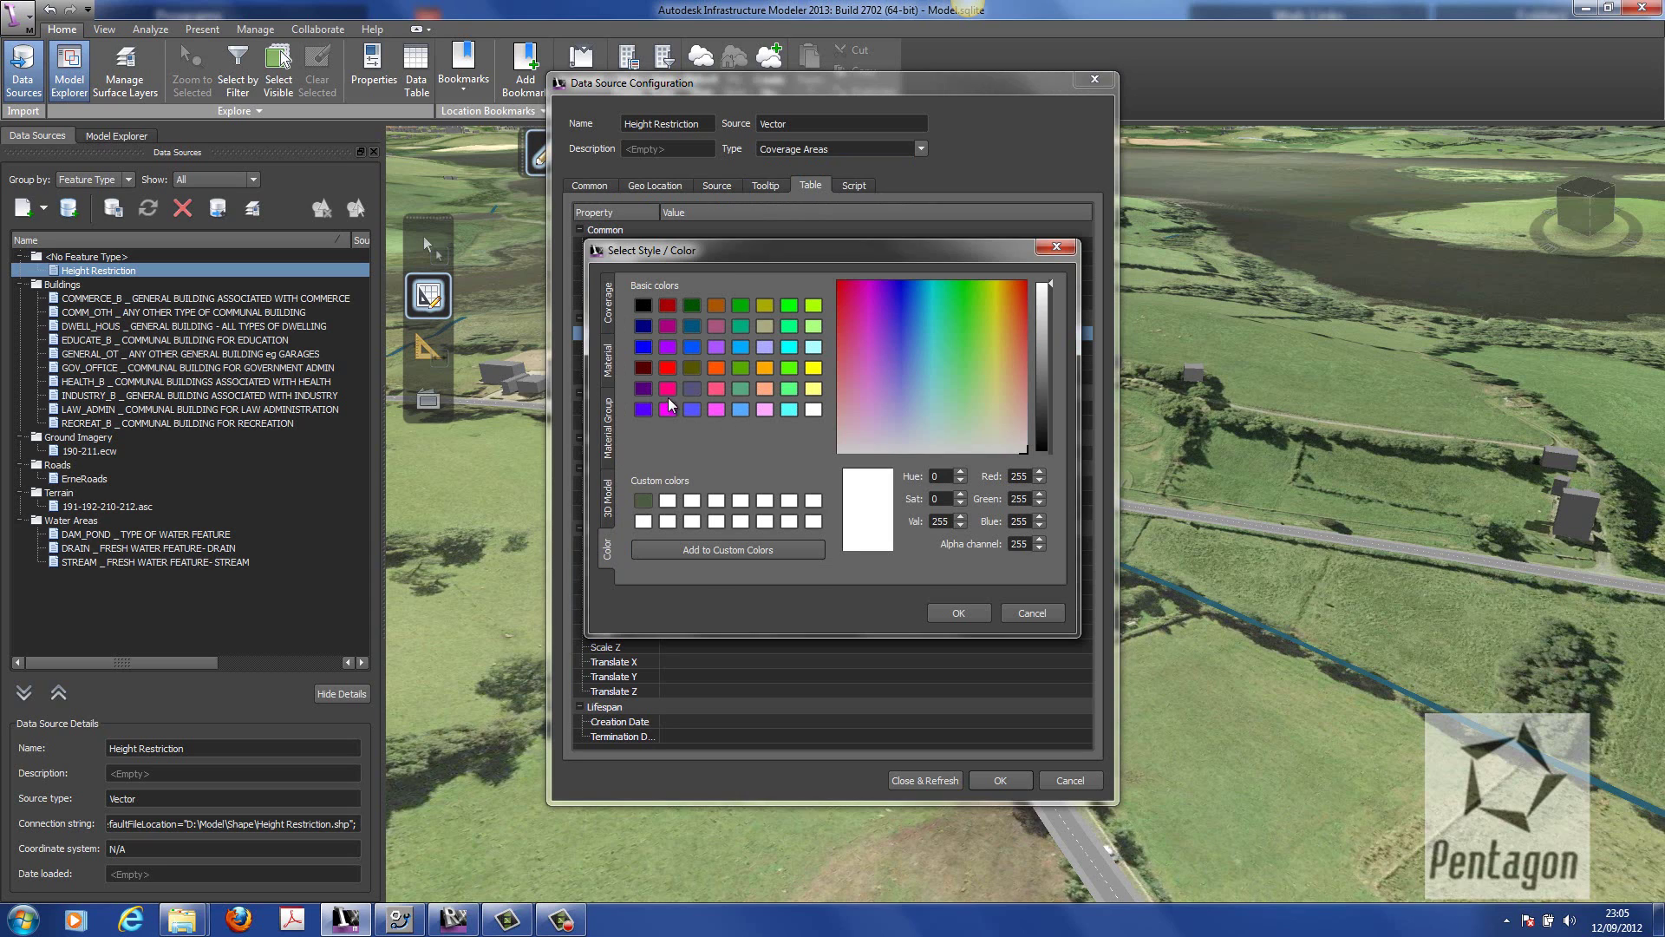
{"action": "left_click", "coordinate": [667, 368]}
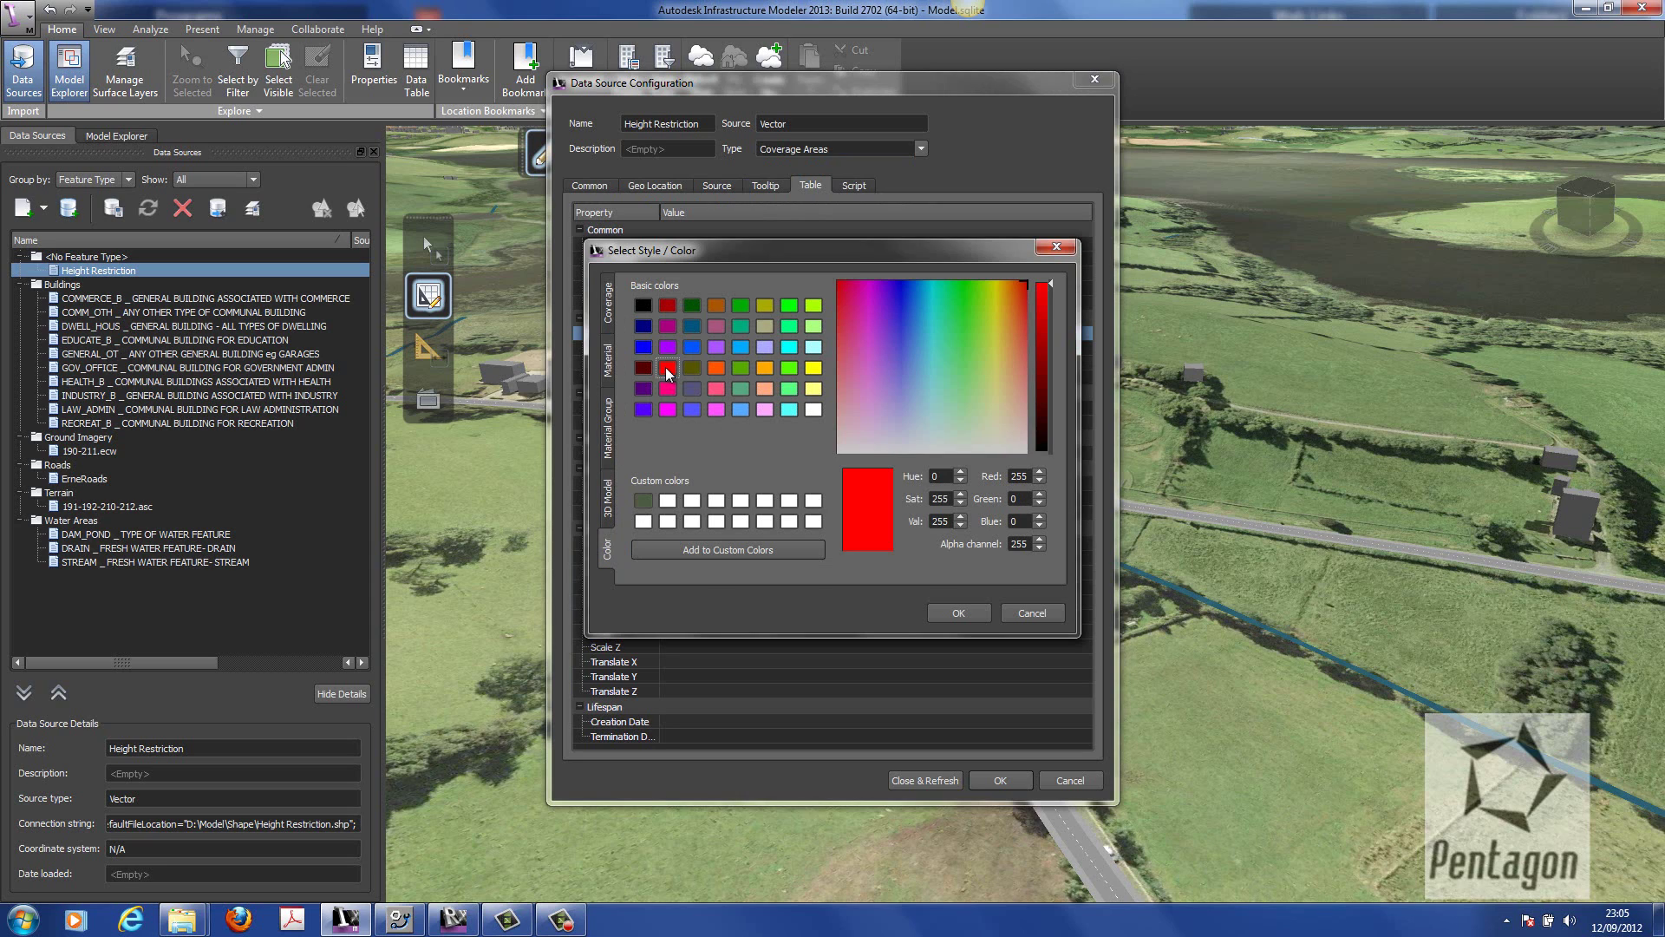
{"action": "left_click", "coordinate": [959, 614]}
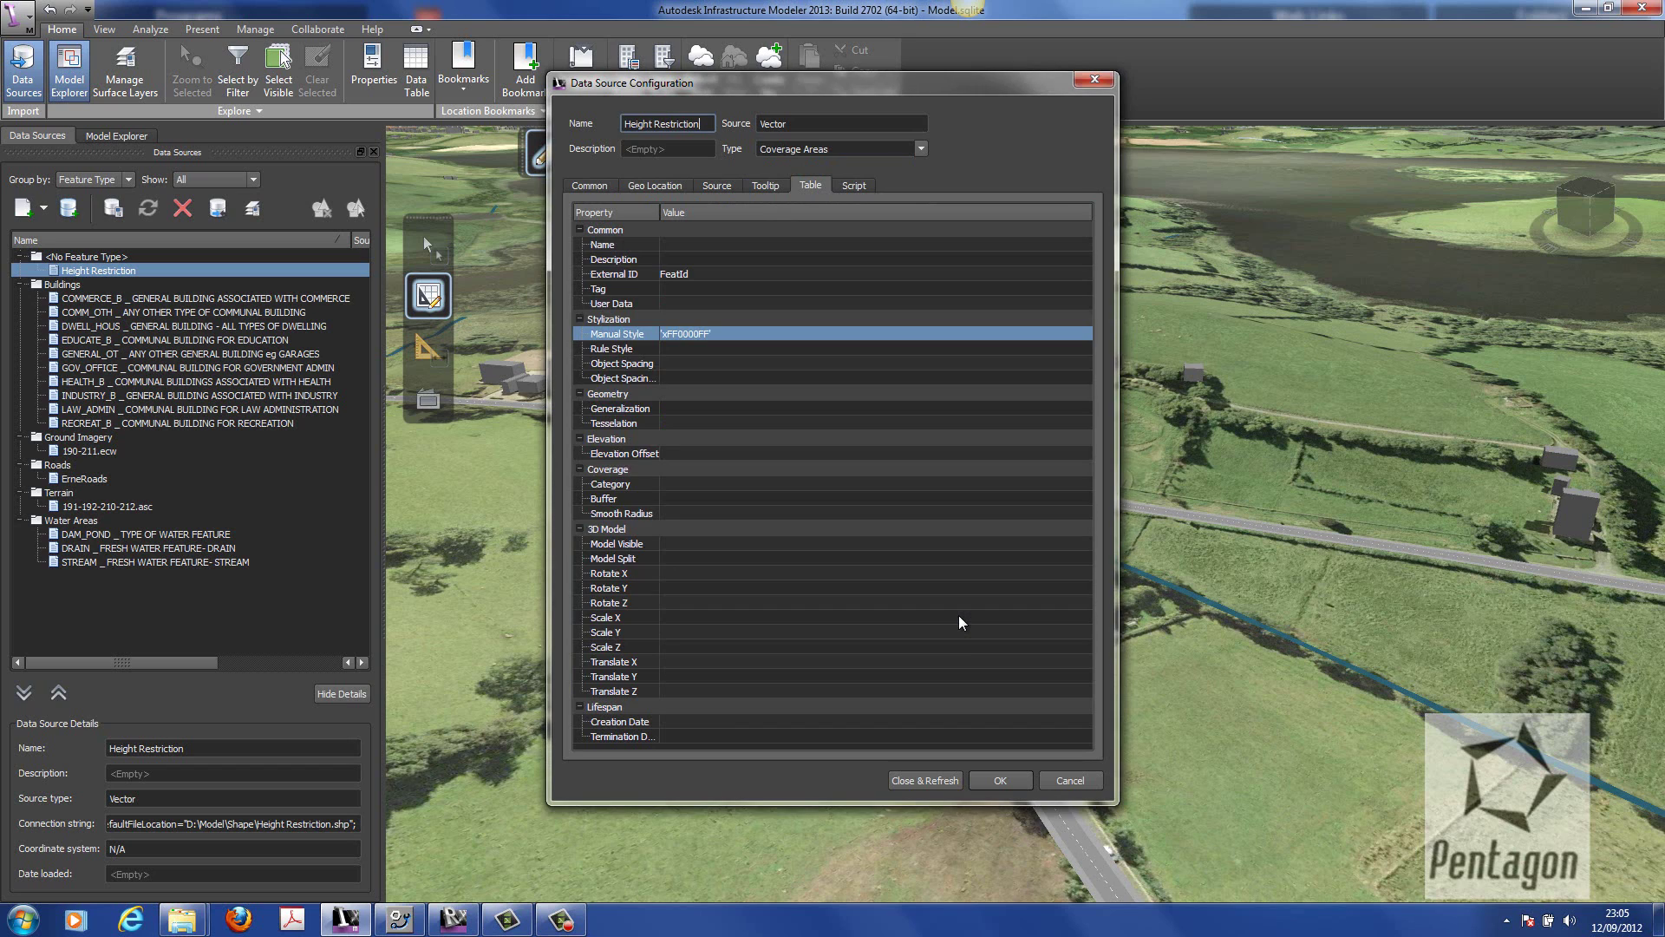
{"action": "left_click", "coordinate": [935, 780]}
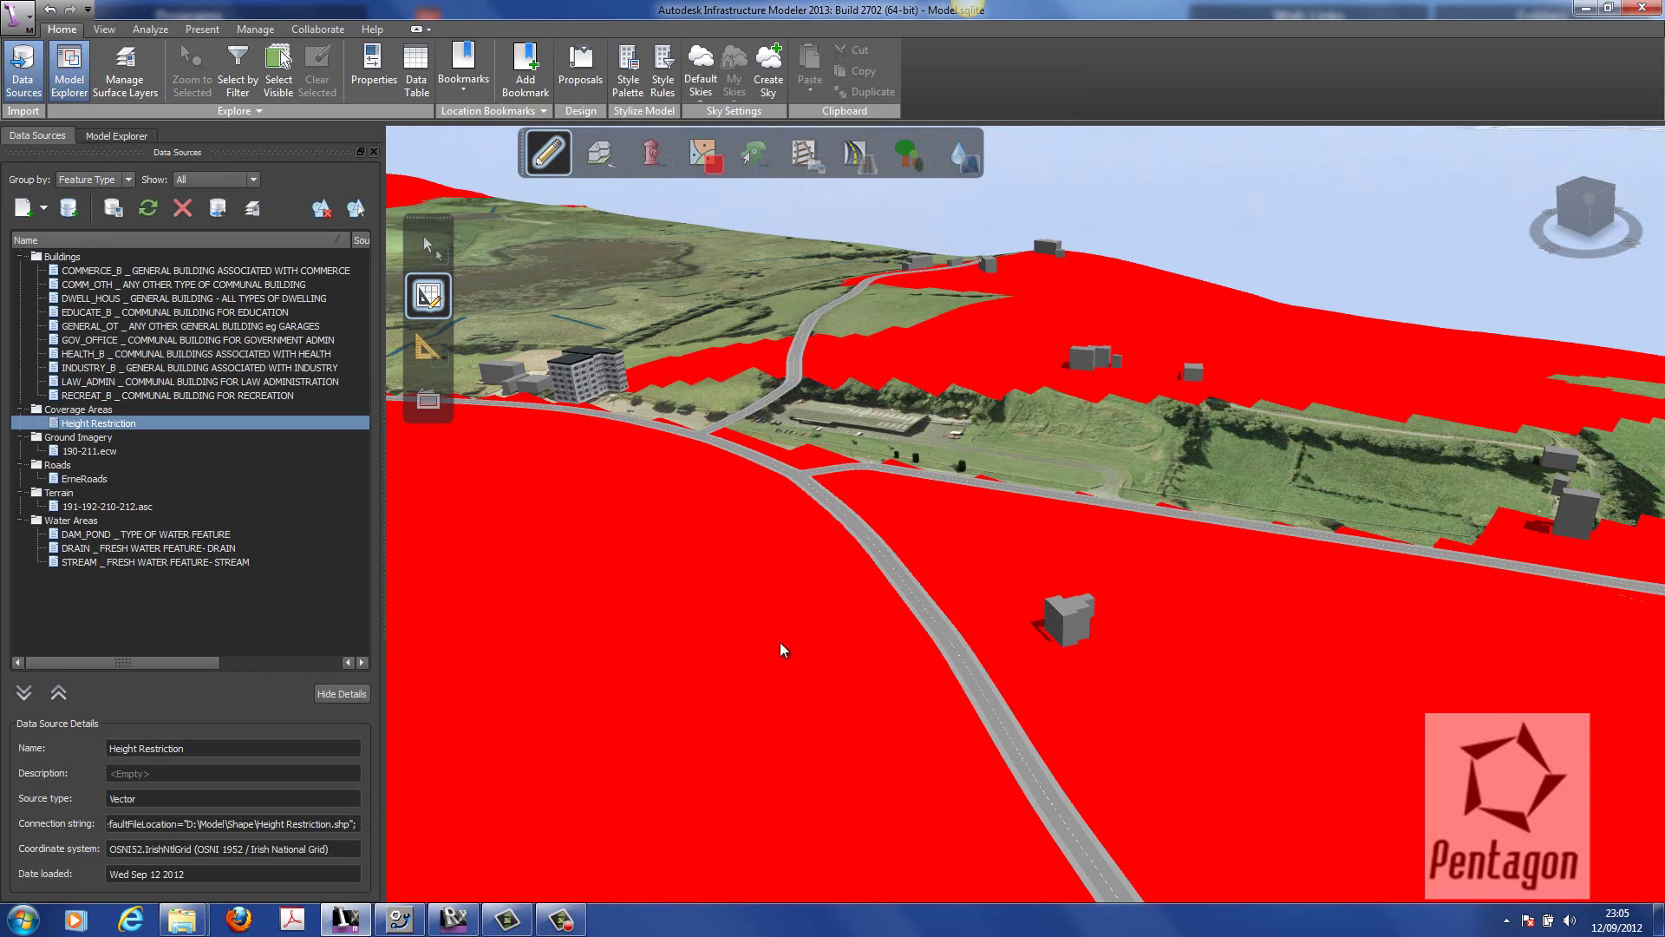
- Examine the red height restriction coverage around the proposed site and the surrounding roads from several distances and angles
{"action": "scroll", "coordinate": [779, 649], "scroll_direction": "down", "scroll_amount": 8}
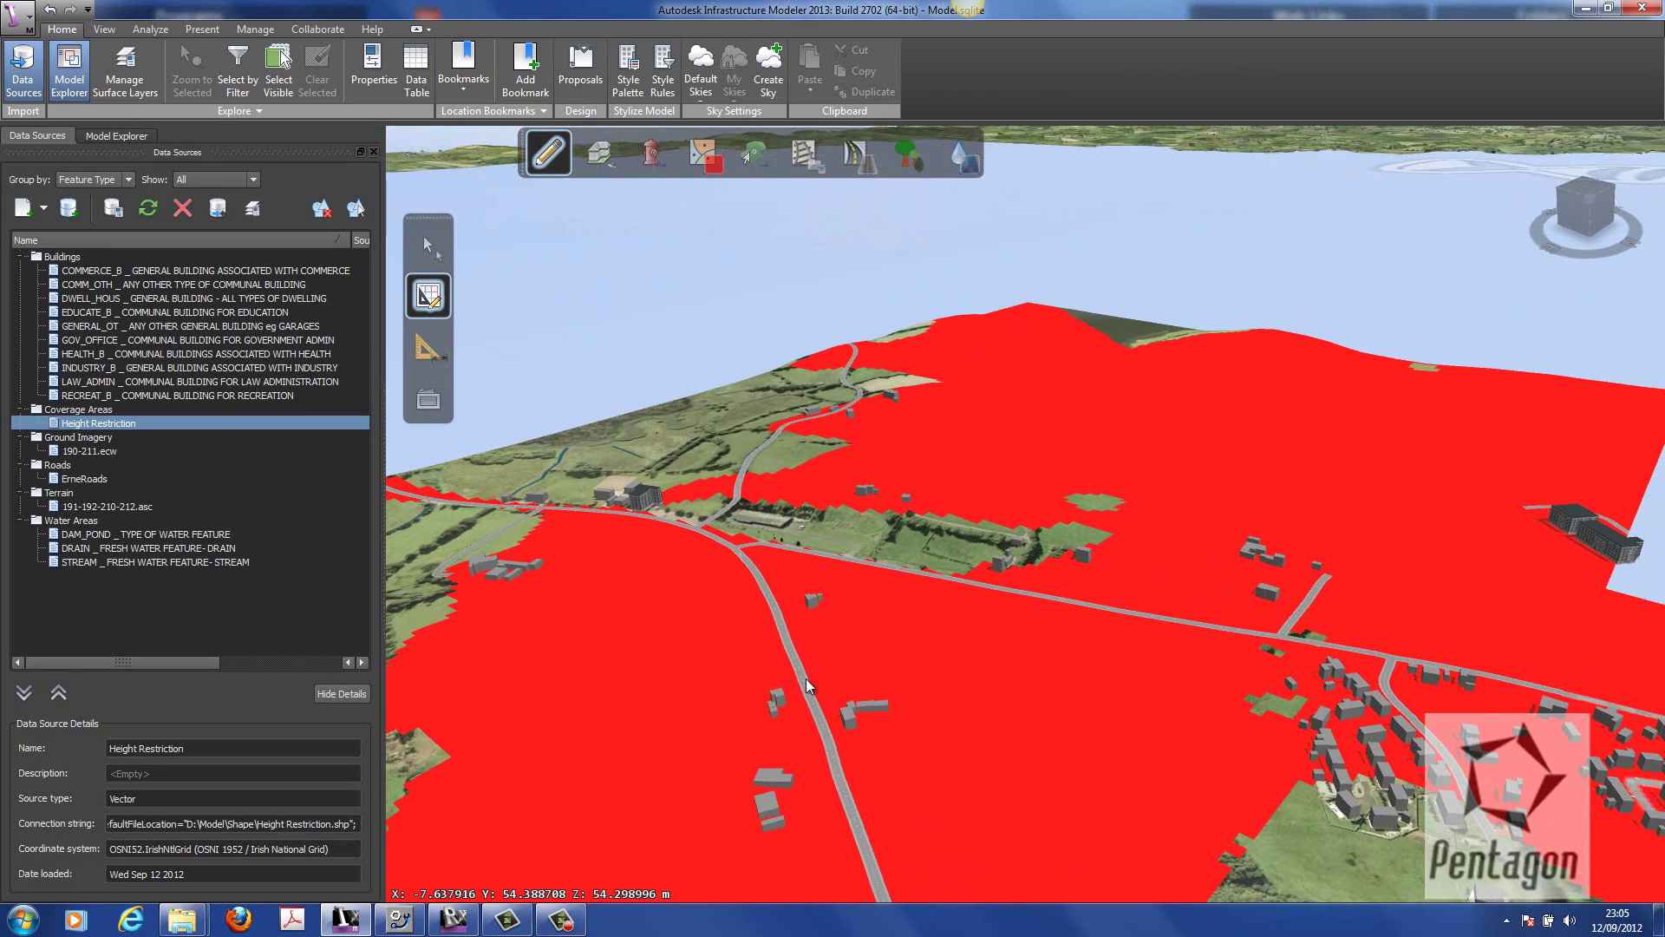
{"action": "scroll", "coordinate": [807, 685], "scroll_direction": "up", "scroll_amount": 8}
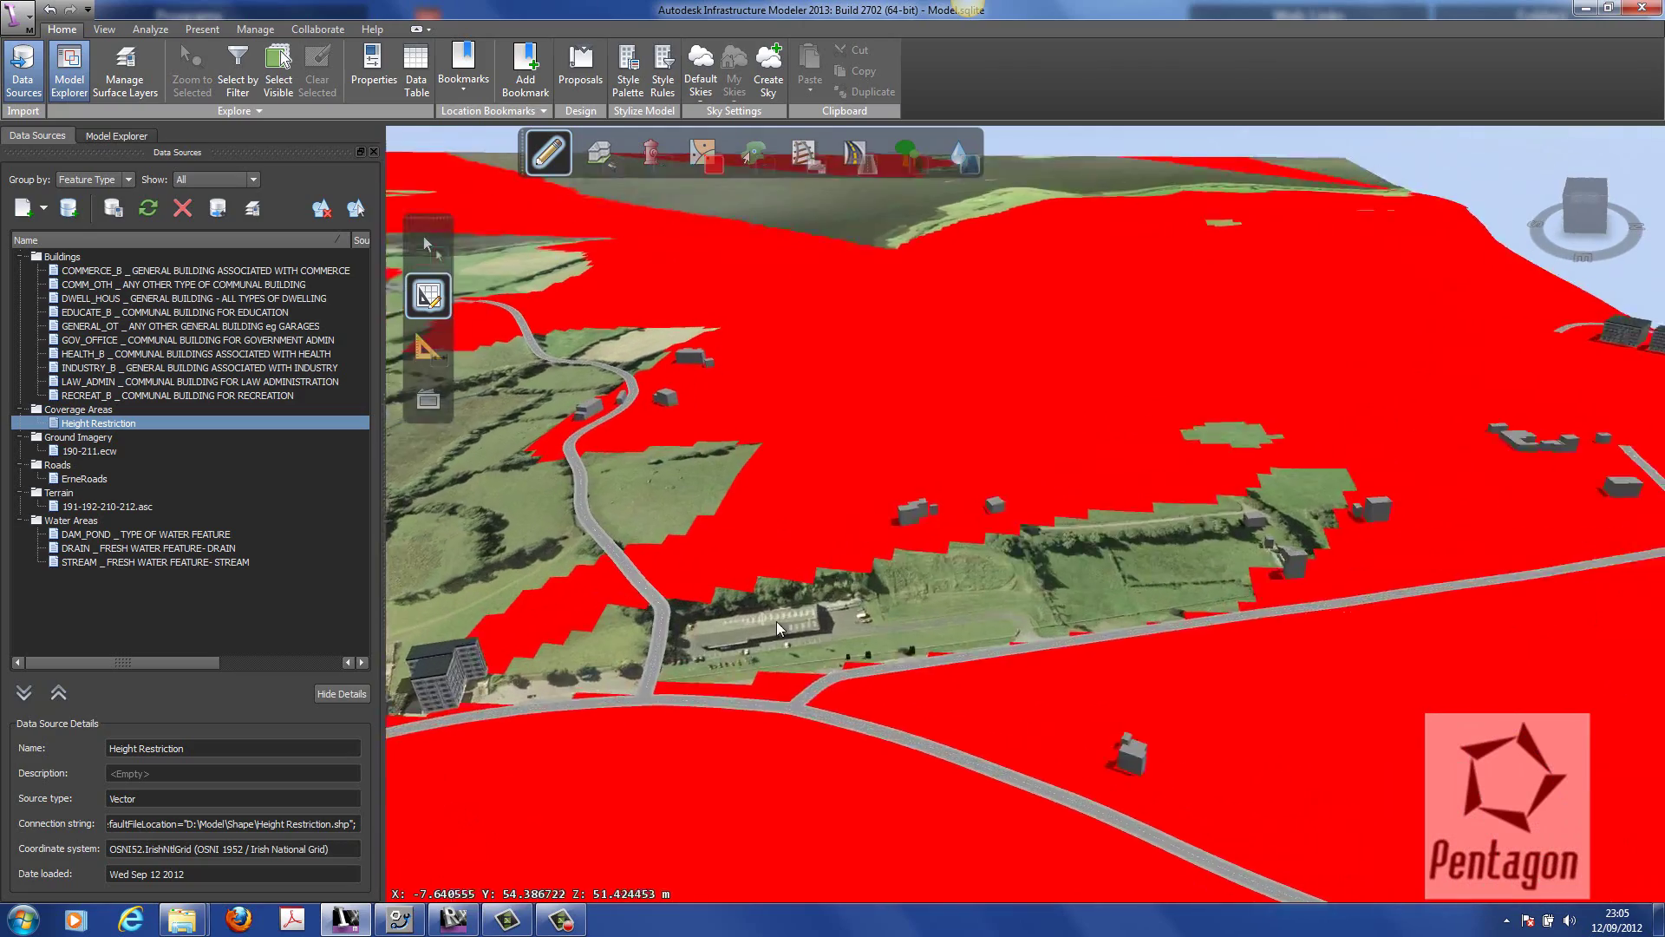
{"action": "scroll", "coordinate": [777, 621], "scroll_direction": "up", "scroll_amount": 3}
{"action": "left_click_drag", "start_coordinate": [969, 688], "coordinate": [820, 607]}
{"action": "scroll", "coordinate": [867, 575], "scroll_direction": "up", "scroll_amount": 2}
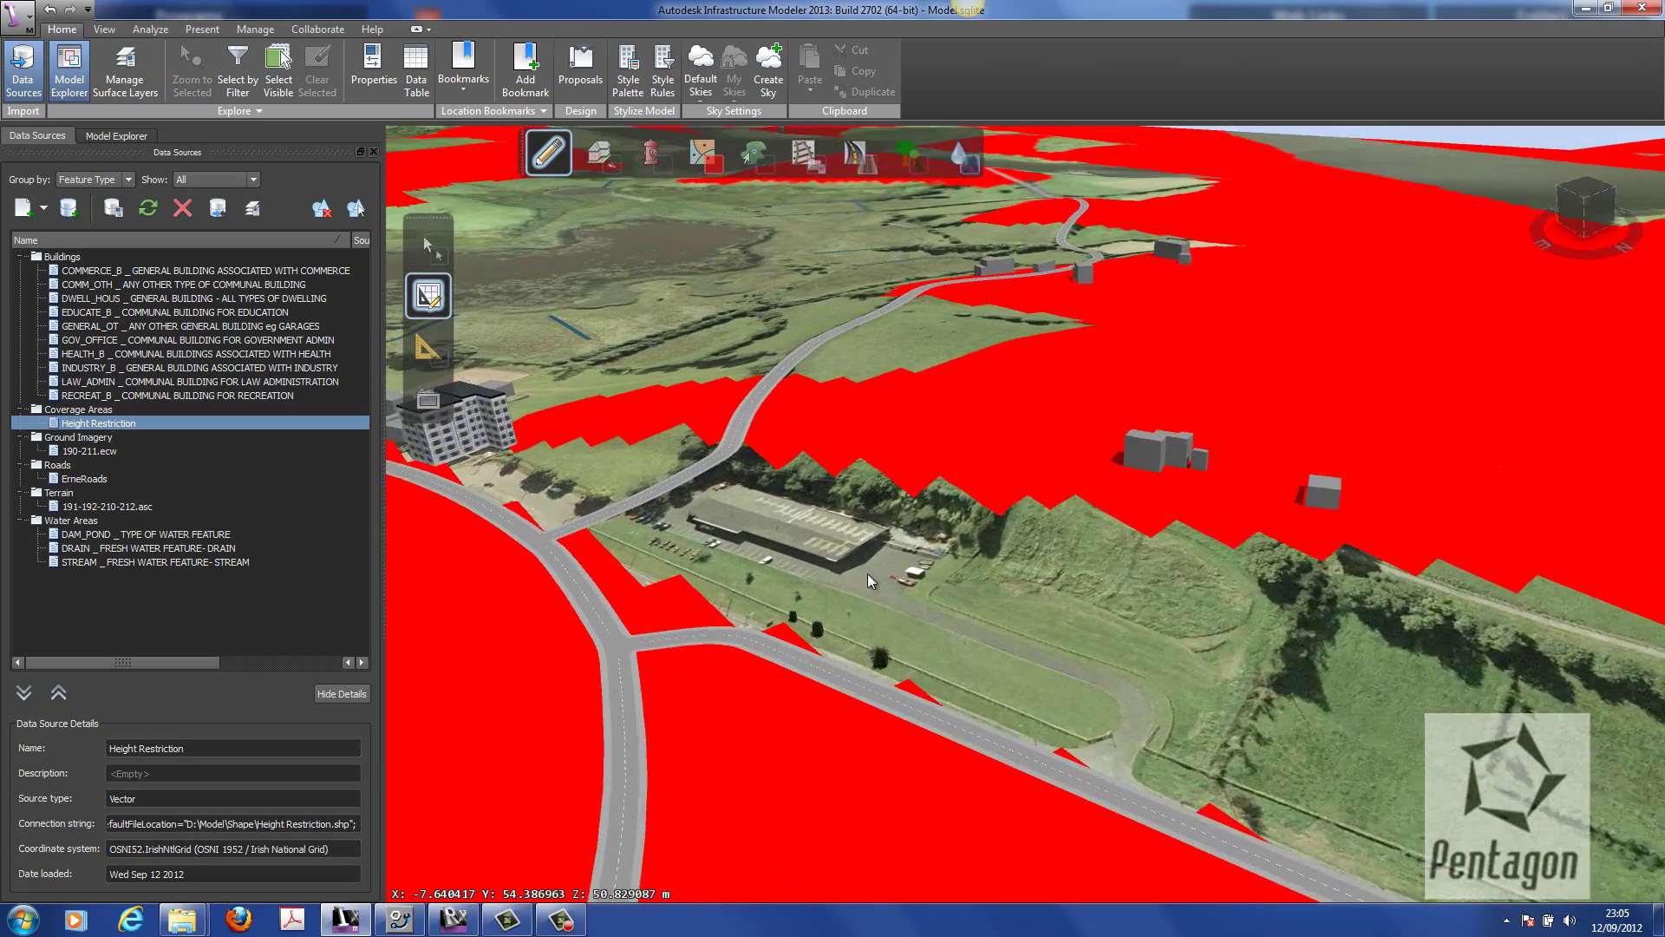
{"action": "middle_click_drag", "start_coordinate": [867, 574], "coordinate": [931, 582]}
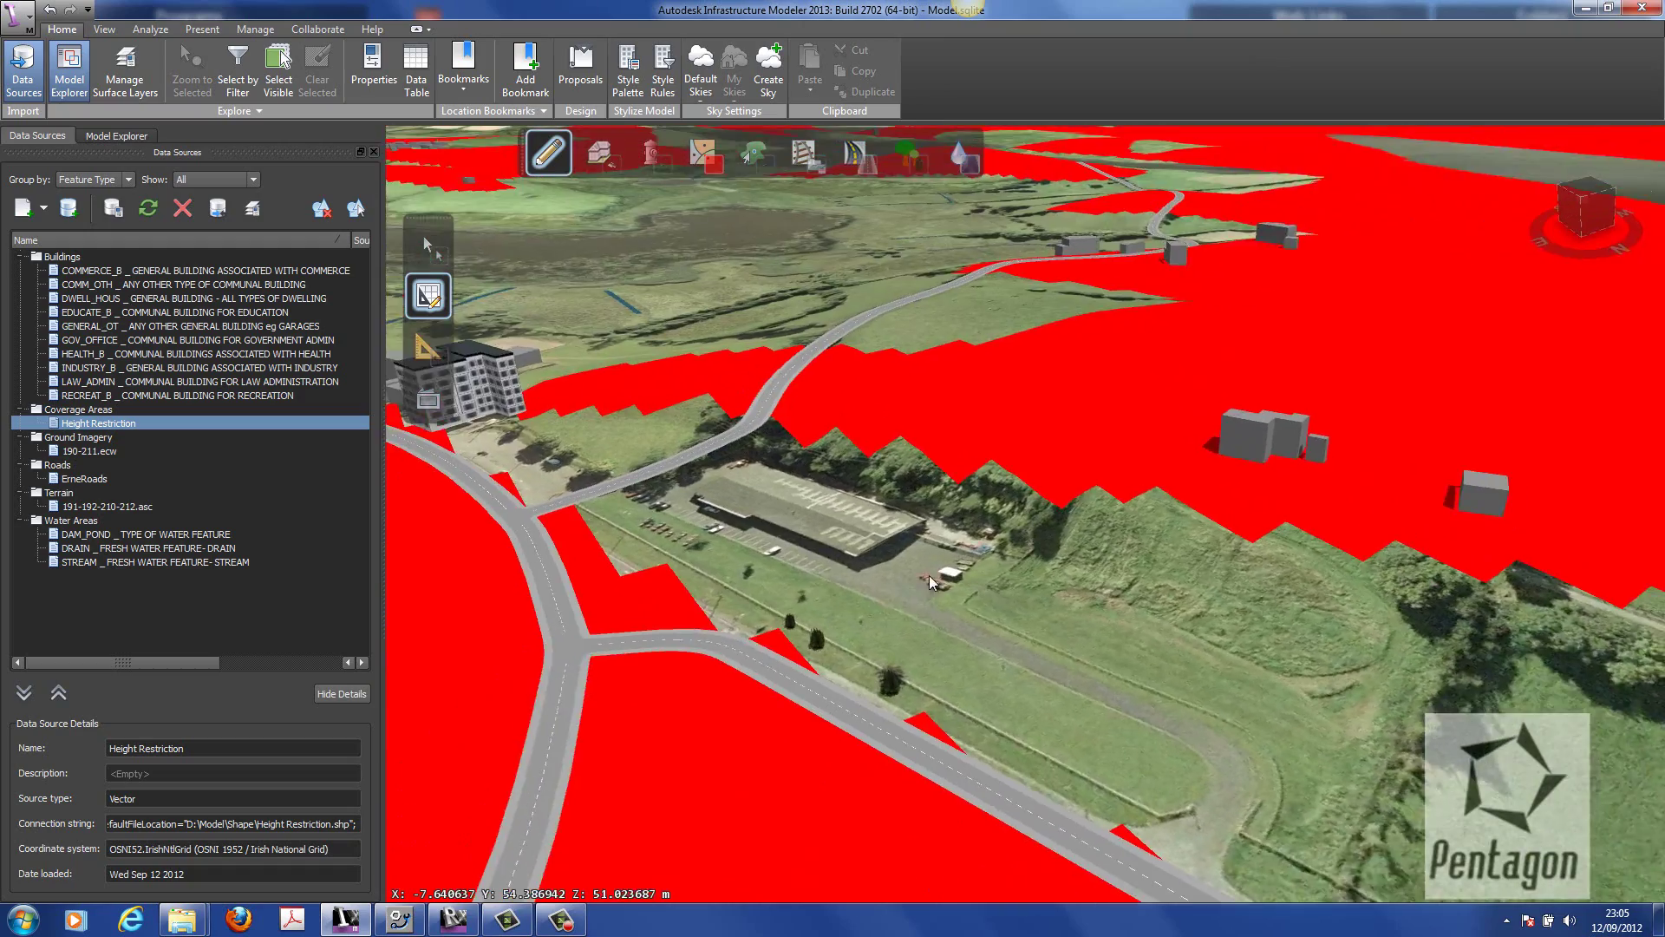
{"action": "left_click_drag", "start_coordinate": [930, 581], "coordinate": [918, 413]}
{"action": "scroll", "coordinate": [952, 463], "scroll_direction": "down", "scroll_amount": 6}
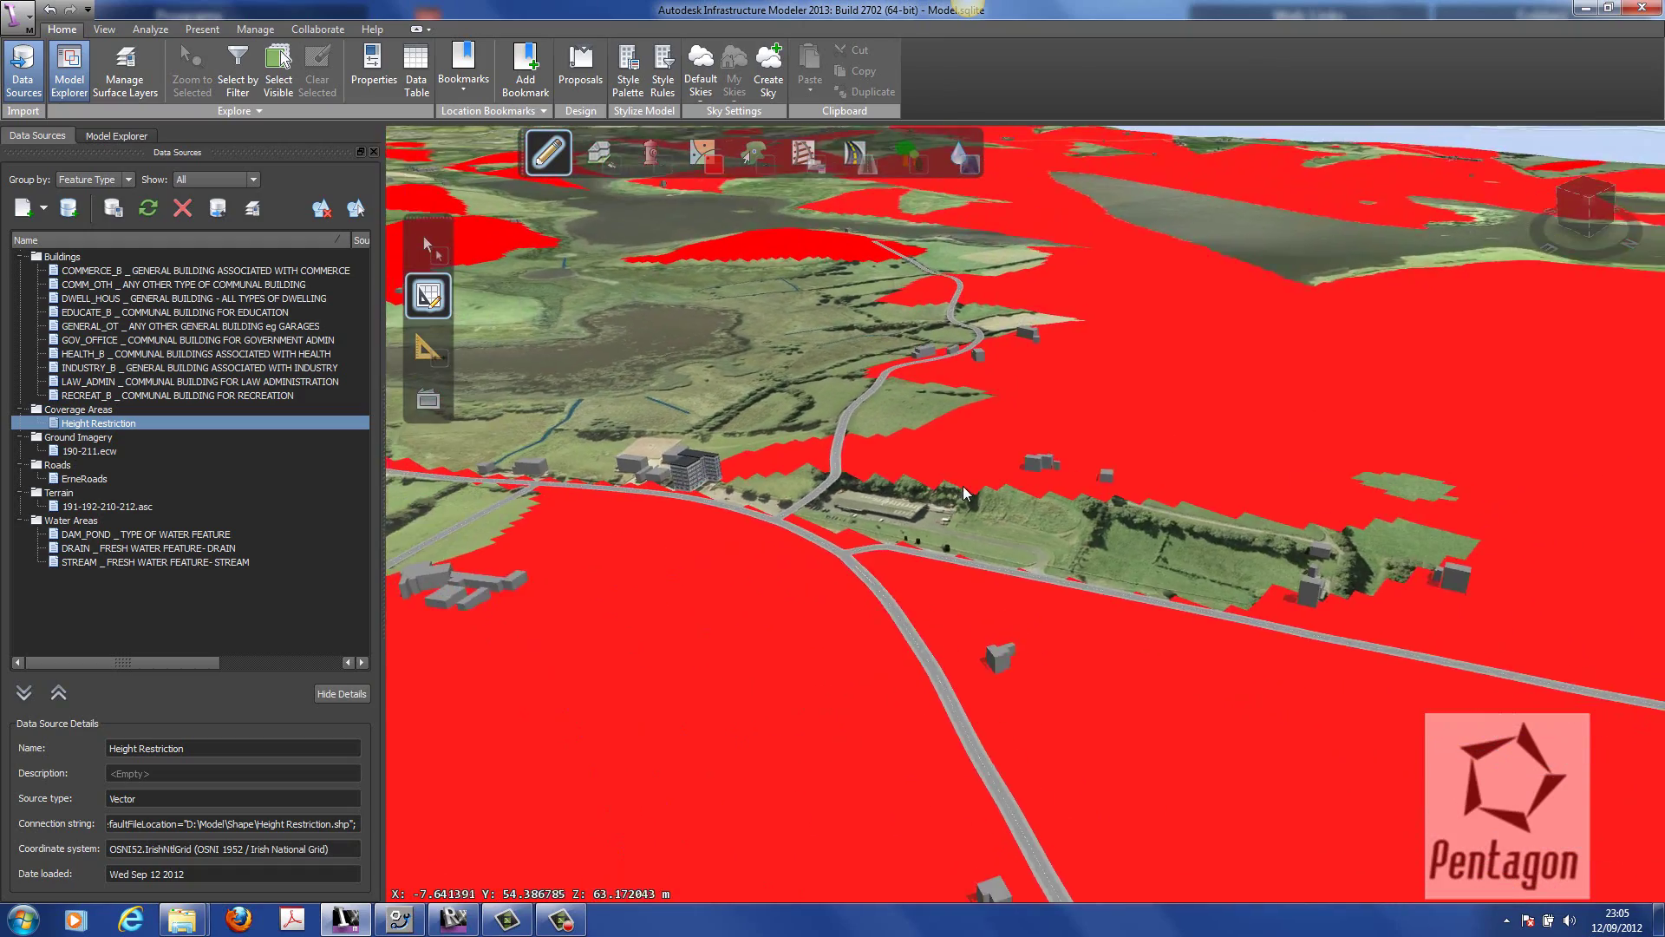
{"action": "middle_click_drag", "start_coordinate": [965, 493], "coordinate": [930, 531]}
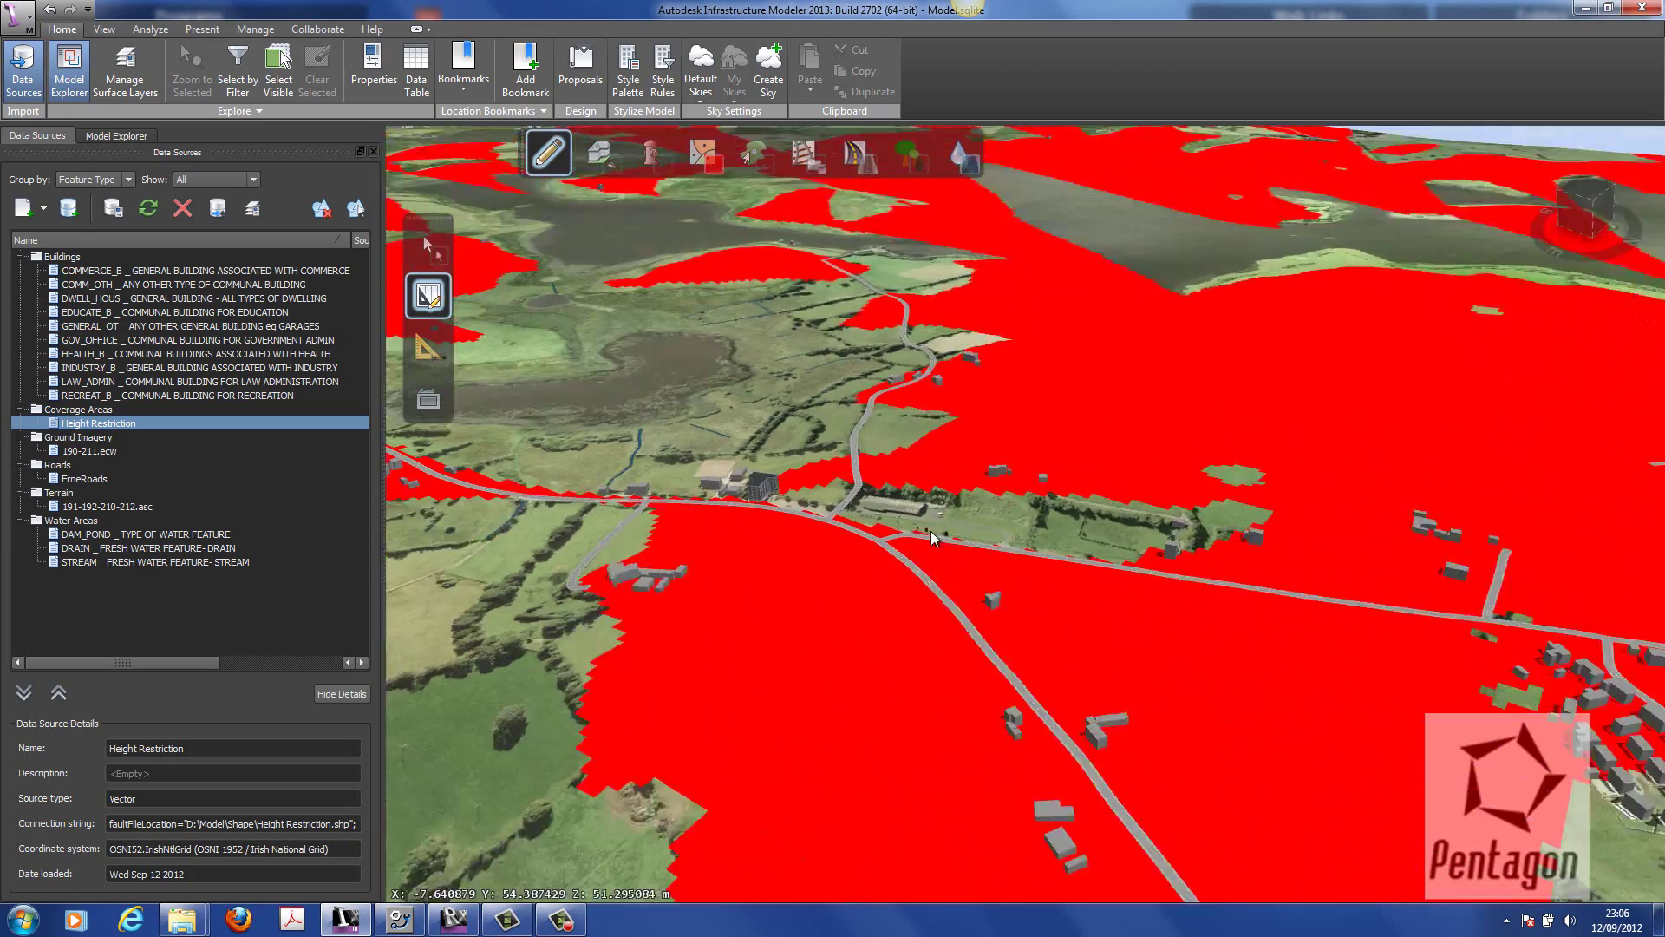
{"action": "scroll", "coordinate": [930, 531], "scroll_direction": "up", "scroll_amount": 6}
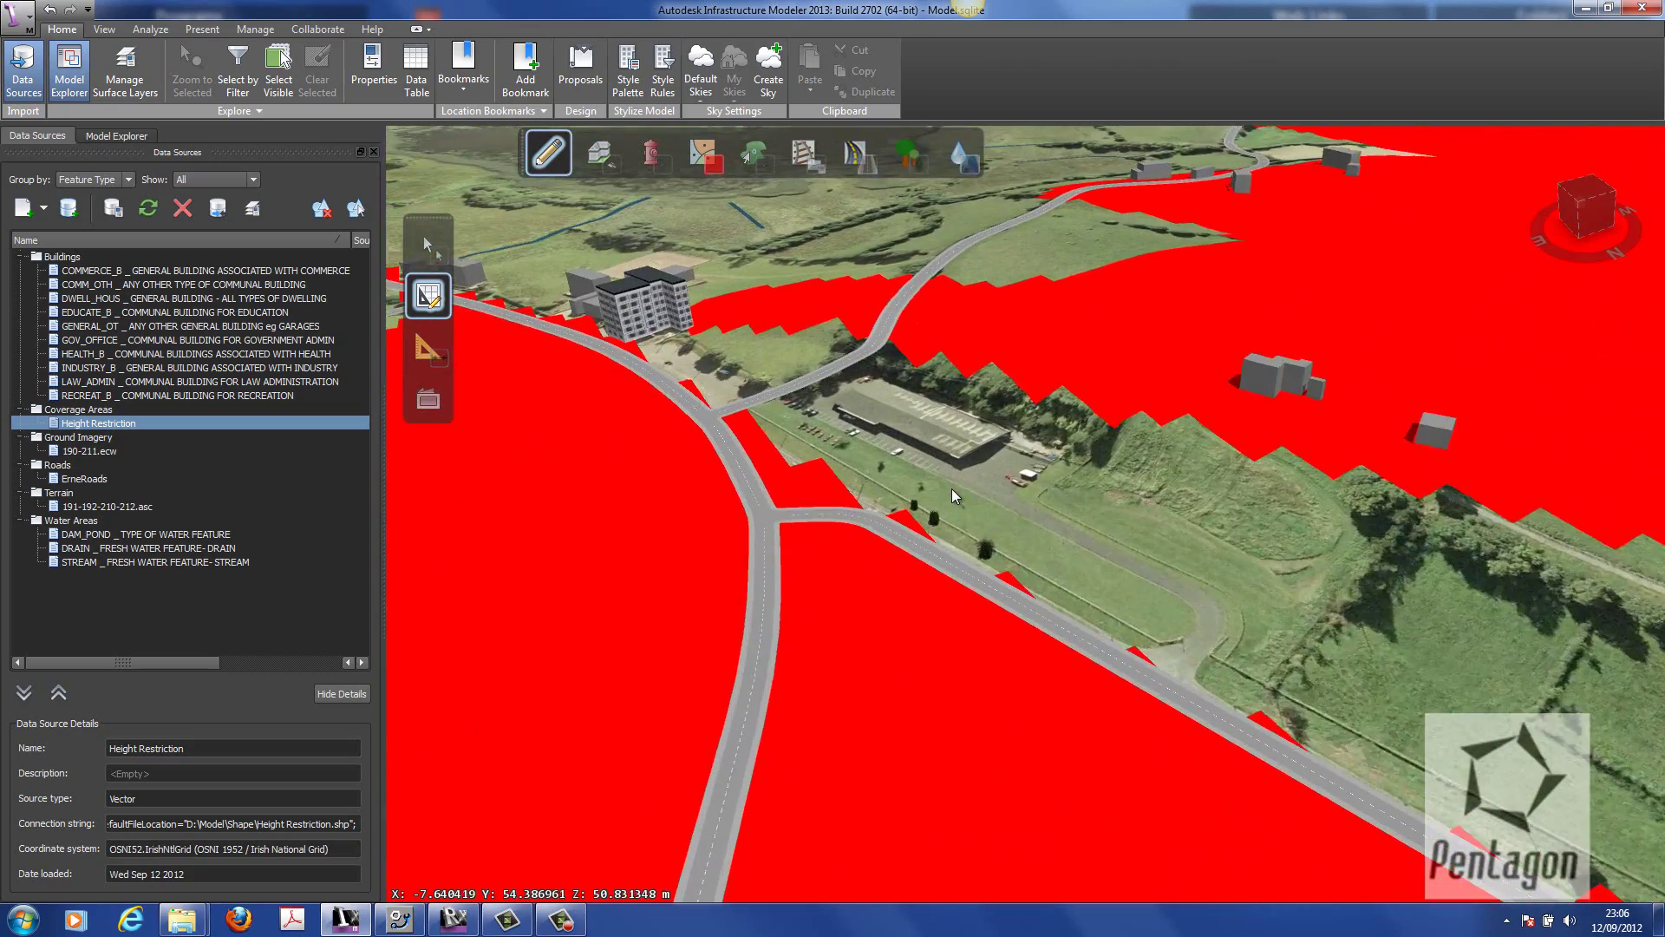
{"action": "scroll", "coordinate": [951, 488], "scroll_direction": "up", "scroll_amount": 4}
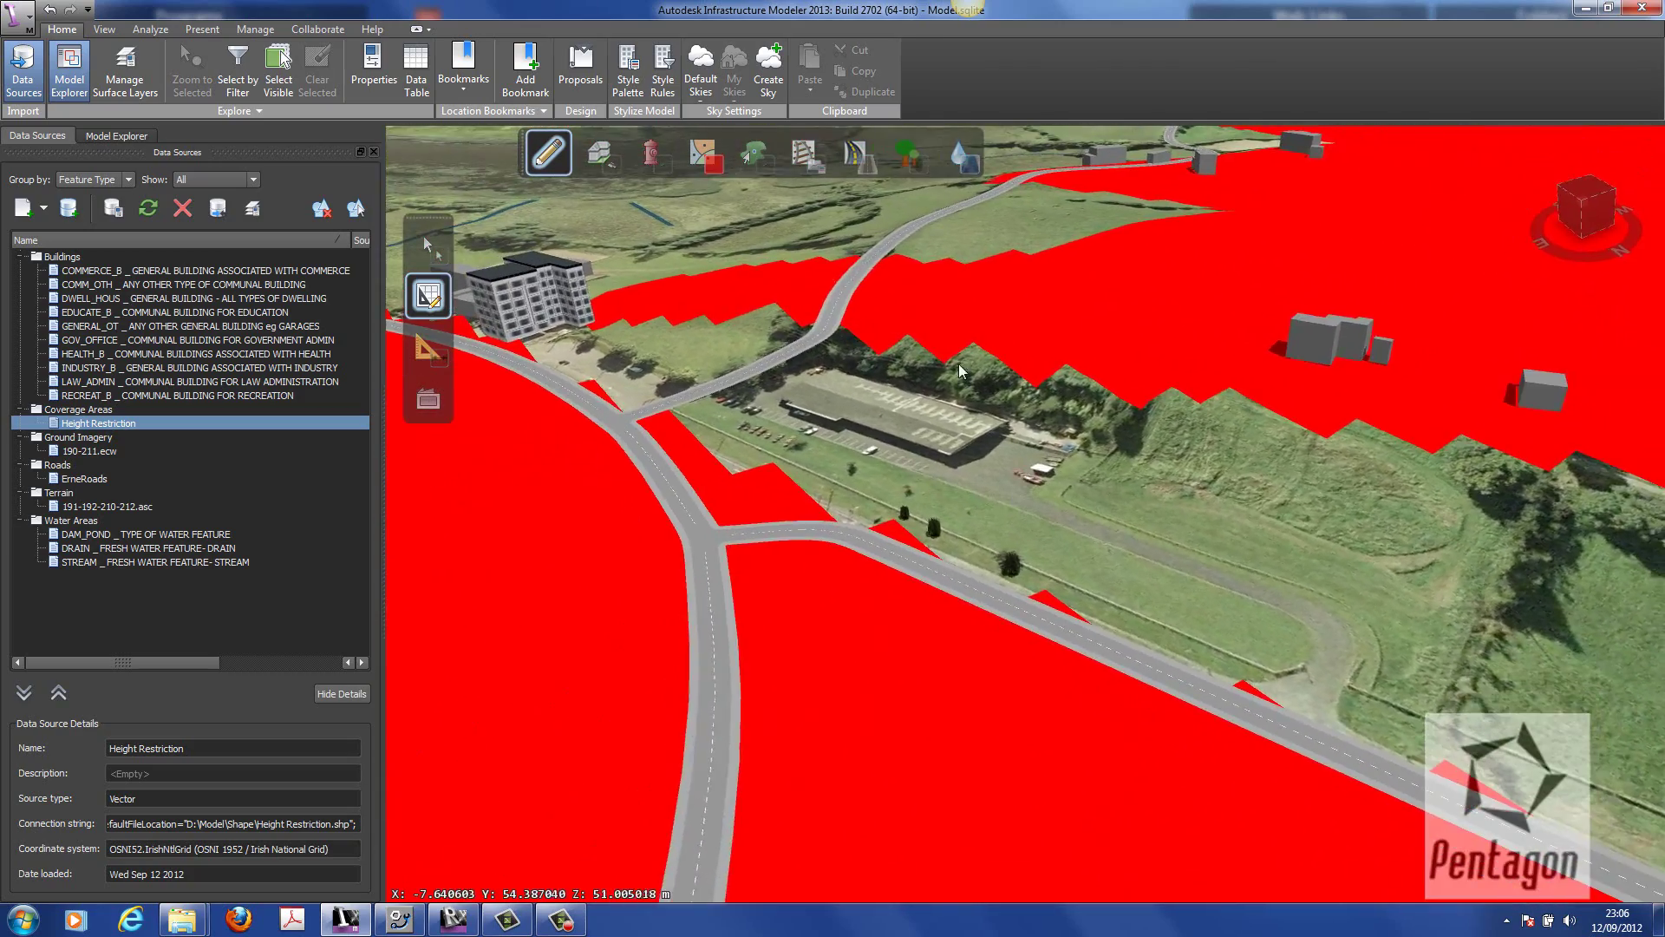
{"action": "left_click_drag", "start_coordinate": [886, 511], "coordinate": [1060, 559]}
{"action": "scroll", "coordinate": [1060, 560], "scroll_direction": "down", "scroll_amount": 3}
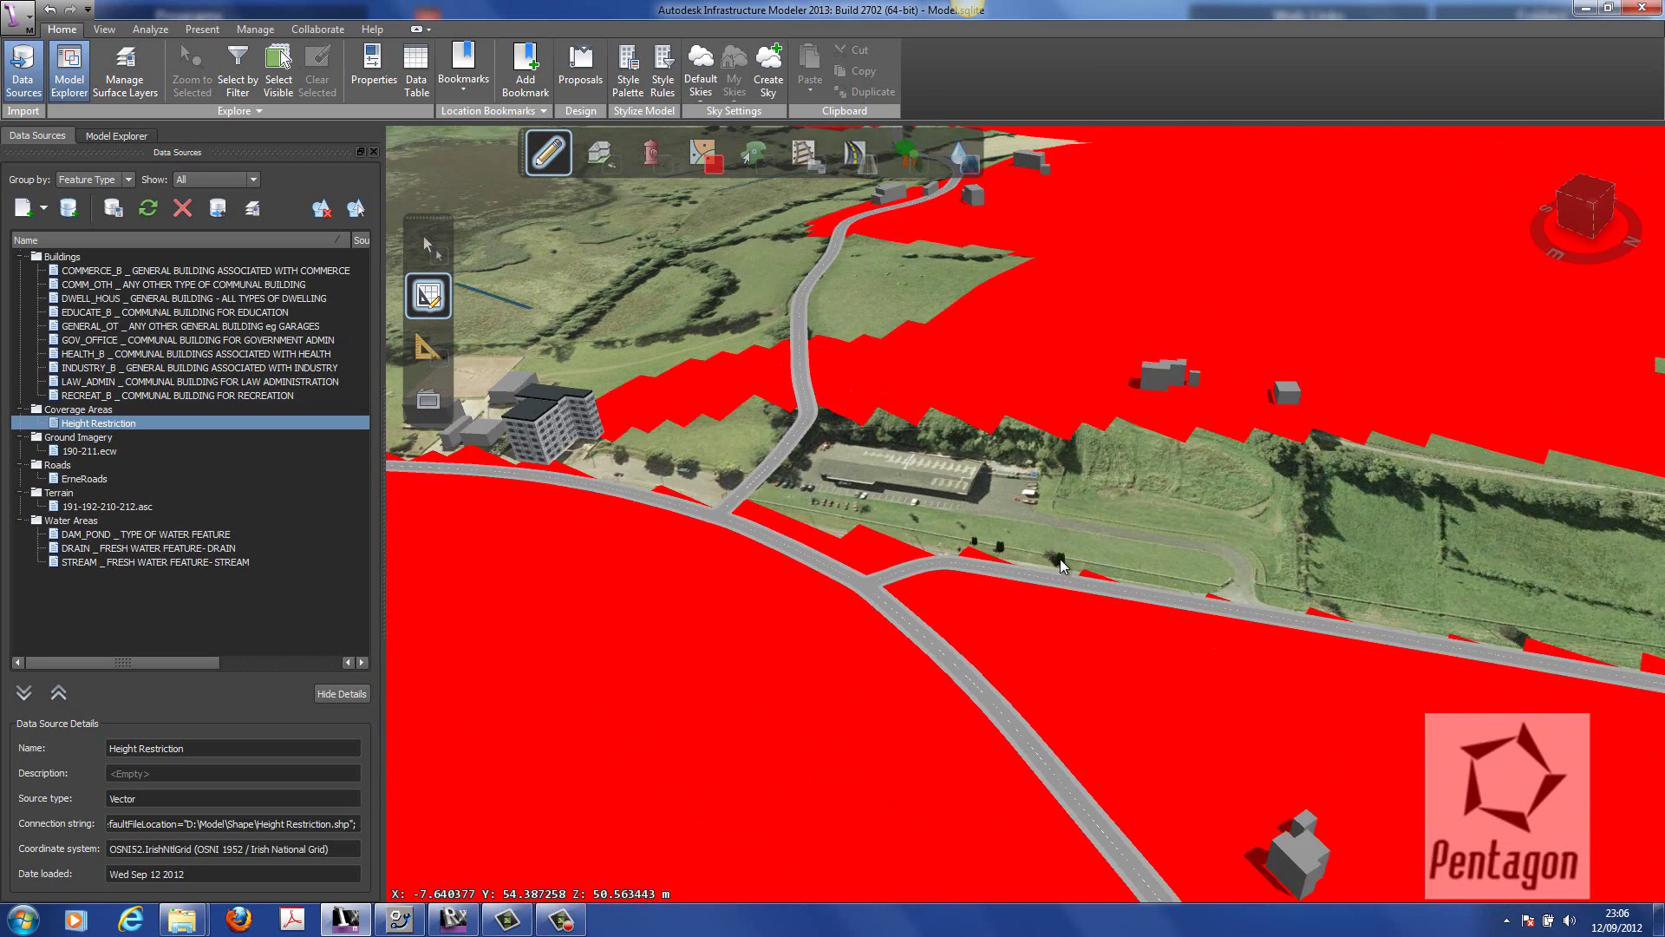
{"action": "scroll", "coordinate": [1060, 559], "scroll_direction": "down", "scroll_amount": 2}
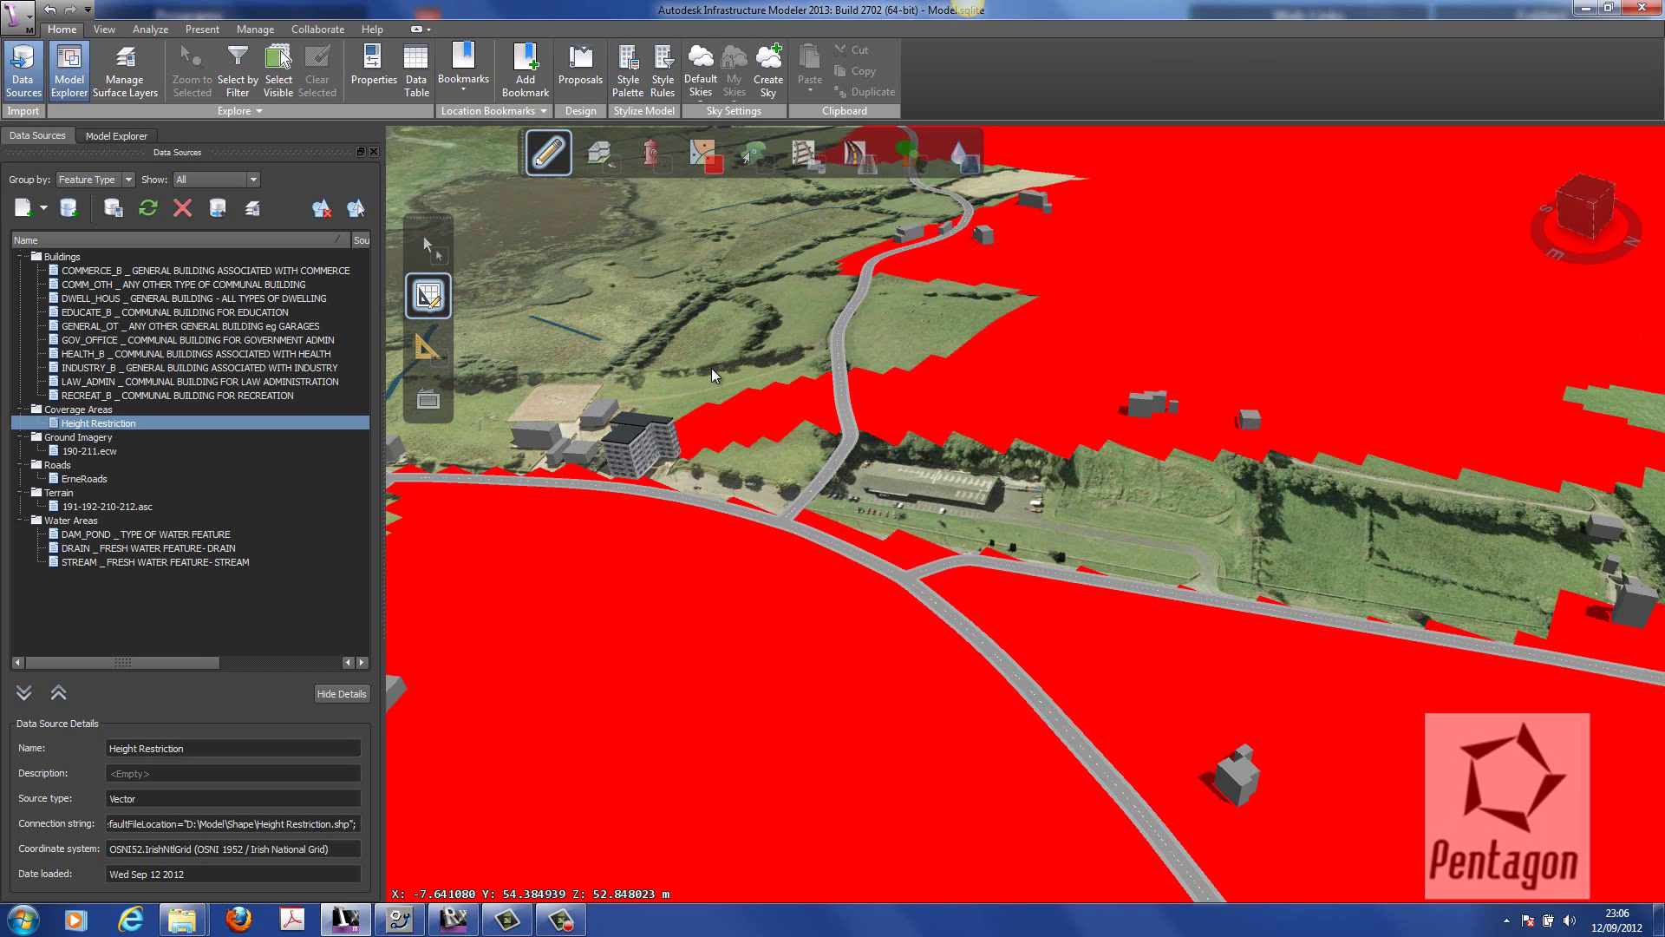
- Turn off the Height Restriction surface layer and inspect the proposed site beside the road junction
{"action": "left_click", "coordinate": [132, 84]}
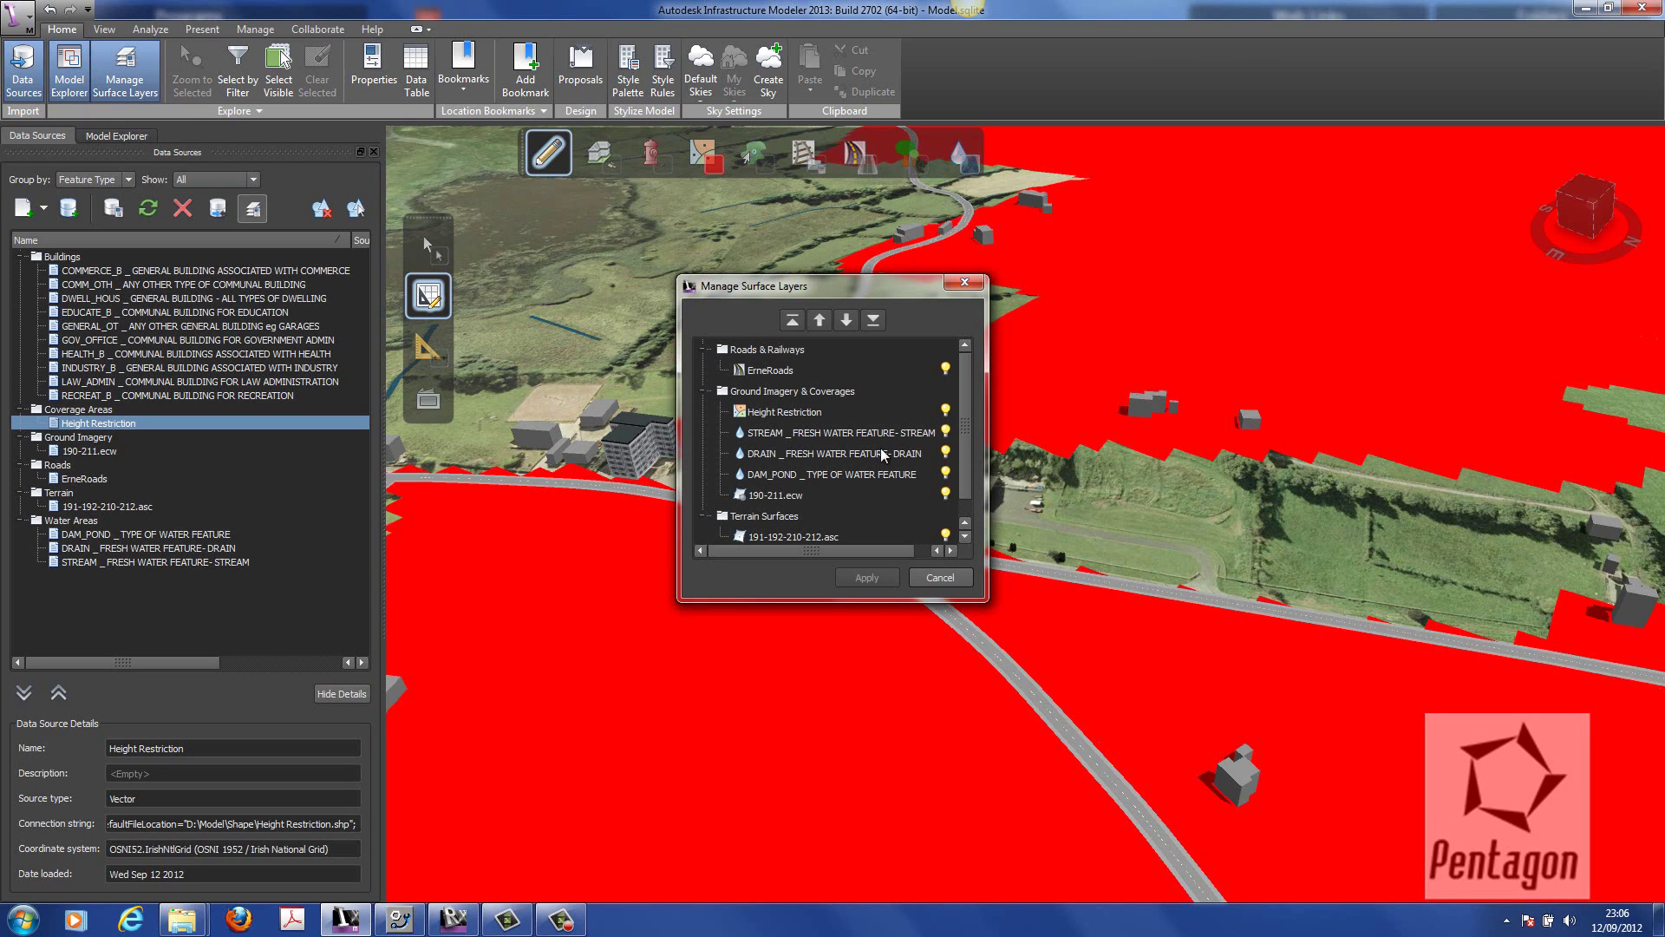
{"action": "left_click_drag", "start_coordinate": [961, 388], "coordinate": [965, 385]}
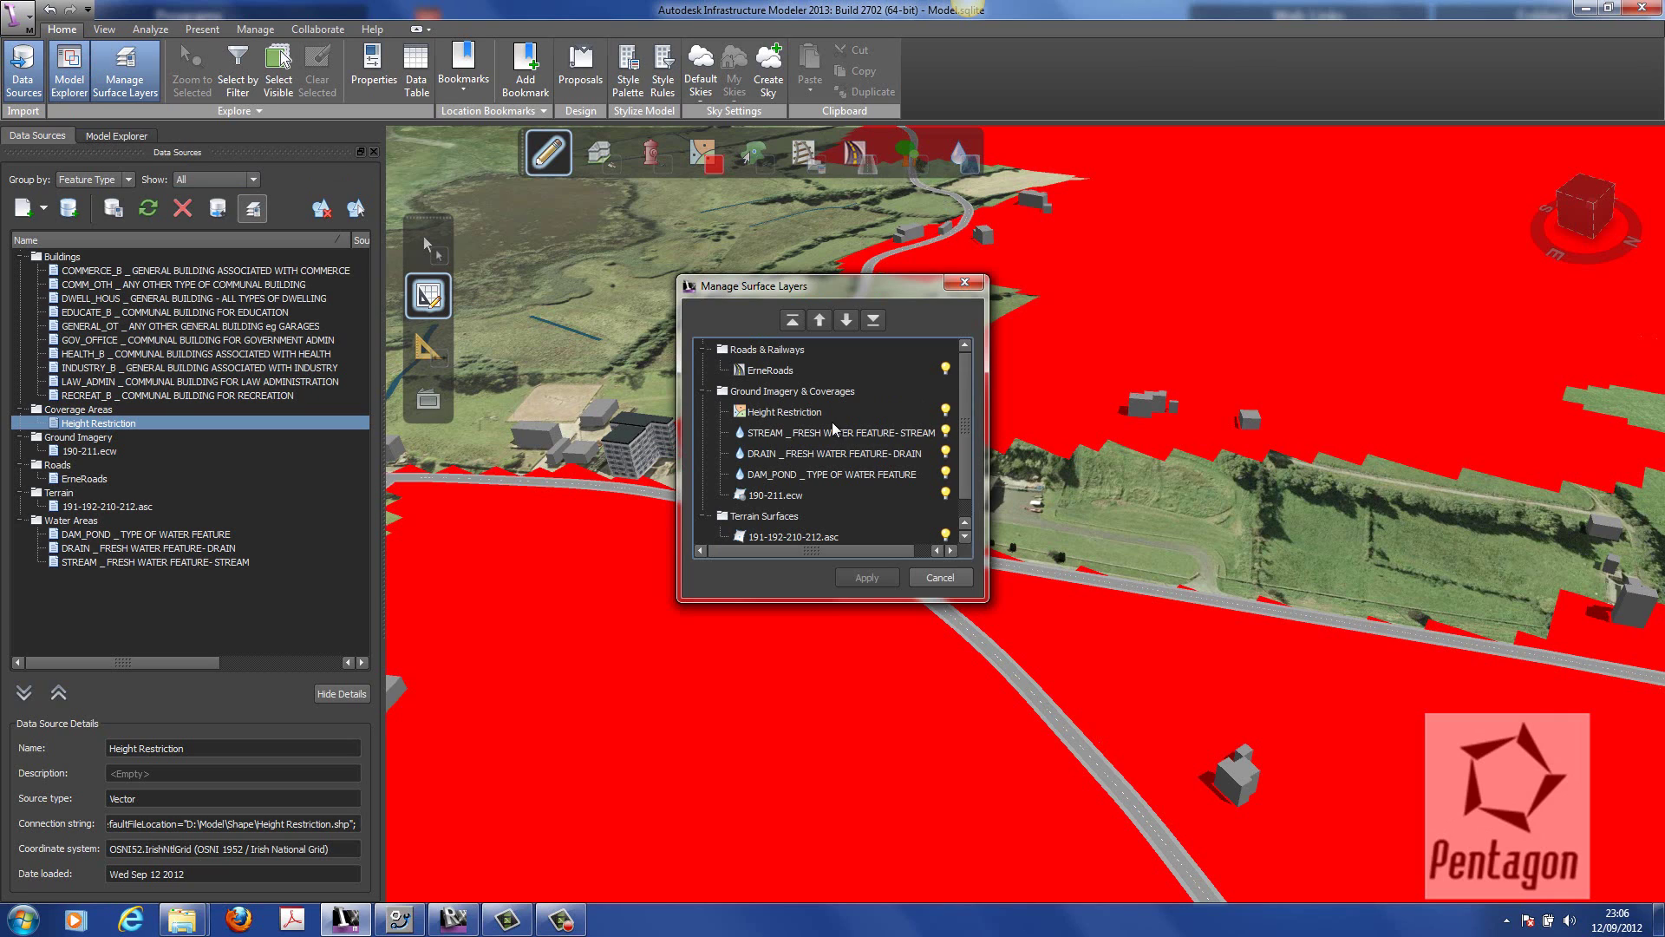
{"action": "left_click", "coordinate": [941, 415]}
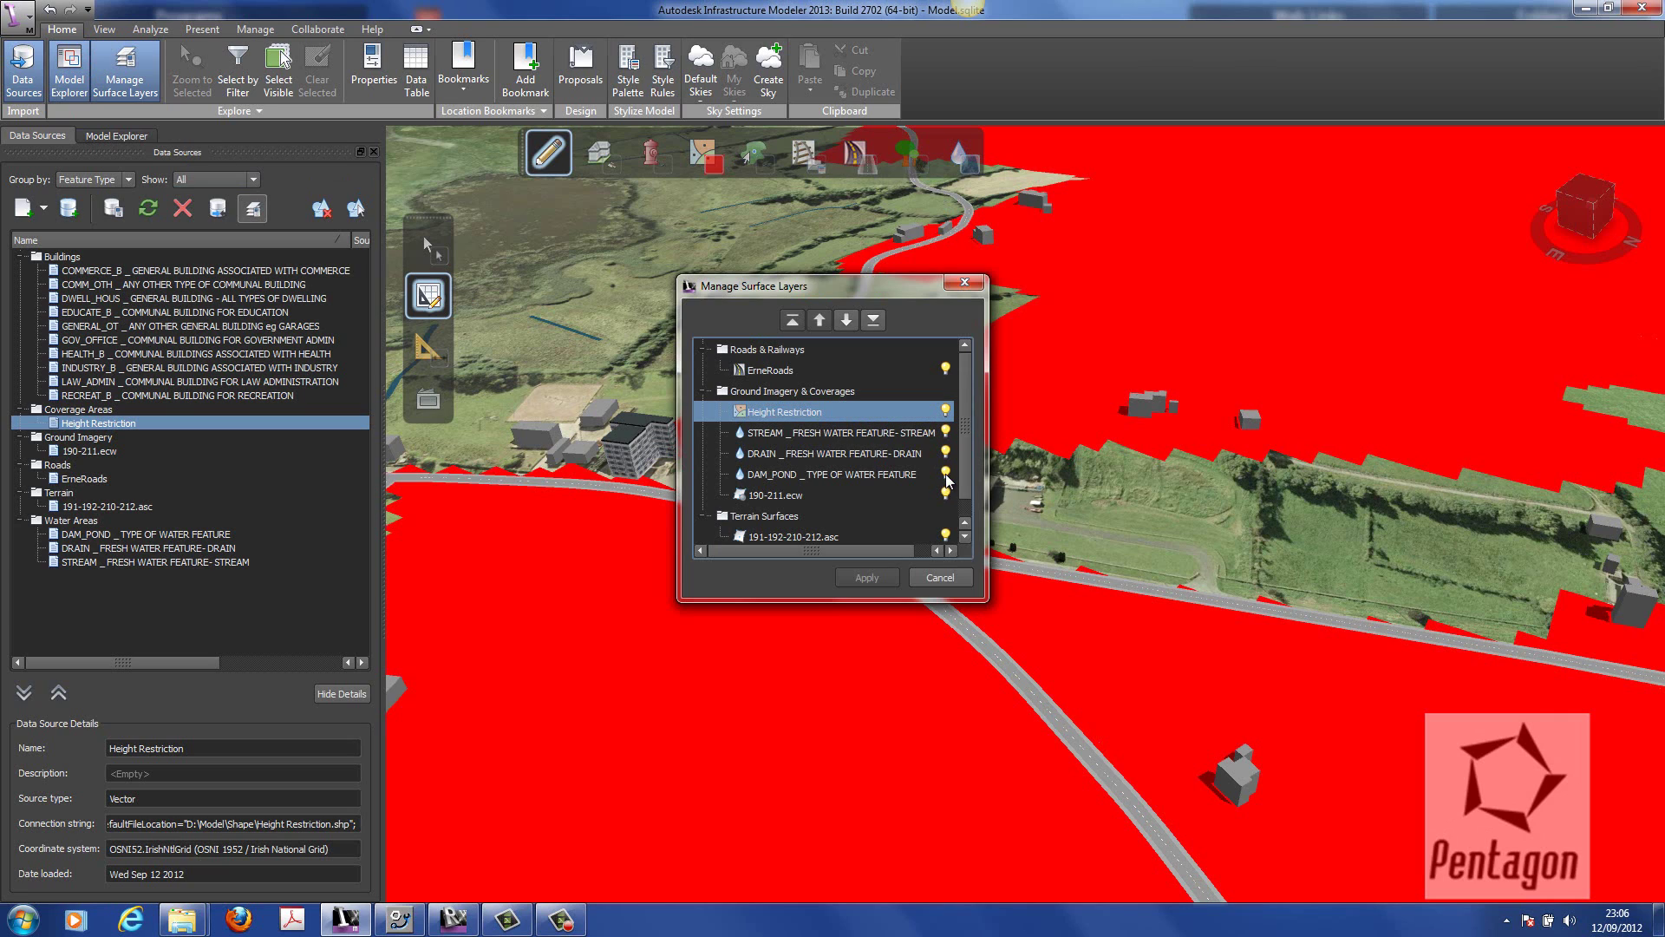
{"action": "left_click", "coordinate": [946, 410]}
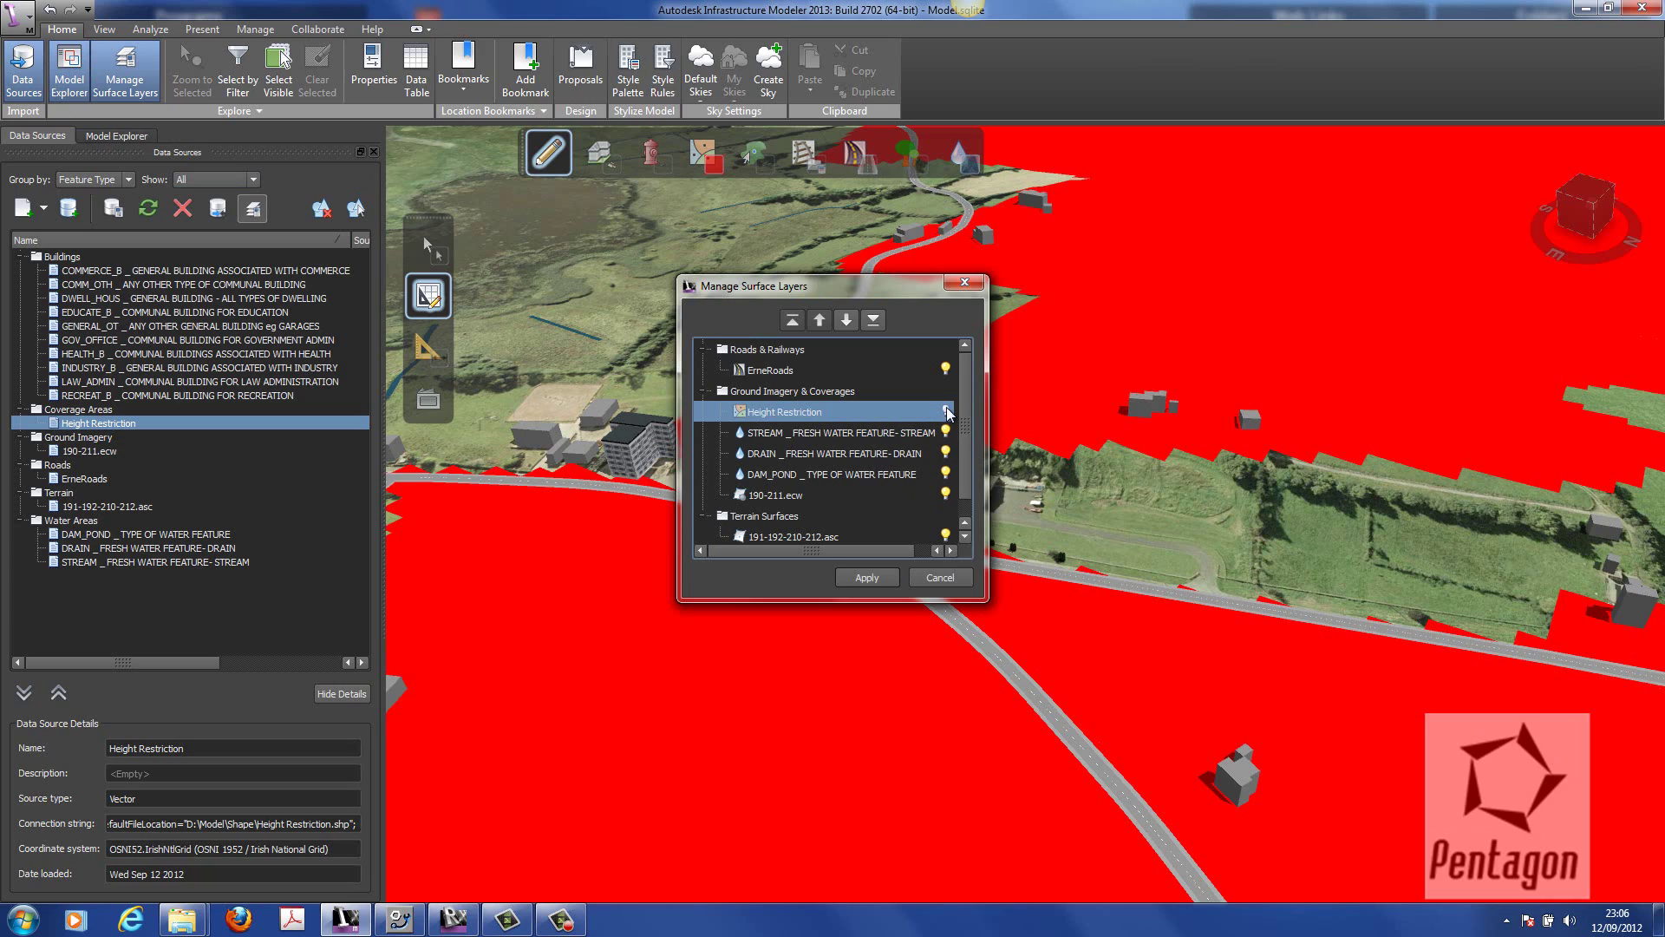
{"action": "left_click", "coordinate": [888, 579]}
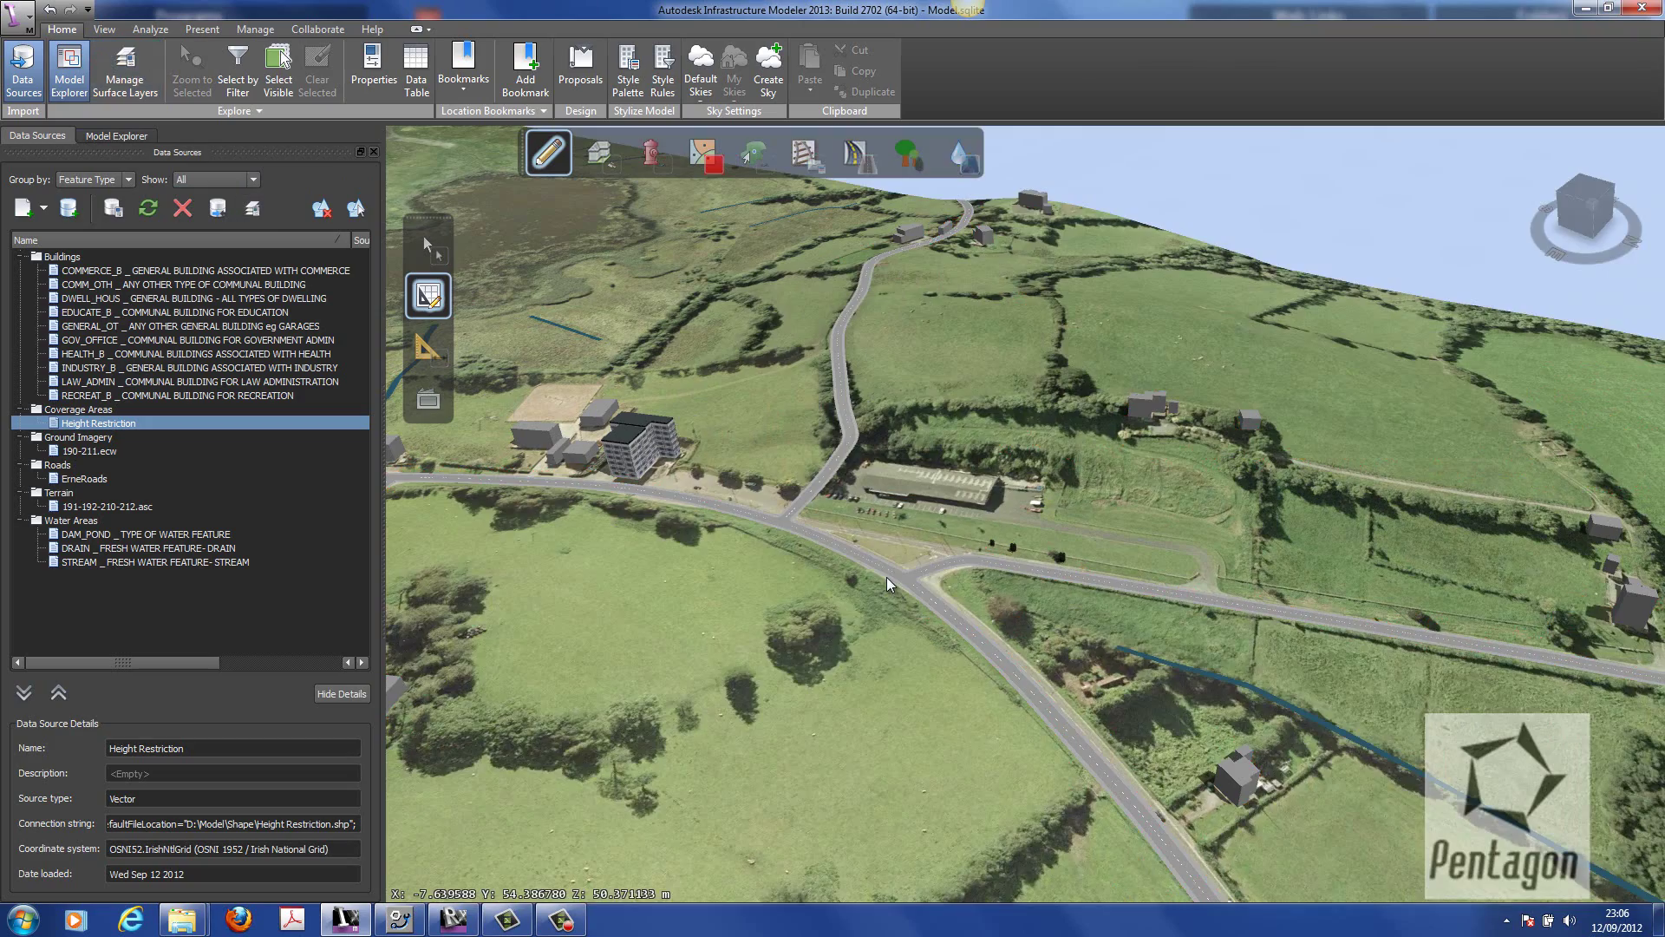
{"action": "left_click_drag", "start_coordinate": [1078, 545], "coordinate": [970, 552]}
{"action": "scroll", "coordinate": [1039, 517], "scroll_direction": "up", "scroll_amount": 4}
{"action": "middle_click_drag", "start_coordinate": [969, 552], "coordinate": [1133, 784]}
{"action": "scroll", "coordinate": [1077, 677], "scroll_direction": "down", "scroll_amount": 4}
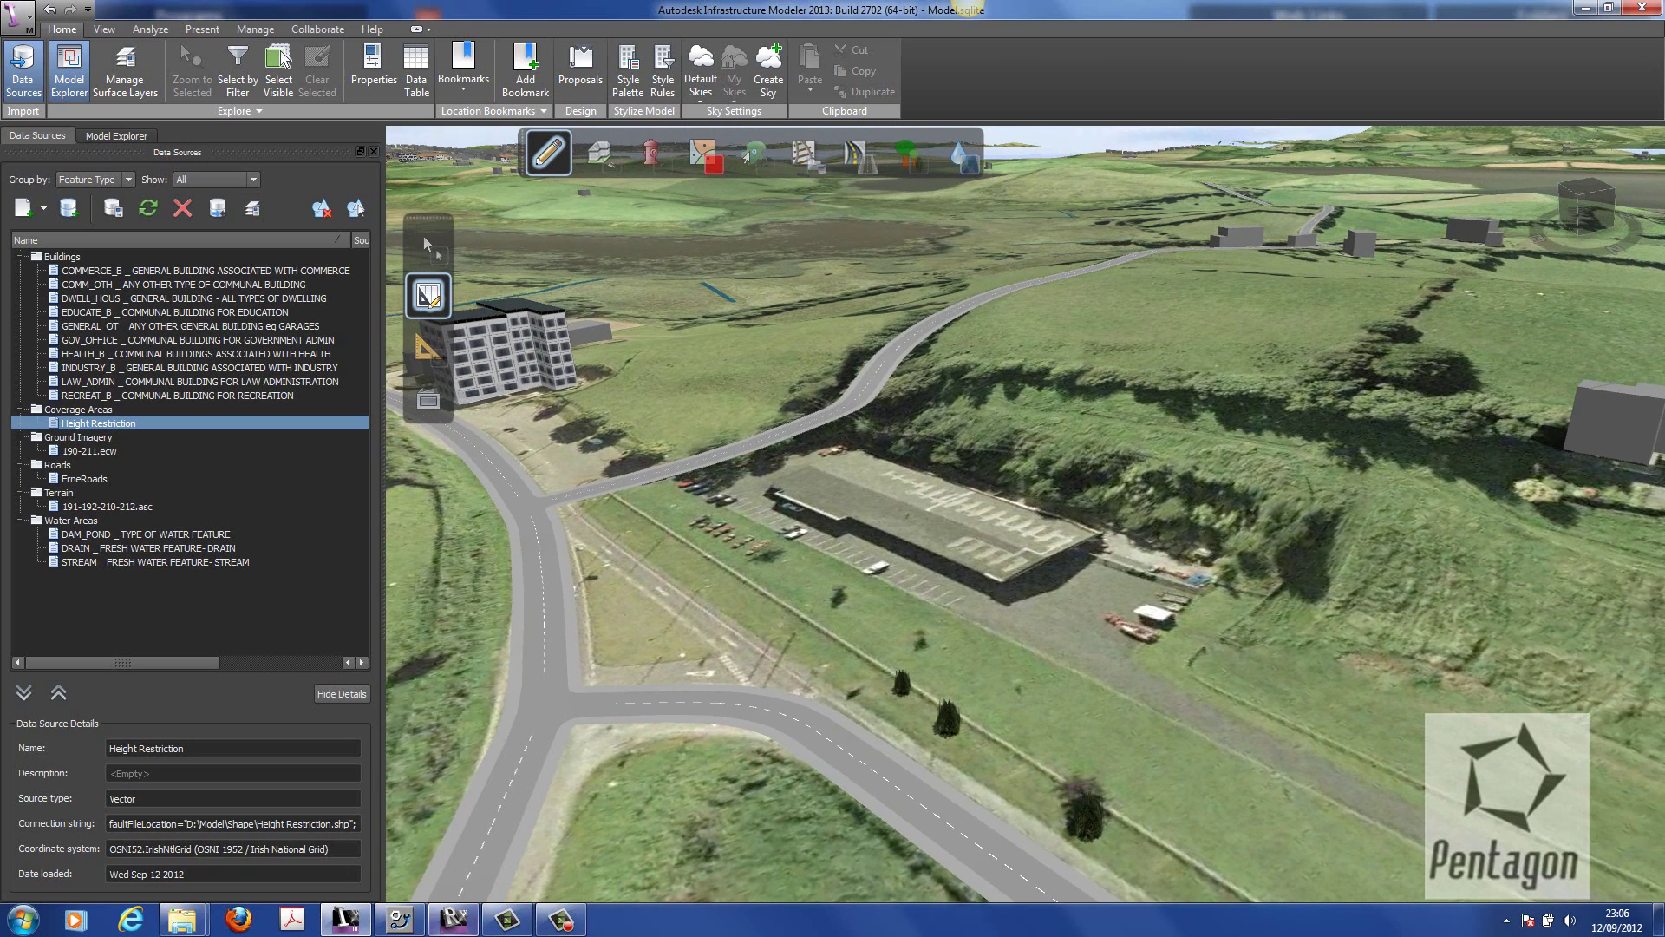
- Switch to Revit and open the default 3D view of the Primary School-Architecture model to inspect the school building
{"action": "left_click", "coordinate": [445, 921]}
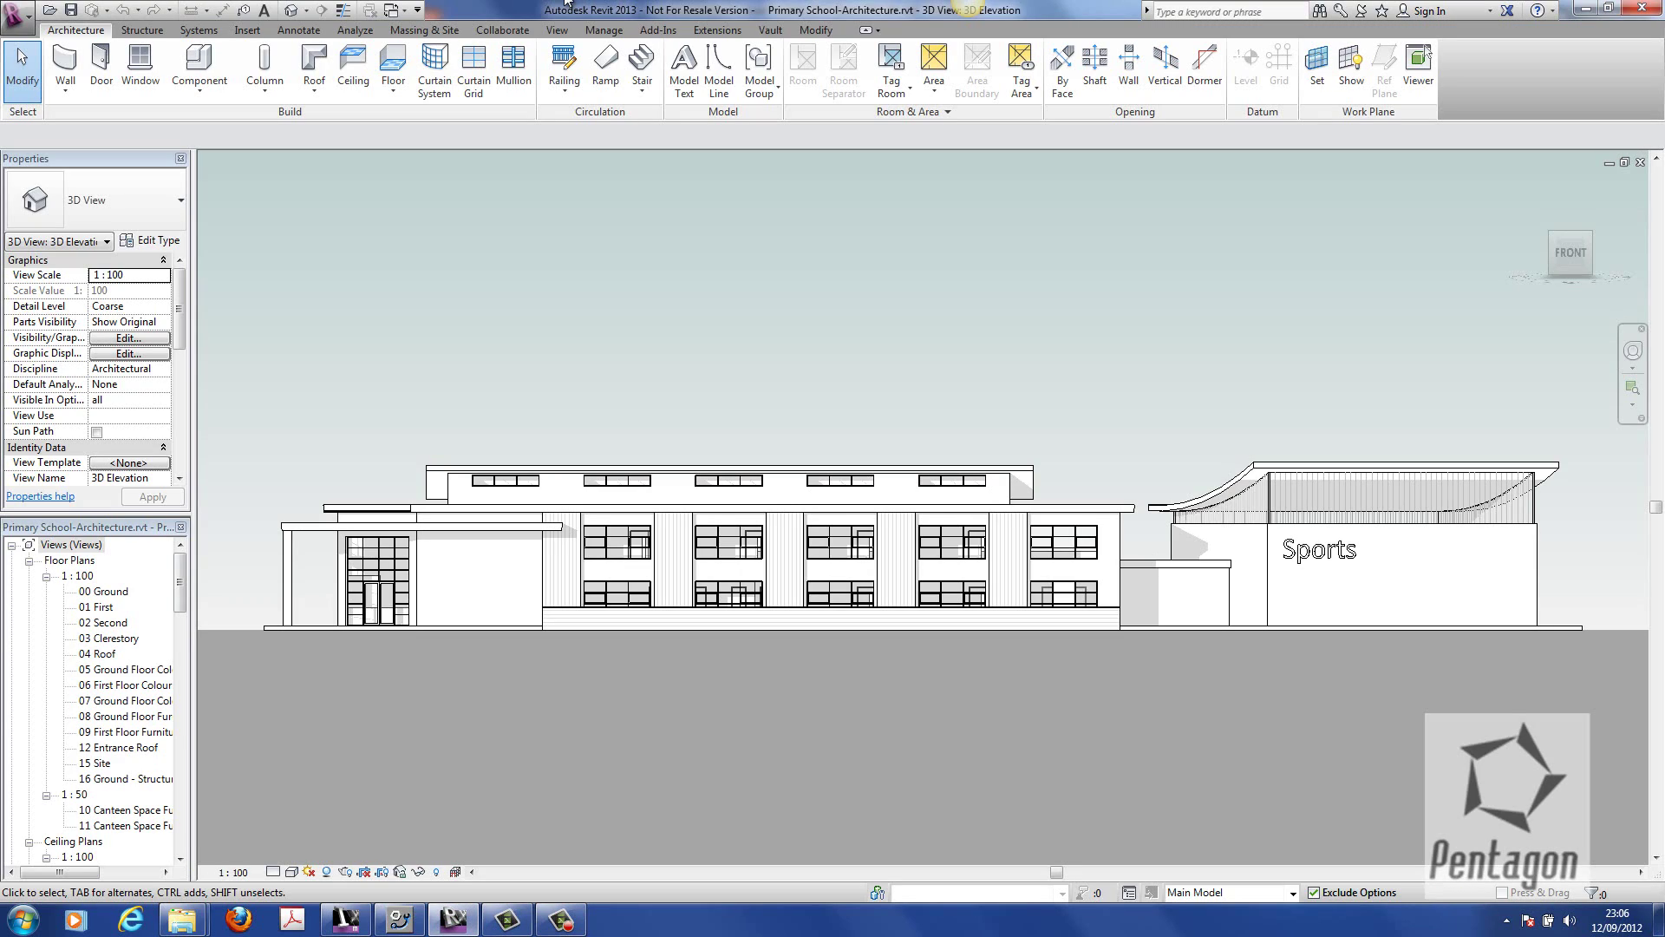
{"action": "left_click", "coordinate": [289, 11]}
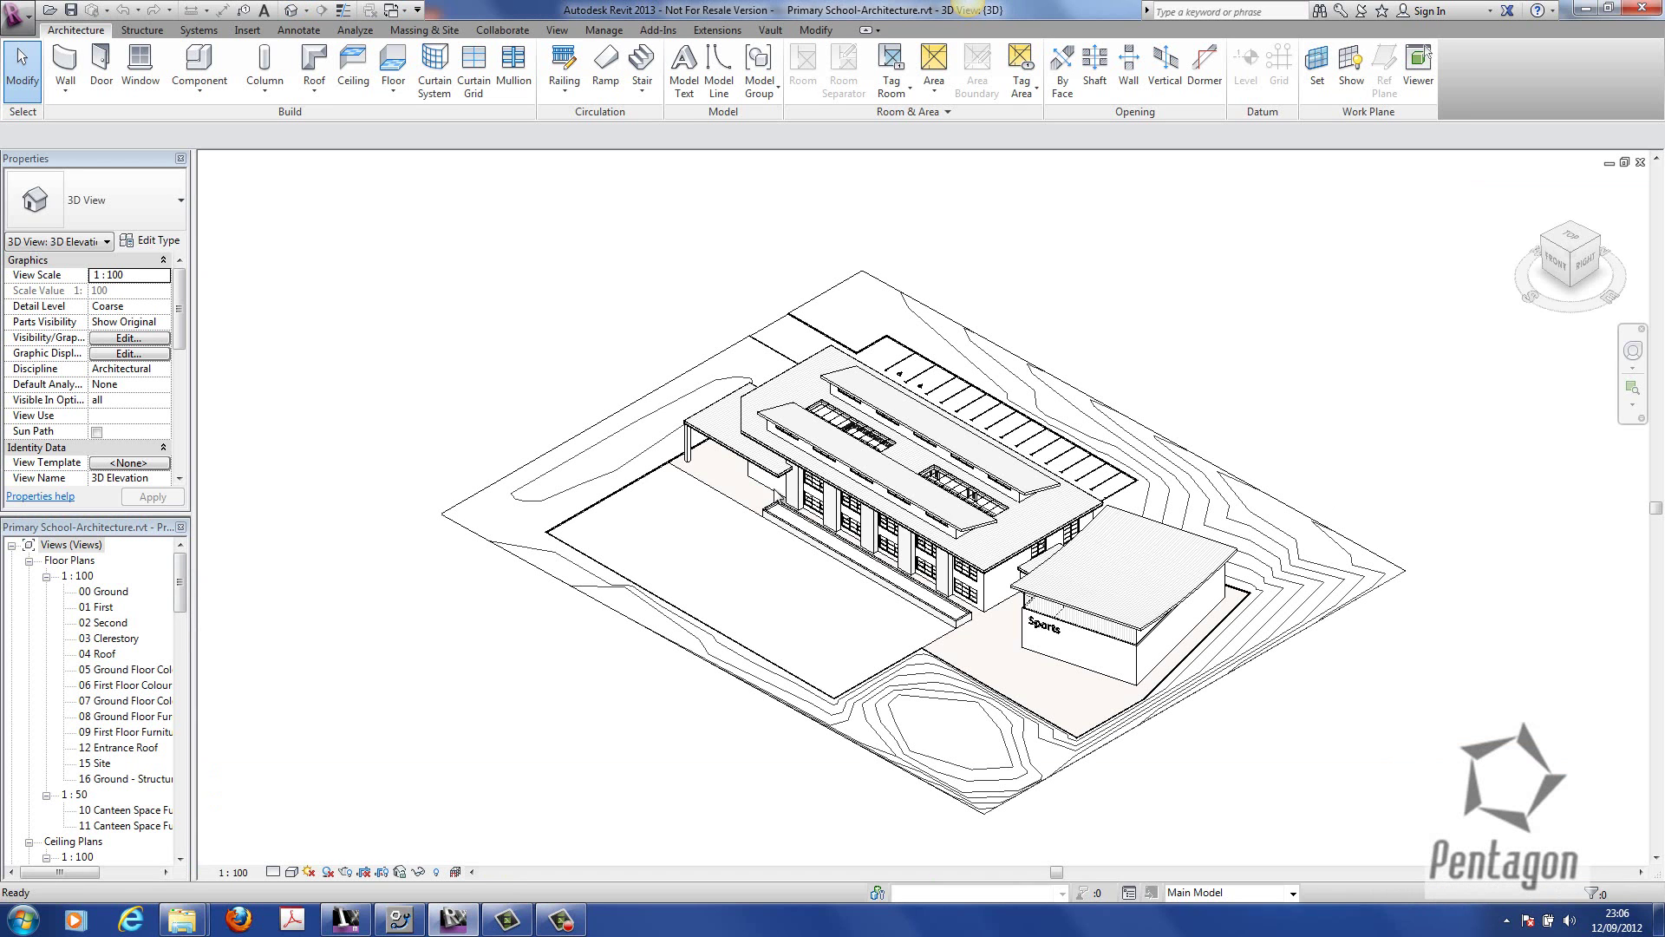
{"action": "scroll", "coordinate": [759, 487], "scroll_direction": "up", "scroll_amount": 4}
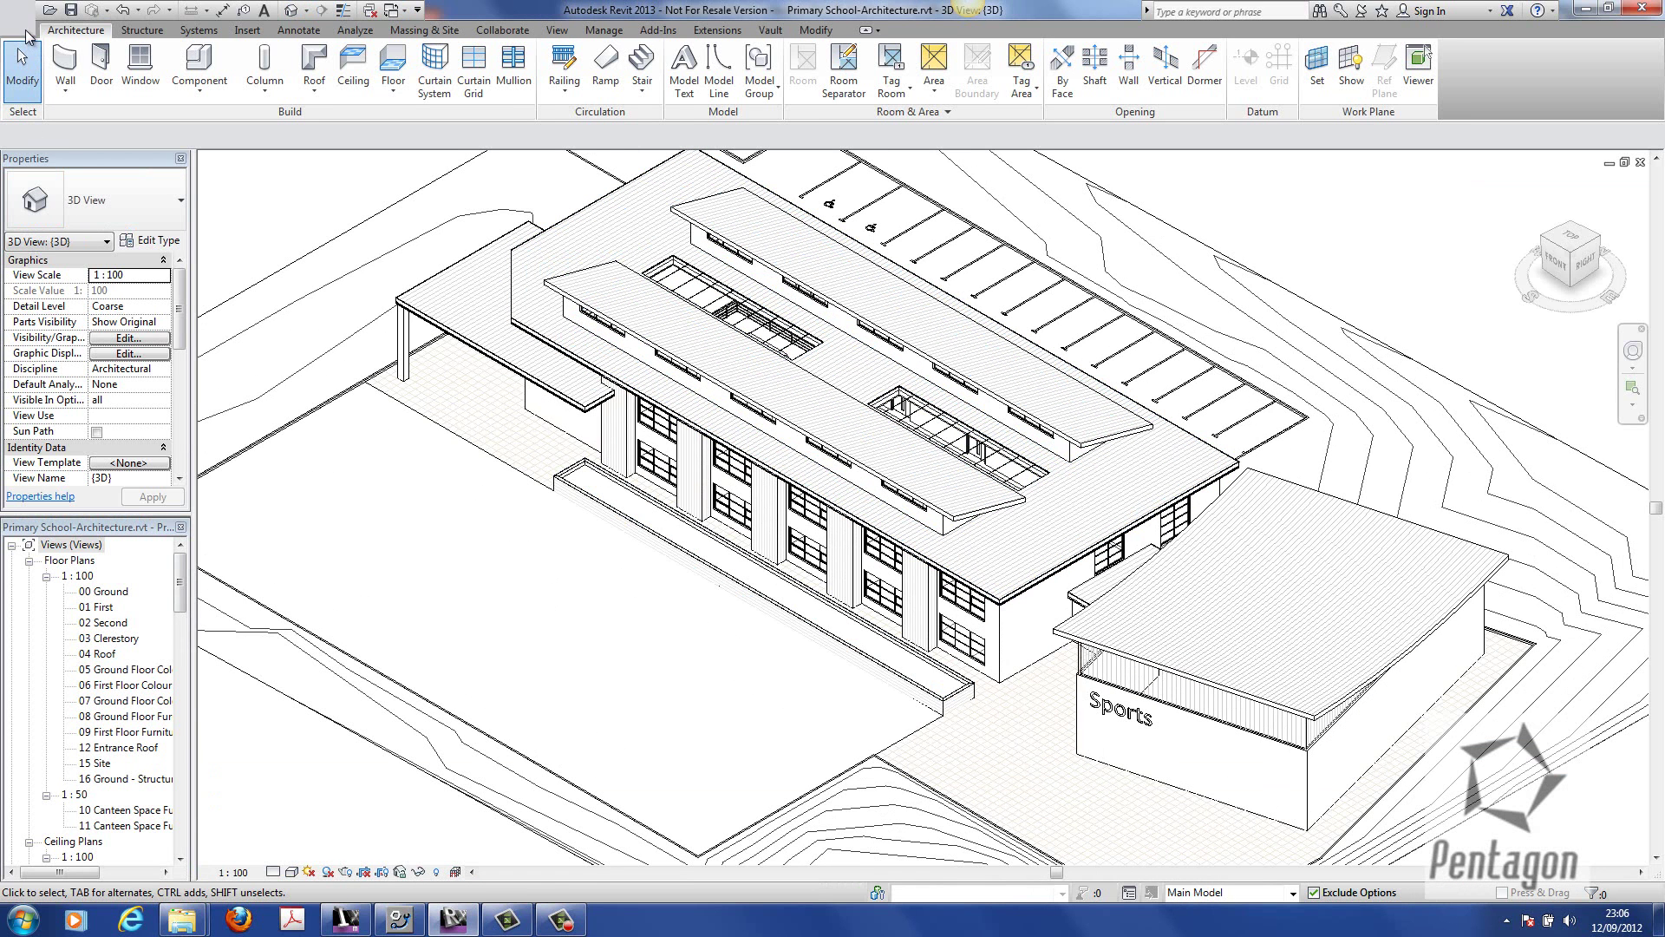
- Export the school's 3D view as the FBX file PrimarySchool-Architecture-3DView-{3D} to the Desktop
{"action": "left_click", "coordinate": [21, 15]}
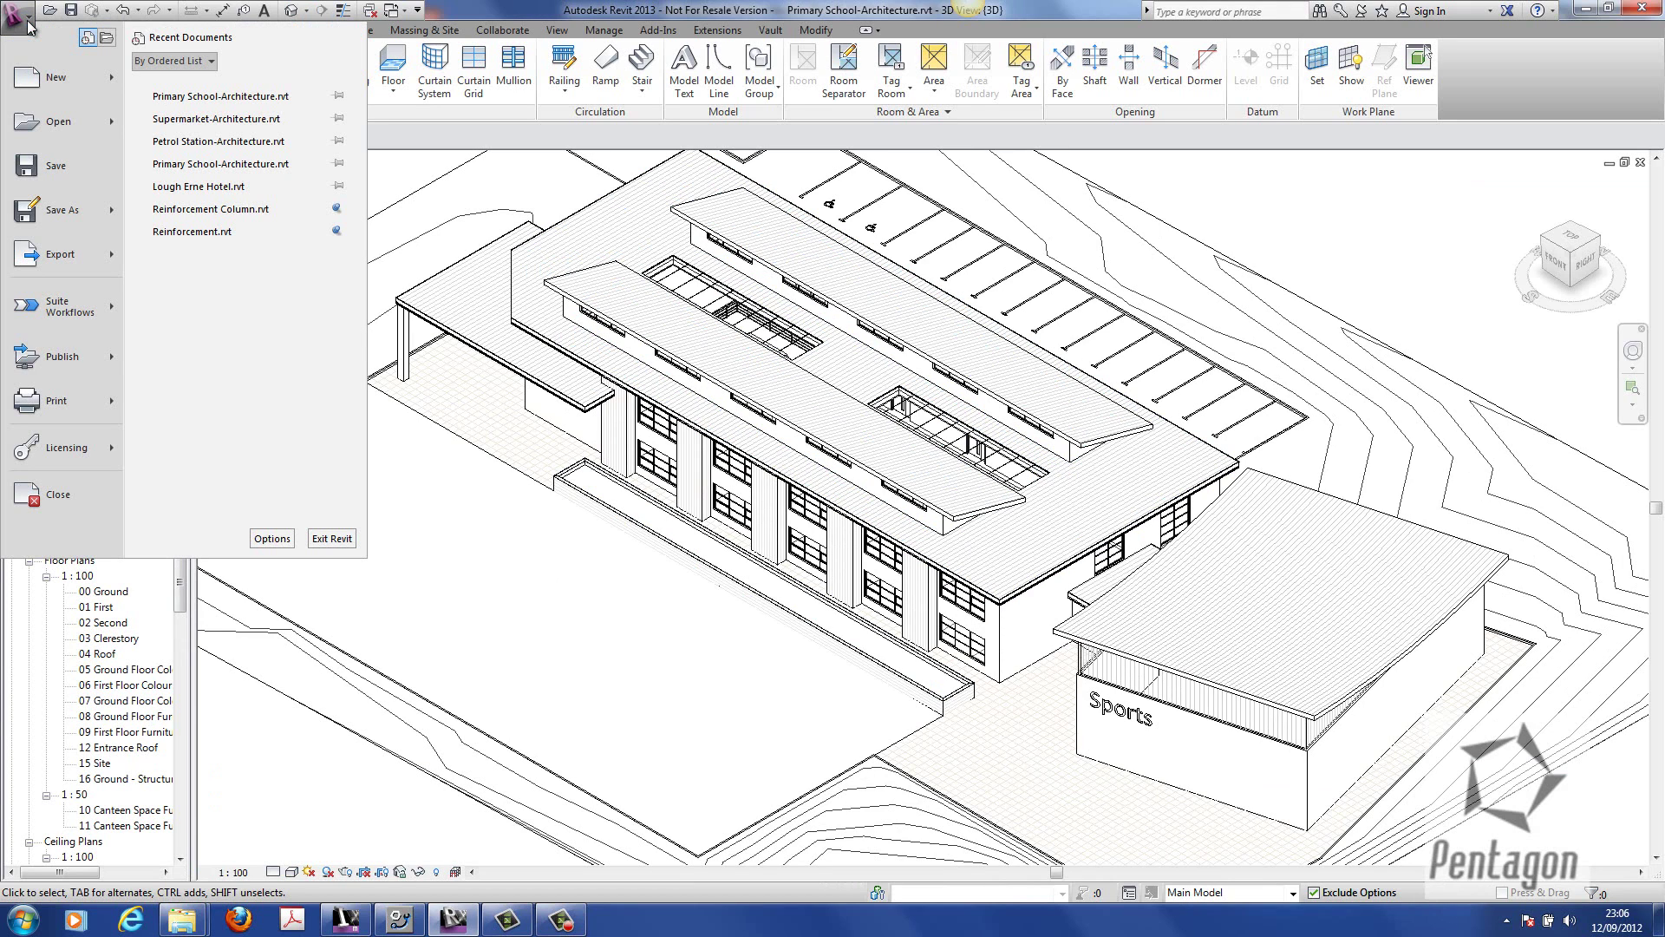
{"action": "mouse_move", "coordinate": [87, 256]}
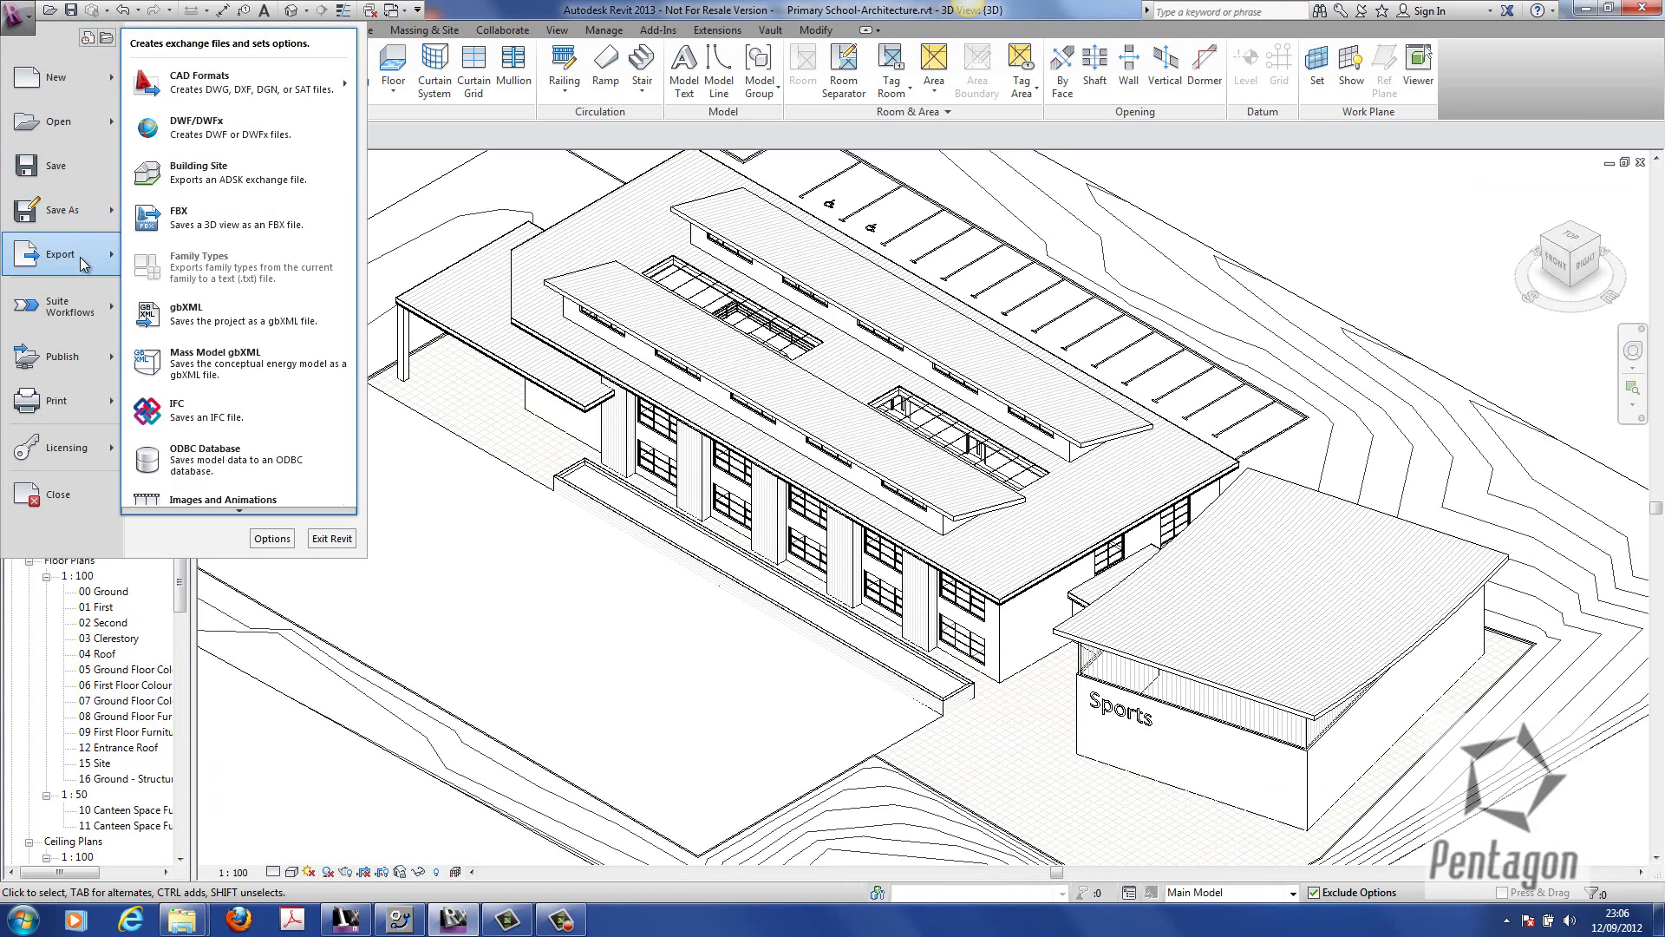
{"action": "left_click", "coordinate": [195, 217]}
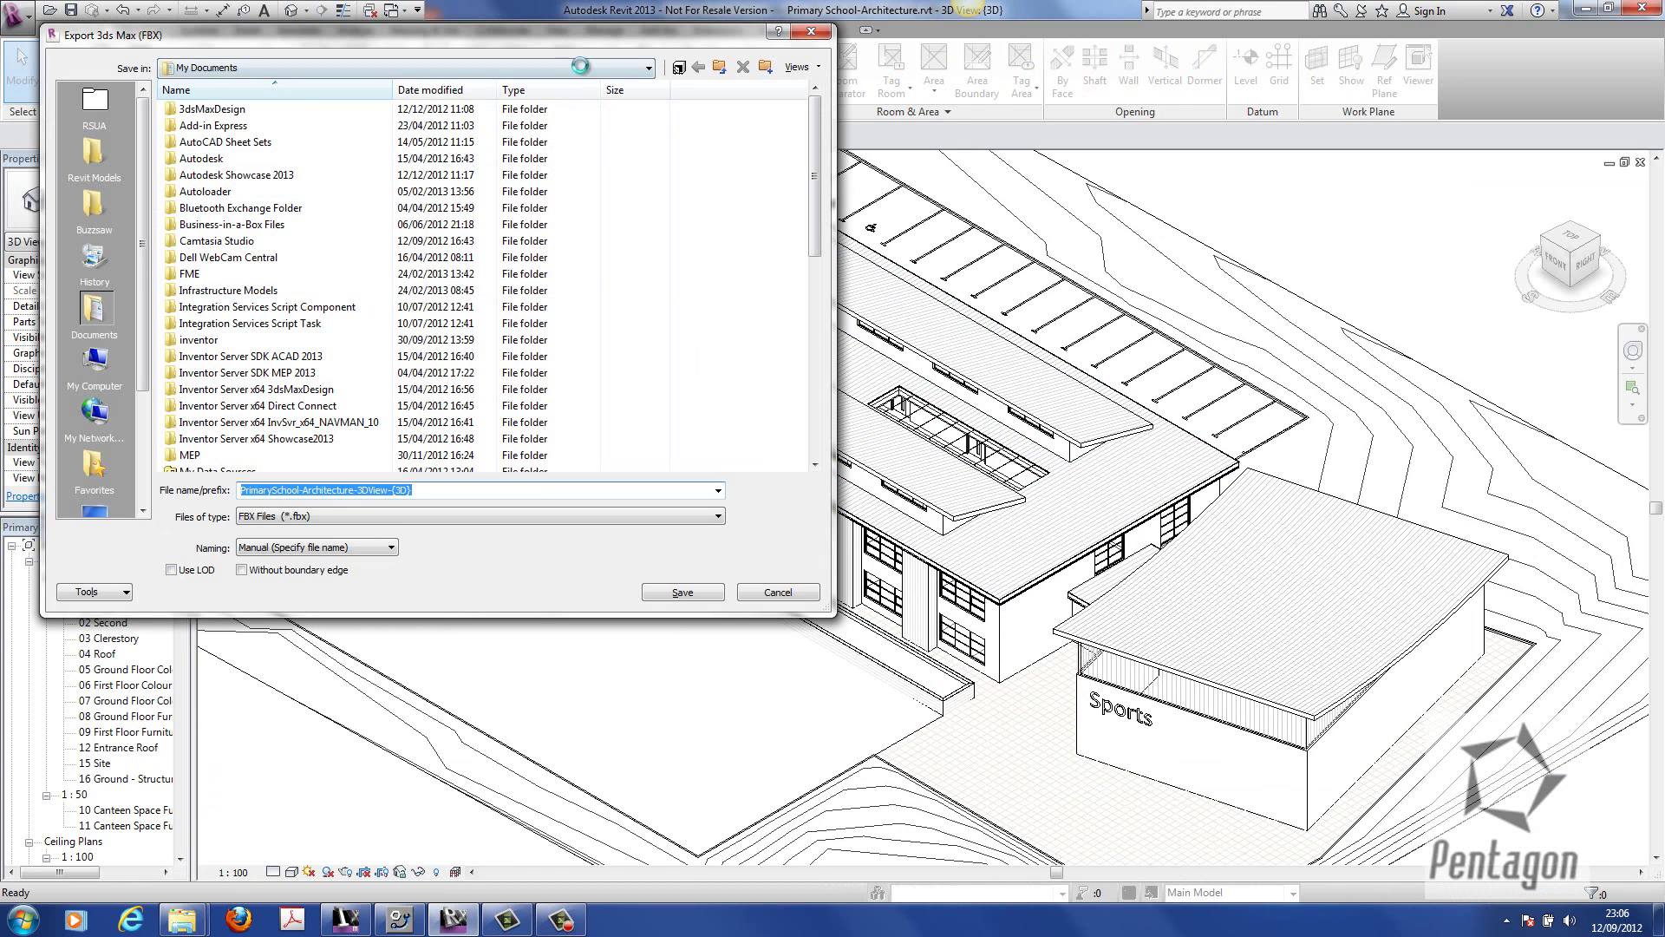
{"action": "left_click", "coordinate": [530, 69]}
{"action": "left_click", "coordinate": [446, 85]}
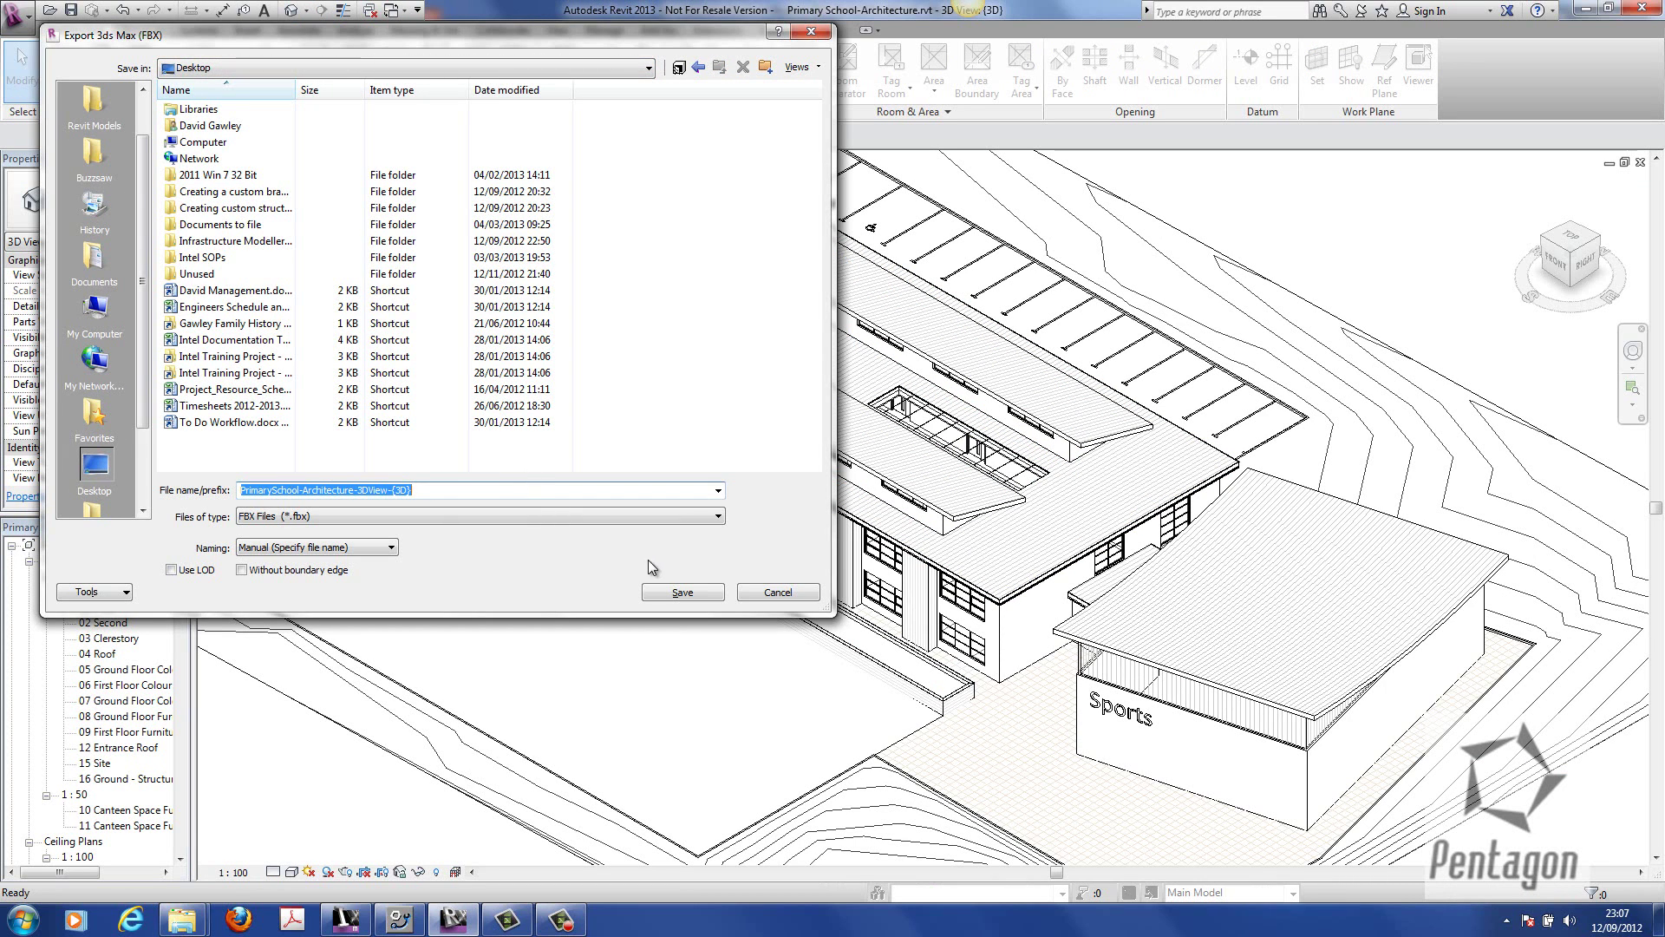
{"action": "left_click", "coordinate": [685, 593]}
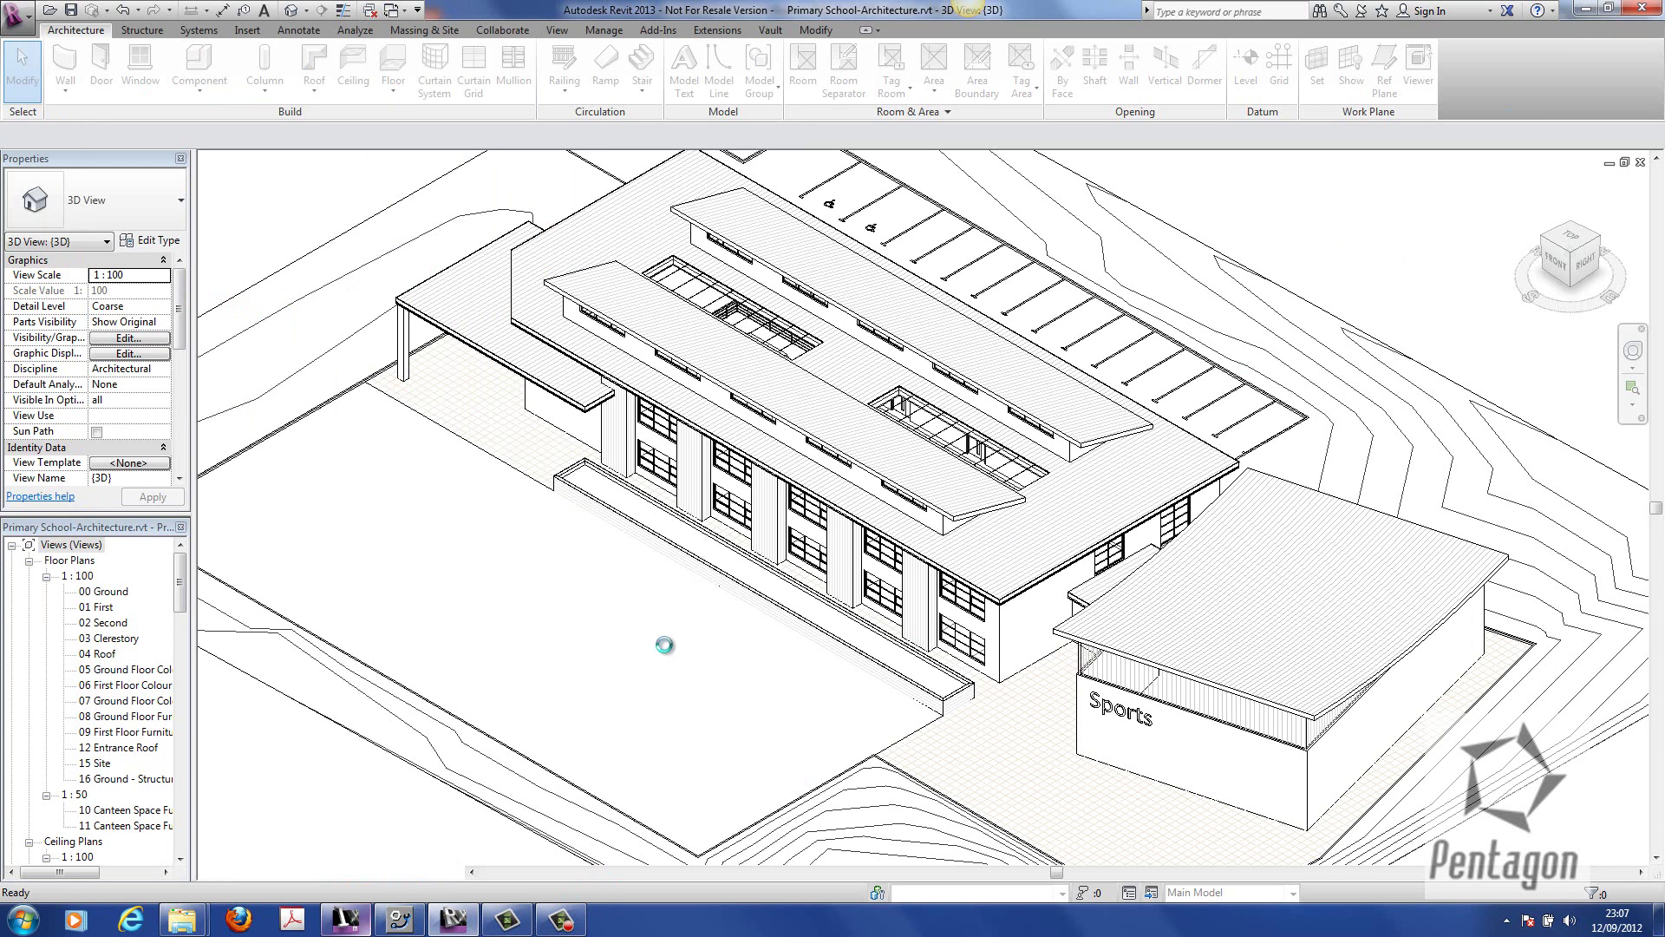
- Switch to Infrastructure Modeler and open the Residential buildings folder of the 3D Model style catalogue
{"action": "left_click", "coordinate": [348, 920]}
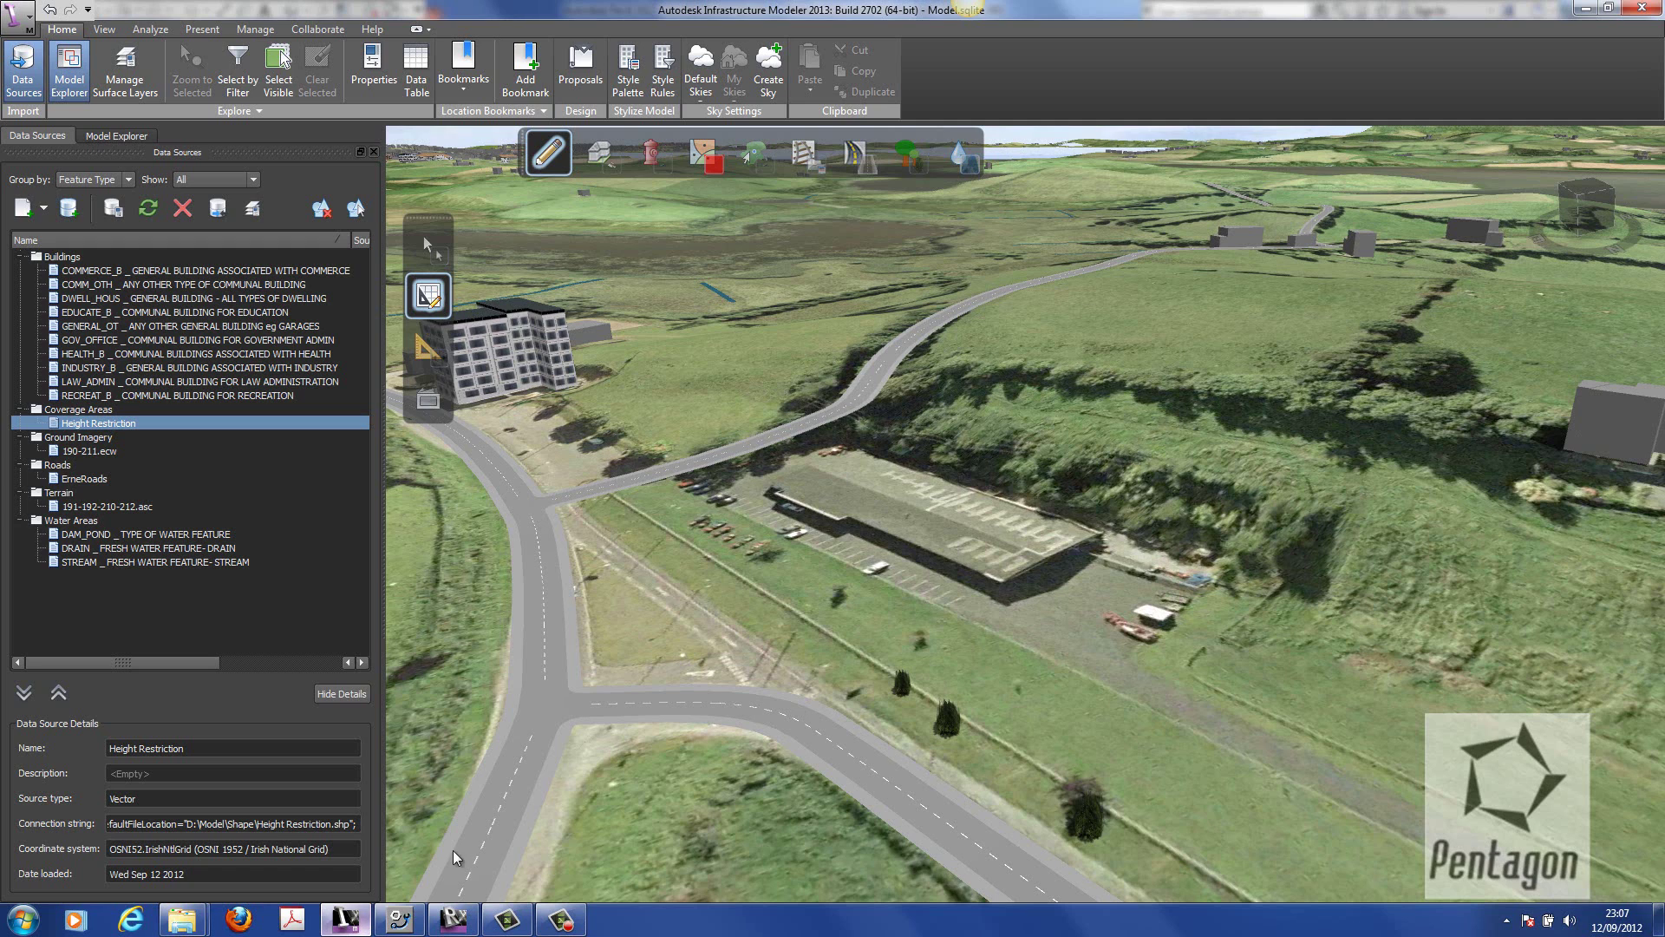
{"action": "scroll", "coordinate": [1139, 567], "scroll_direction": "down", "scroll_amount": 5}
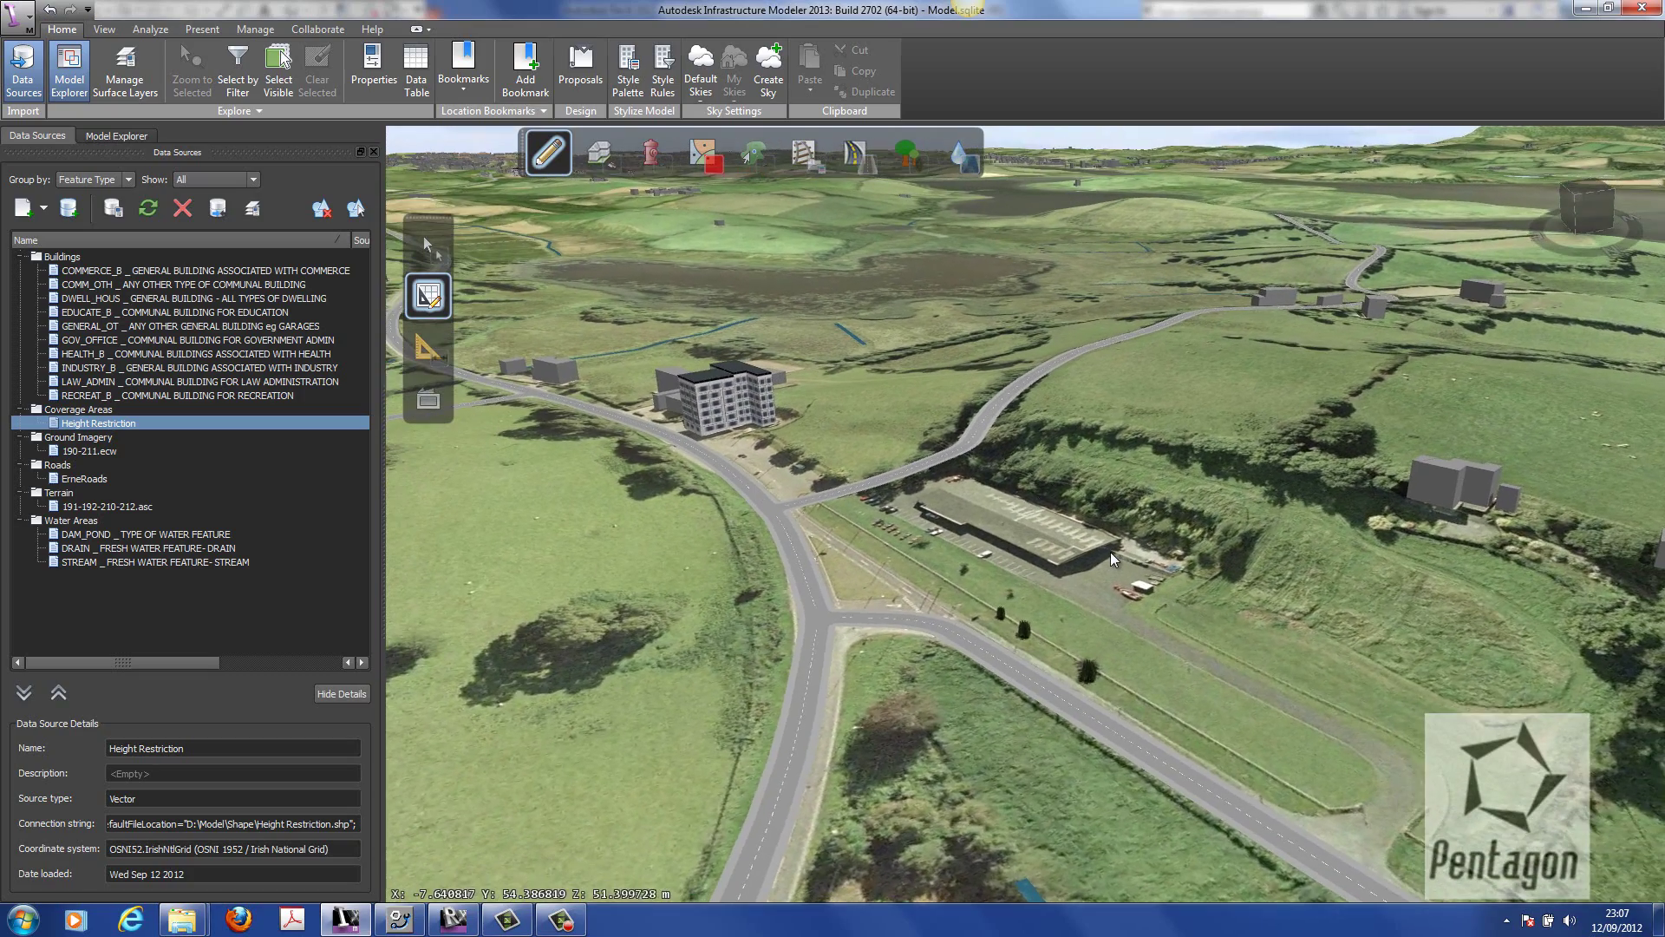
{"action": "left_click", "coordinate": [628, 74]}
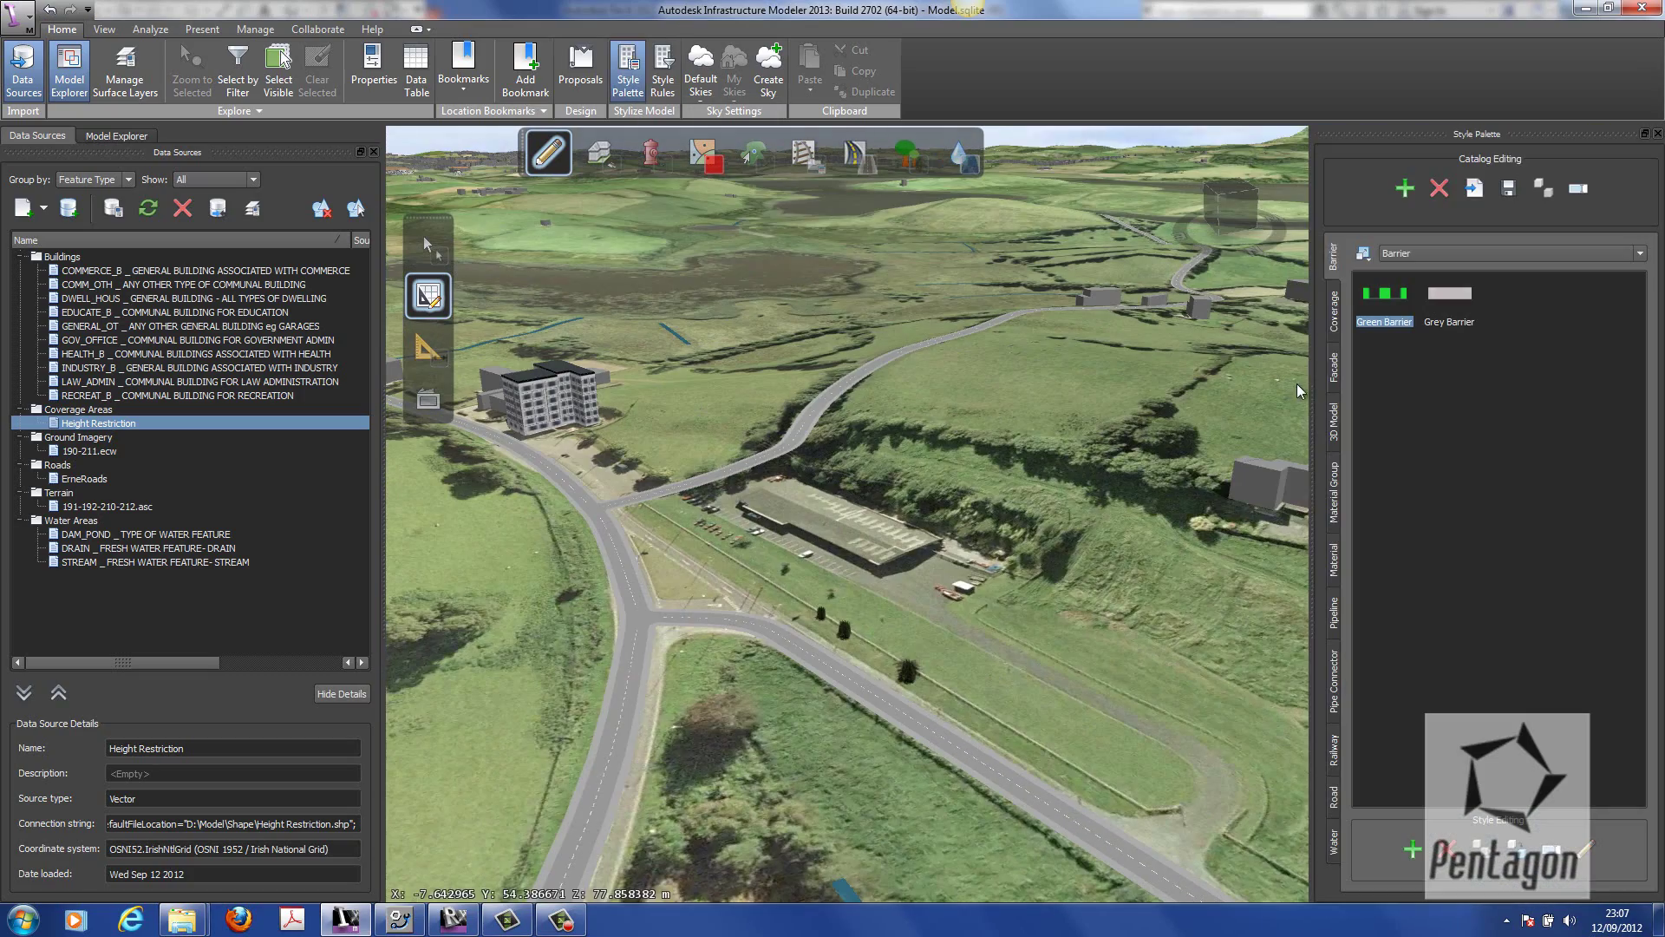
{"action": "left_click", "coordinate": [1334, 311]}
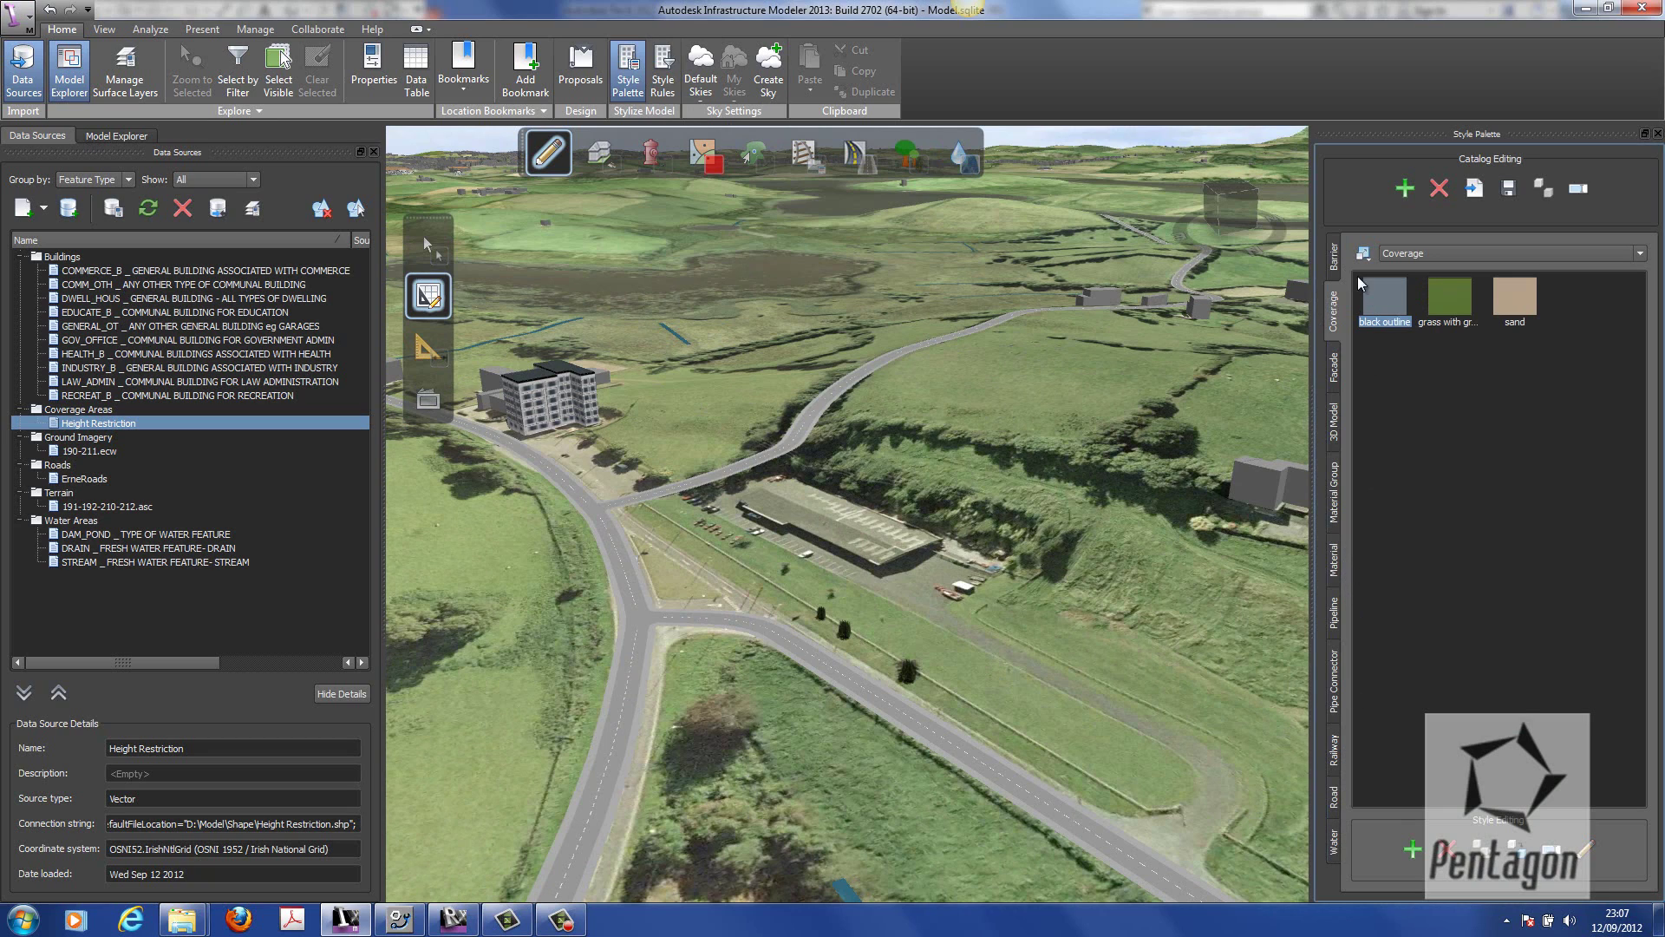
{"action": "left_click", "coordinate": [1334, 262]}
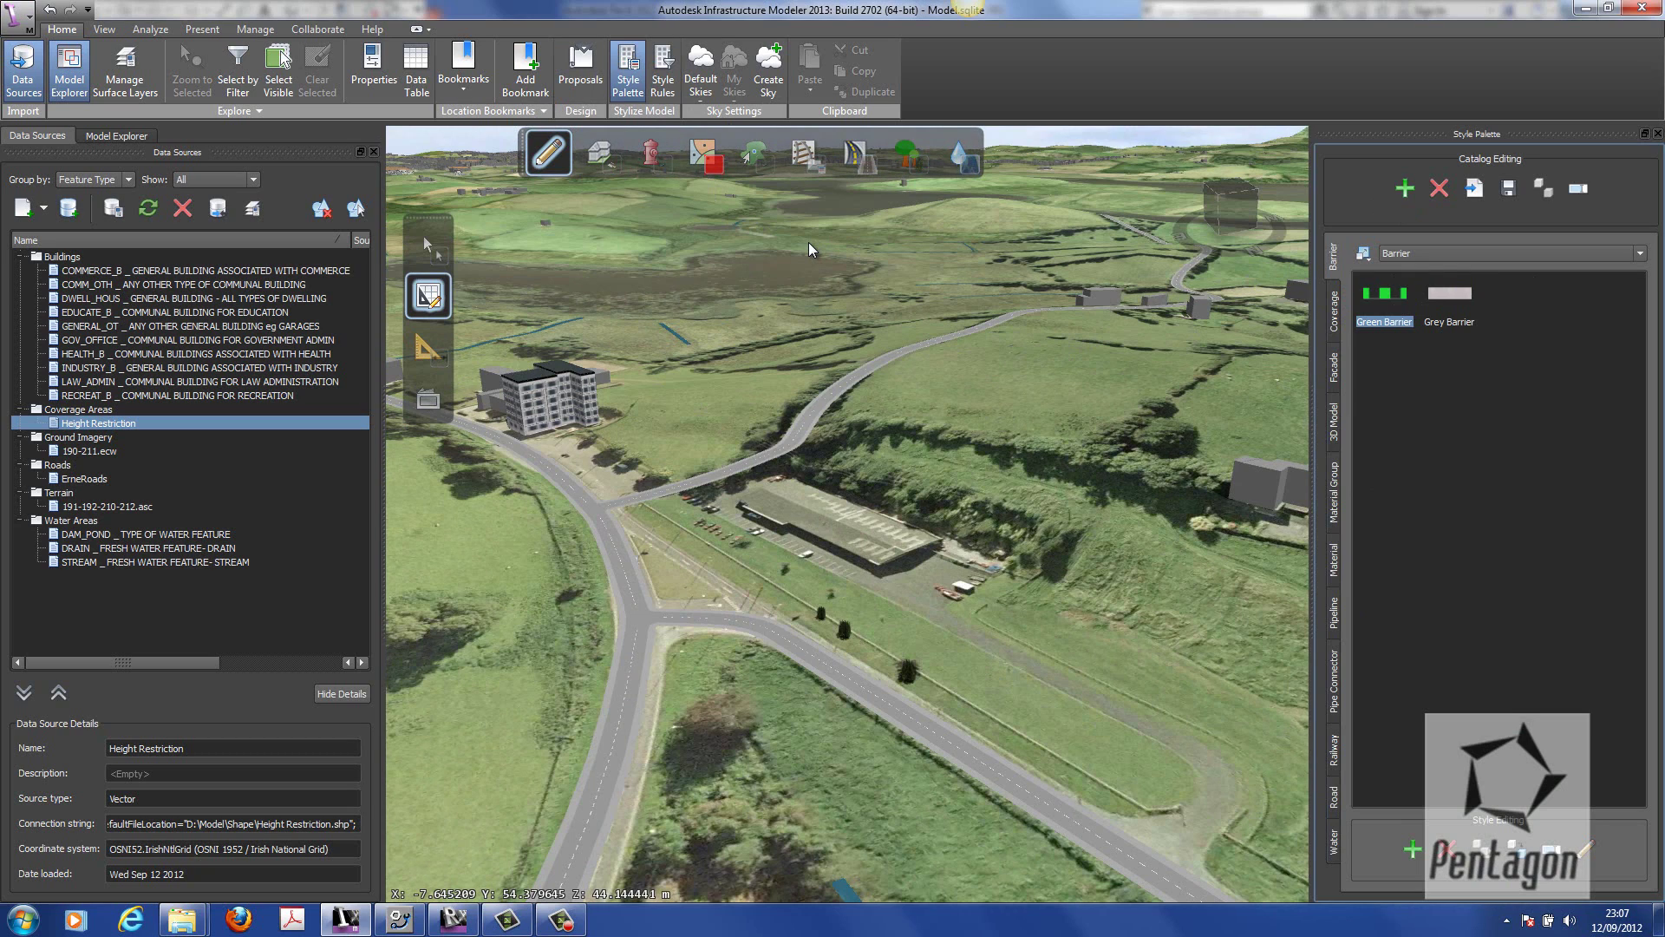
{"action": "left_click", "coordinate": [1335, 433]}
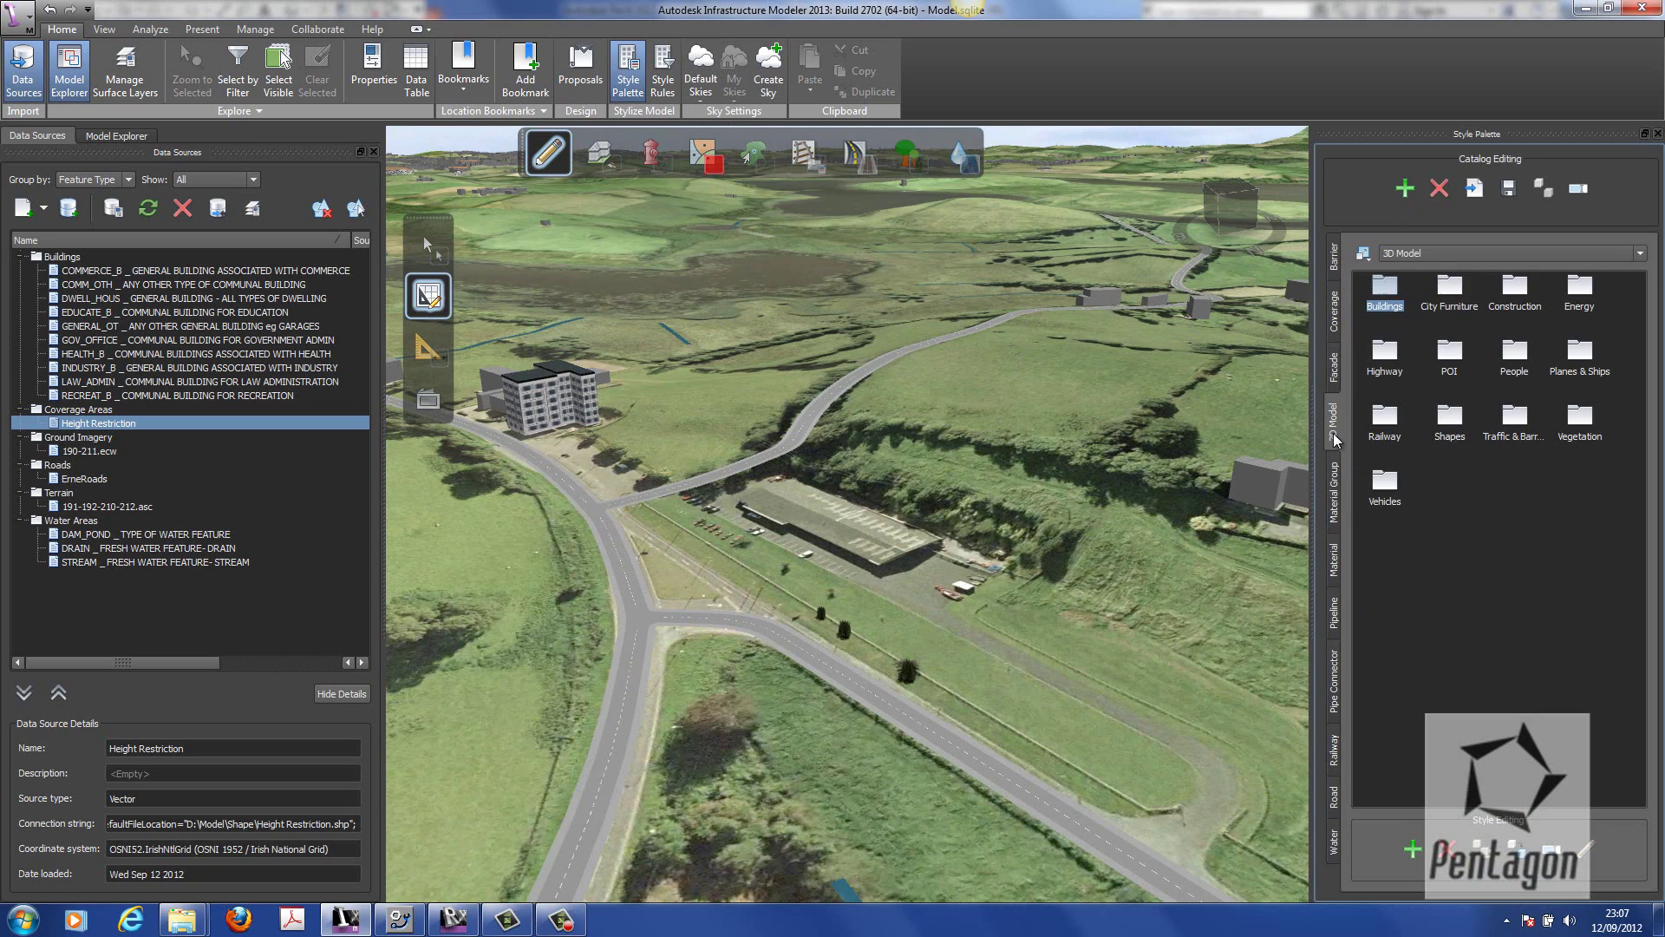
{"action": "double_click", "coordinate": [1388, 307]}
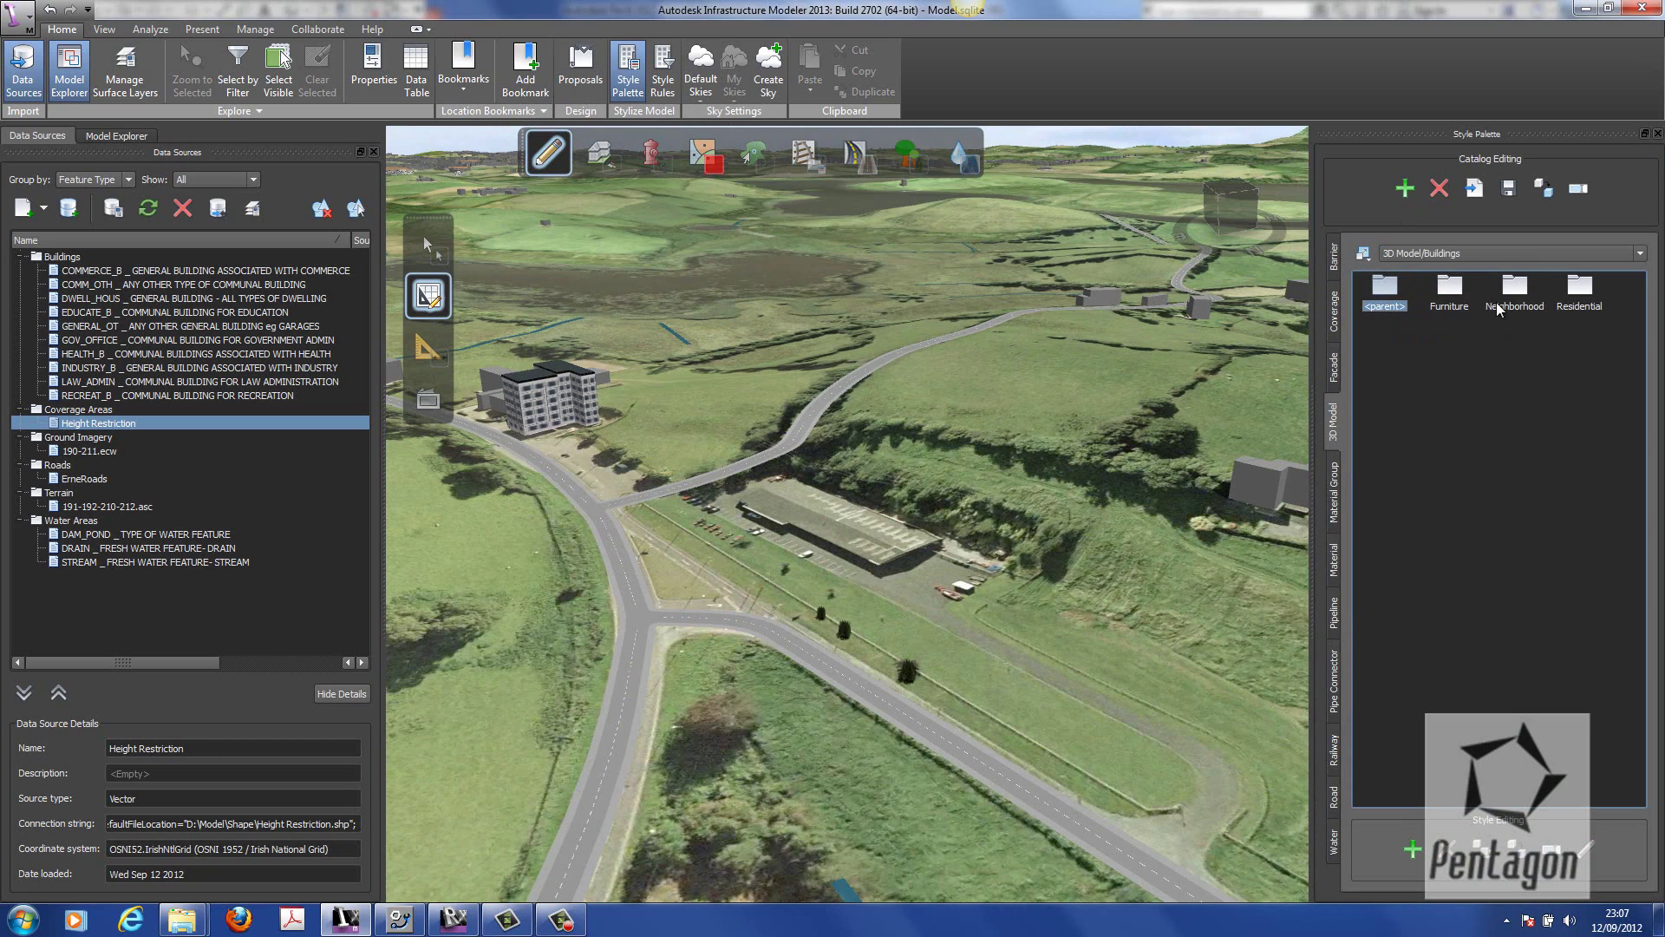
{"action": "double_click", "coordinate": [1579, 295]}
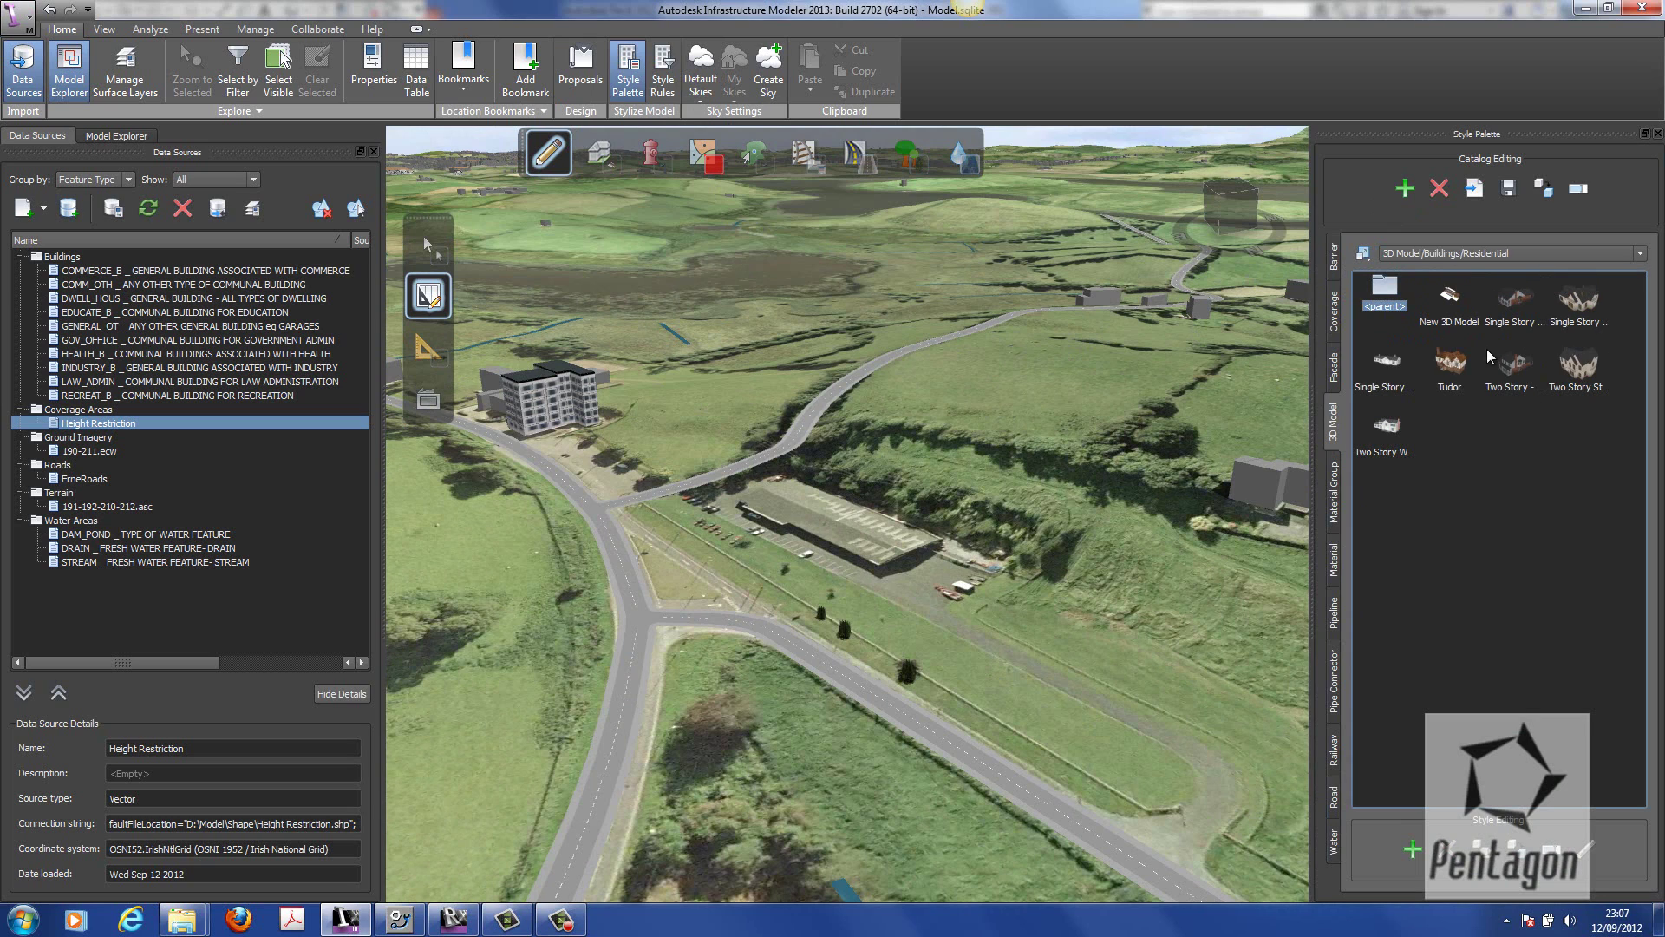
- Define a new 3D model style from the Desktop file PrimarySchool-Architecture-3DView-{3D}.fbx with Local Origin as anchor point, then close the style catalogue
{"action": "left_click", "coordinate": [1412, 850]}
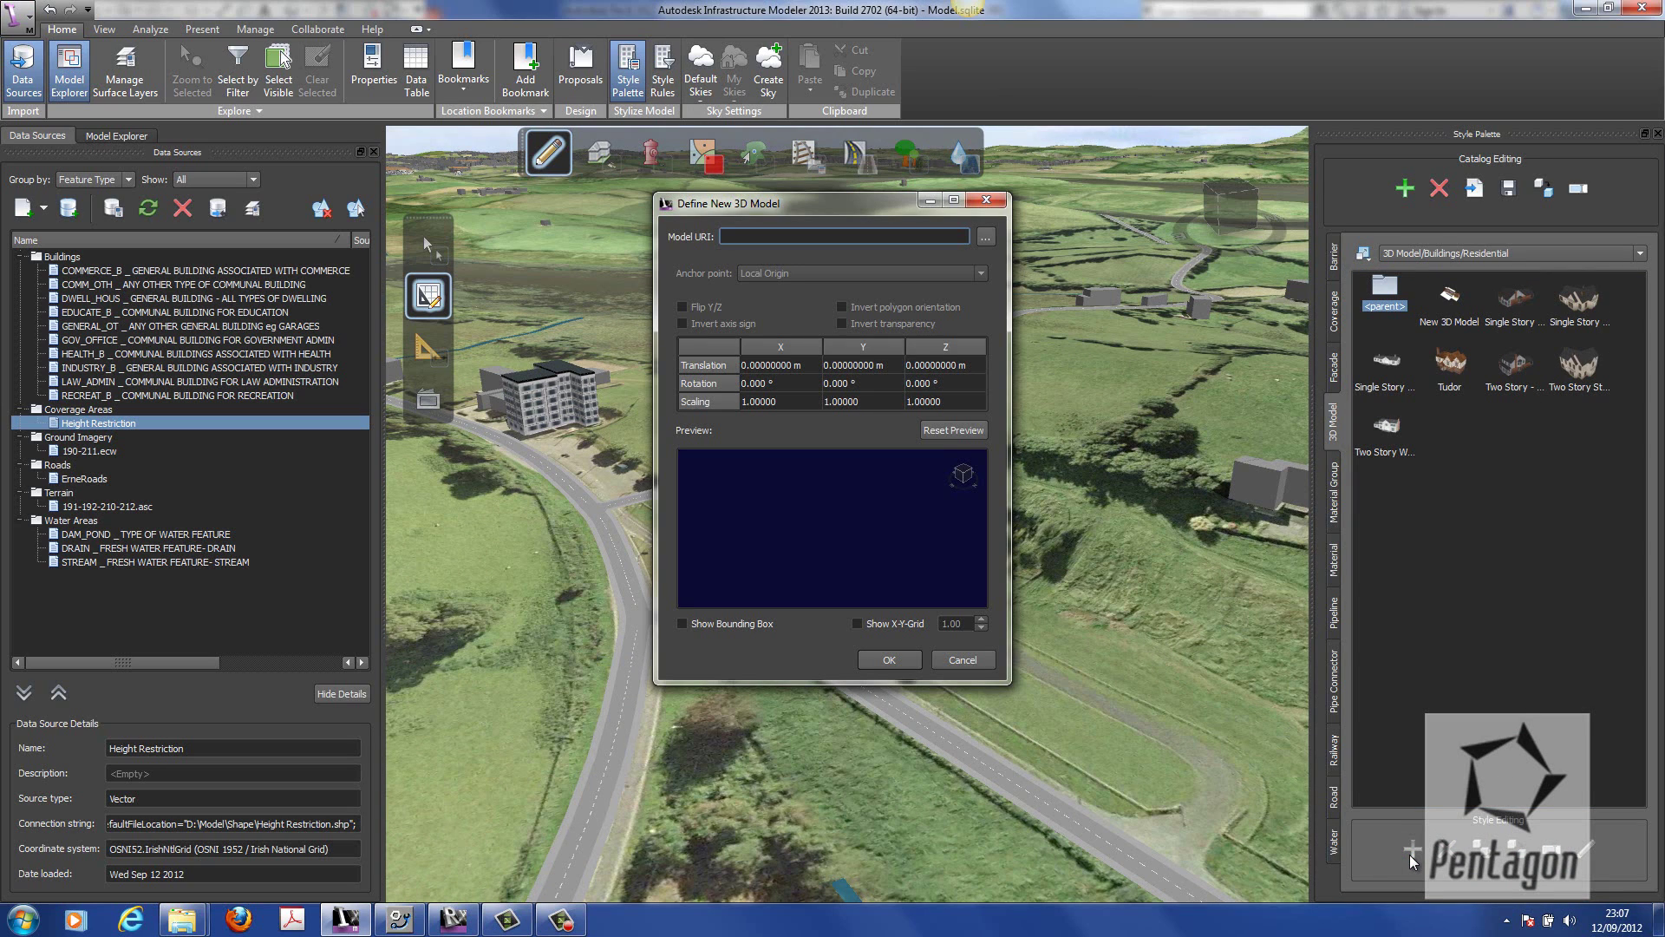
{"action": "left_click", "coordinate": [984, 238]}
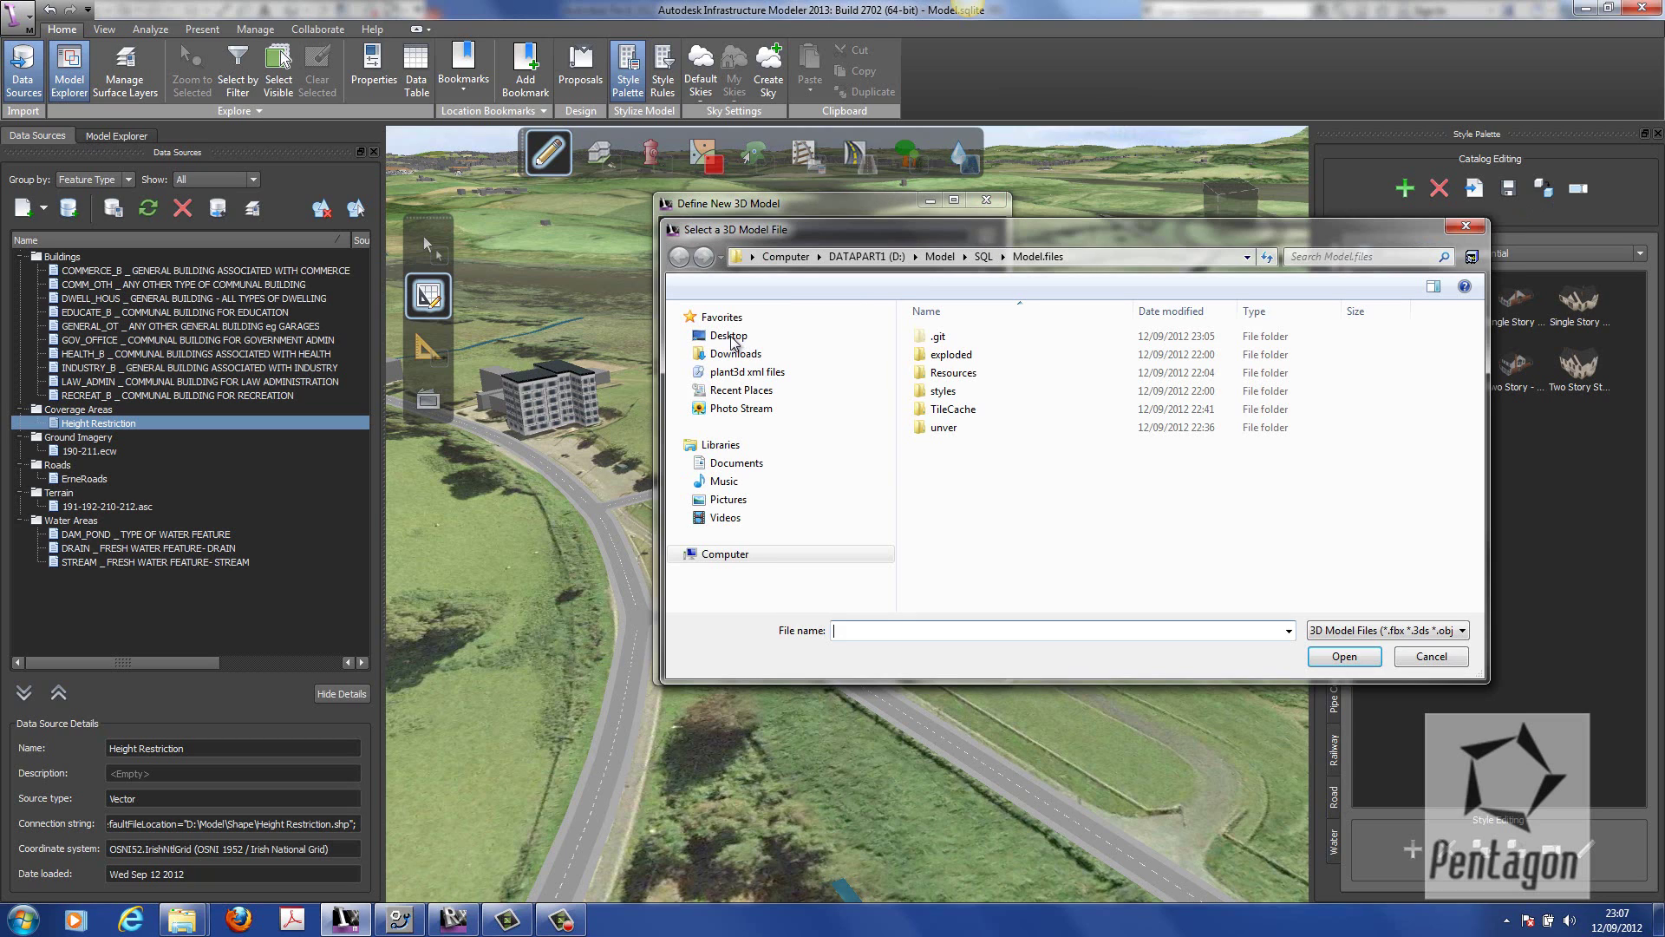
{"action": "left_click", "coordinate": [731, 339]}
{"action": "scroll", "coordinate": [1466, 438], "scroll_direction": "down", "scroll_amount": 3}
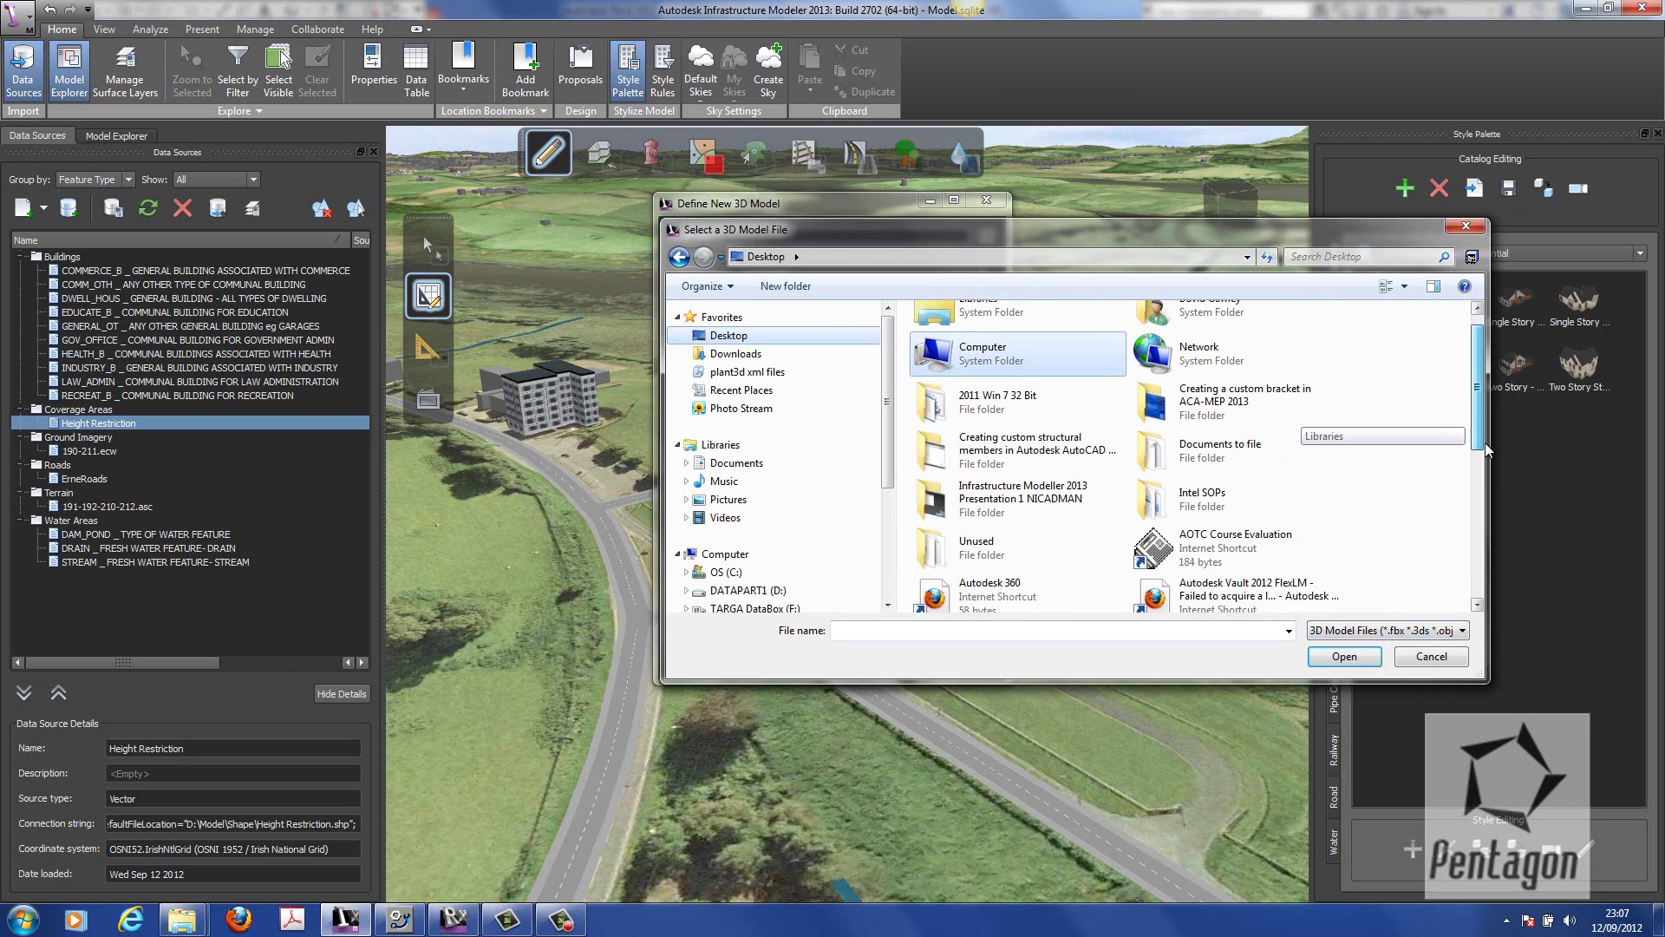
{"action": "left_click_drag", "start_coordinate": [1480, 461], "coordinate": [1487, 589]}
{"action": "double_click", "coordinate": [994, 484]}
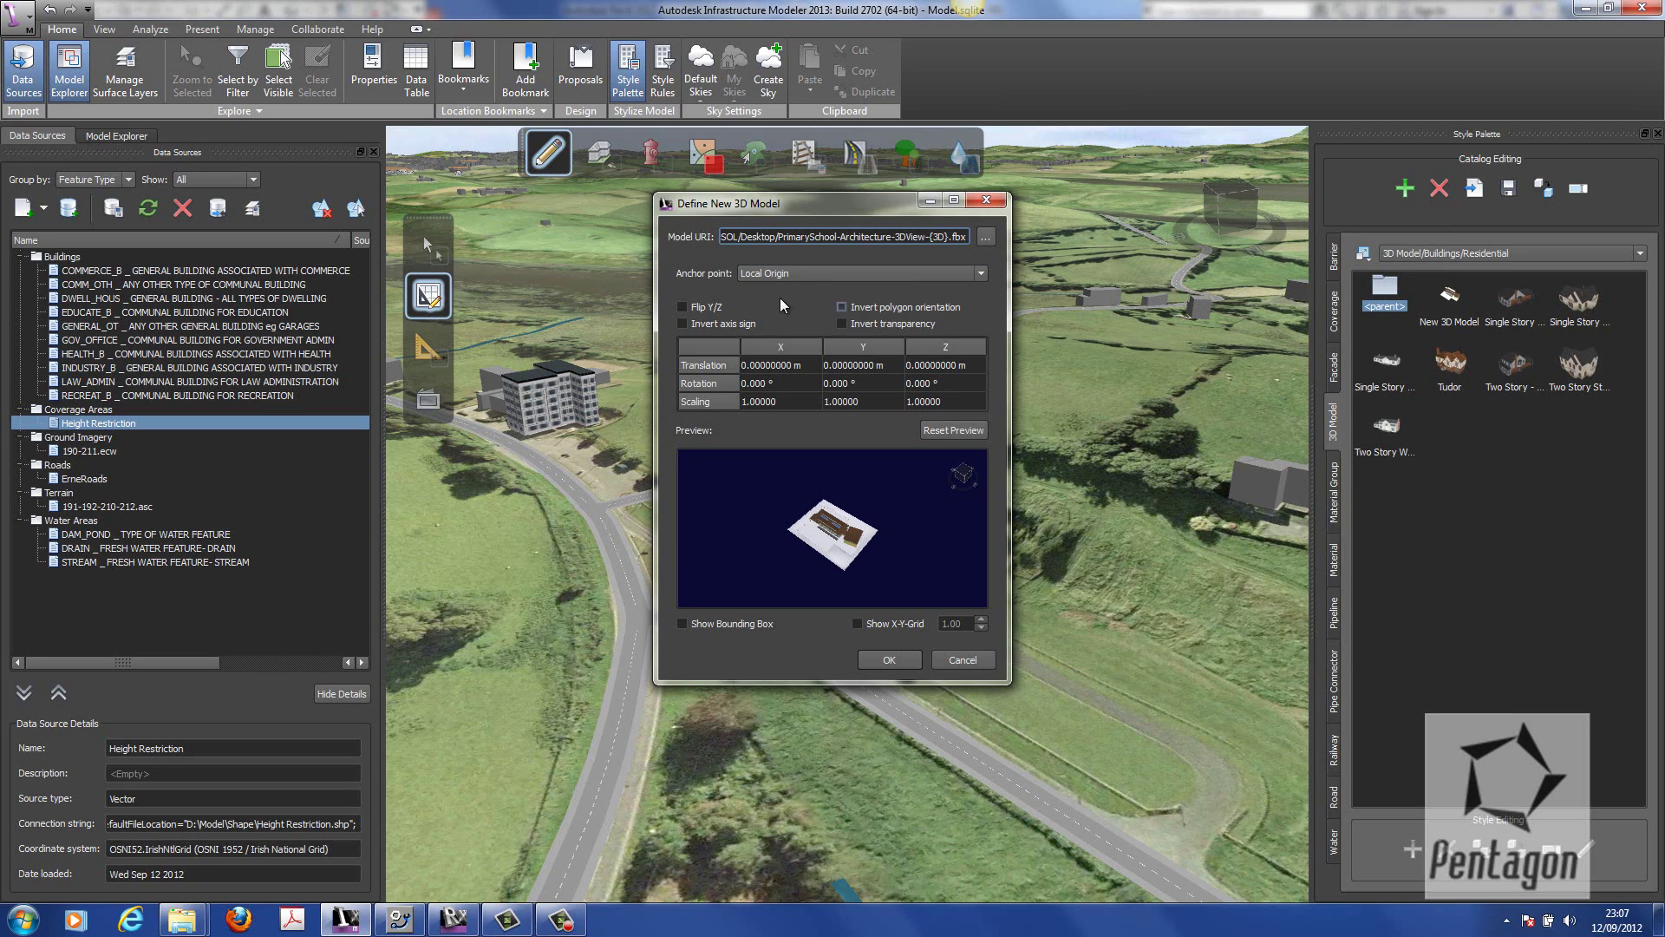
{"action": "left_click", "coordinate": [897, 663]}
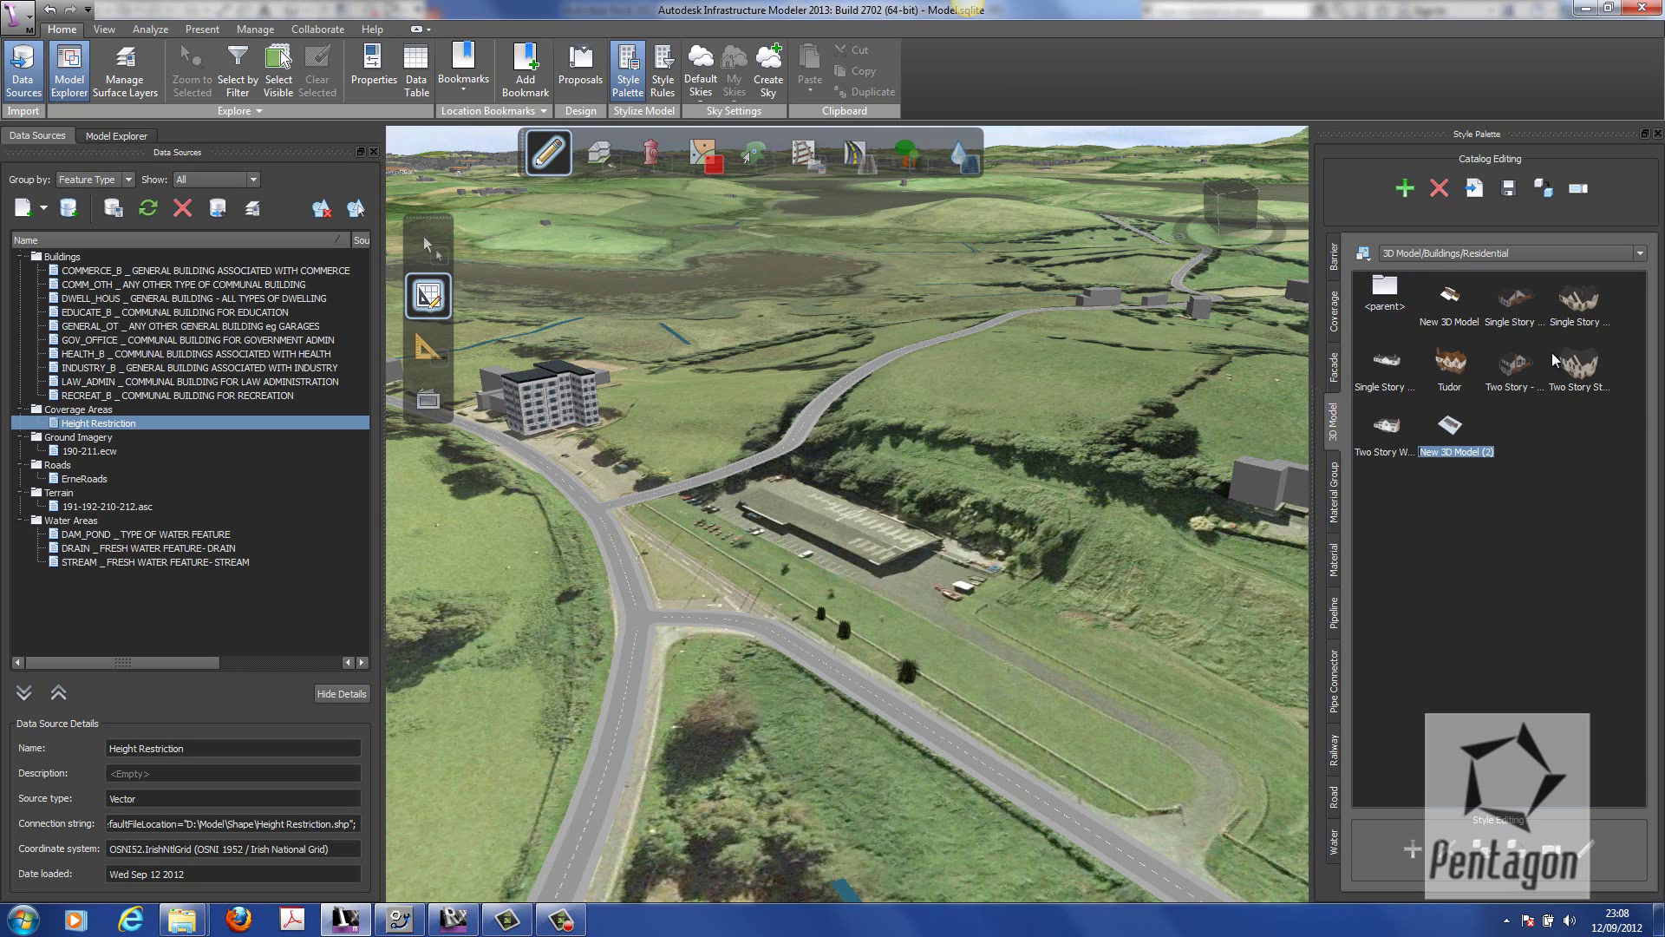
{"action": "left_click", "coordinate": [1658, 135]}
- Create a building in the newly added Residential 3D model style, outlining its footprint around the existing flat-roofed building on the proposed site
{"action": "scroll", "coordinate": [987, 591], "scroll_direction": "up", "scroll_amount": 5}
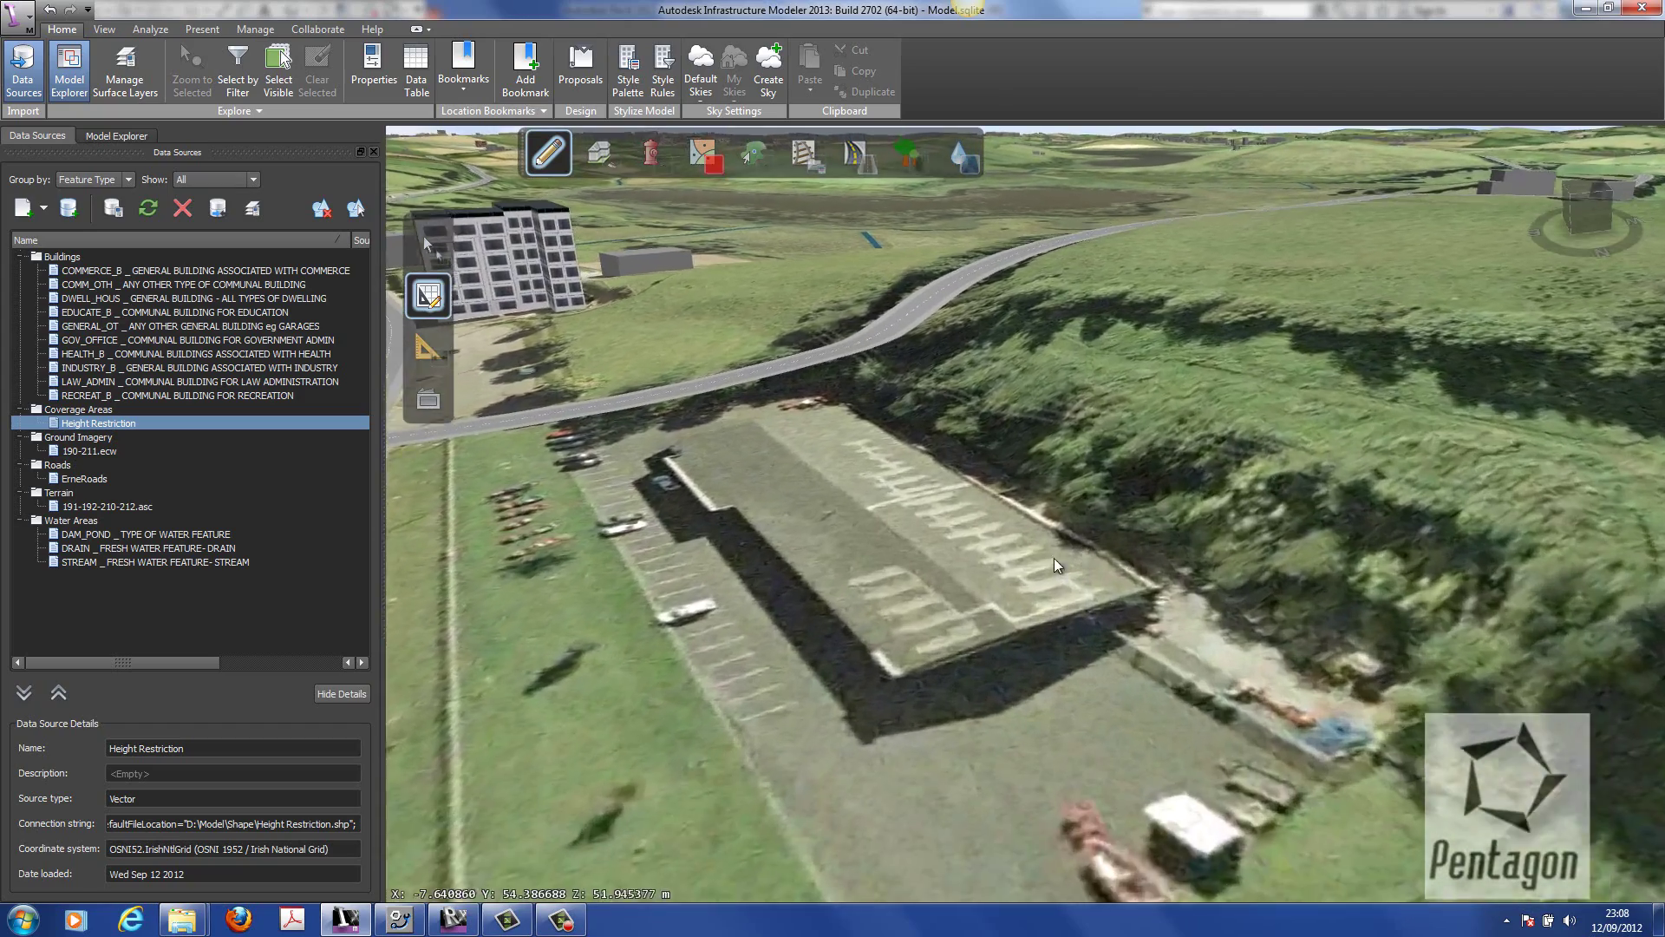
{"action": "scroll", "coordinate": [1050, 574], "scroll_direction": "down", "scroll_amount": 5}
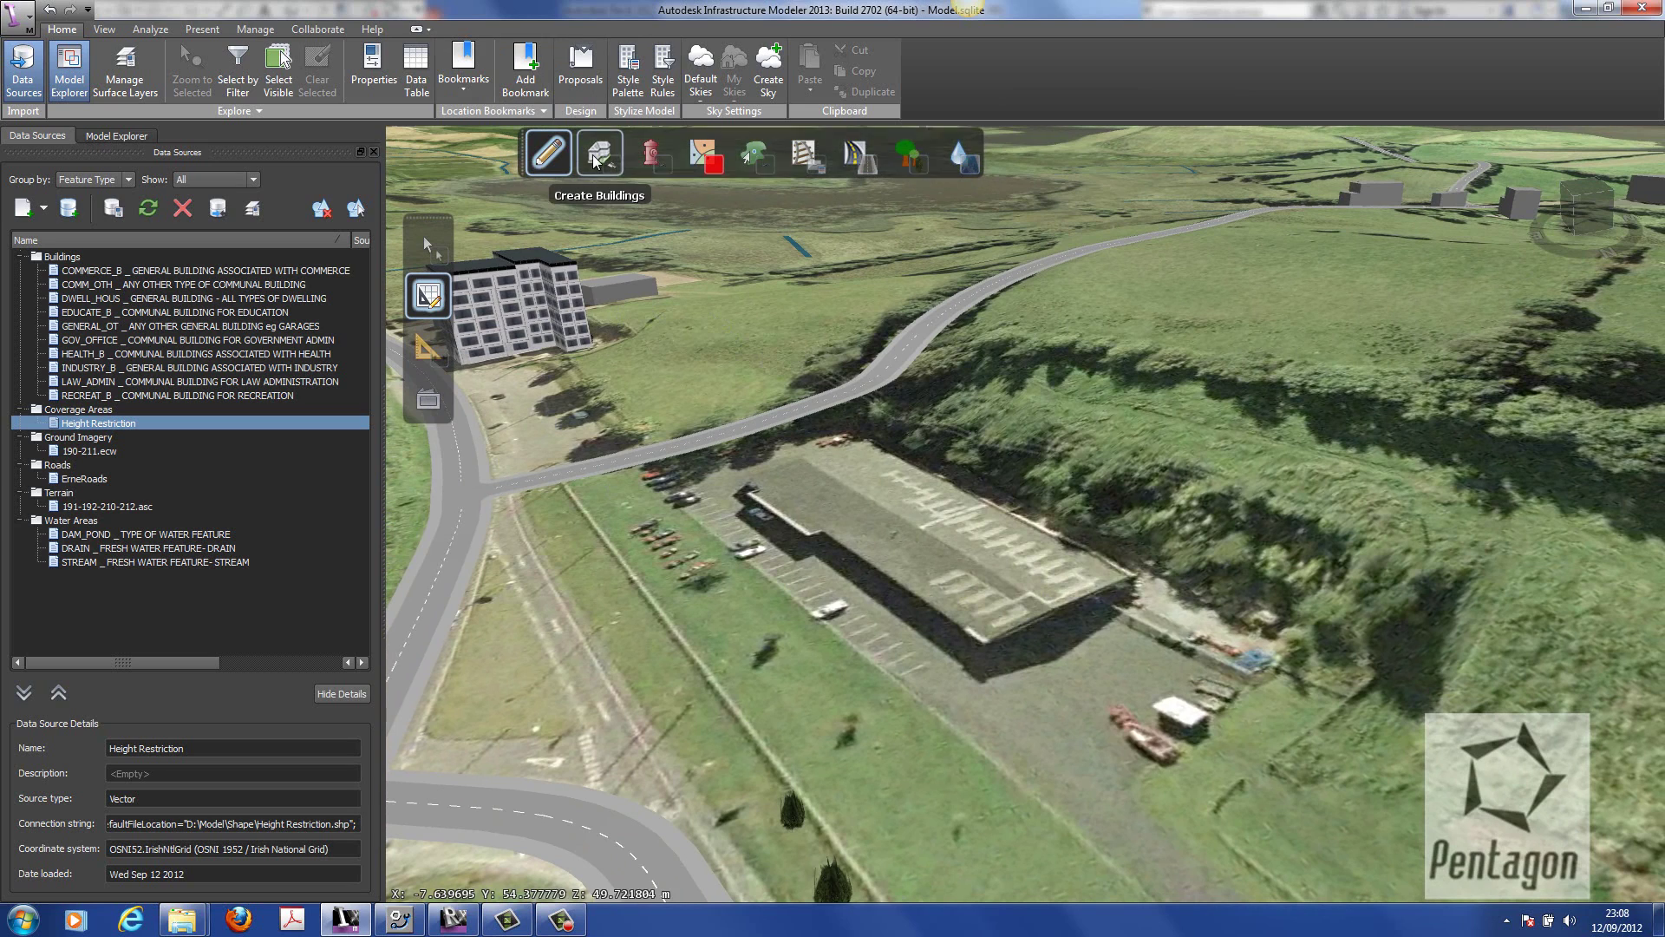
{"action": "left_click", "coordinate": [617, 170]}
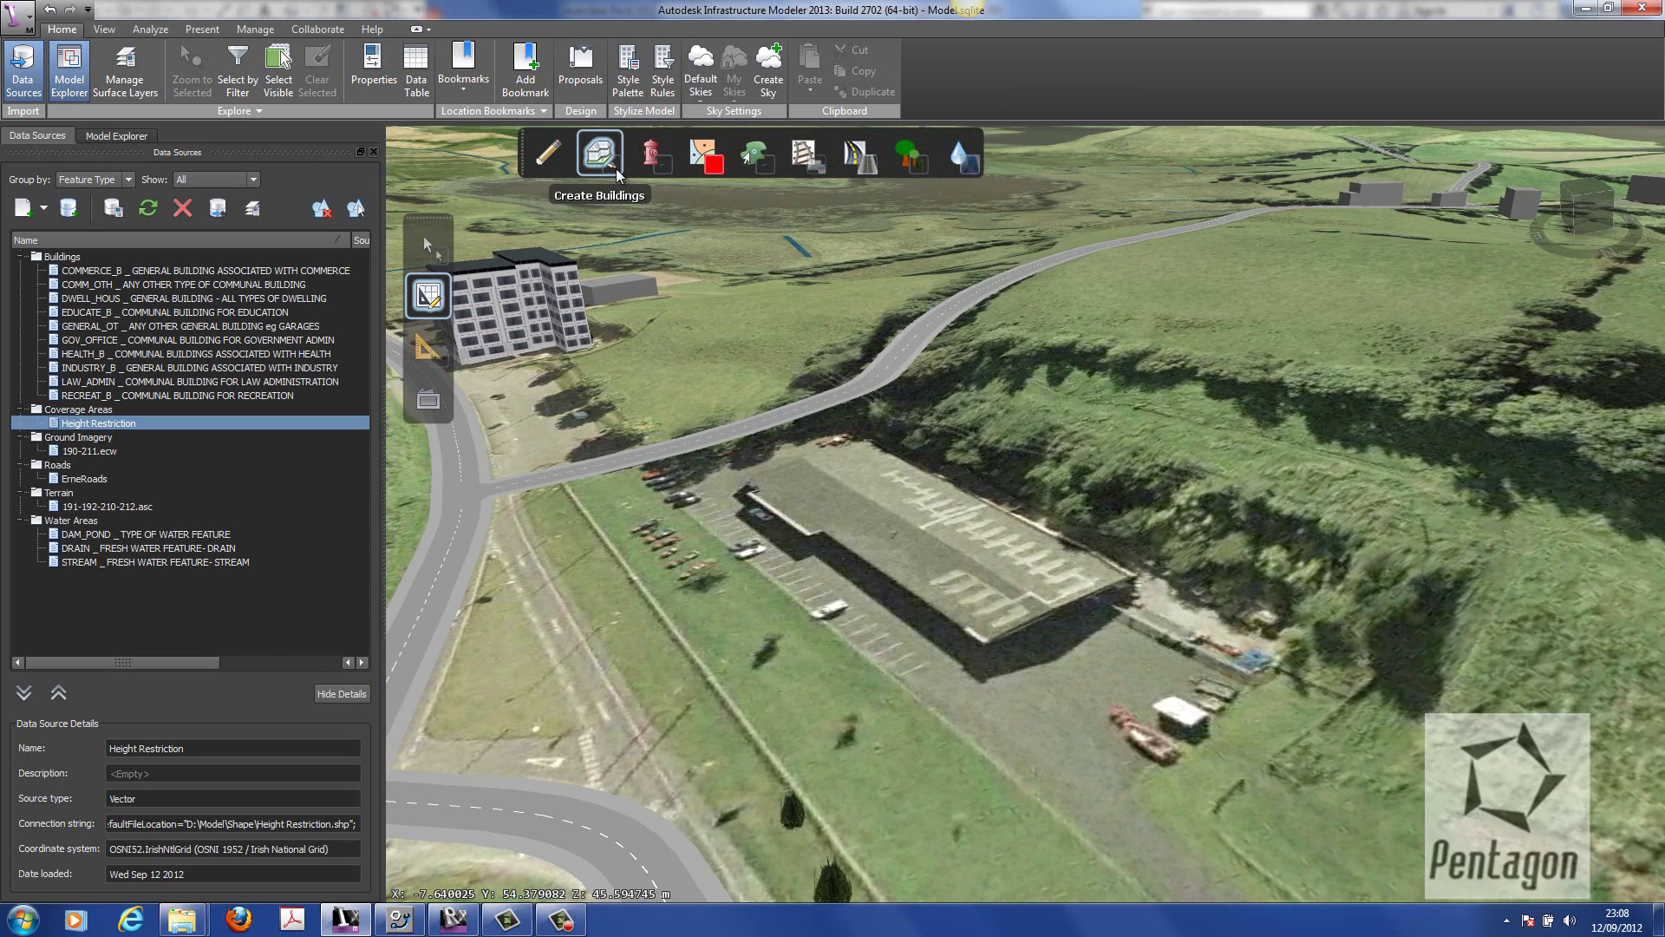
{"action": "left_click", "coordinate": [824, 227]}
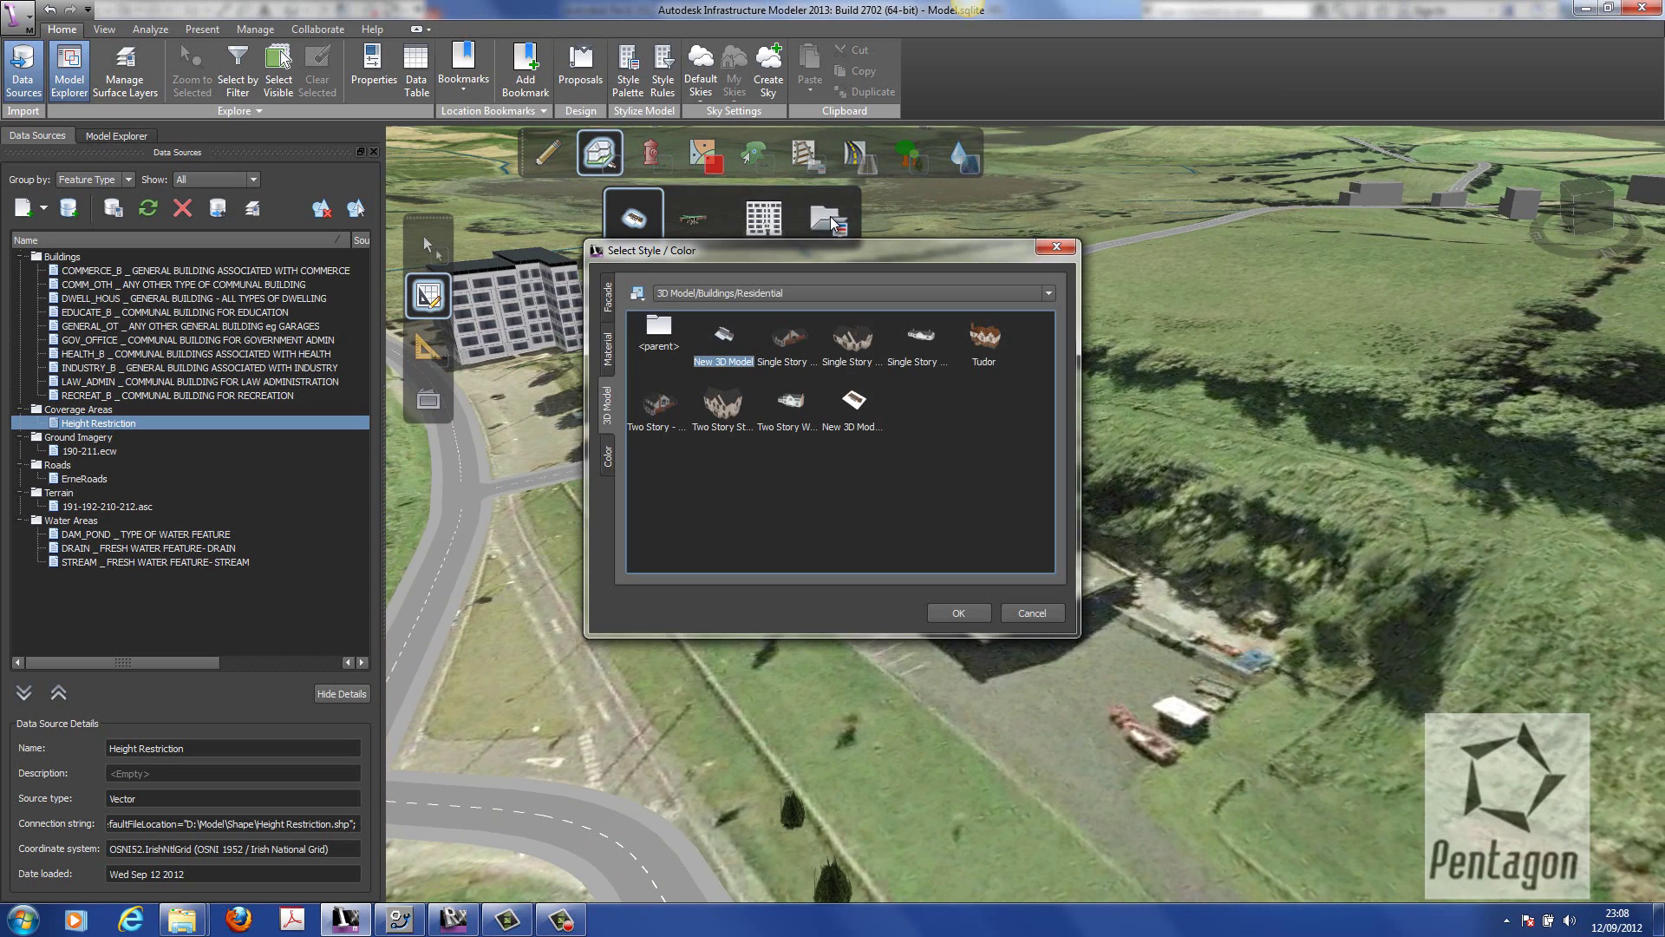
{"action": "left_click", "coordinate": [857, 408]}
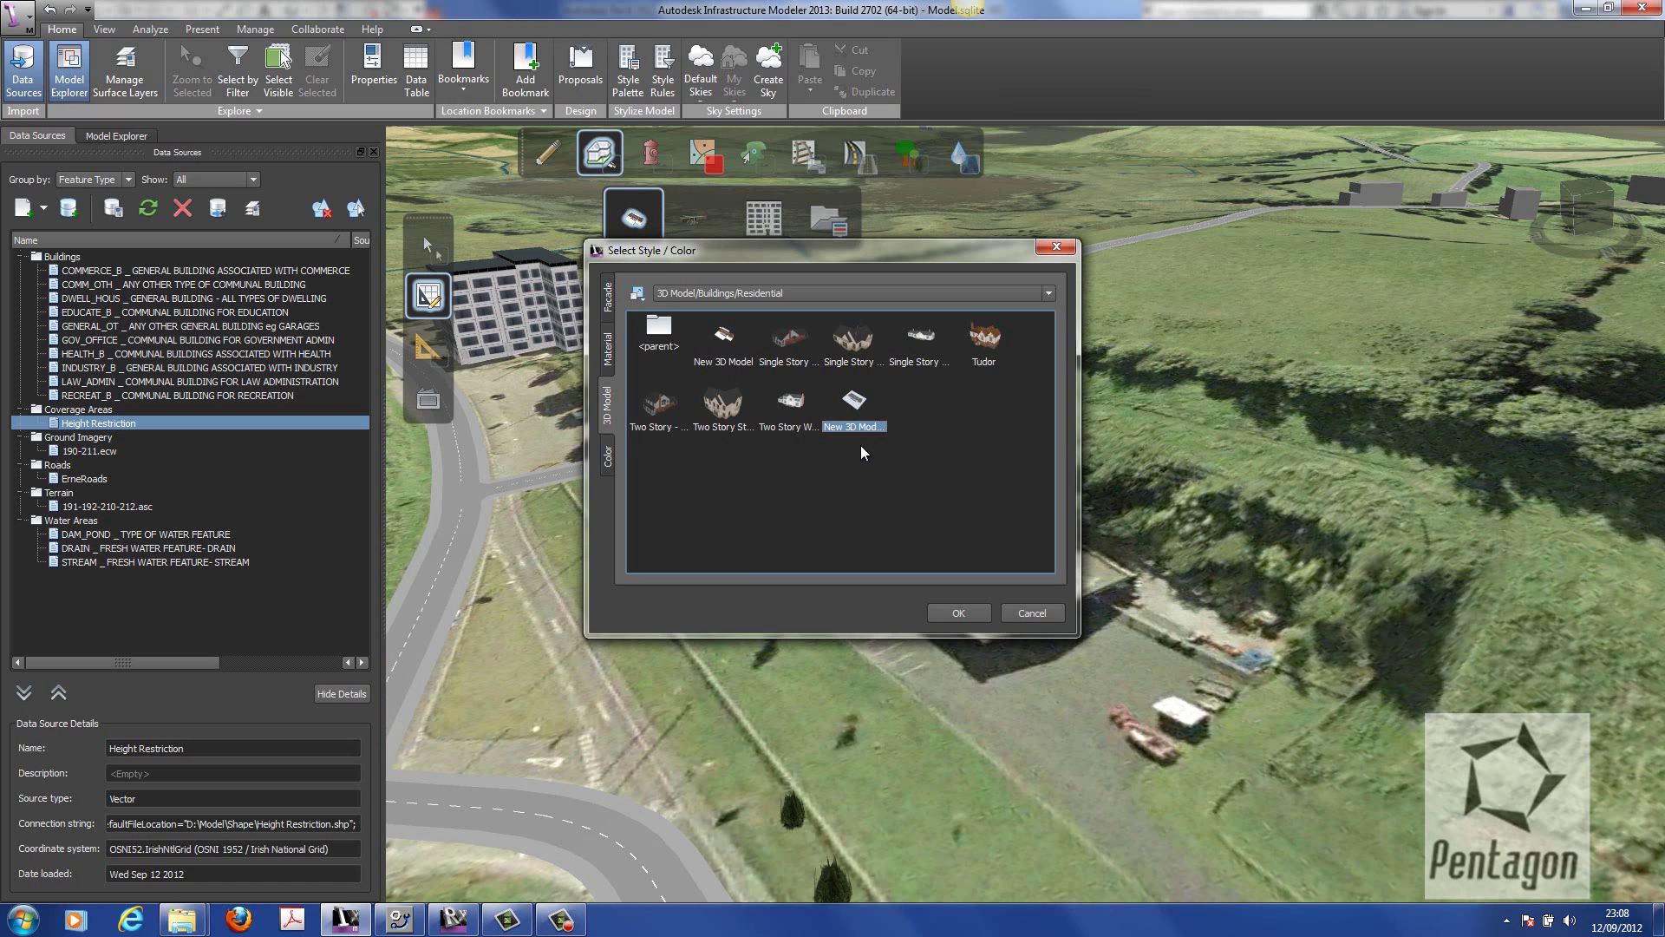
{"action": "double_click", "coordinate": [853, 415]}
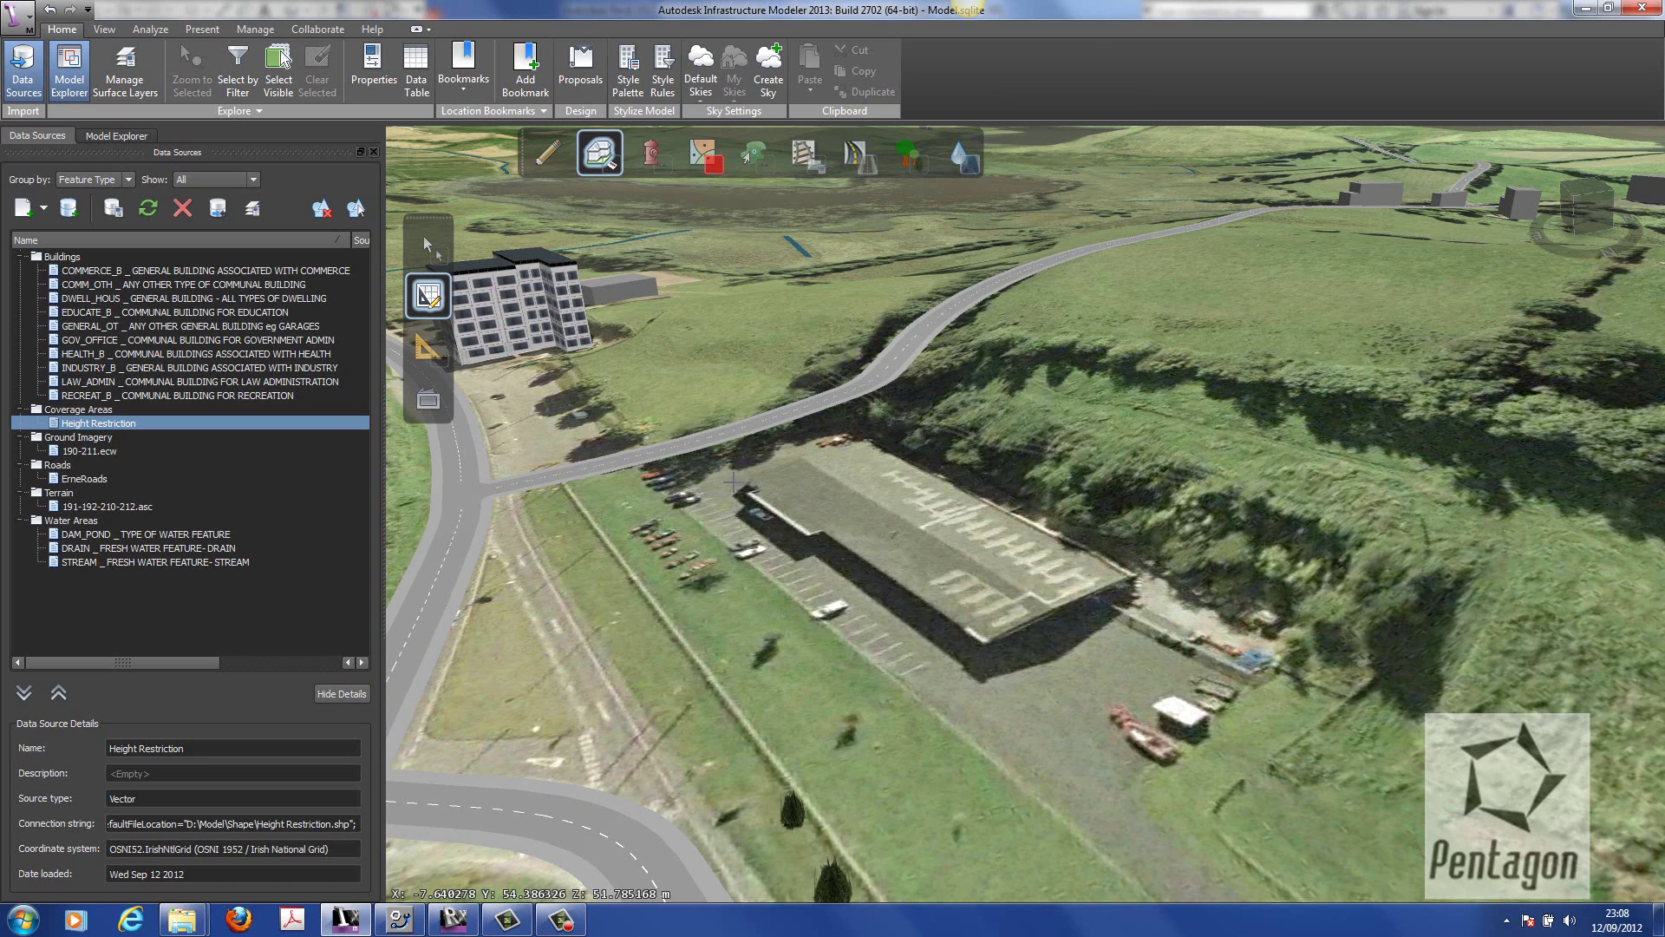
{"action": "left_click", "coordinate": [864, 438]}
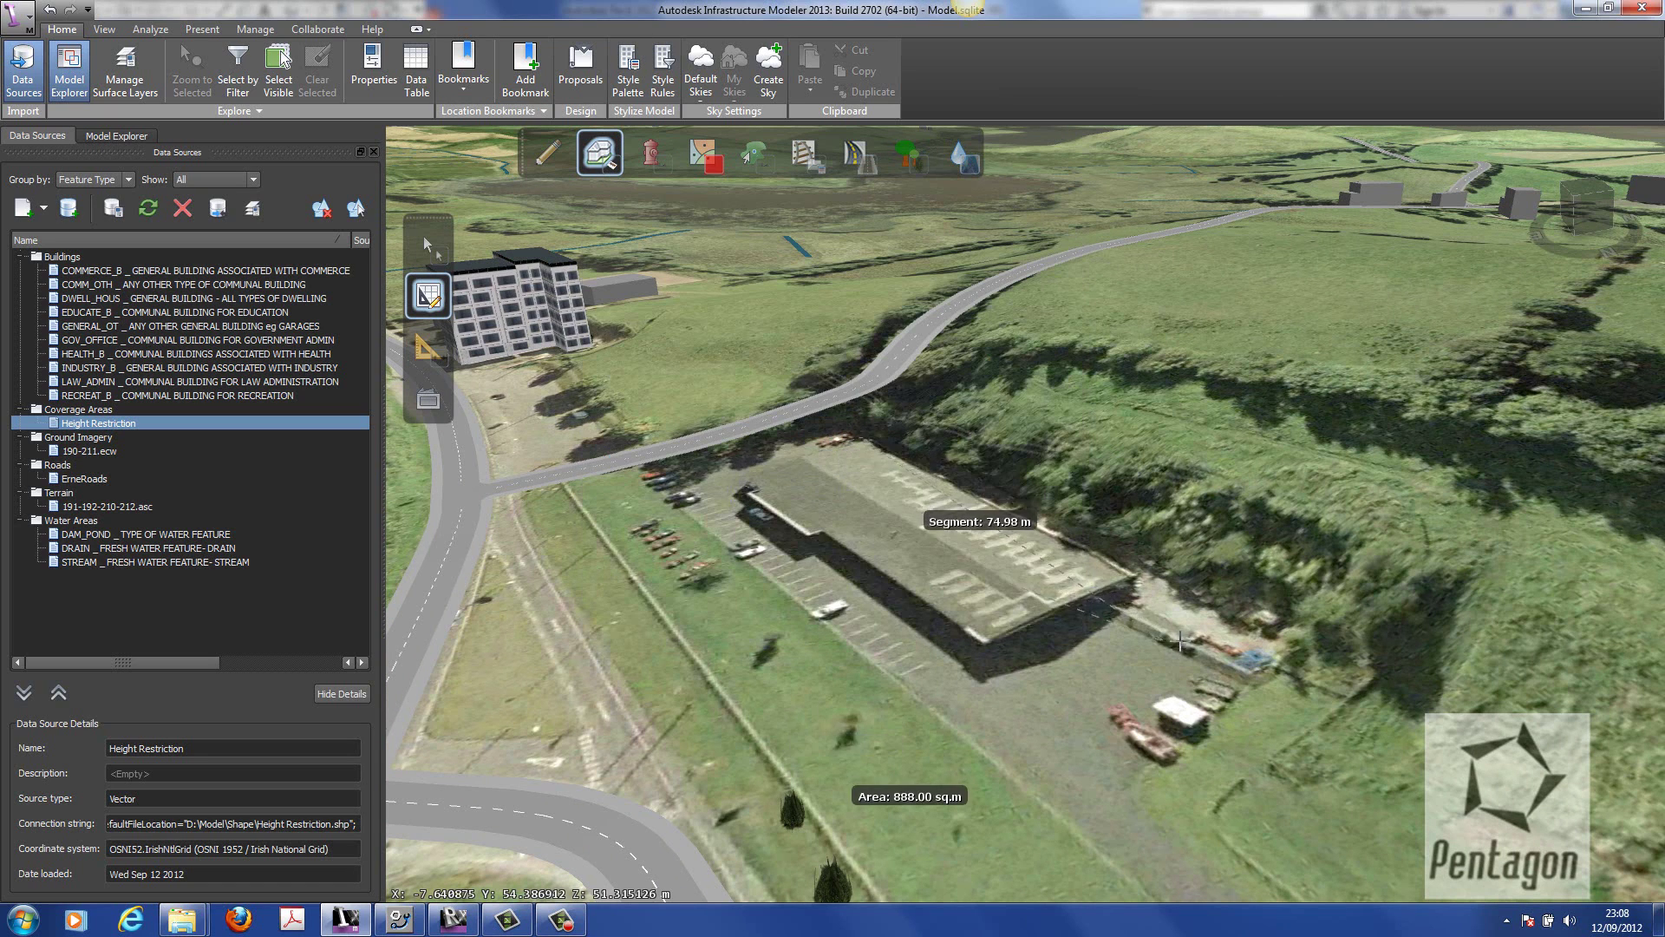
{"action": "left_click", "coordinate": [1134, 581]}
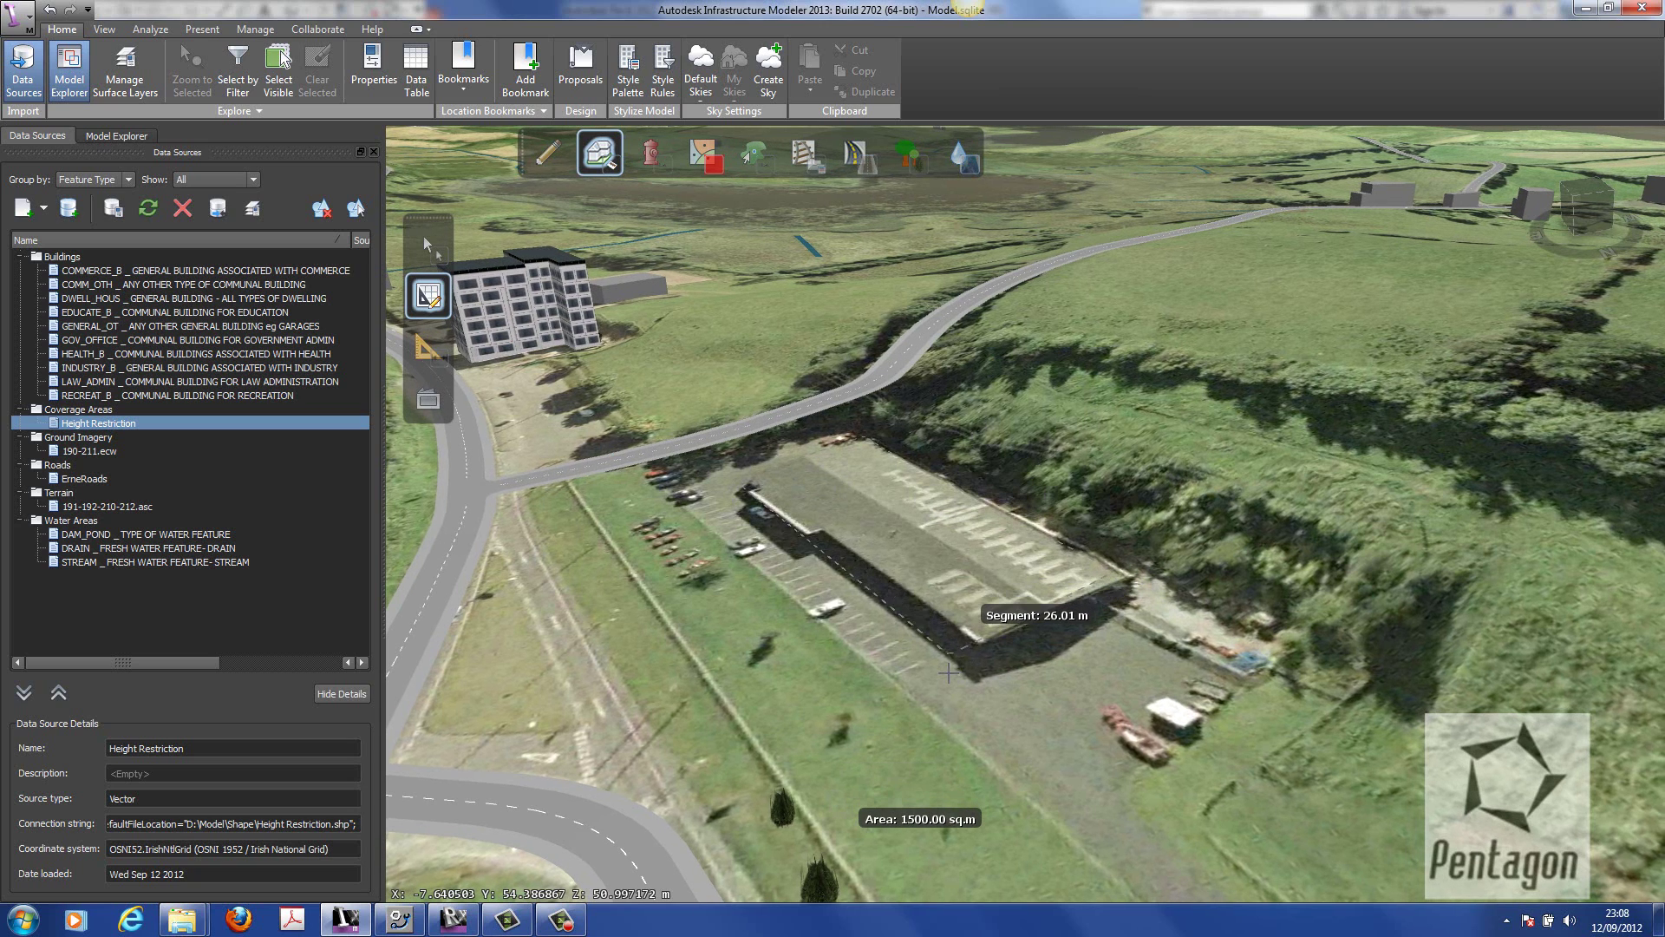
{"action": "left_click", "coordinate": [948, 673]}
{"action": "double_click", "coordinate": [929, 673]}
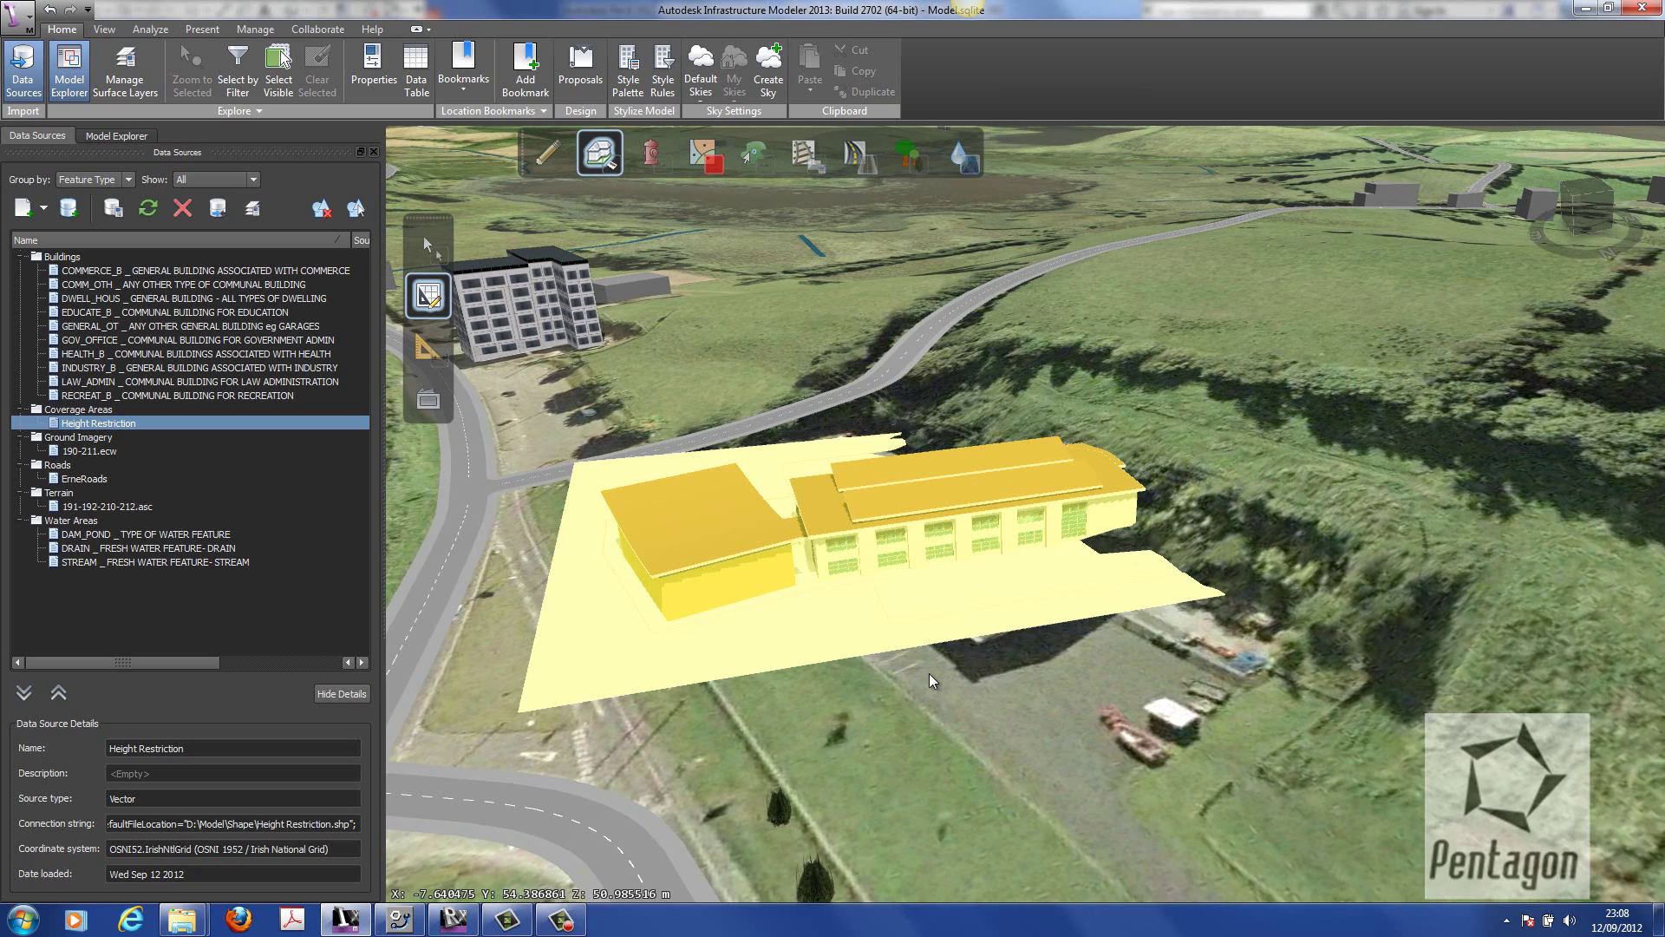
- Rotate the placed school so it lines up with the plot between the road and the wooded bank, then deselect it
{"action": "scroll", "coordinate": [1097, 642], "scroll_direction": "down", "scroll_amount": 1}
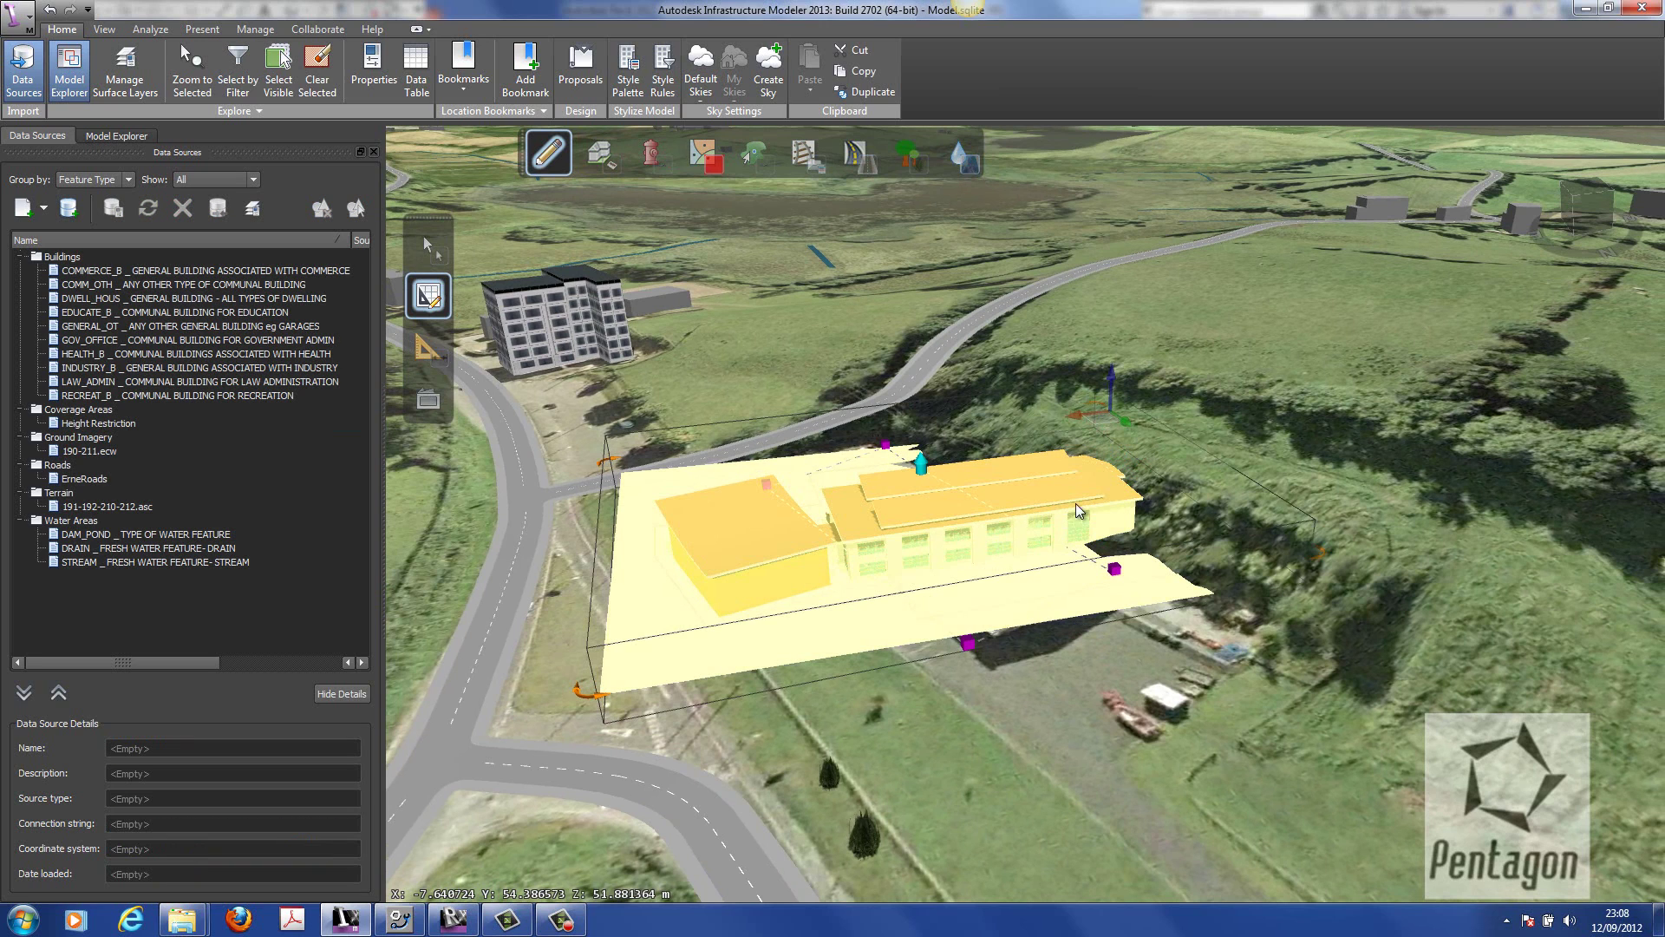
{"action": "scroll", "coordinate": [1122, 420], "scroll_direction": "up", "scroll_amount": 2}
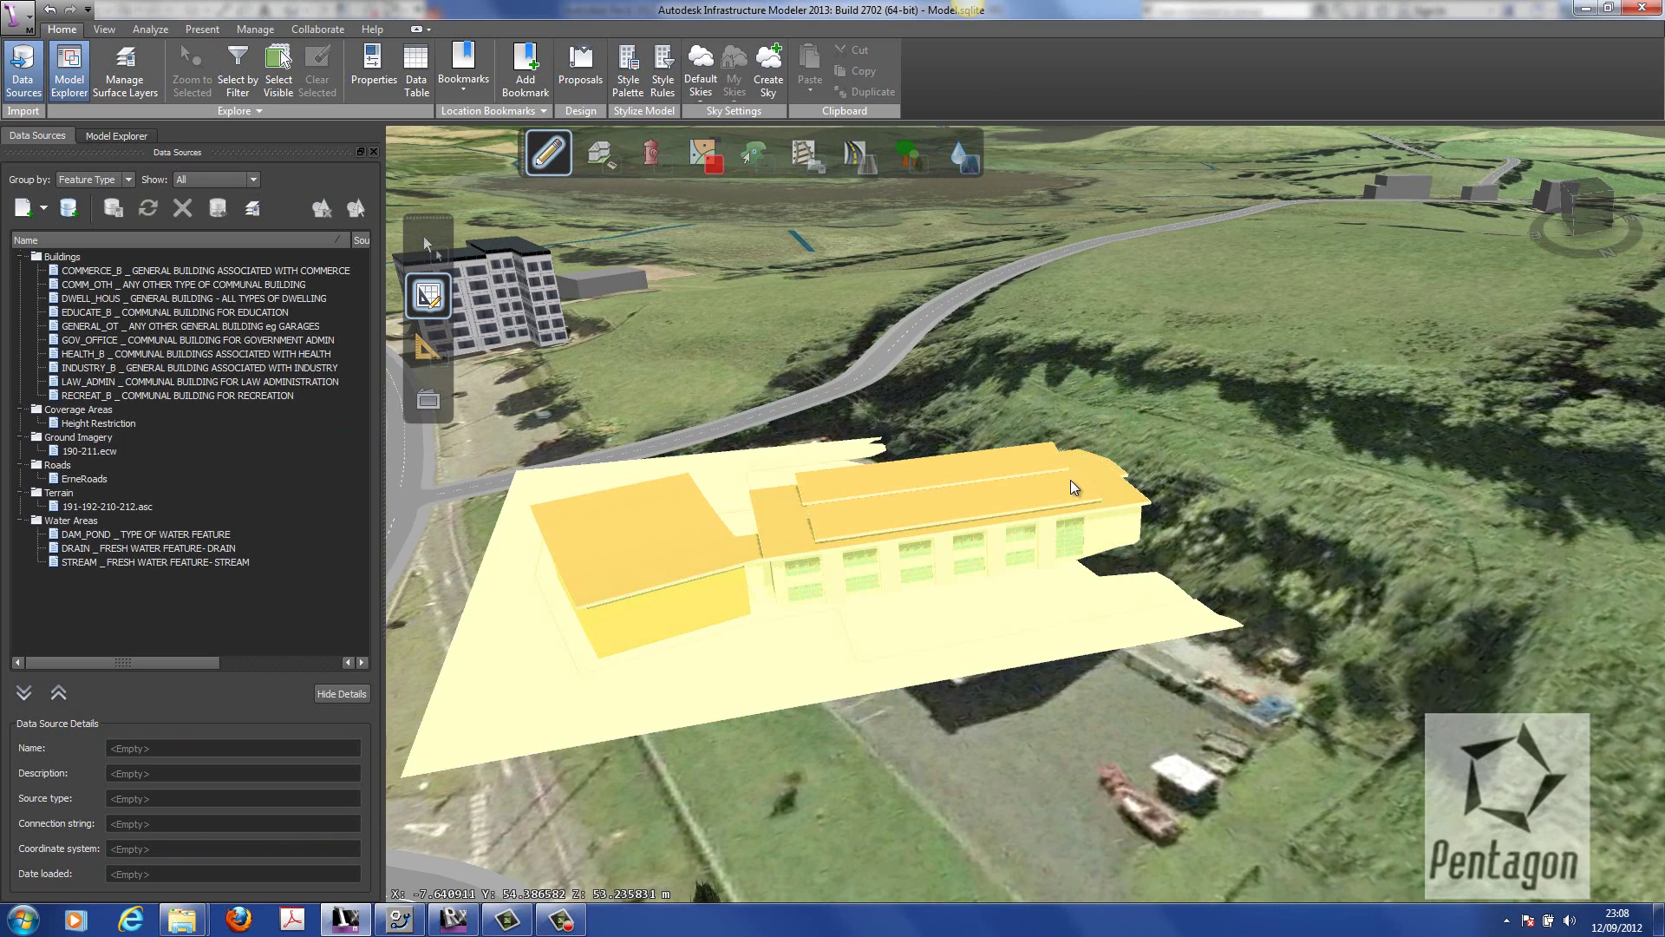
{"action": "scroll", "coordinate": [1111, 425], "scroll_direction": "up", "scroll_amount": 2}
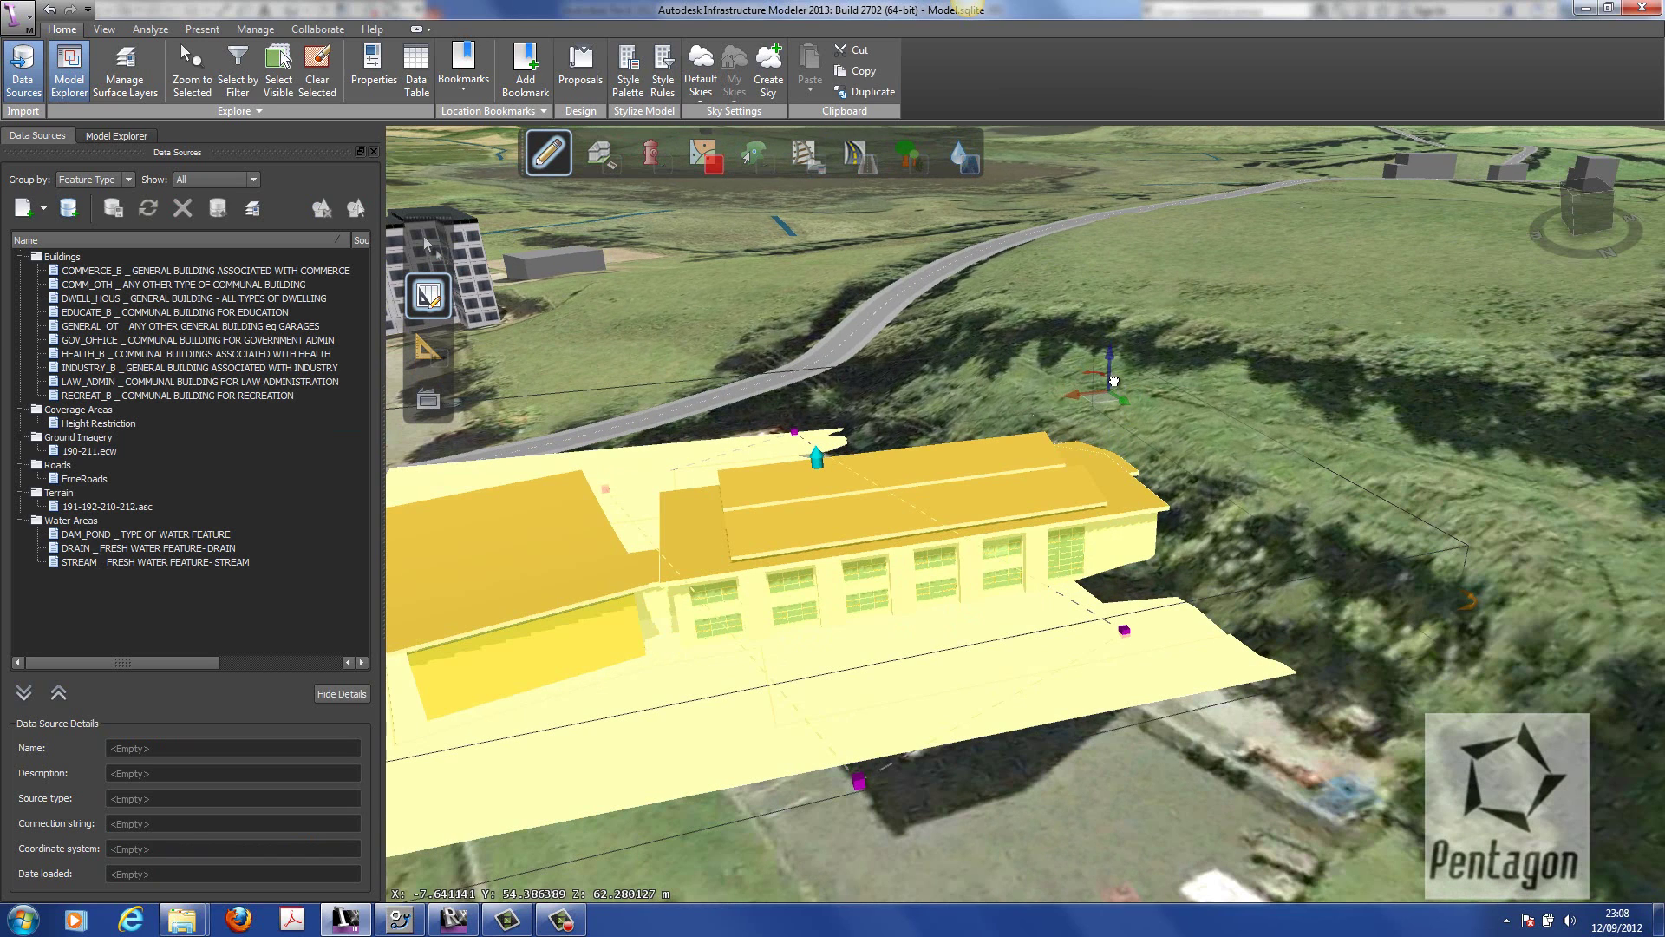
{"action": "left_click_drag", "start_coordinate": [1113, 427], "coordinate": [990, 503]}
{"action": "scroll", "coordinate": [1009, 524], "scroll_direction": "down", "scroll_amount": 3}
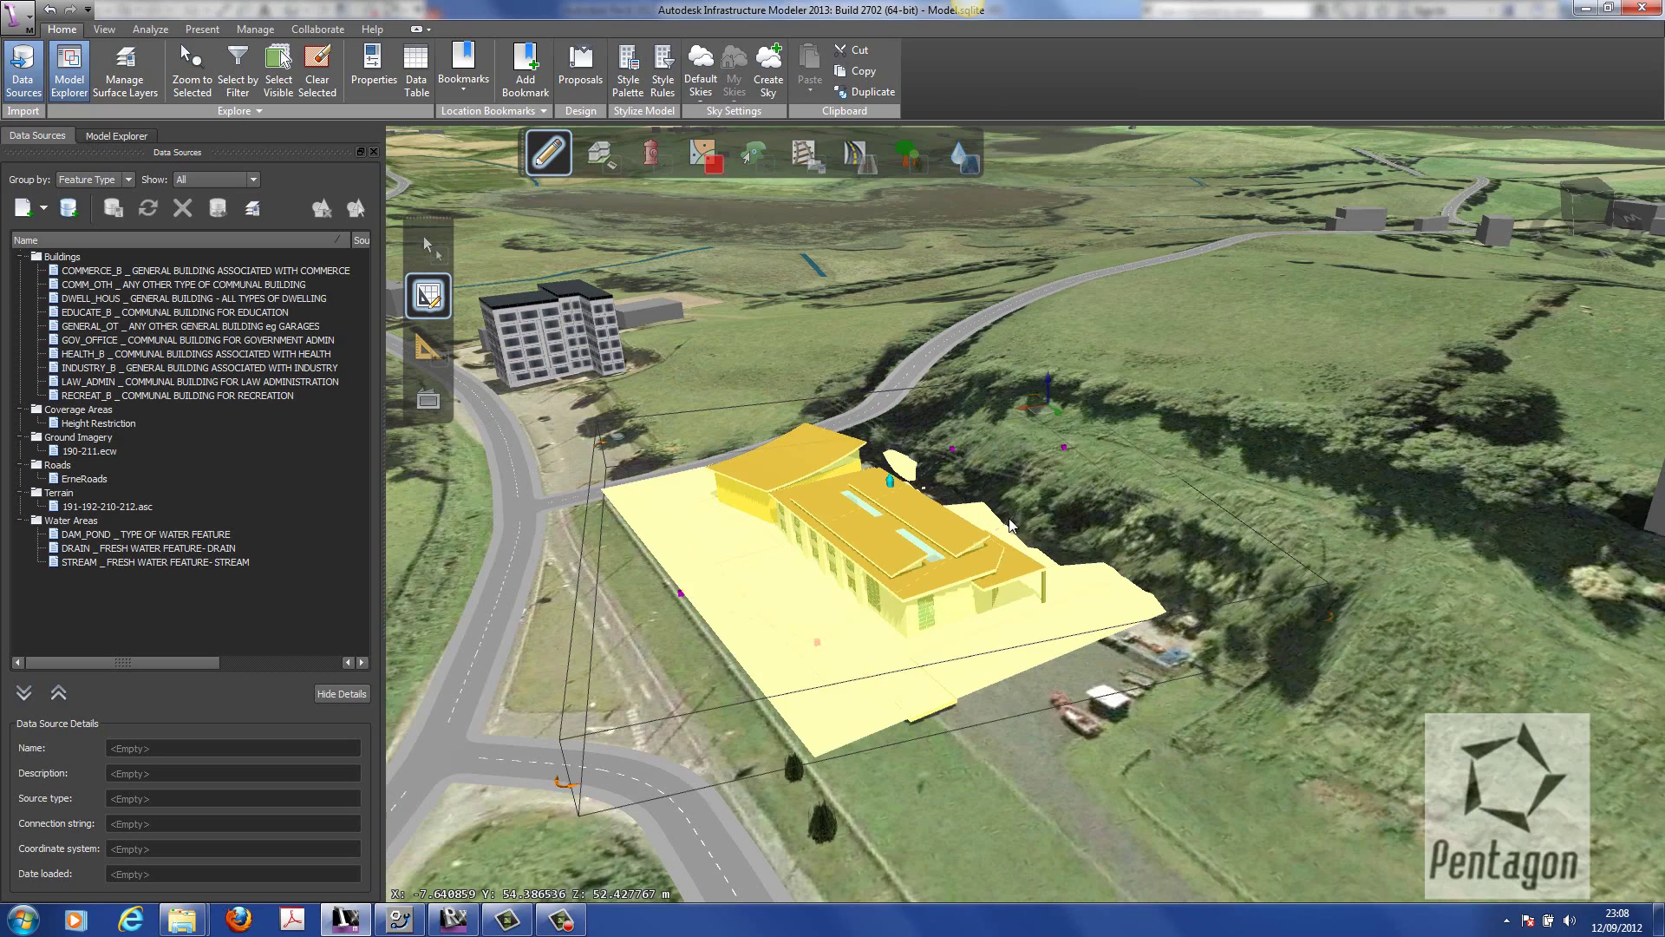
{"action": "left_click", "coordinate": [1168, 723]}
- Draw an access road about 211 m long from the main road, bending in the adjacent field and ending at the school's paved plot
{"action": "left_click_drag", "start_coordinate": [1013, 690], "coordinate": [1431, 674]}
{"action": "left_click_drag", "start_coordinate": [1199, 663], "coordinate": [1414, 701]}
{"action": "mouse_move", "coordinate": [1015, 556]}
{"action": "middle_mouse_down"}
{"action": "mouse_move", "coordinate": [1339, 607]}
{"action": "mouse_move", "coordinate": [956, 596]}
{"action": "mouse_move", "coordinate": [1147, 545]}
{"action": "mouse_move", "coordinate": [1212, 687]}
{"action": "mouse_move", "coordinate": [1082, 670]}
{"action": "mouse_move", "coordinate": [1000, 559]}
{"action": "middle_mouse_up"}
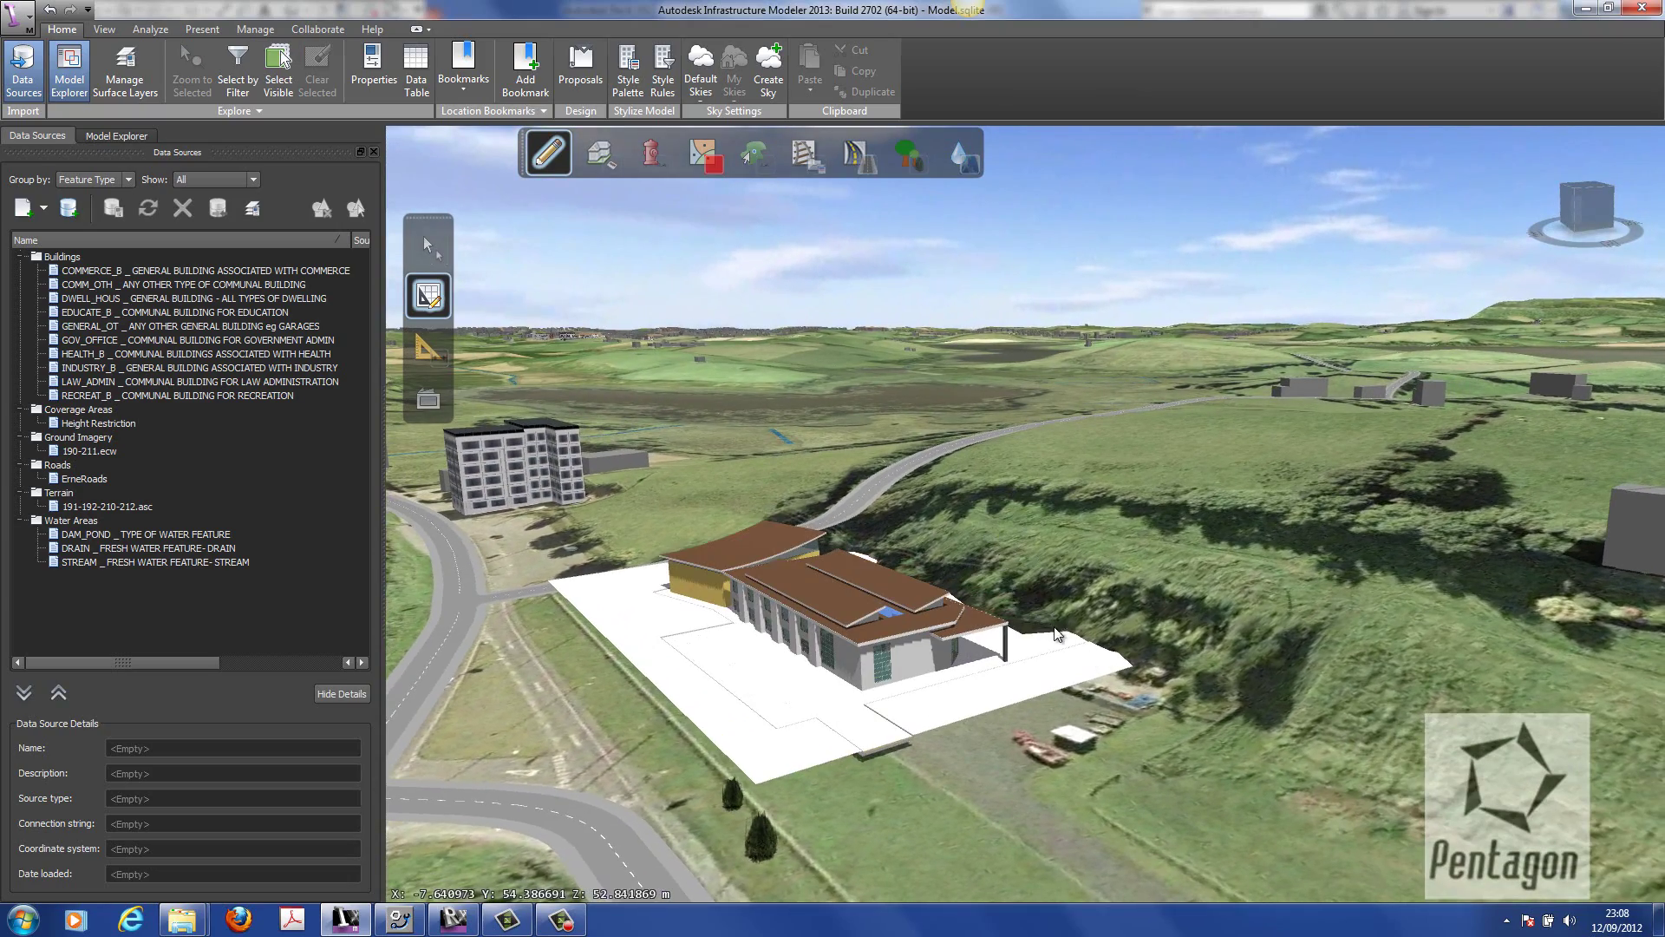
{"action": "middle_click_drag", "start_coordinate": [1056, 634], "coordinate": [859, 670]}
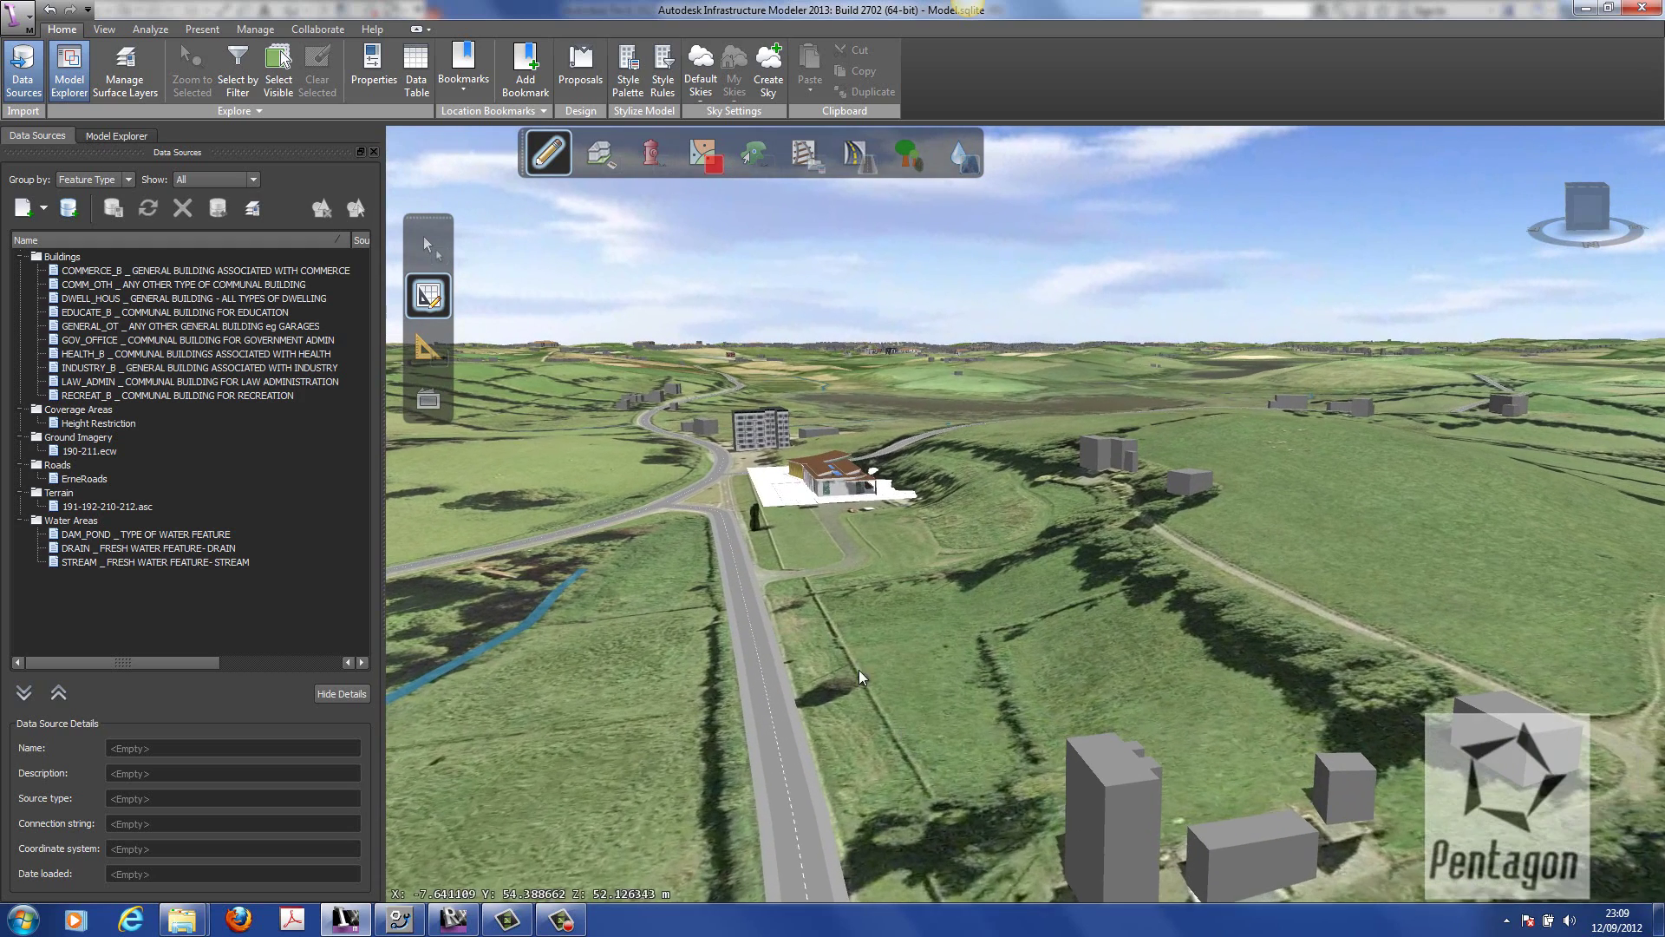
{"action": "left_click", "coordinate": [857, 154]}
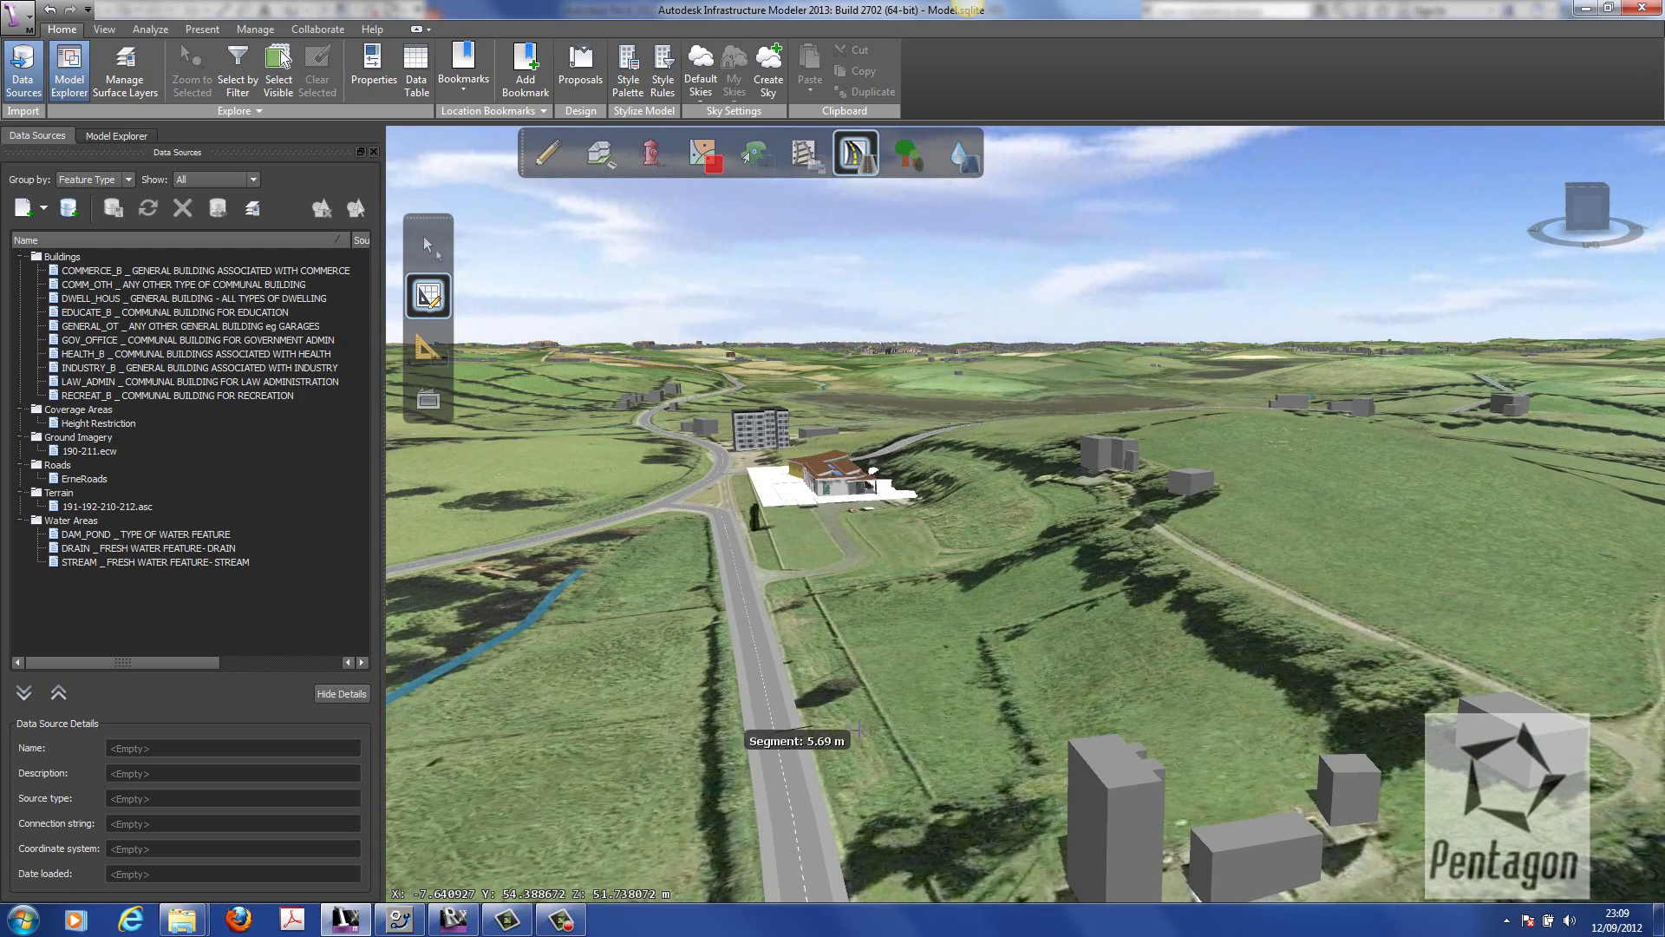
{"action": "left_click", "coordinate": [958, 722]}
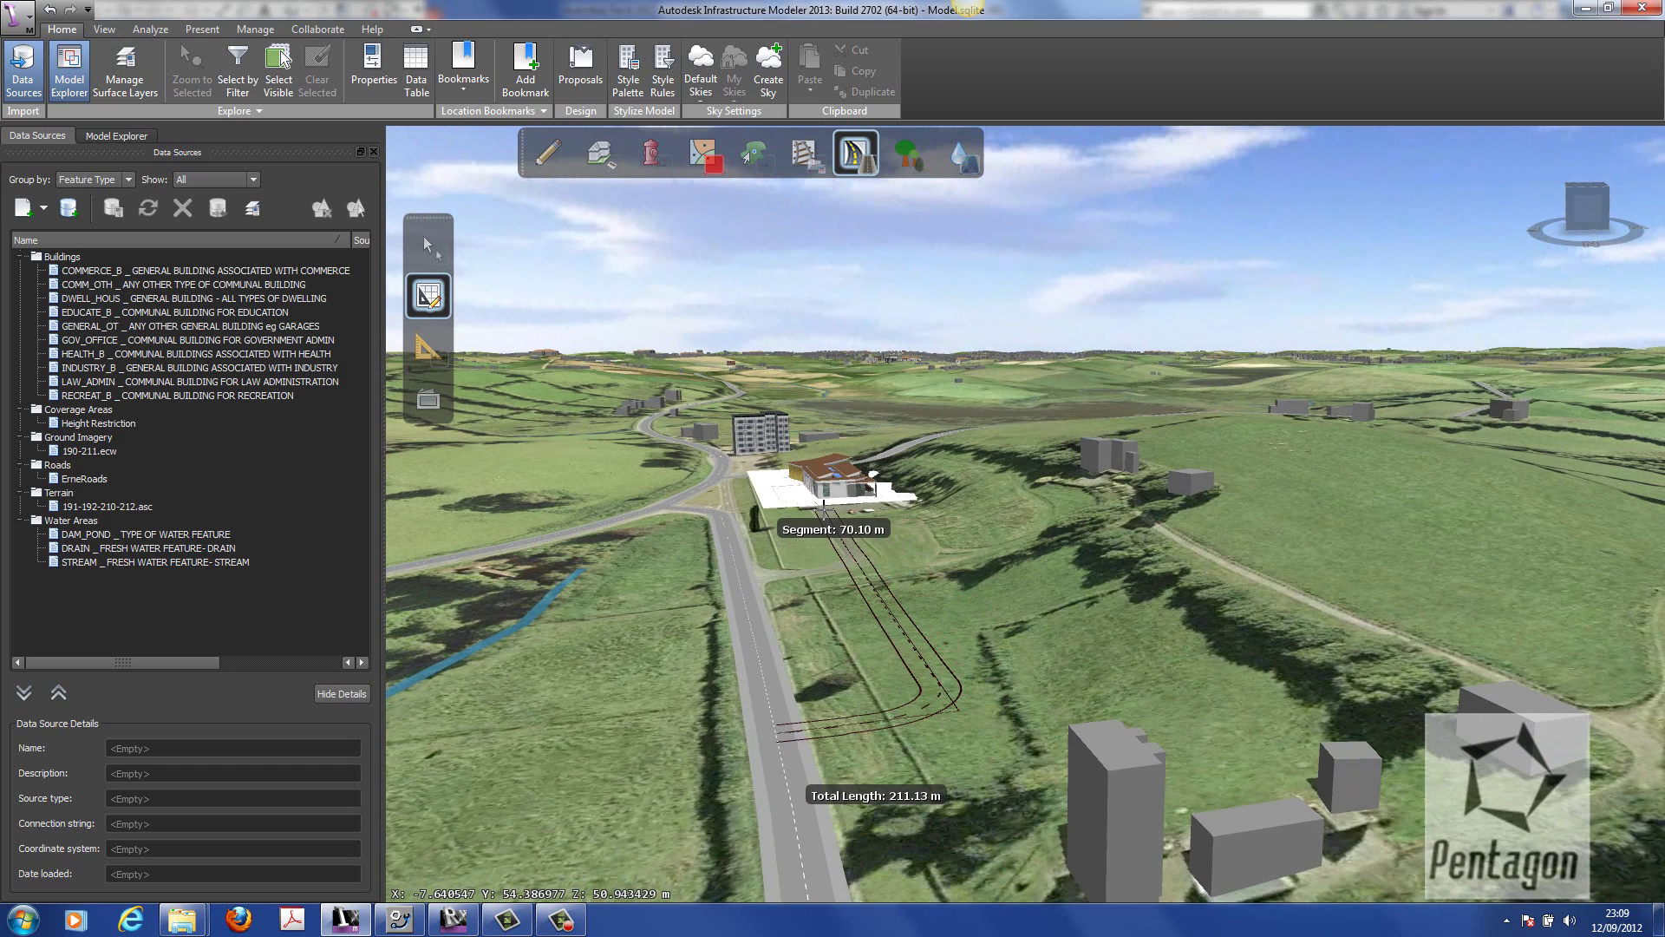
{"action": "double_click", "coordinate": [823, 510]}
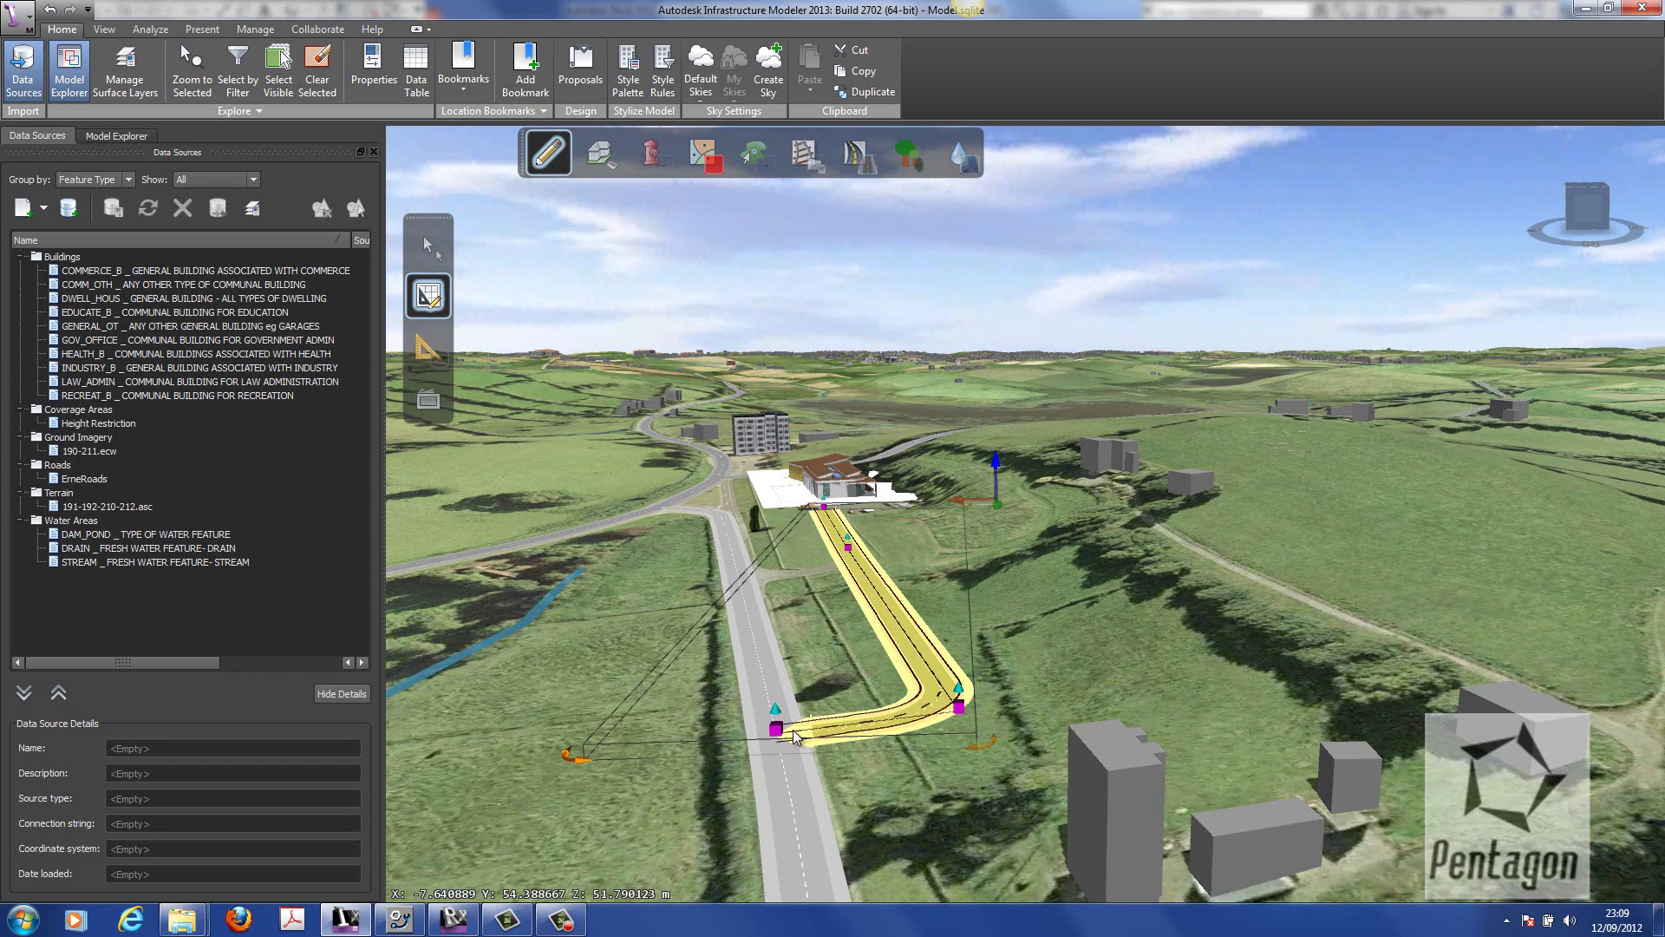
- Move the access road's start point back towards the edge of the main road, giving a total length of about 209 m, and deselect it
{"action": "left_click_drag", "start_coordinate": [845, 773], "coordinate": [854, 773]}
{"action": "left_click", "coordinate": [827, 725]}
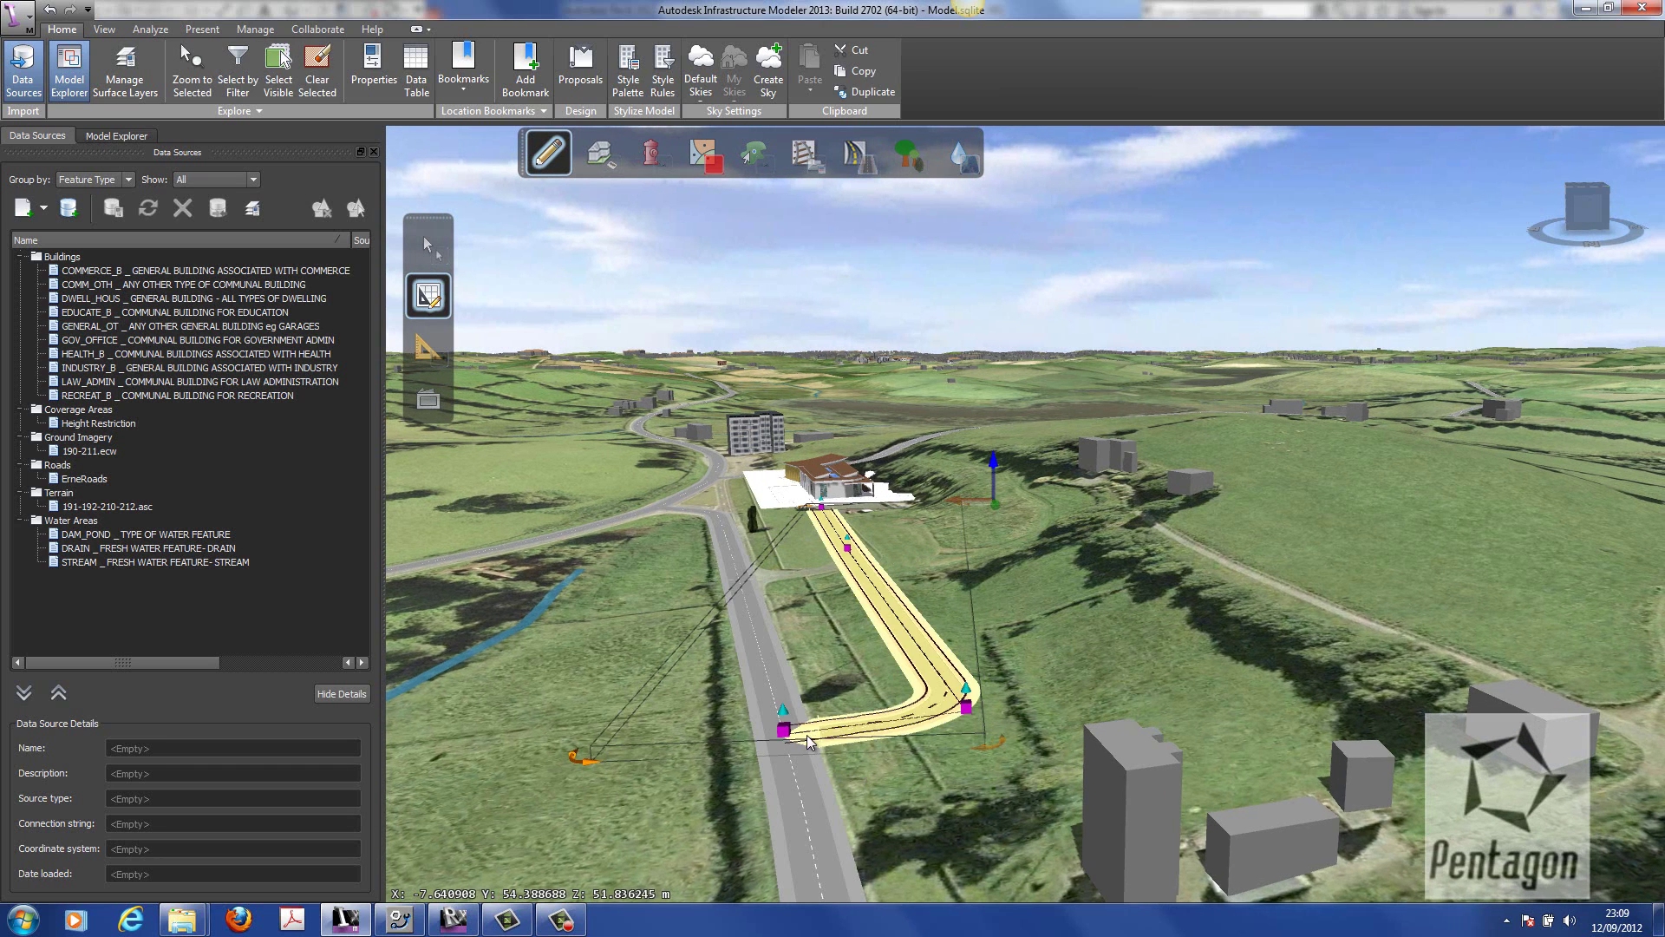
{"action": "left_click_drag", "start_coordinate": [783, 728], "coordinate": [806, 729]}
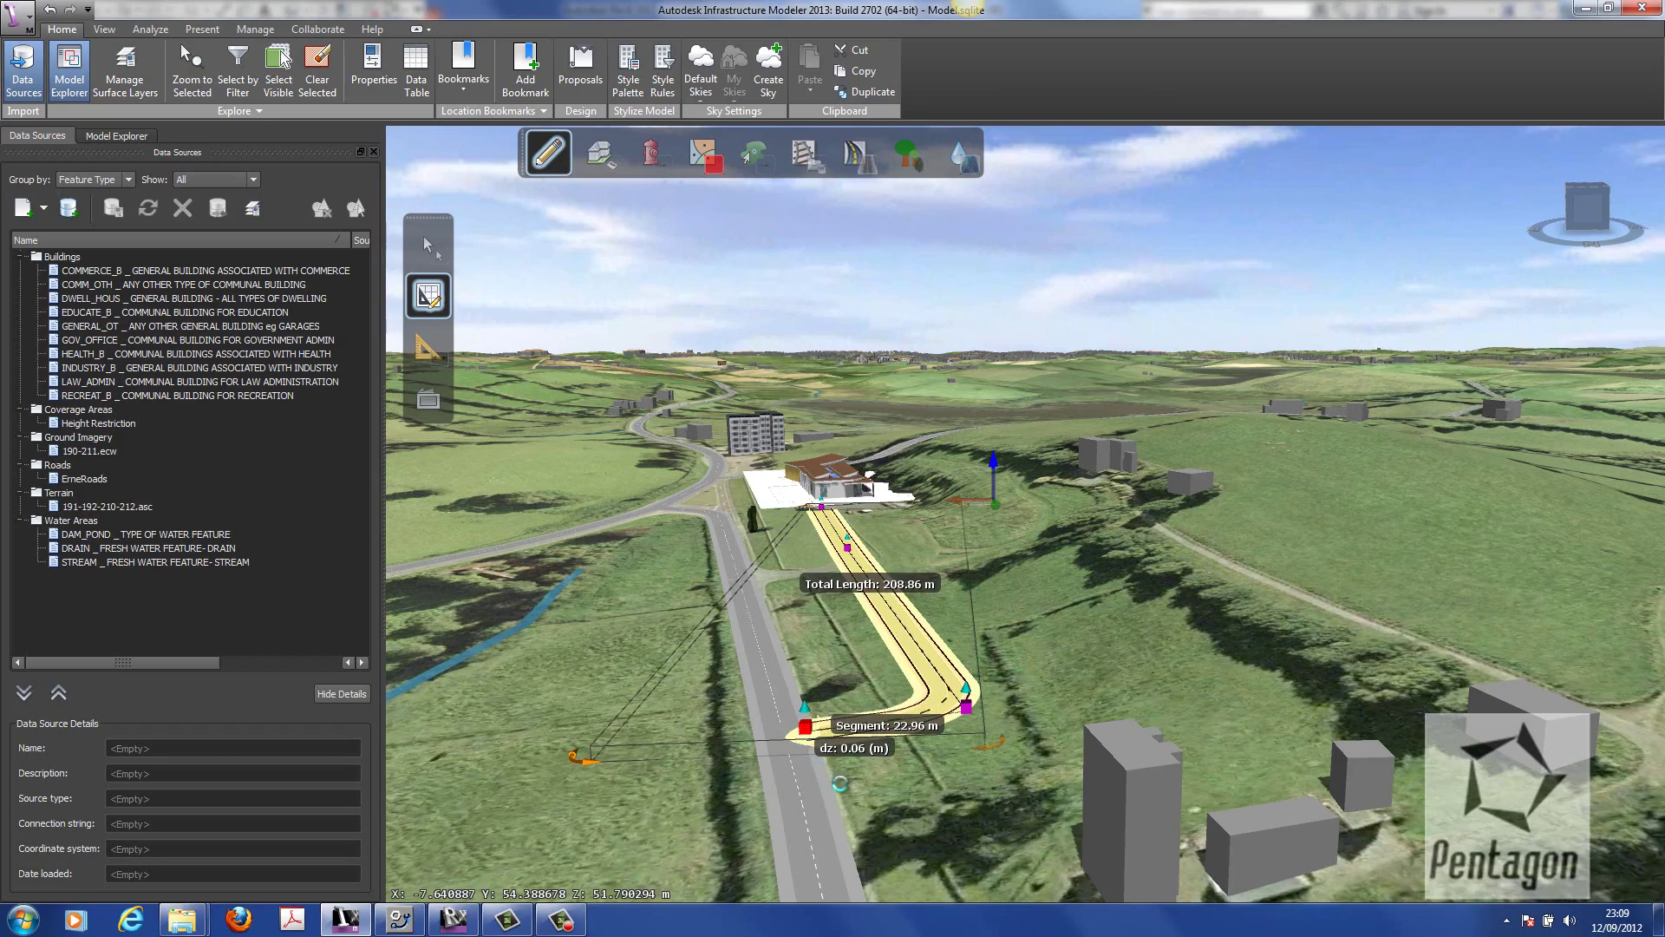
{"action": "left_click", "coordinate": [863, 788]}
- Delete the existing conifers along the verge between the school plot and the main road
{"action": "scroll", "coordinate": [951, 710], "scroll_direction": "up", "scroll_amount": 5}
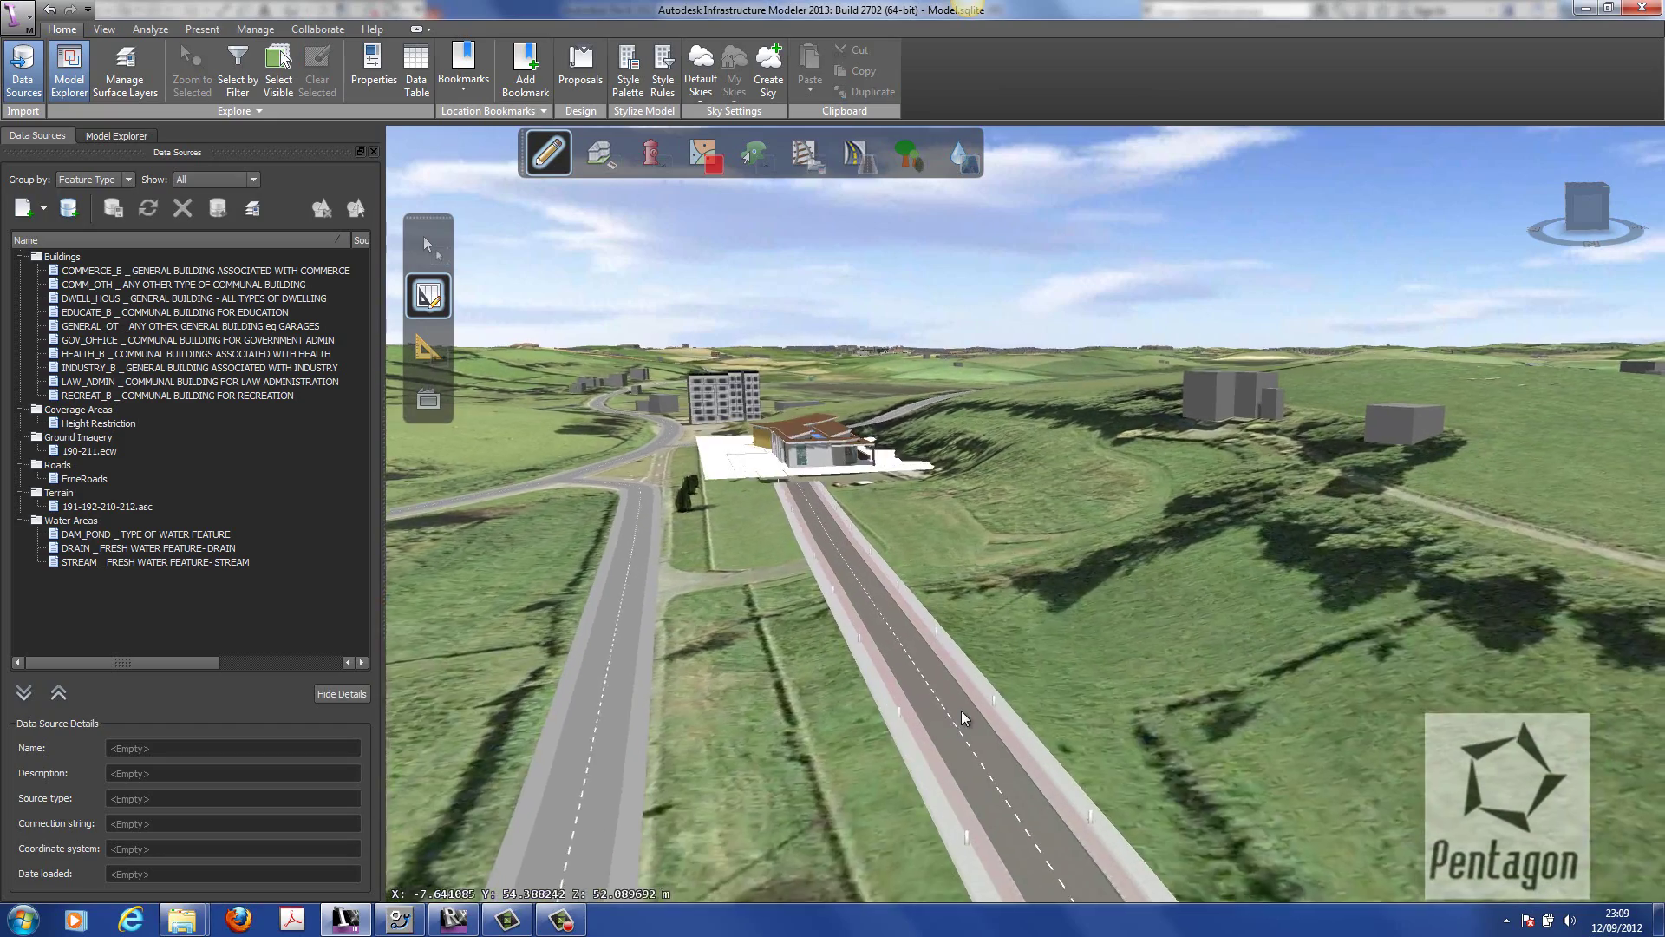
{"action": "left_click_drag", "start_coordinate": [962, 711], "coordinate": [1069, 761]}
{"action": "scroll", "coordinate": [1058, 772], "scroll_direction": "down", "scroll_amount": 5}
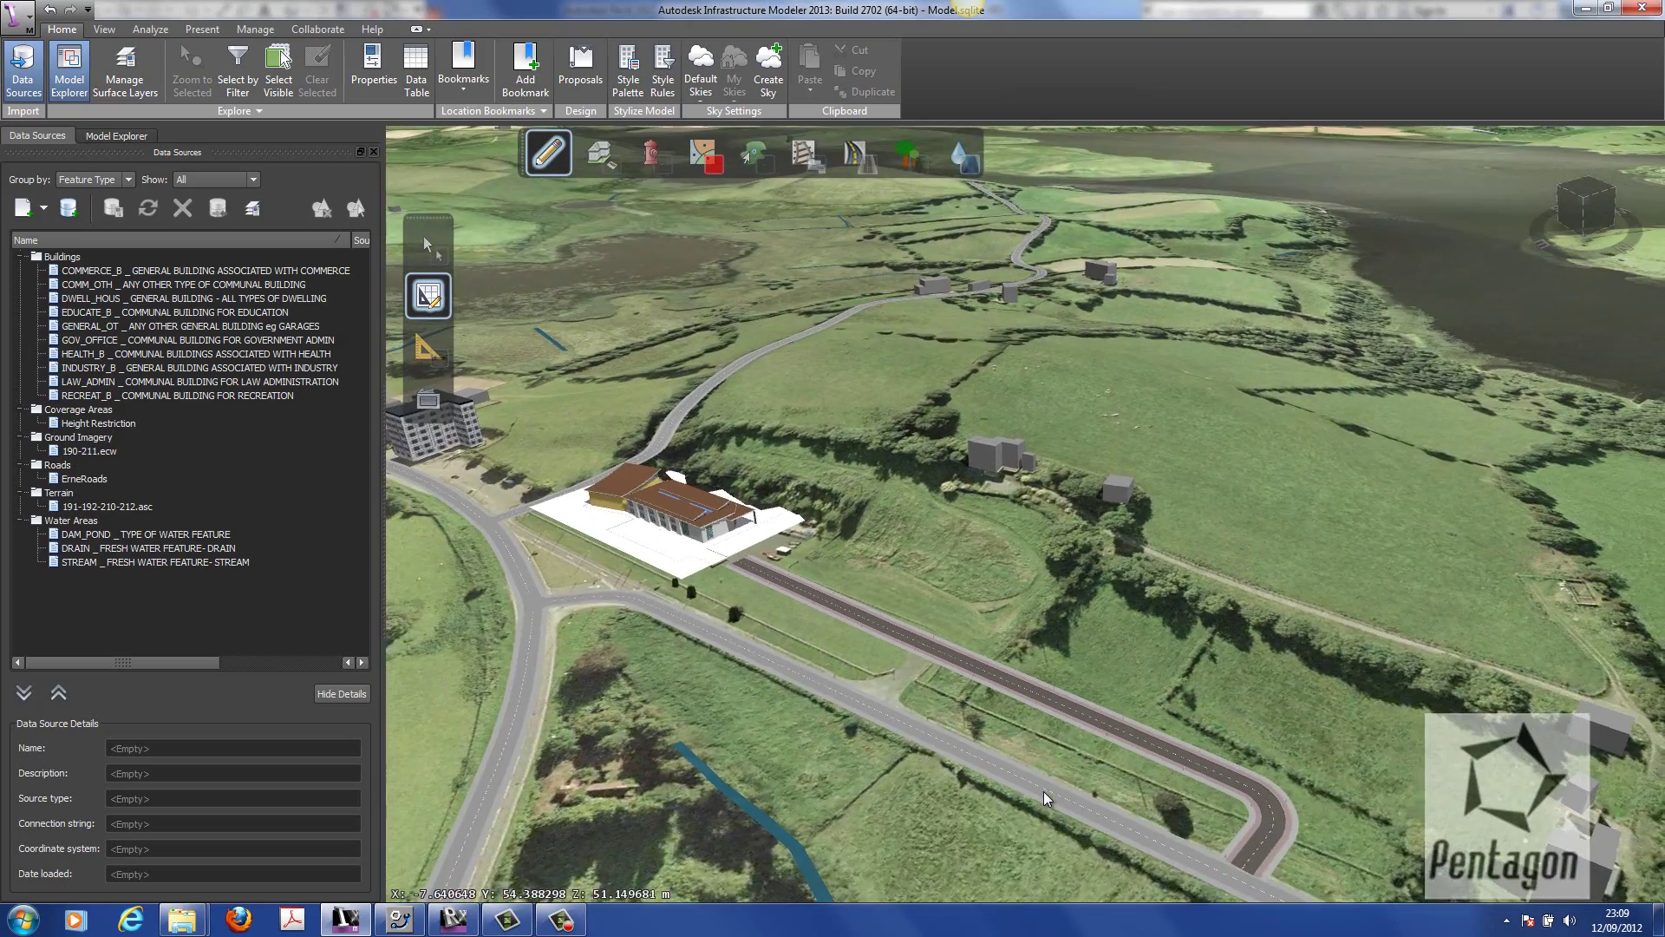
{"action": "middle_click_drag", "start_coordinate": [1043, 791], "coordinate": [1188, 721]}
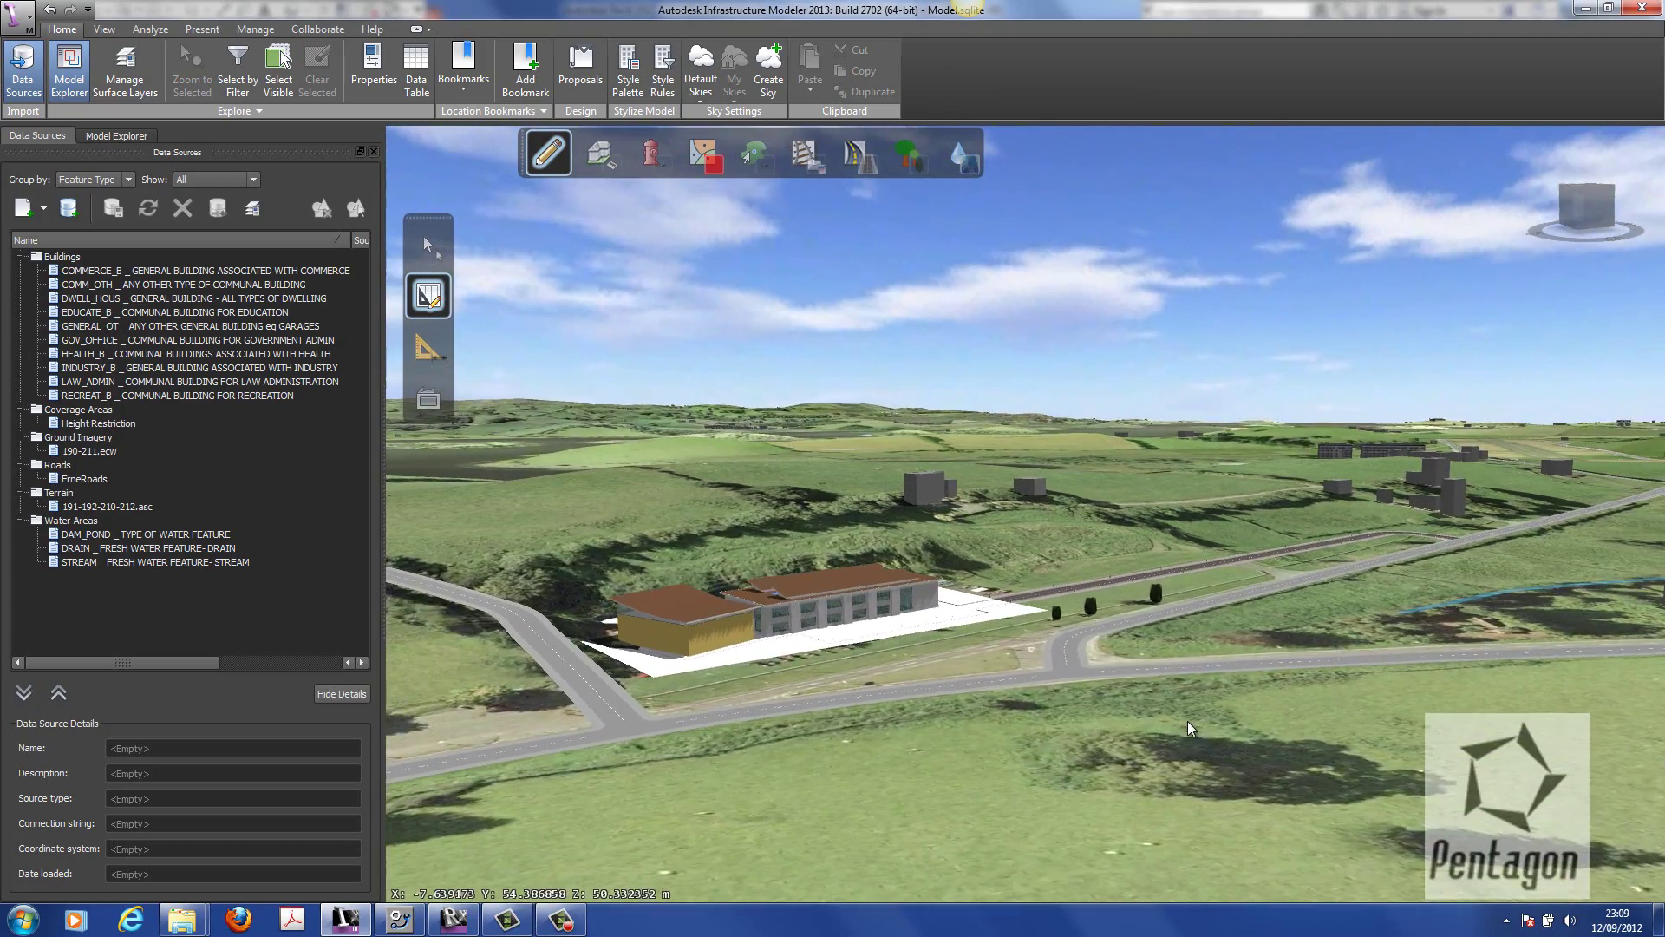
{"action": "scroll", "coordinate": [1119, 655], "scroll_direction": "up", "scroll_amount": 4}
{"action": "scroll", "coordinate": [1110, 643], "scroll_direction": "down", "scroll_amount": 4}
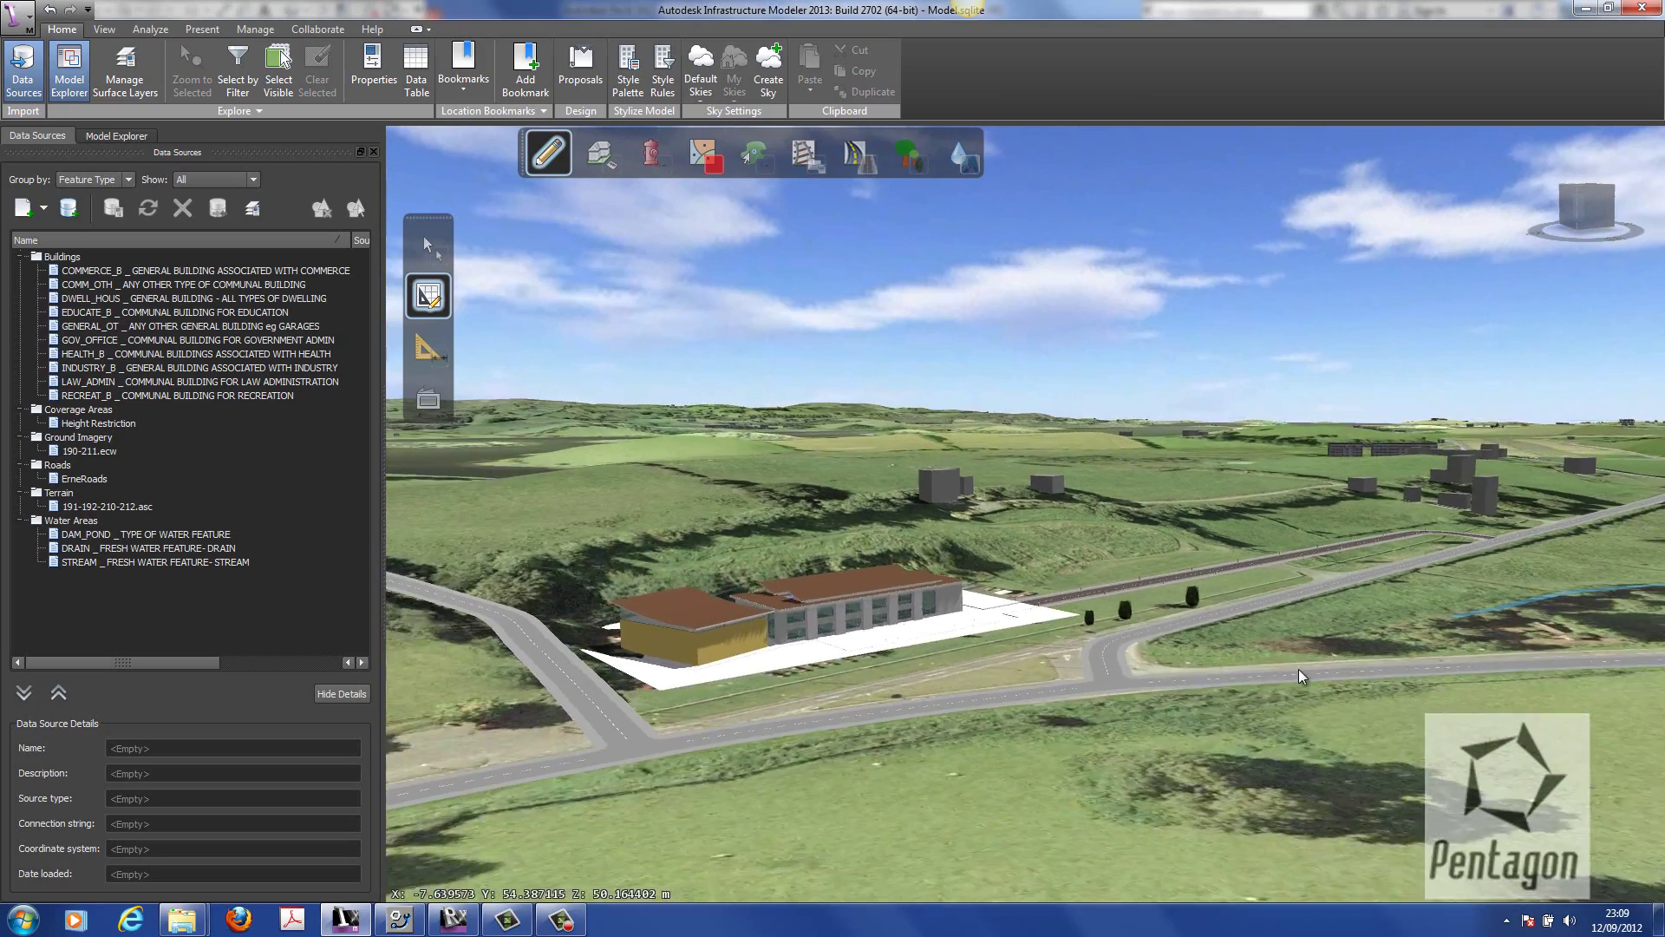
{"action": "middle_click_drag", "start_coordinate": [1298, 669], "coordinate": [747, 622]}
{"action": "left_click", "coordinate": [751, 616]}
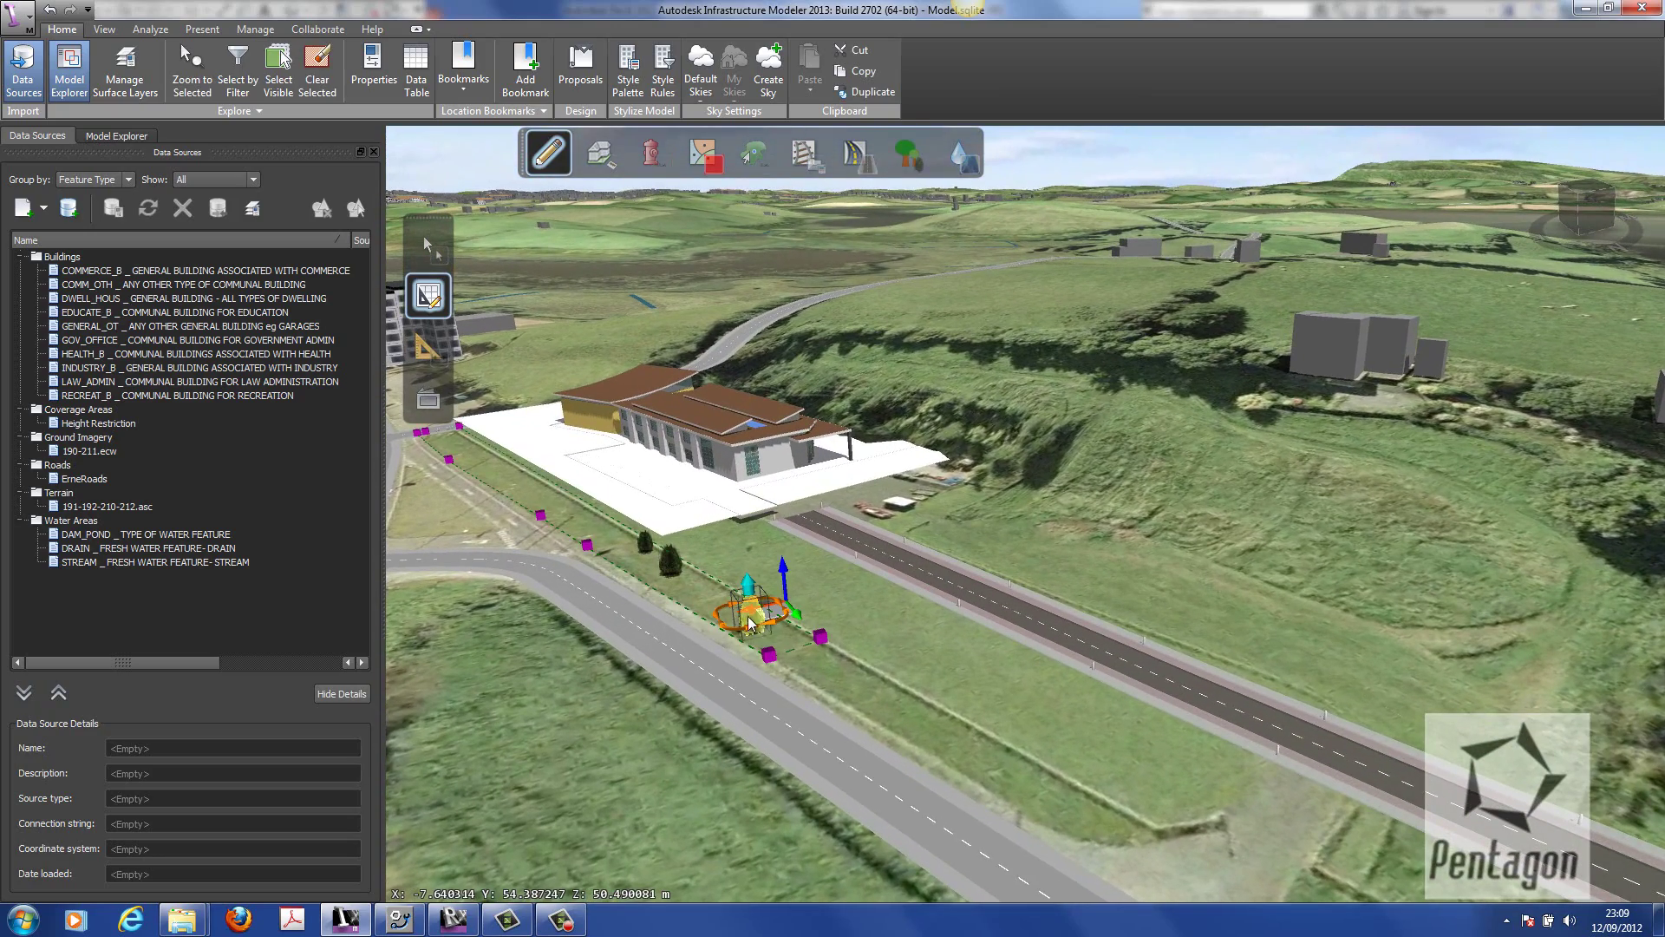
{"action": "left_click_drag", "start_coordinate": [751, 615], "coordinate": [664, 568]}
{"action": "key", "text": "Delete"}
{"action": "left_click", "coordinate": [647, 549]}
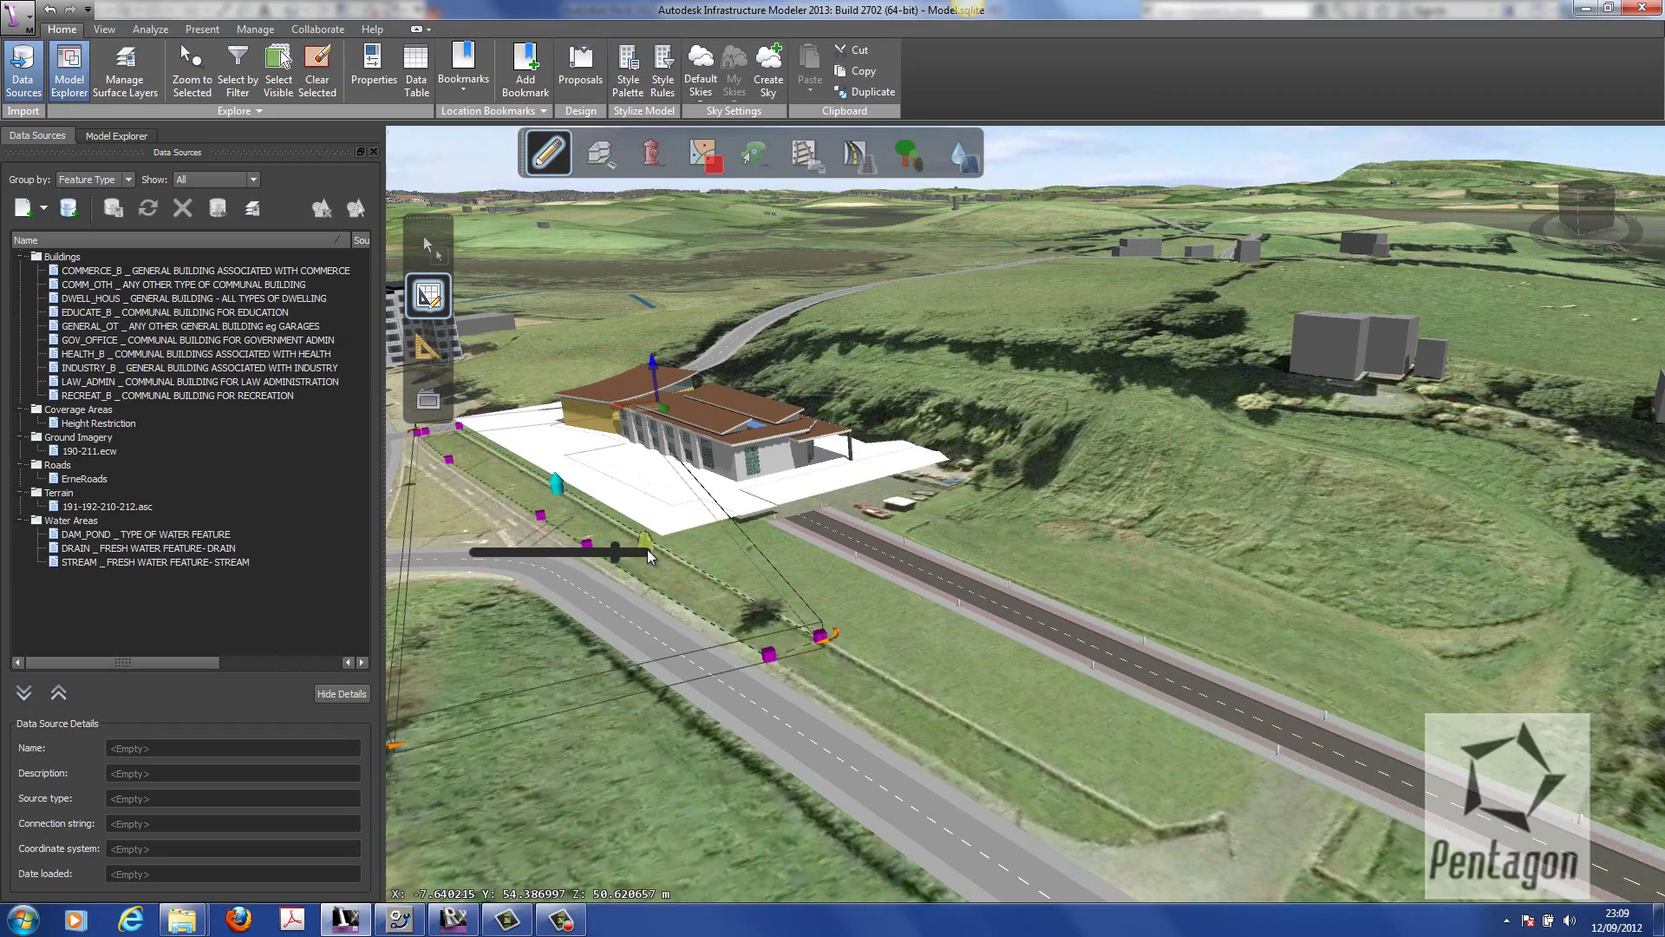
{"action": "key", "text": "Delete"}
- Create a stand of trees in a narrow strip along the school plot's roadside edge, extending past its corner, and increase the tree height
{"action": "scroll", "coordinate": [687, 613], "scroll_direction": "down", "scroll_amount": 1}
{"action": "middle_click_drag", "start_coordinate": [686, 615], "coordinate": [885, 568]}
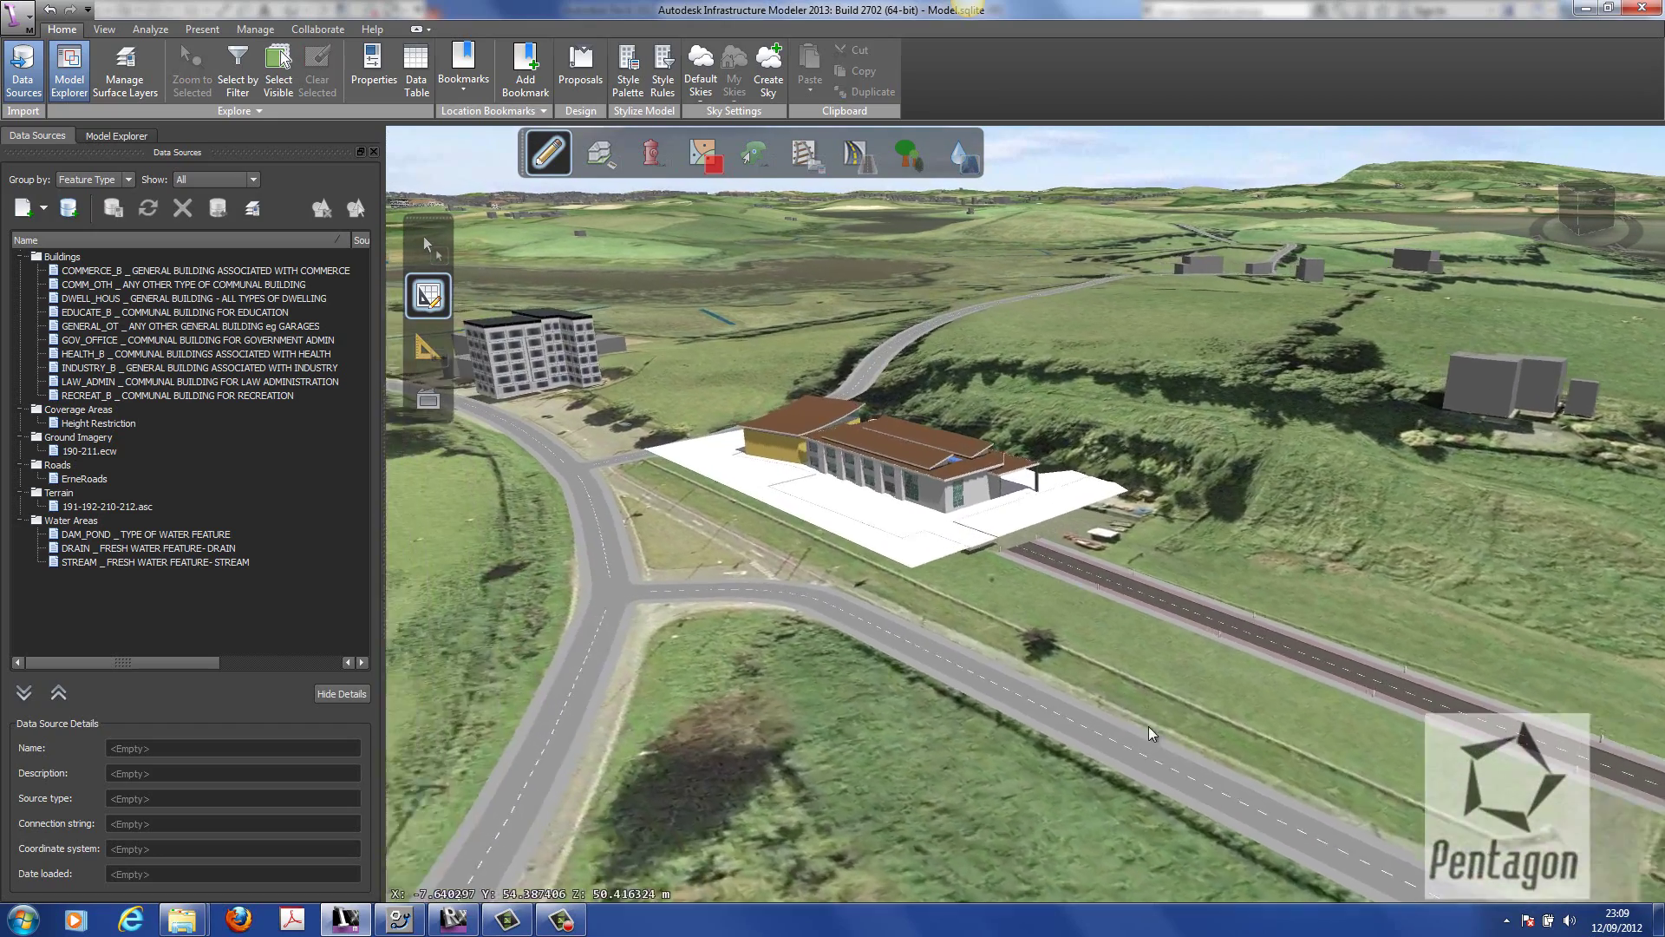
{"action": "scroll", "coordinate": [893, 560], "scroll_direction": "up", "scroll_amount": 3}
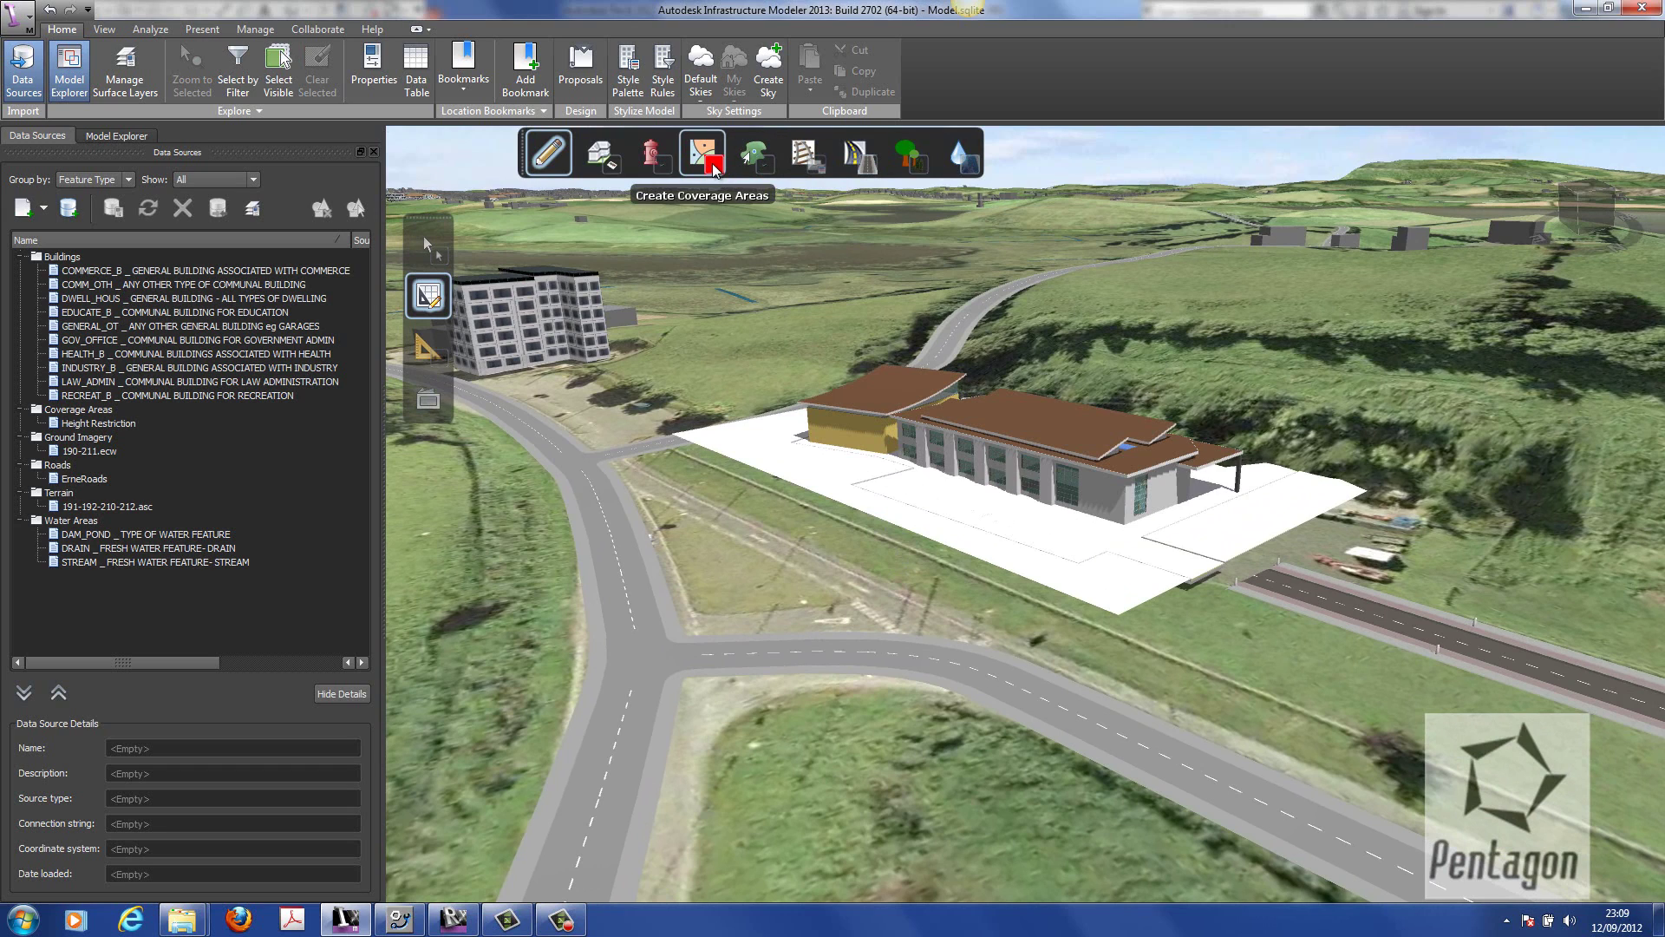
{"action": "left_click", "coordinate": [920, 168]}
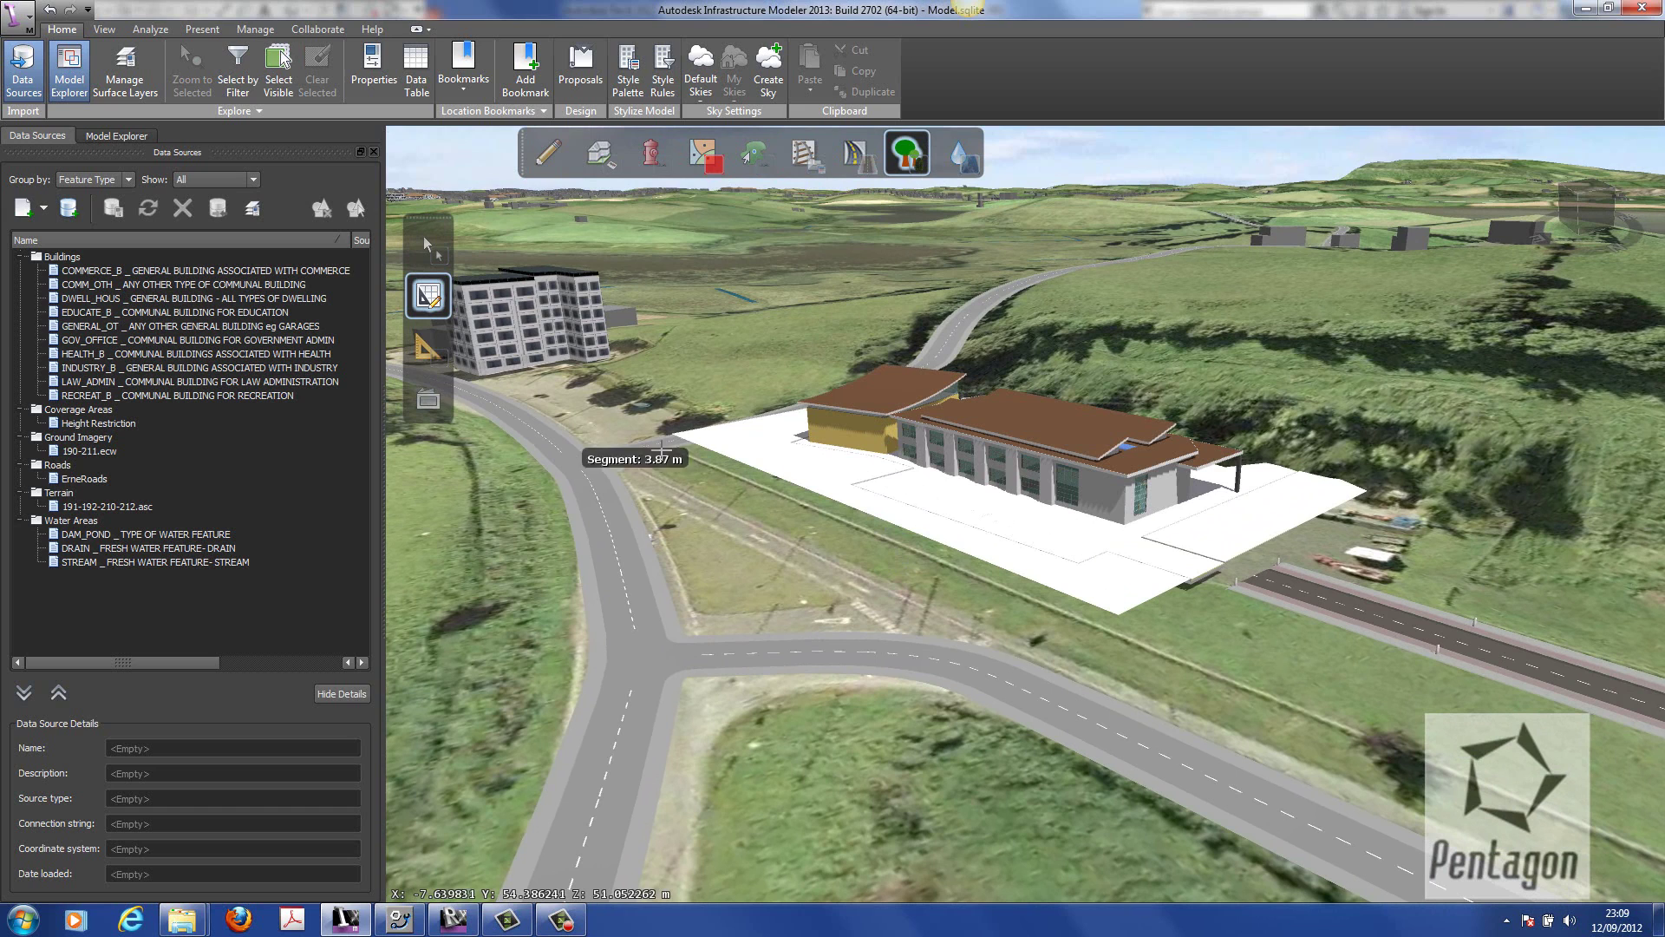
{"action": "left_click", "coordinate": [686, 439]}
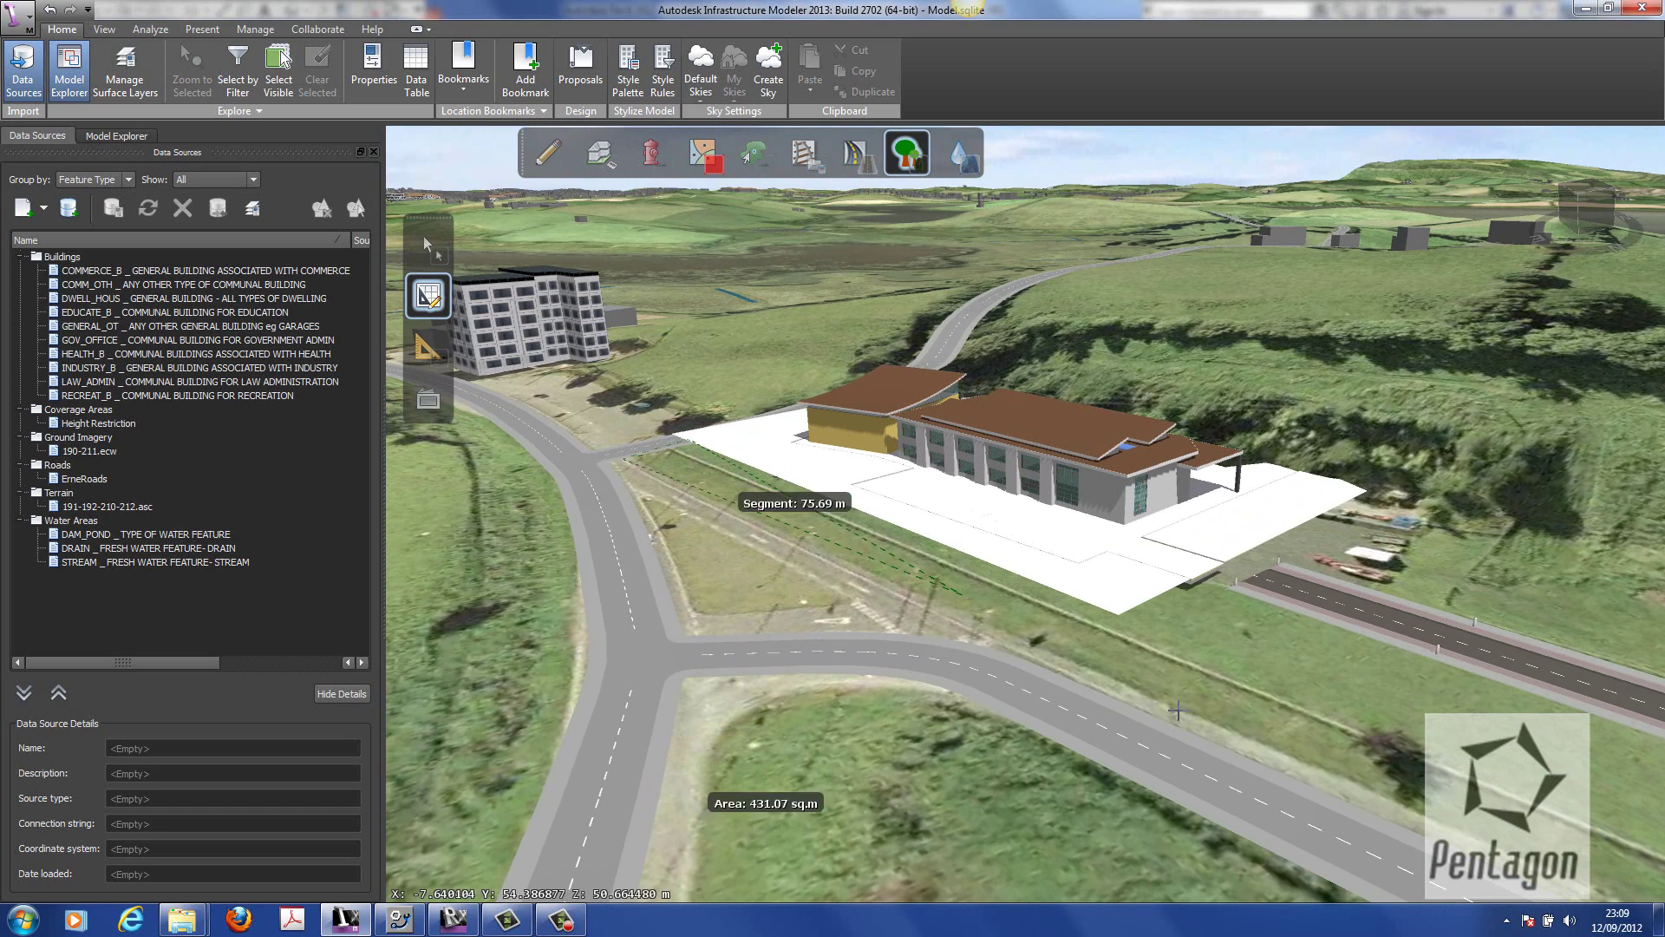
{"action": "left_click", "coordinate": [1120, 612]}
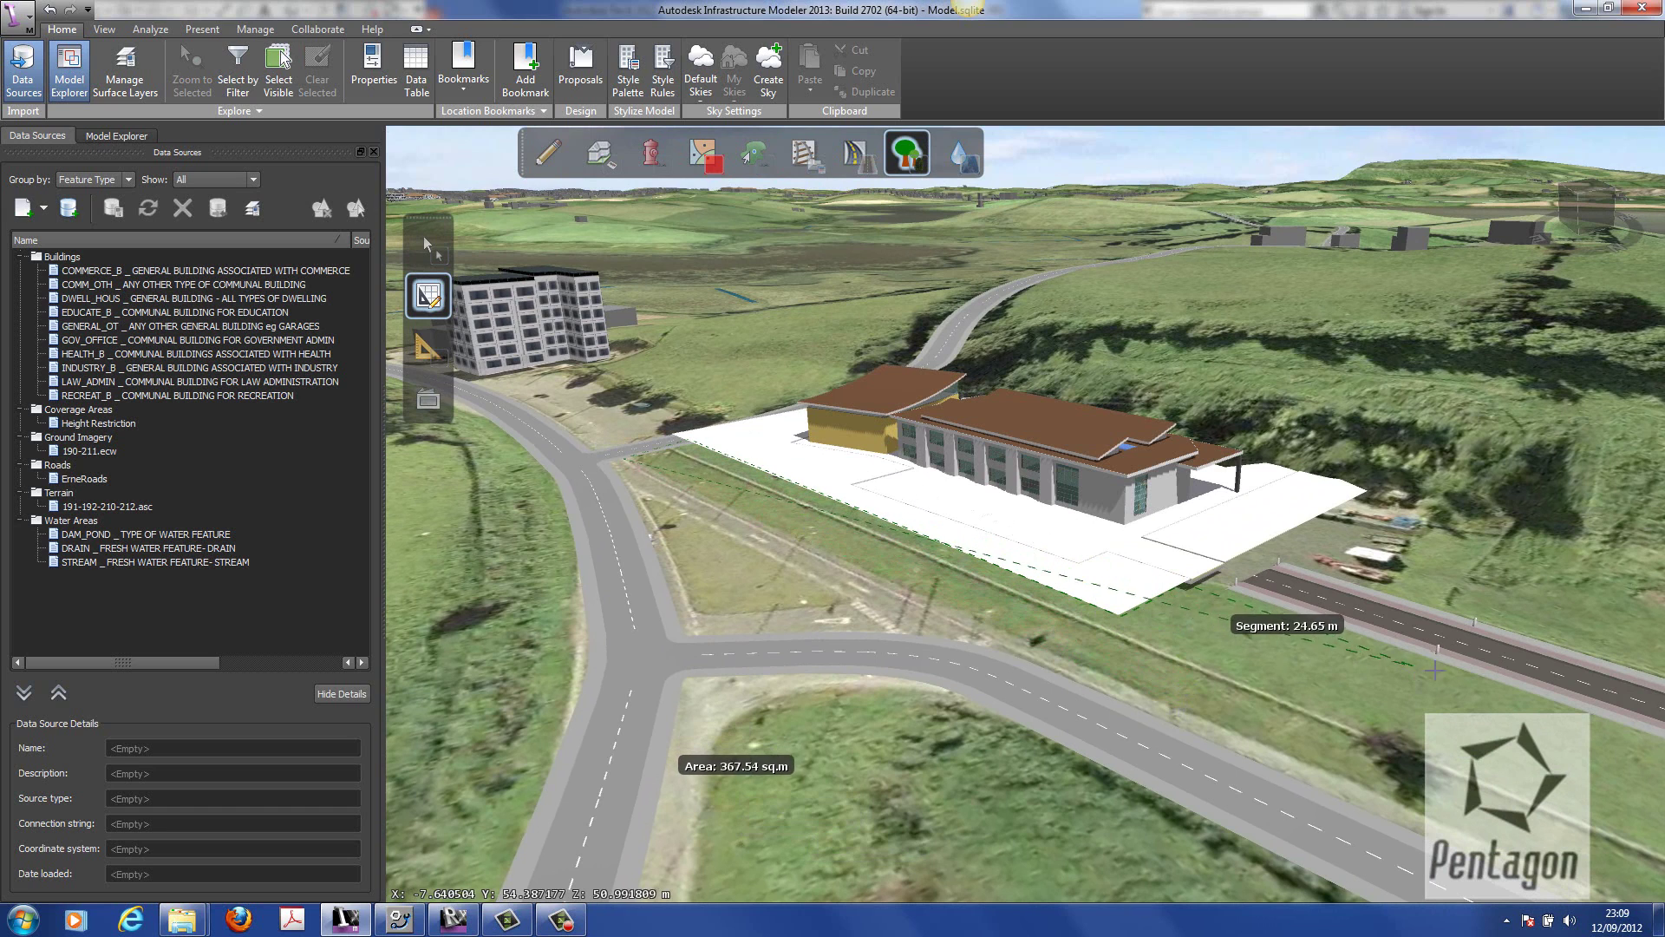
{"action": "left_click", "coordinate": [1471, 679]}
{"action": "left_click", "coordinate": [1369, 786]}
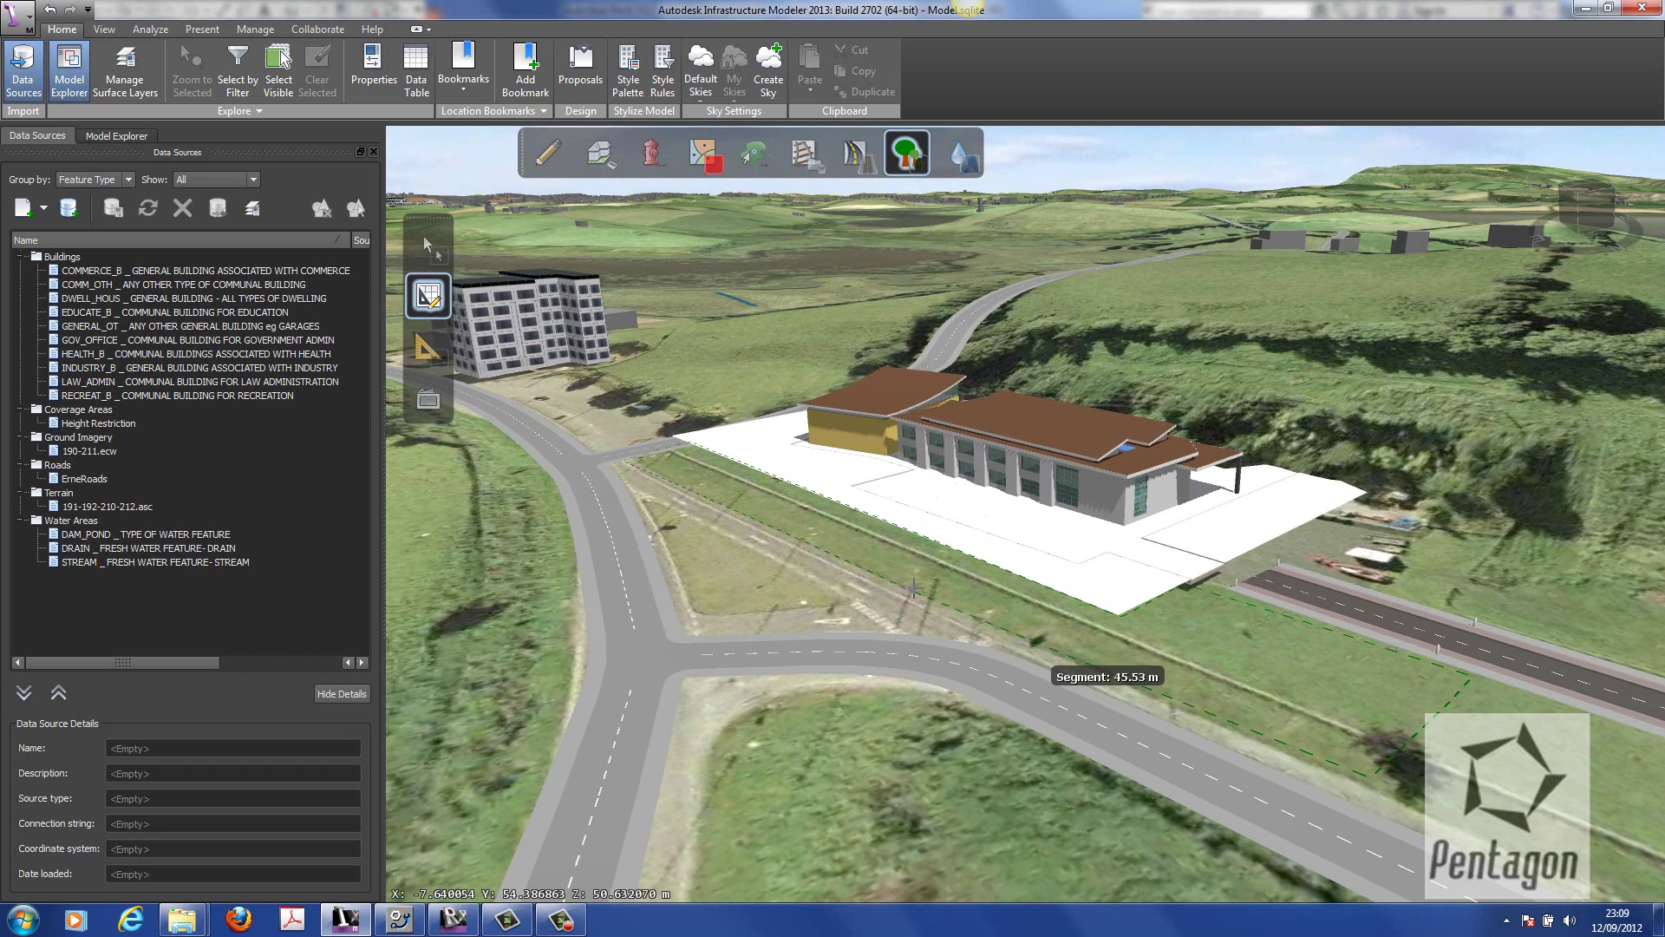
{"action": "double_click", "coordinate": [690, 490]}
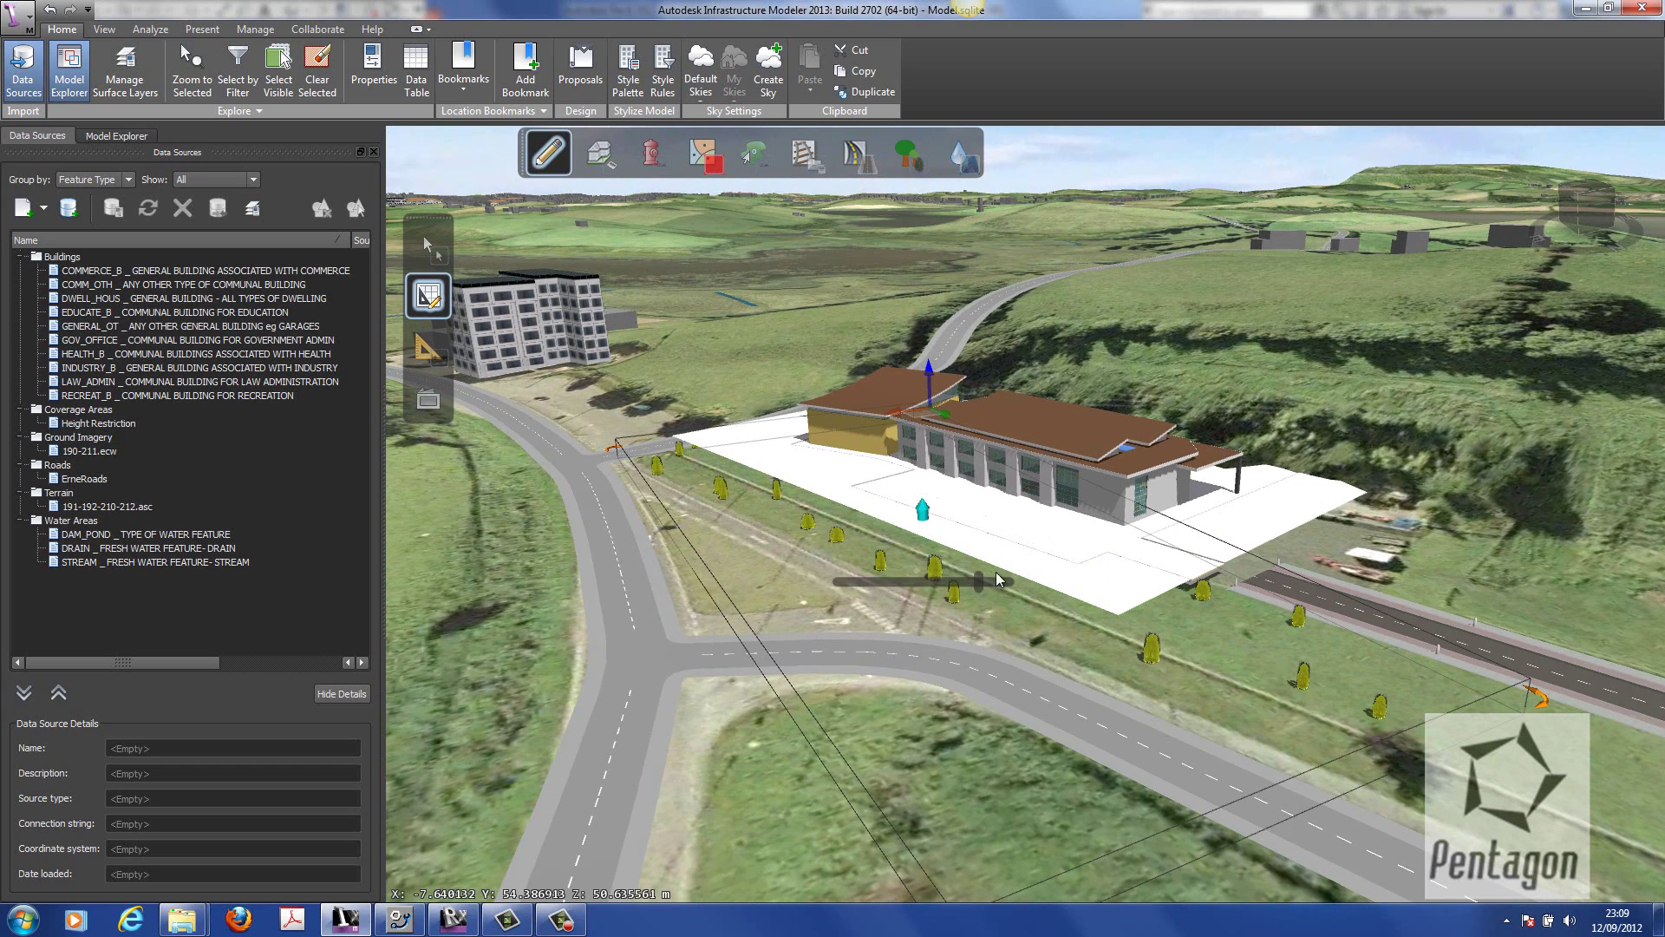
{"action": "mouse_move", "coordinate": [922, 510]}
{"action": "left_mouse_down"}
{"action": "mouse_move", "coordinate": [919, 473]}
{"action": "mouse_move", "coordinate": [921, 490]}
{"action": "left_mouse_up"}
{"action": "double_click", "coordinate": [1117, 701]}
- Place a straight Highway guard rail model on the verge in front of the new trees, facing the main road
{"action": "scroll", "coordinate": [1117, 710], "scroll_direction": "down", "scroll_amount": 3}
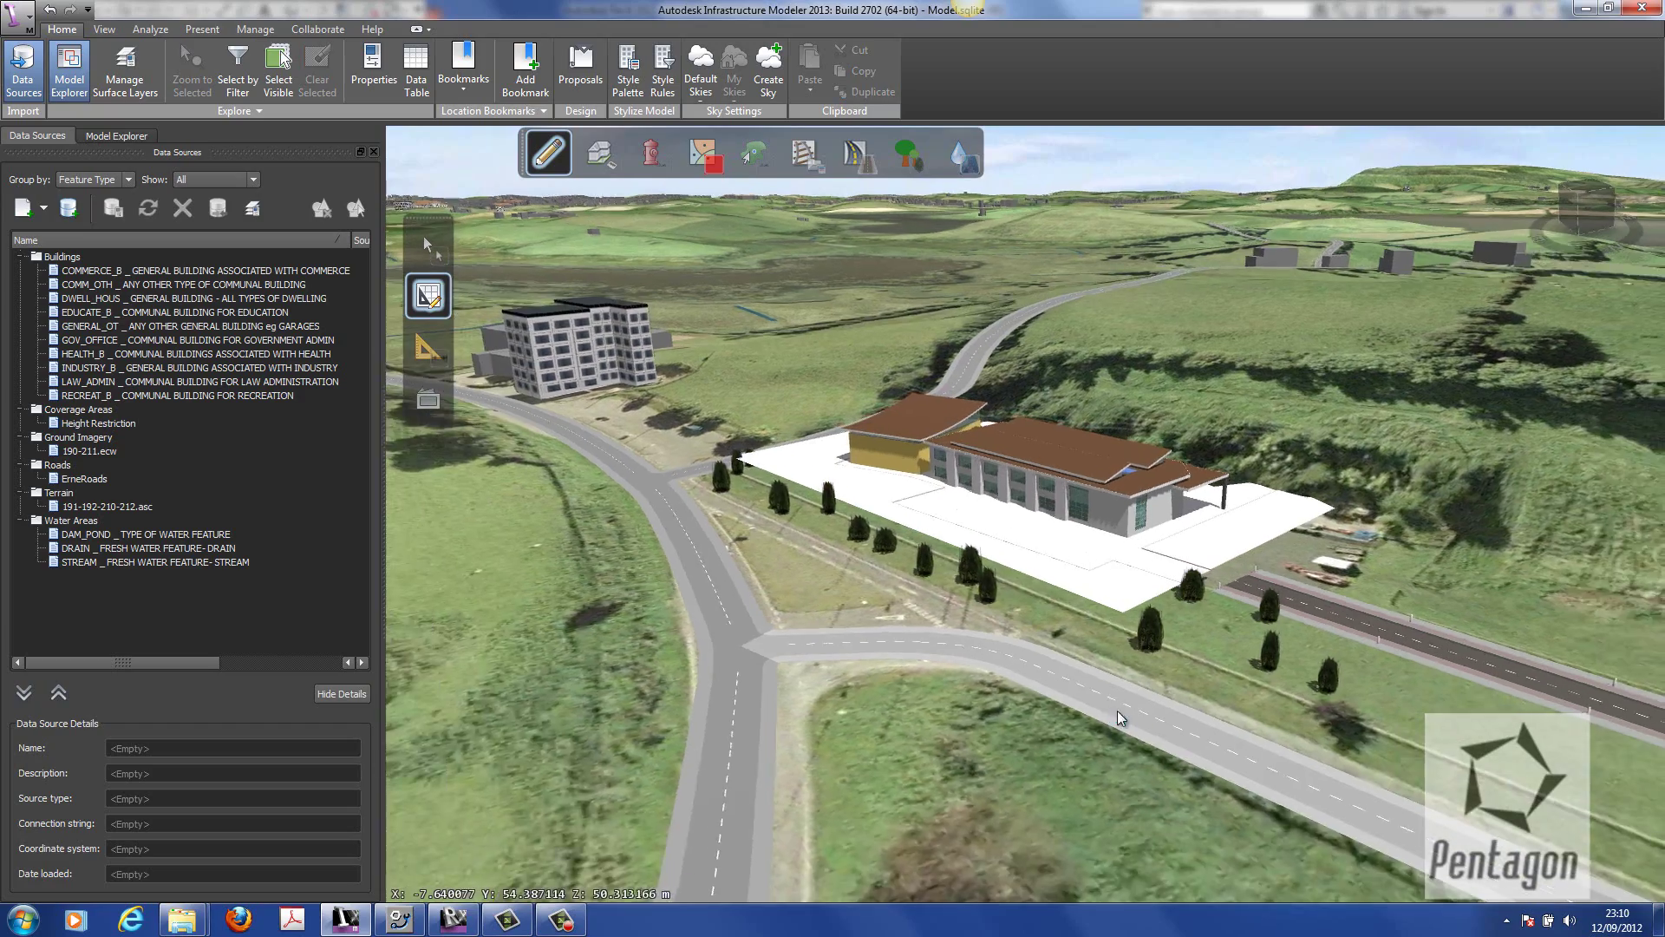
{"action": "left_click_drag", "start_coordinate": [1117, 710], "coordinate": [930, 701]}
{"action": "middle_click_drag", "start_coordinate": [930, 701], "coordinate": [613, 603]}
{"action": "scroll", "coordinate": [612, 603], "scroll_direction": "up", "scroll_amount": 3}
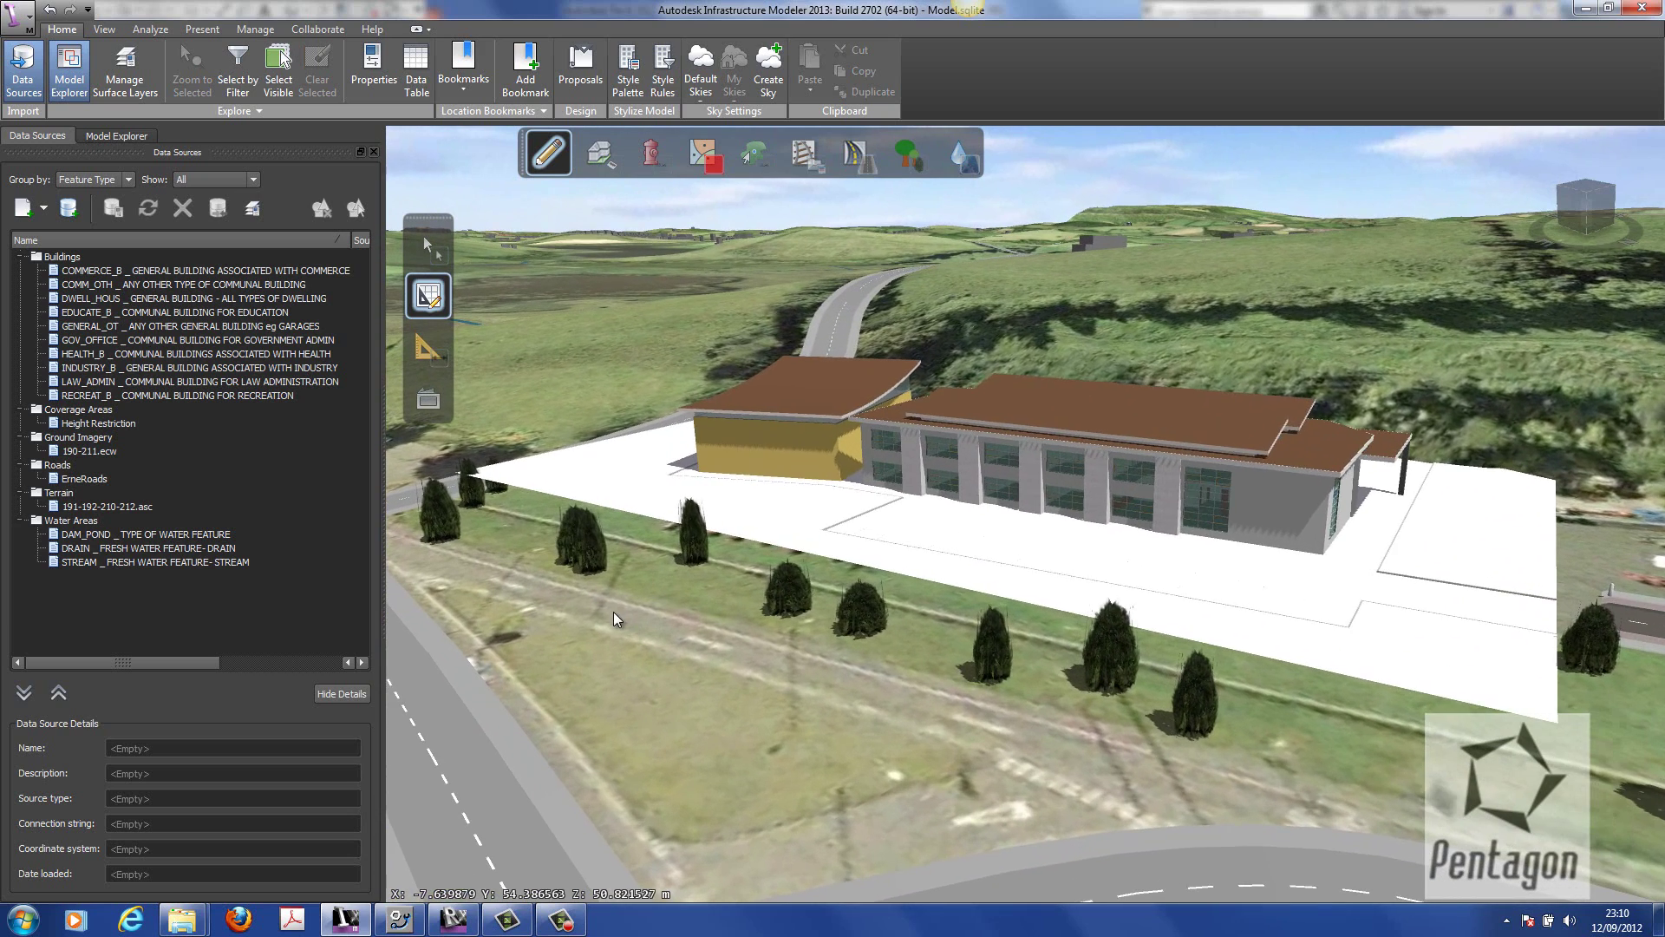
{"action": "left_click", "coordinate": [667, 165]}
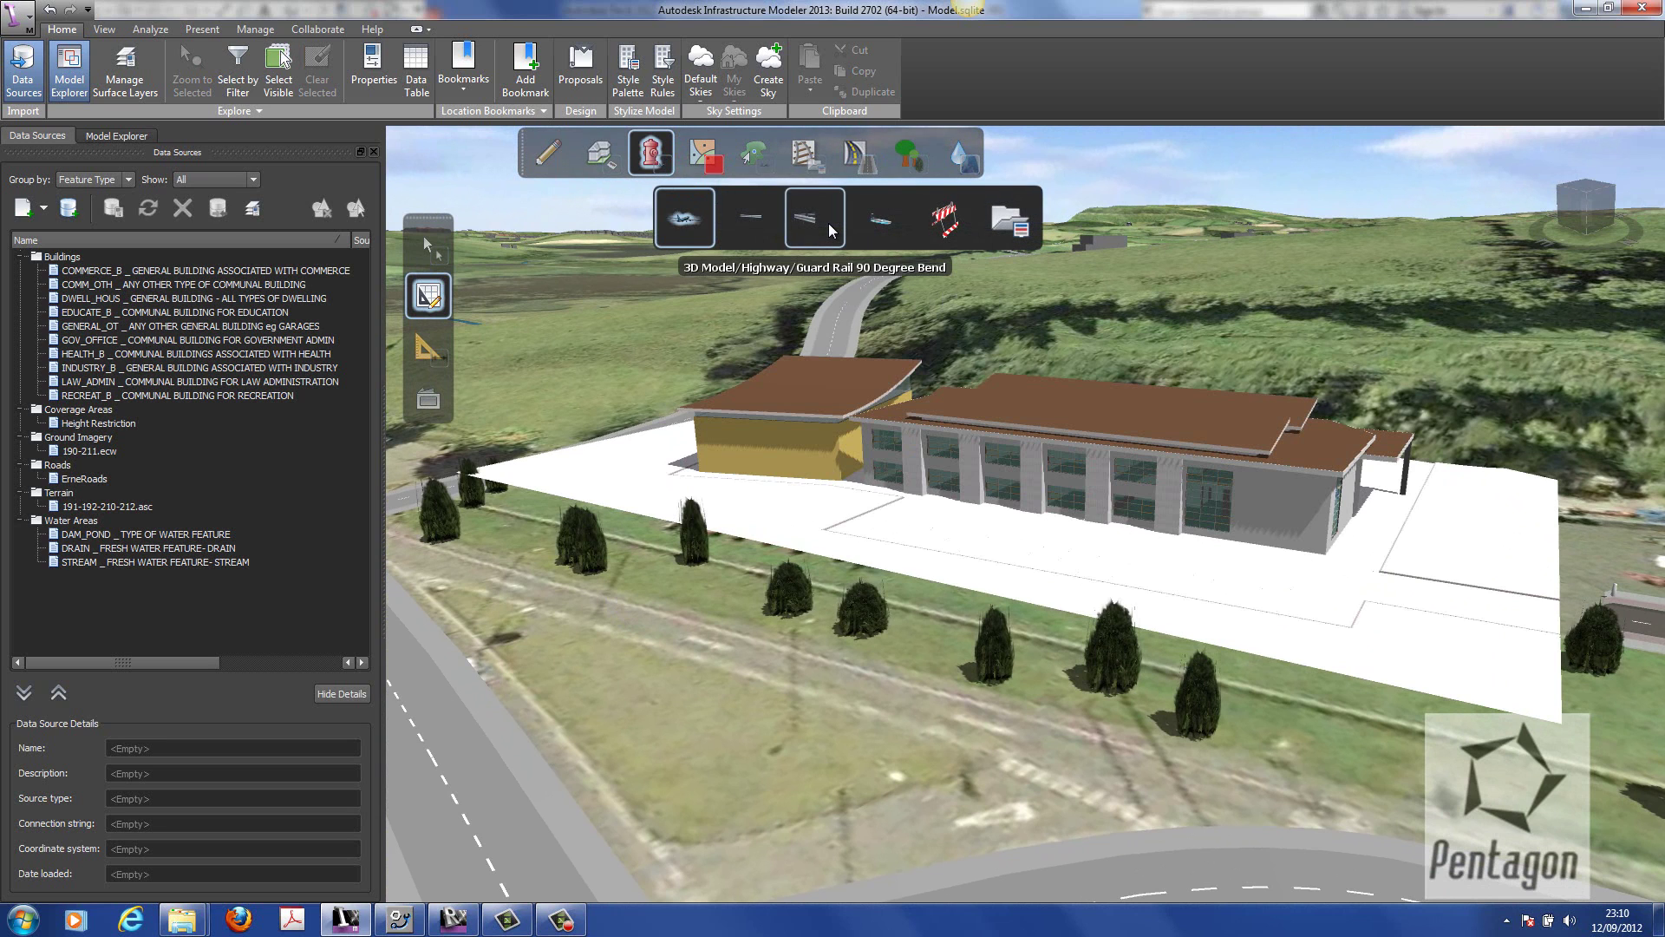
{"action": "left_click", "coordinate": [762, 217]}
{"action": "scroll", "coordinate": [588, 597], "scroll_direction": "up", "scroll_amount": 3}
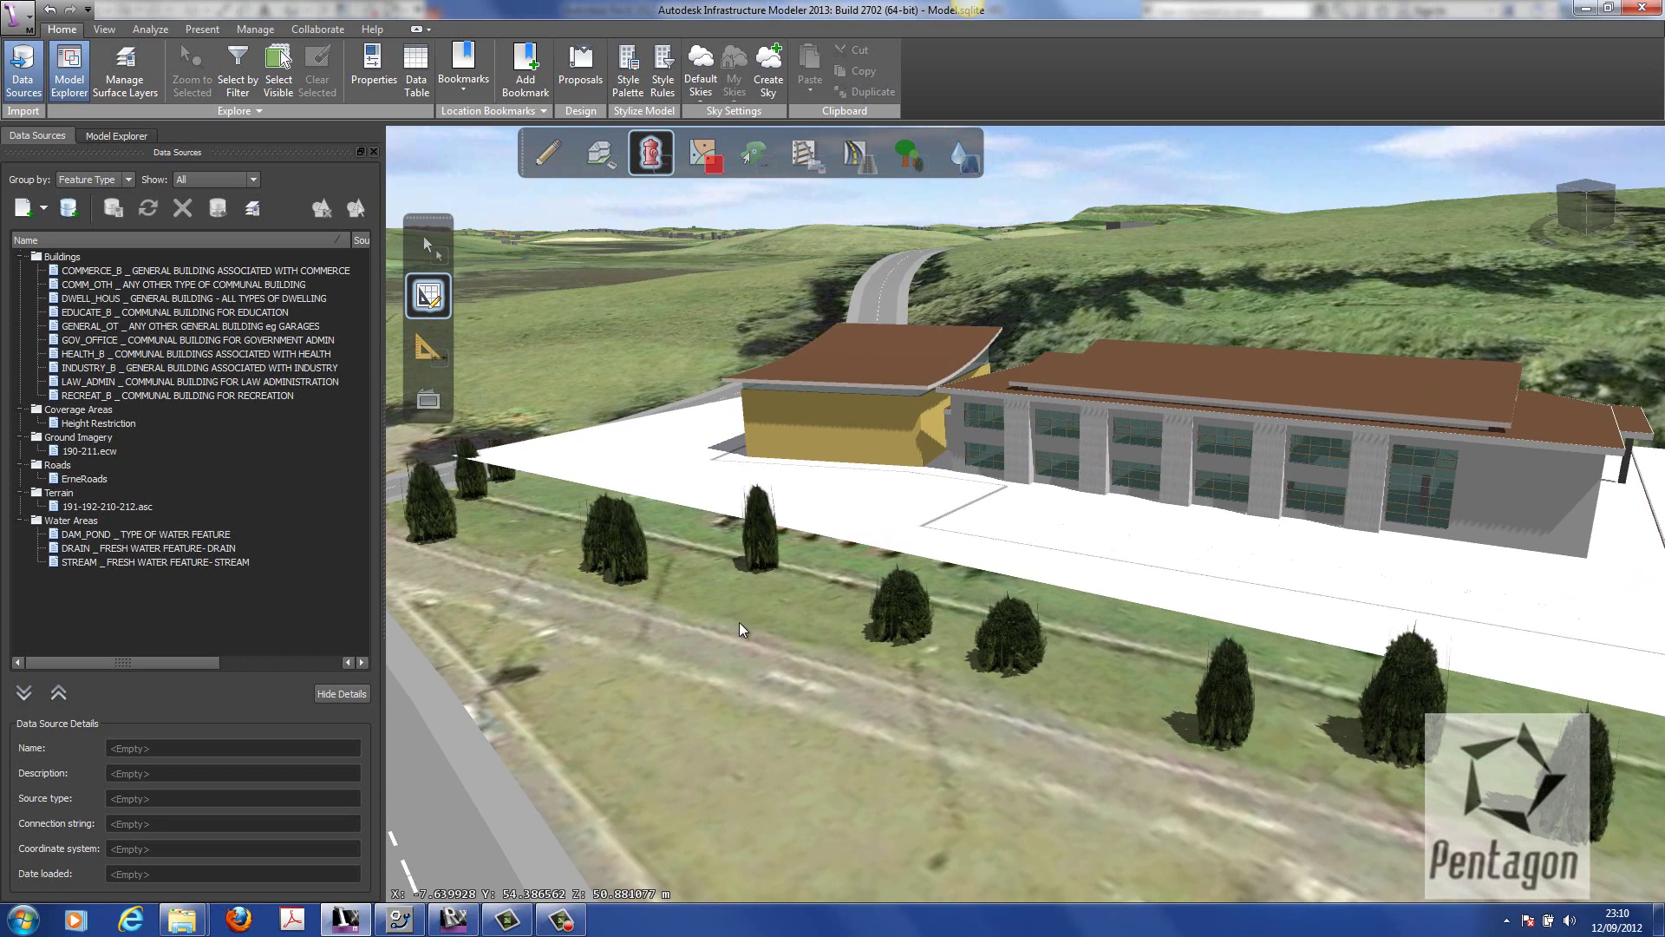
{"action": "left_click", "coordinate": [735, 691]}
{"action": "scroll", "coordinate": [695, 598], "scroll_direction": "up", "scroll_amount": 2}
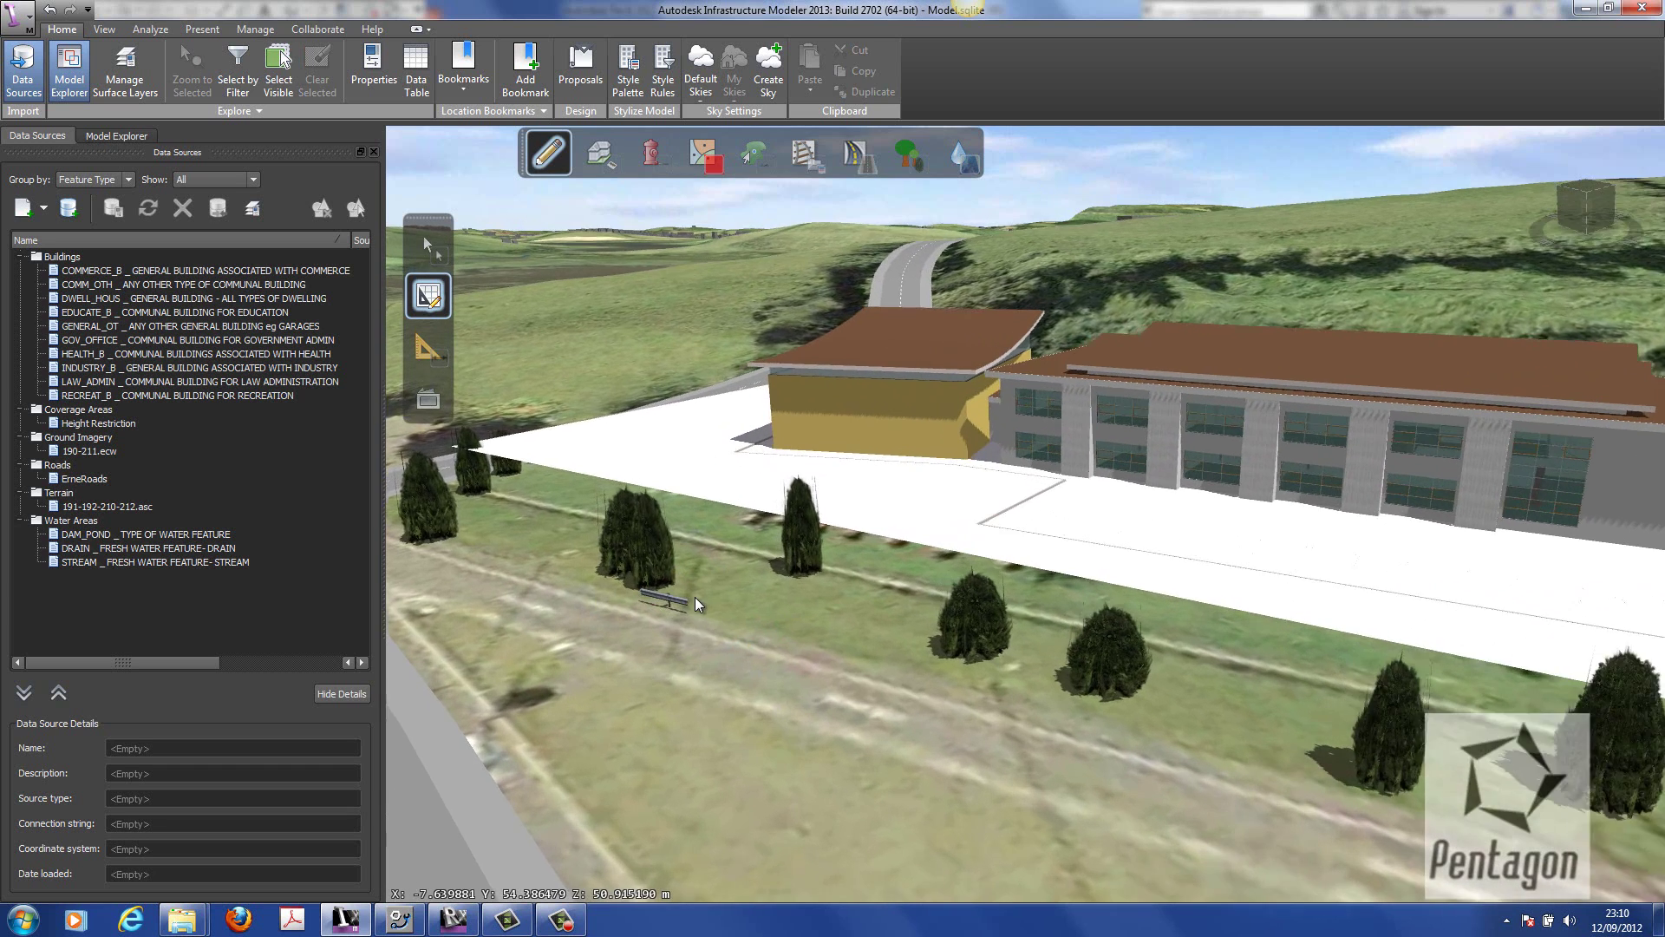
- Copy the guard rail and place the duplicate end to end with the first to lengthen the barrier
{"action": "scroll", "coordinate": [695, 599], "scroll_direction": "up", "scroll_amount": 3}
{"action": "left_click_drag", "start_coordinate": [694, 627], "coordinate": [829, 684]}
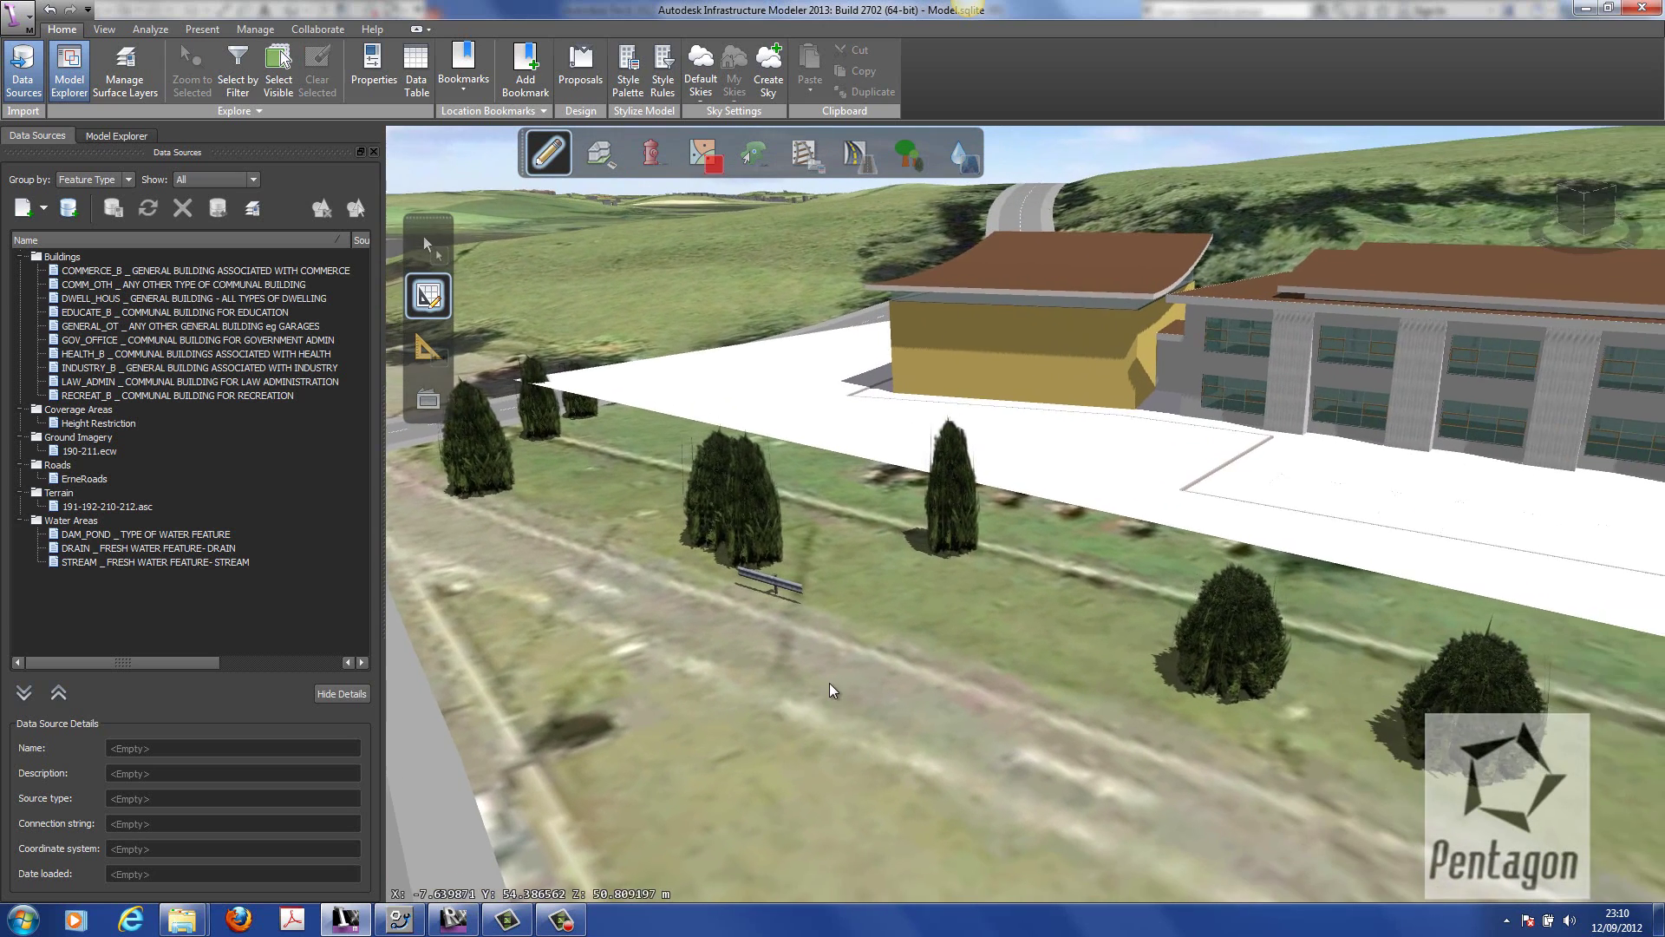
{"action": "left_click", "coordinate": [795, 591]}
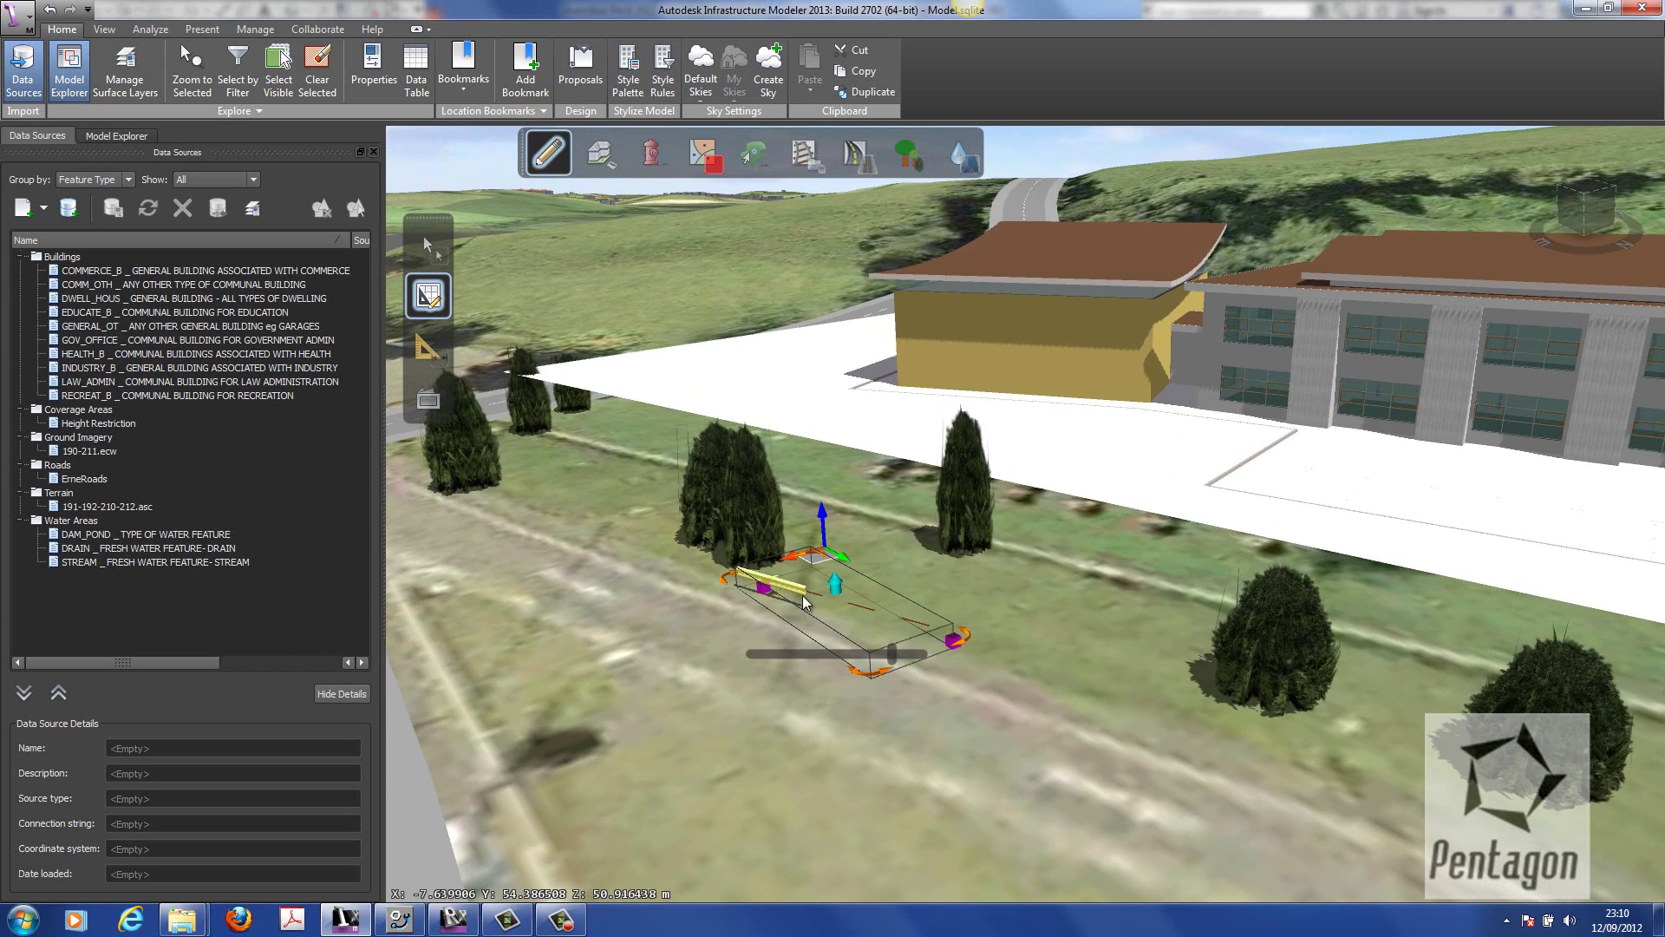
{"action": "left_click_drag", "start_coordinate": [803, 595], "coordinate": [831, 617]}
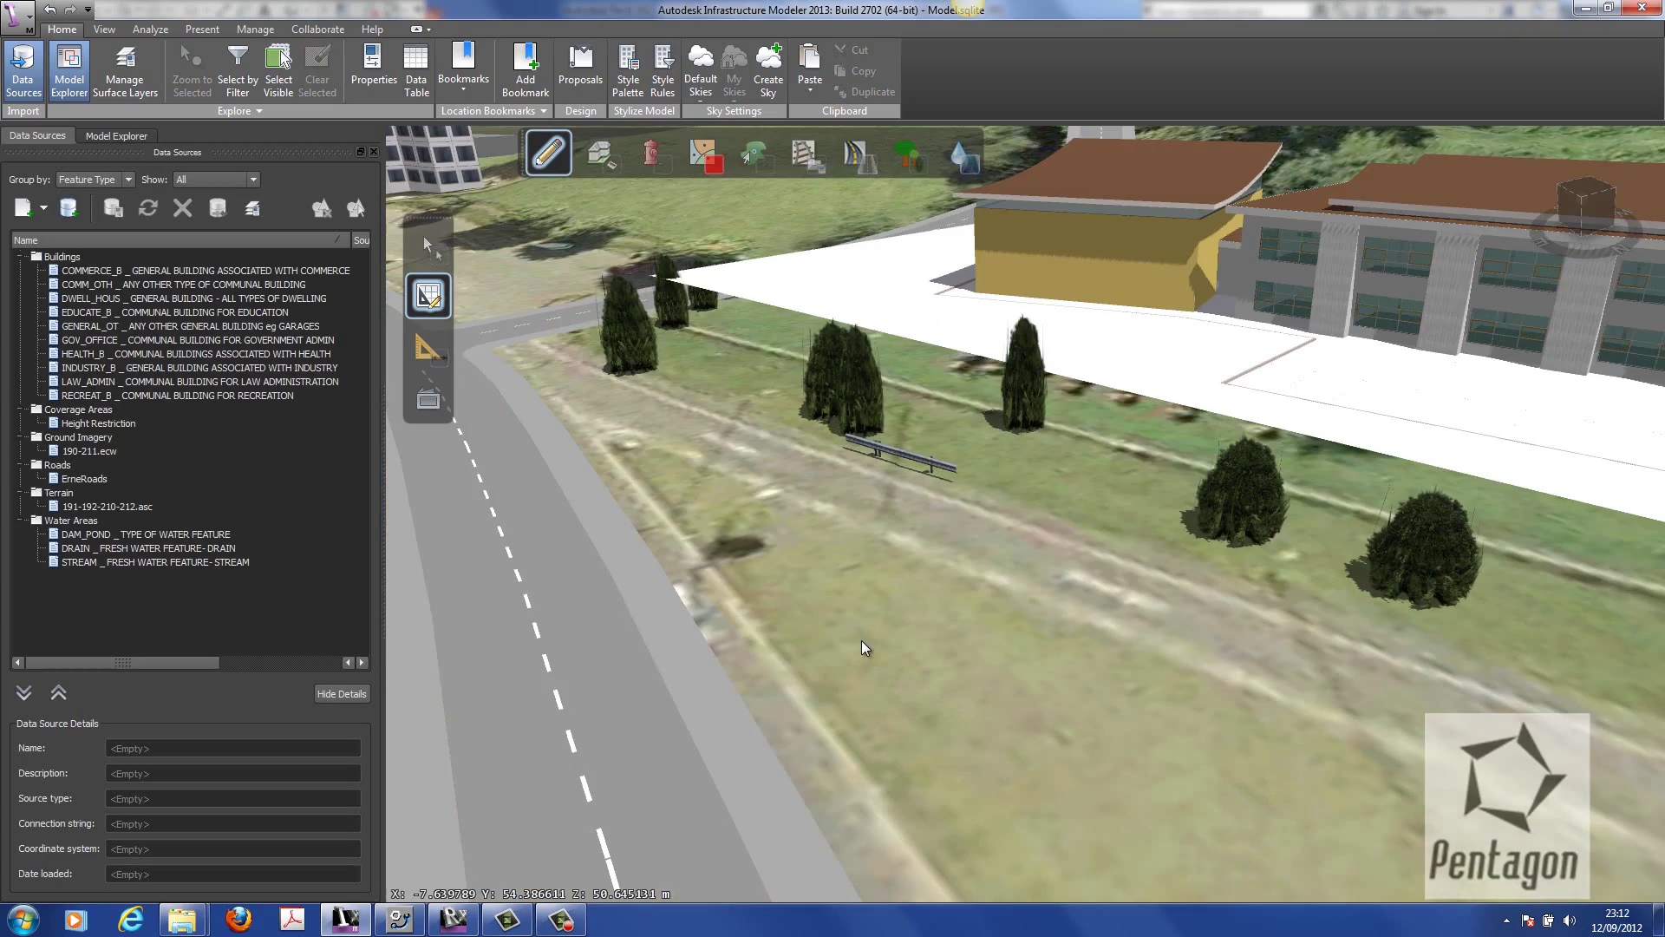
- Place two Ambulance models from the Vehicles 3D model styles in line on the main road beside the school plot
{"action": "scroll", "coordinate": [966, 518], "scroll_direction": "down", "scroll_amount": 3}
{"action": "left_click_drag", "start_coordinate": [966, 518], "coordinate": [1150, 564]}
{"action": "middle_click_drag", "start_coordinate": [1148, 564], "coordinate": [944, 535]}
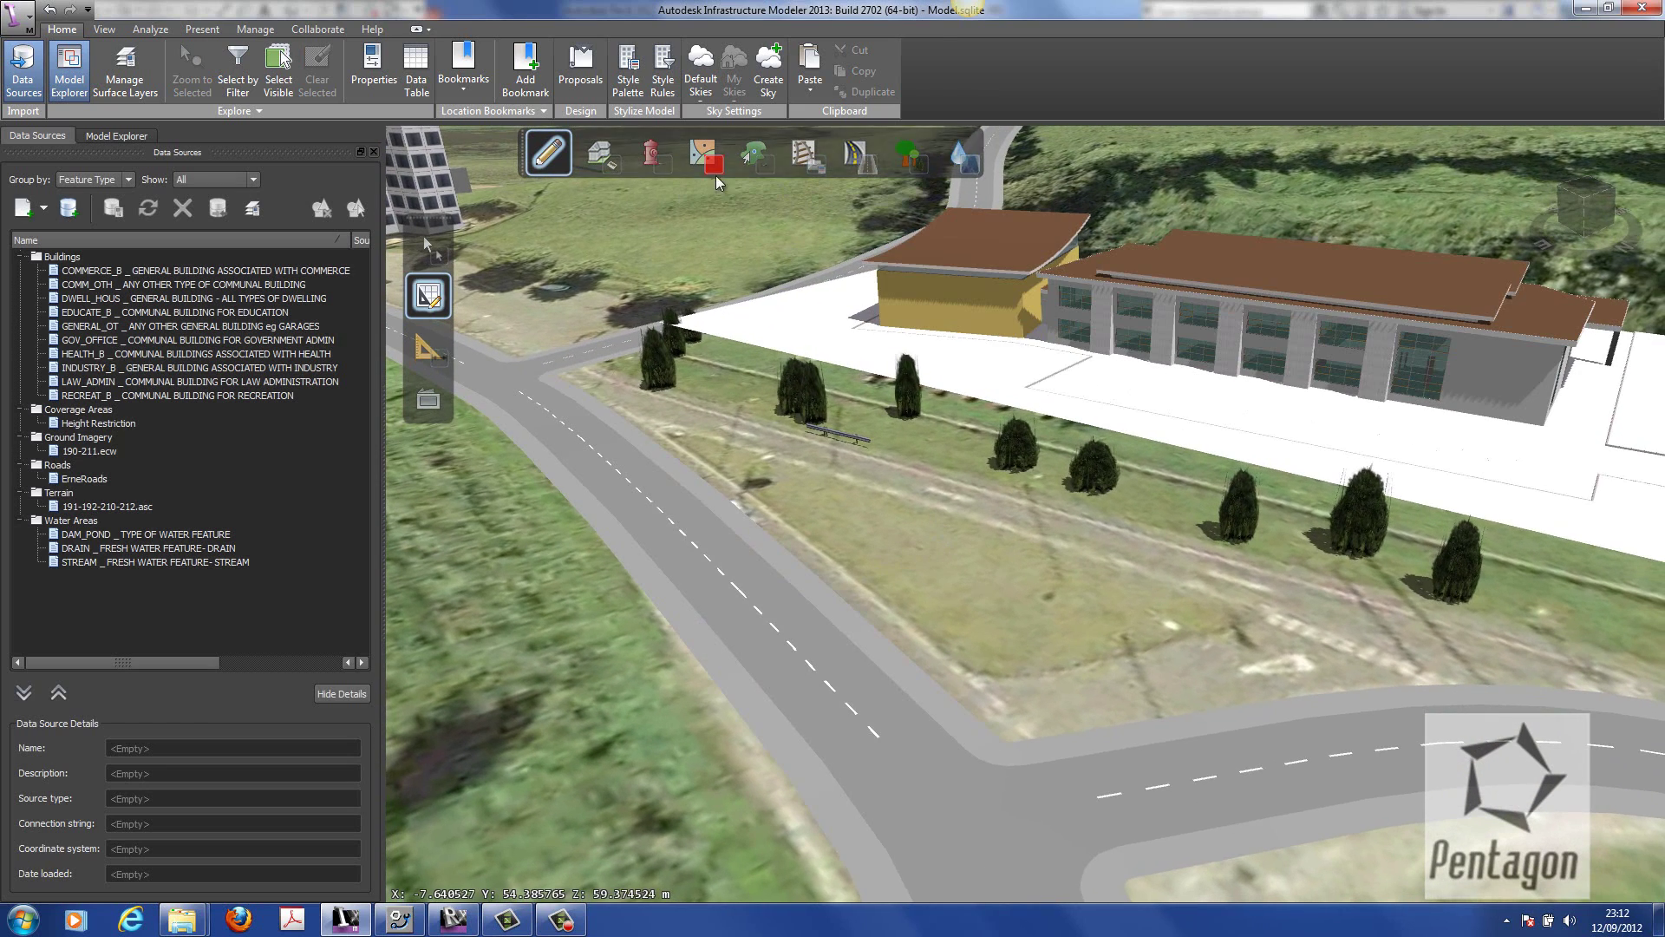
{"action": "left_click", "coordinate": [668, 164]}
{"action": "left_click", "coordinate": [1010, 221]}
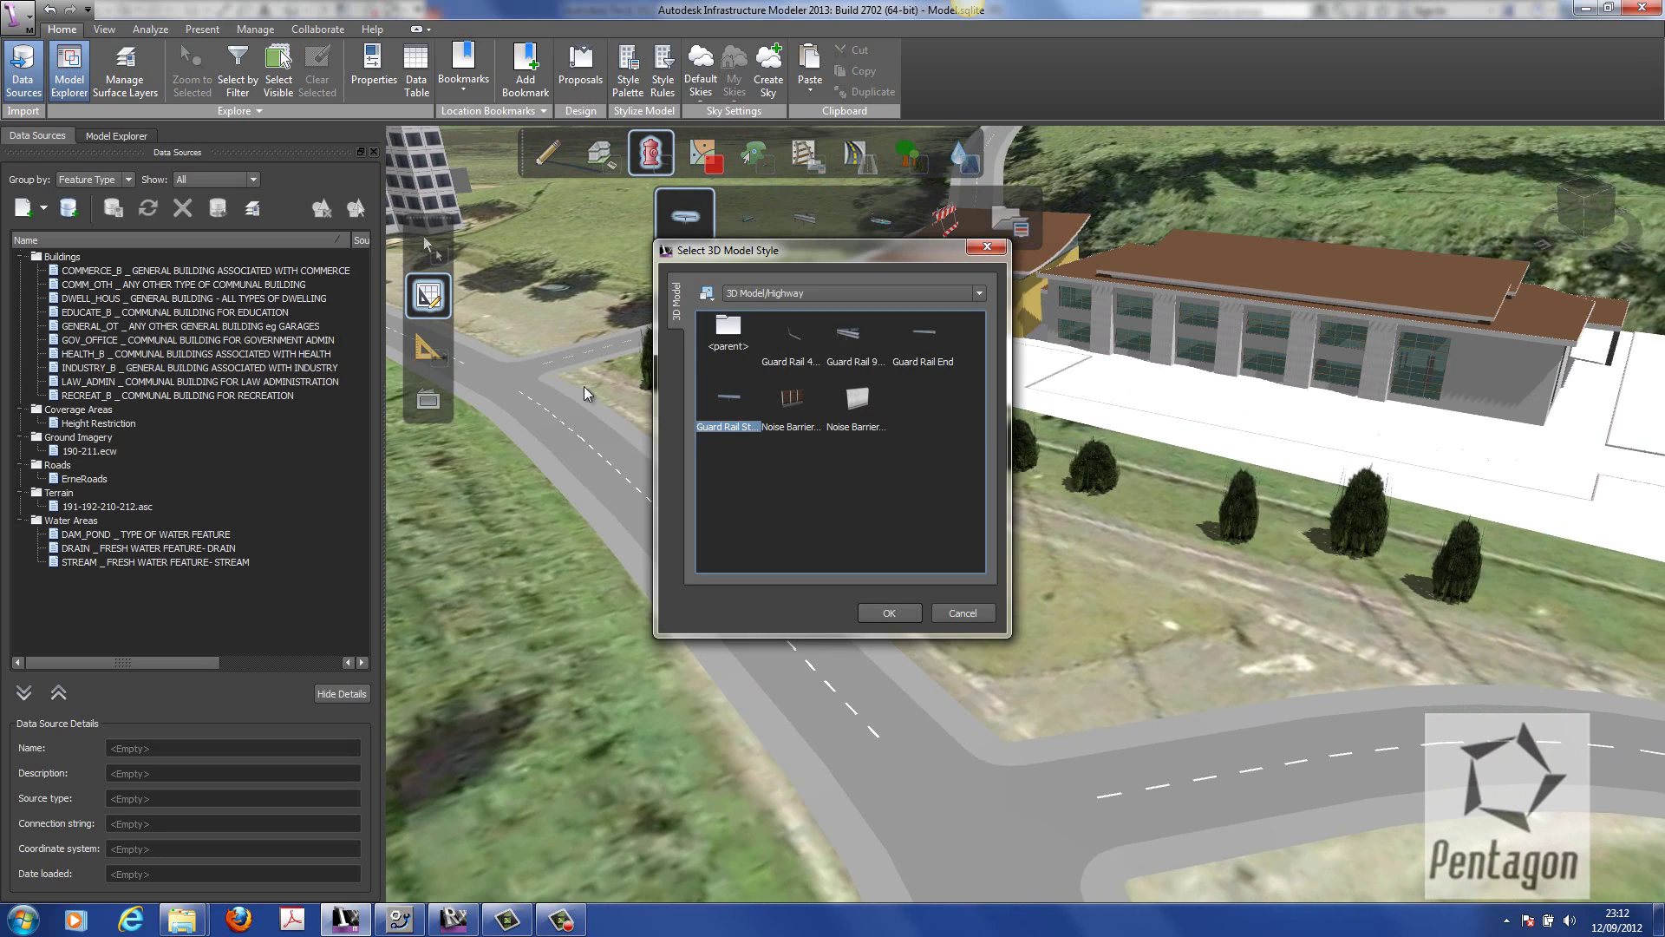
{"action": "double_click", "coordinate": [724, 330]}
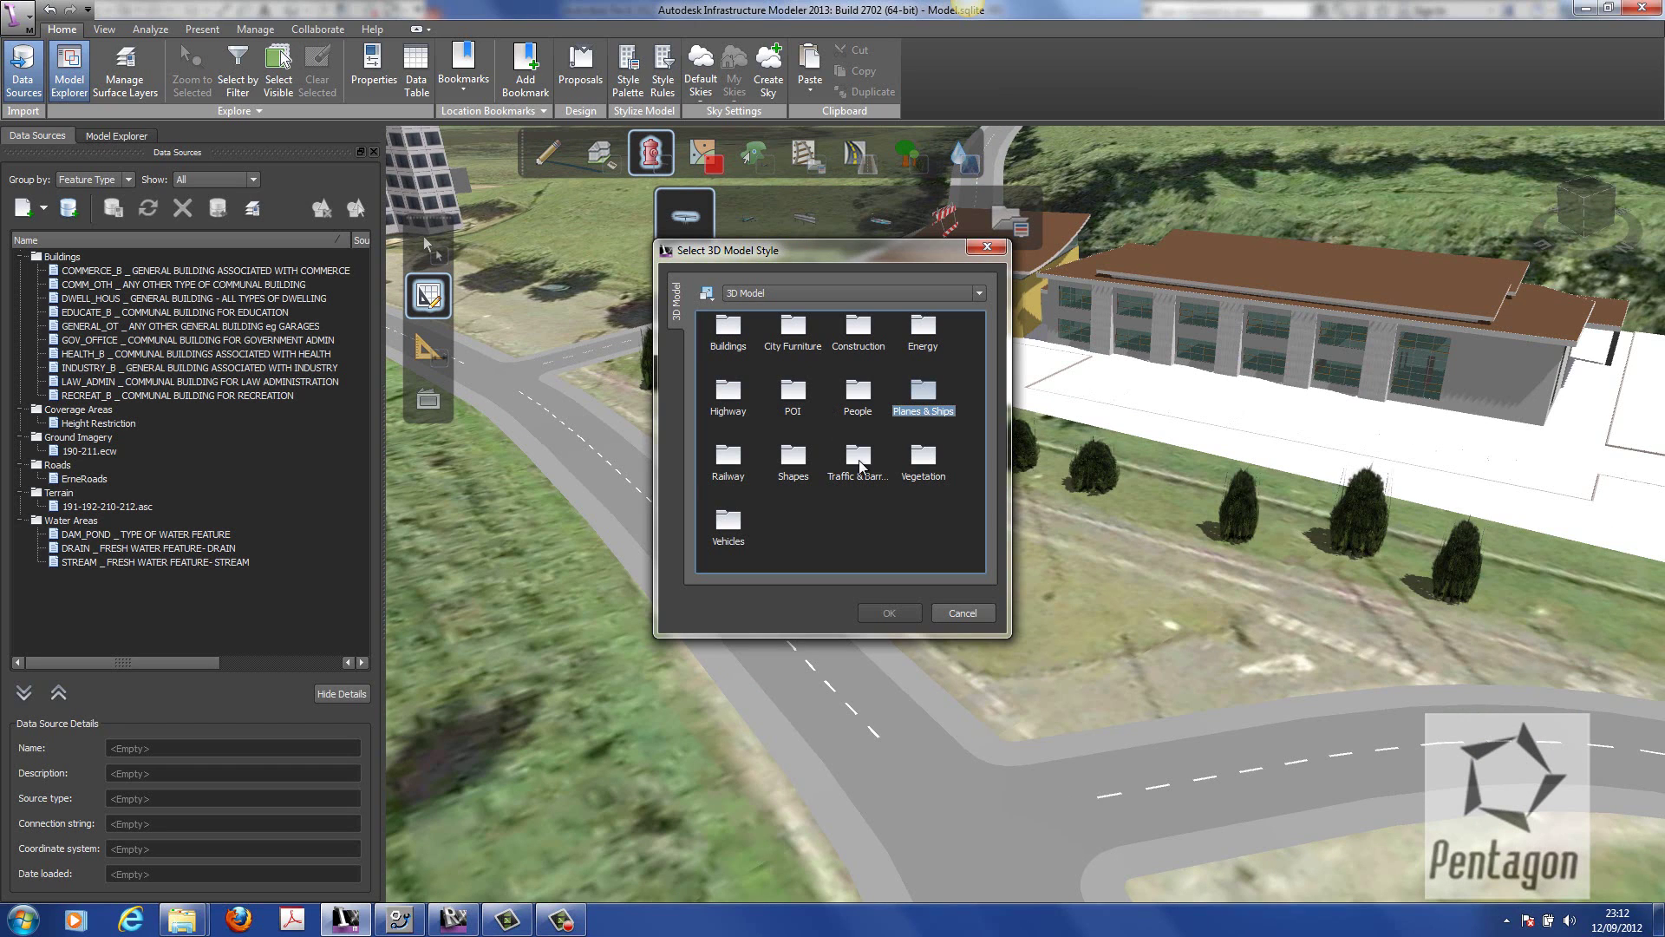
{"action": "double_click", "coordinate": [744, 519]}
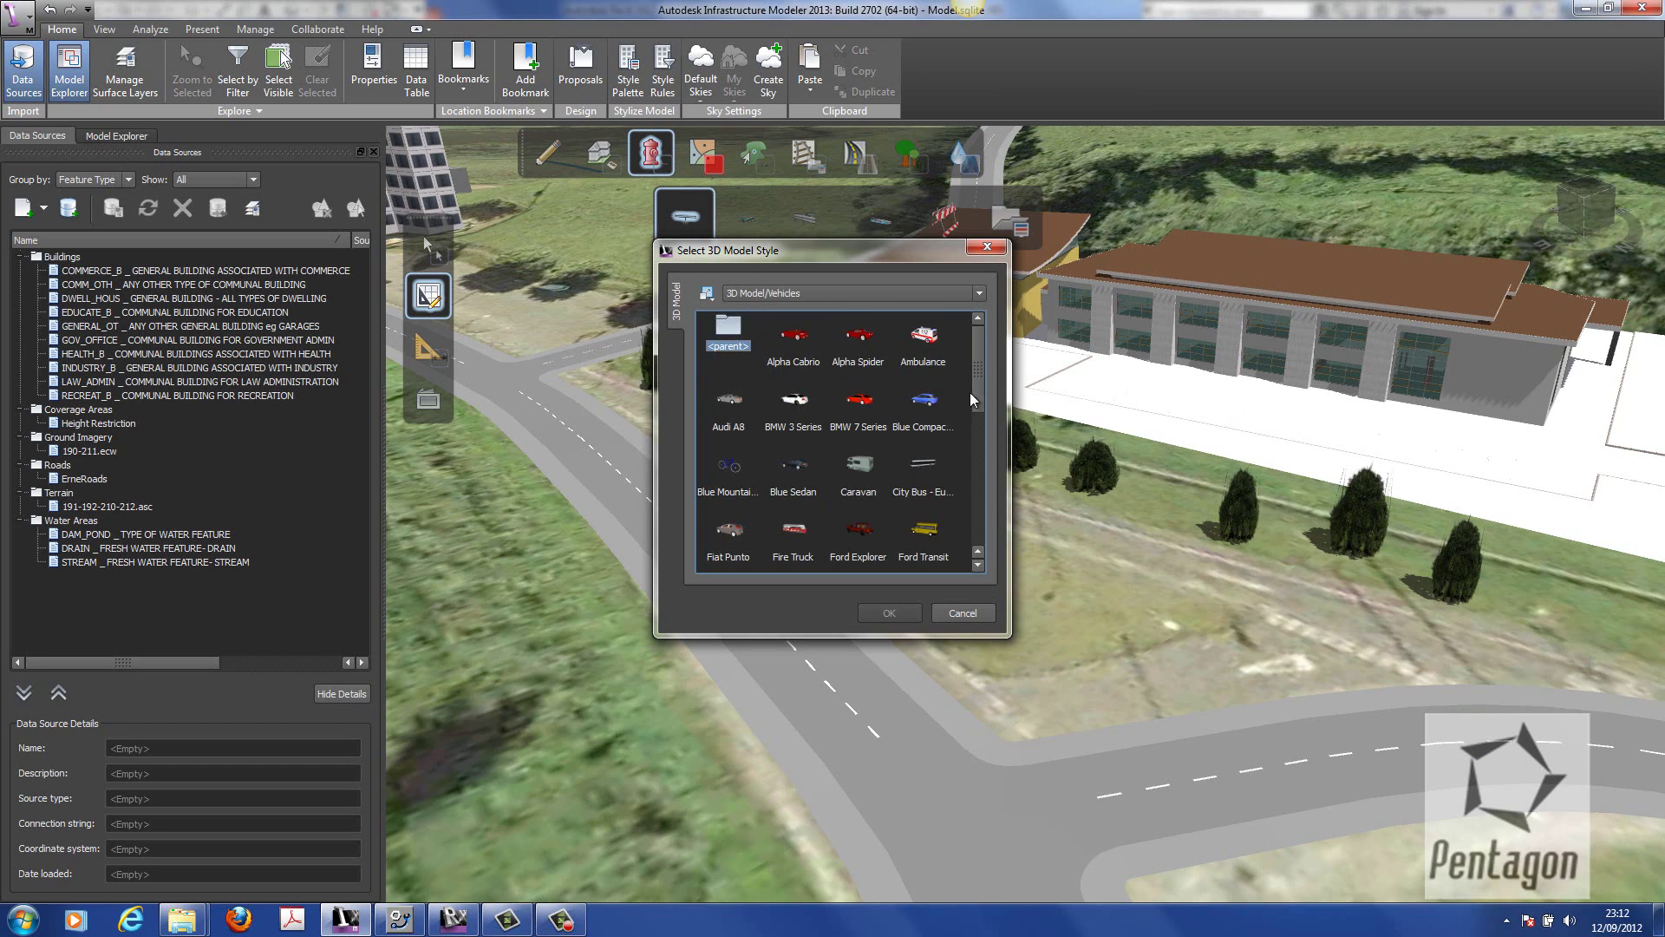
{"action": "left_click", "coordinate": [925, 336]}
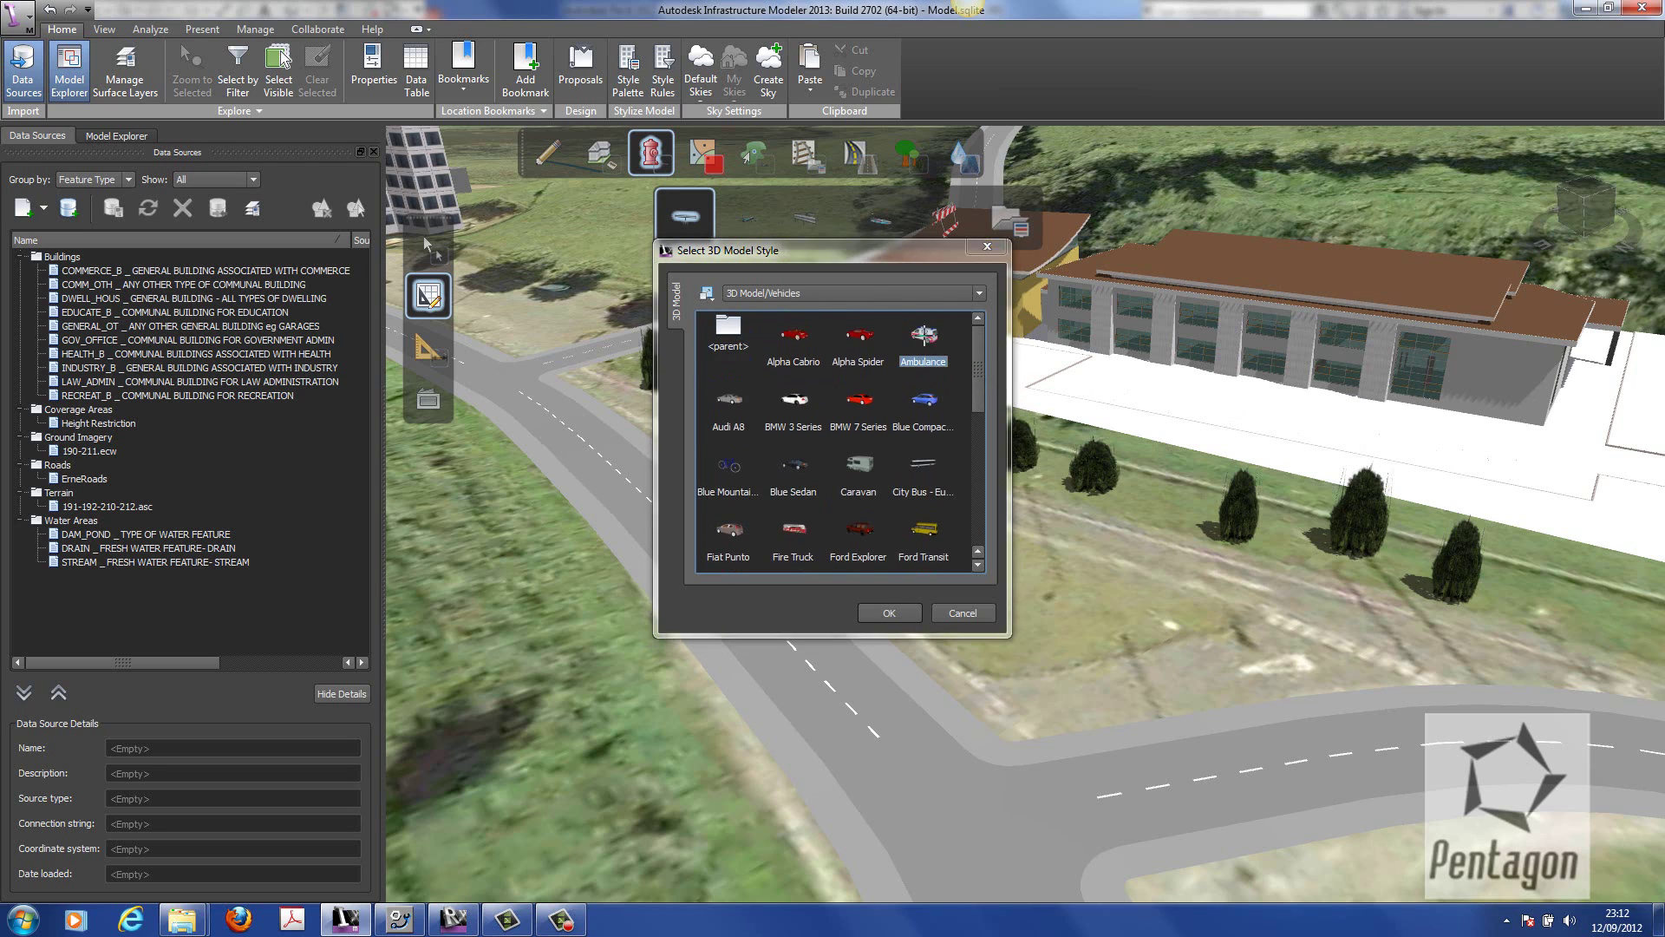
{"action": "double_click", "coordinate": [924, 336]}
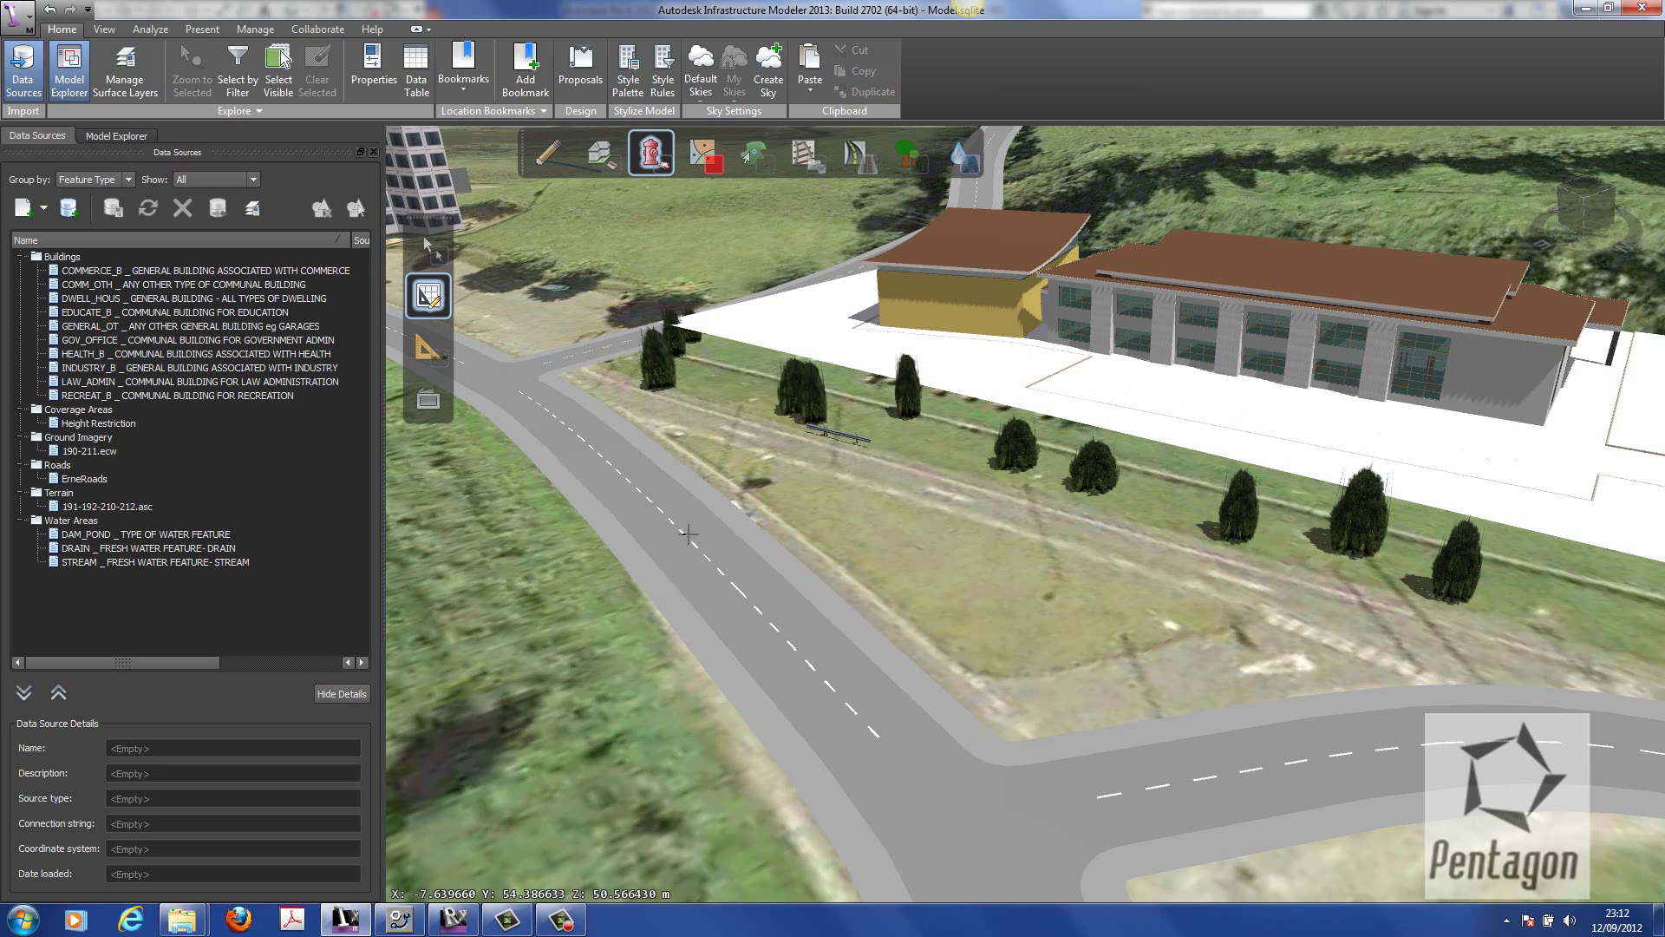
{"action": "double_click", "coordinate": [732, 604]}
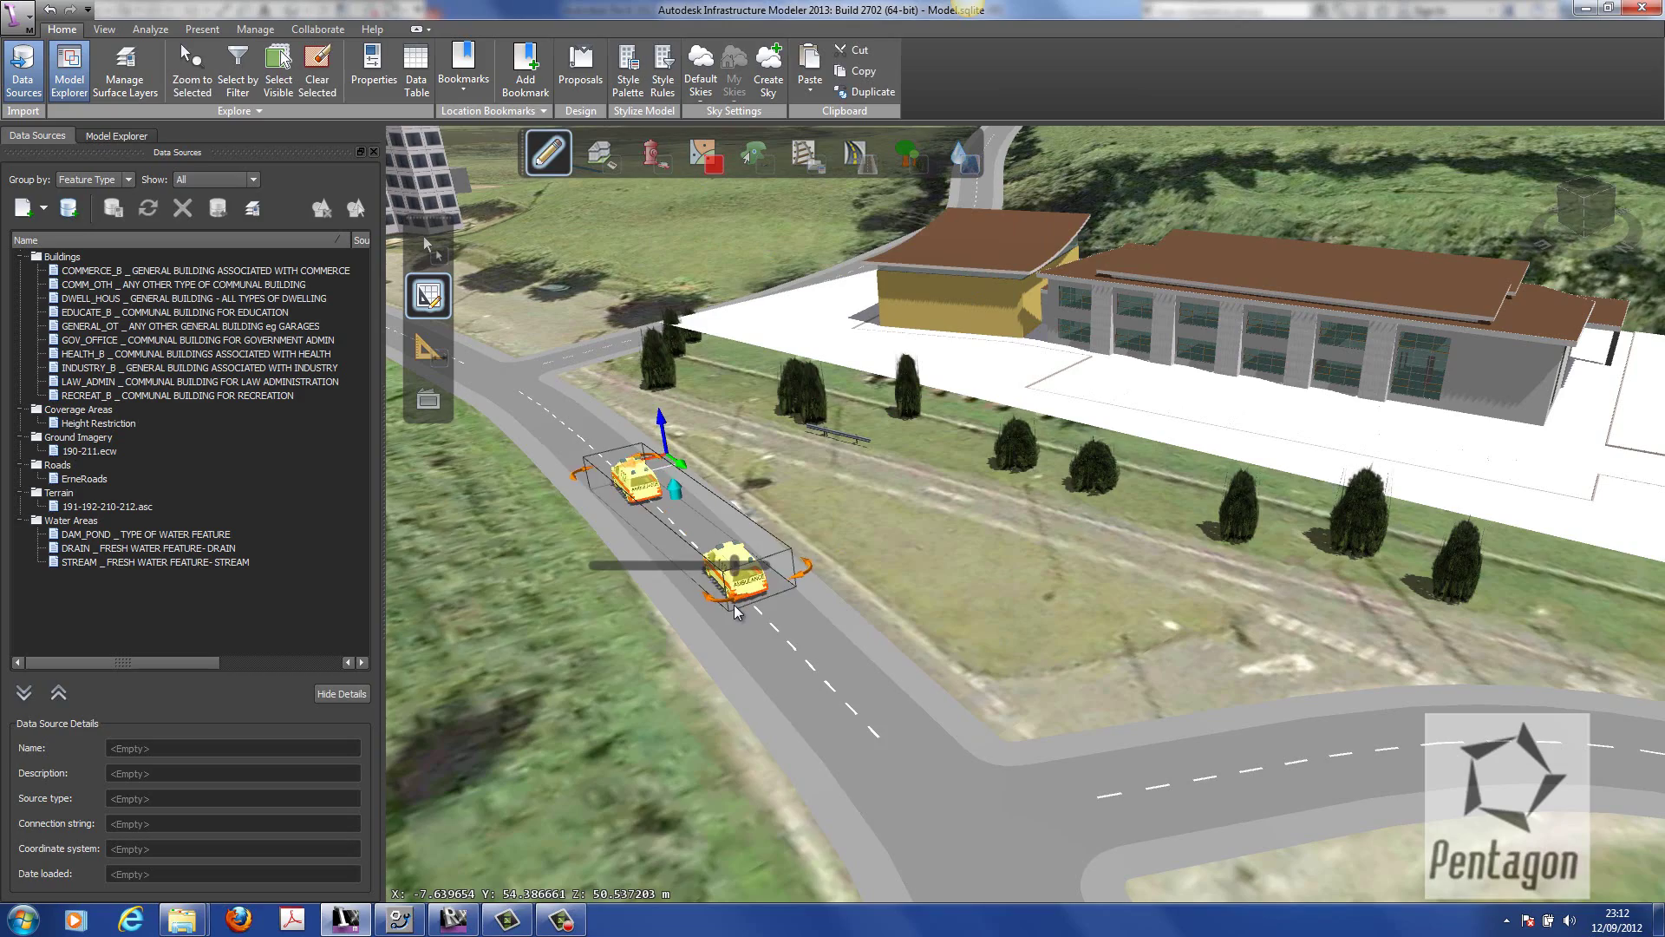
- Review the school, its access road and the planting from close by and from a wide view over the surrounding landscape
{"action": "scroll", "coordinate": [877, 559], "scroll_direction": "down", "scroll_amount": 4}
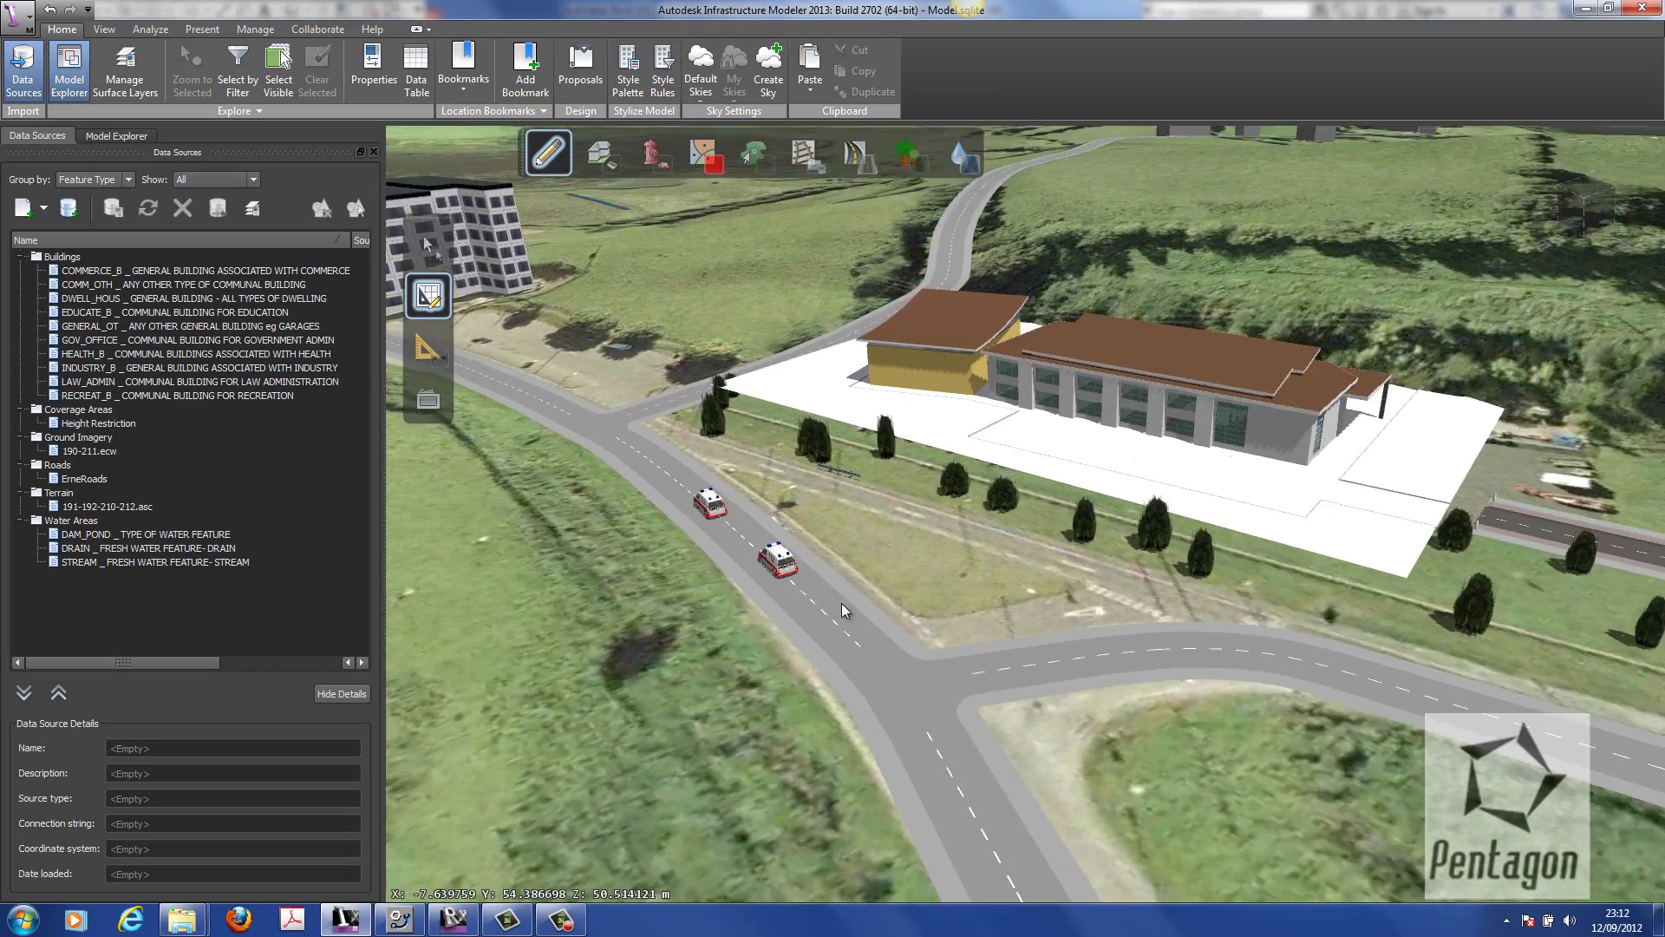
{"action": "left_click_drag", "start_coordinate": [842, 602], "coordinate": [1233, 668]}
{"action": "middle_click_drag", "start_coordinate": [1235, 670], "coordinate": [959, 643]}
{"action": "scroll", "coordinate": [959, 643], "scroll_direction": "down", "scroll_amount": 10}
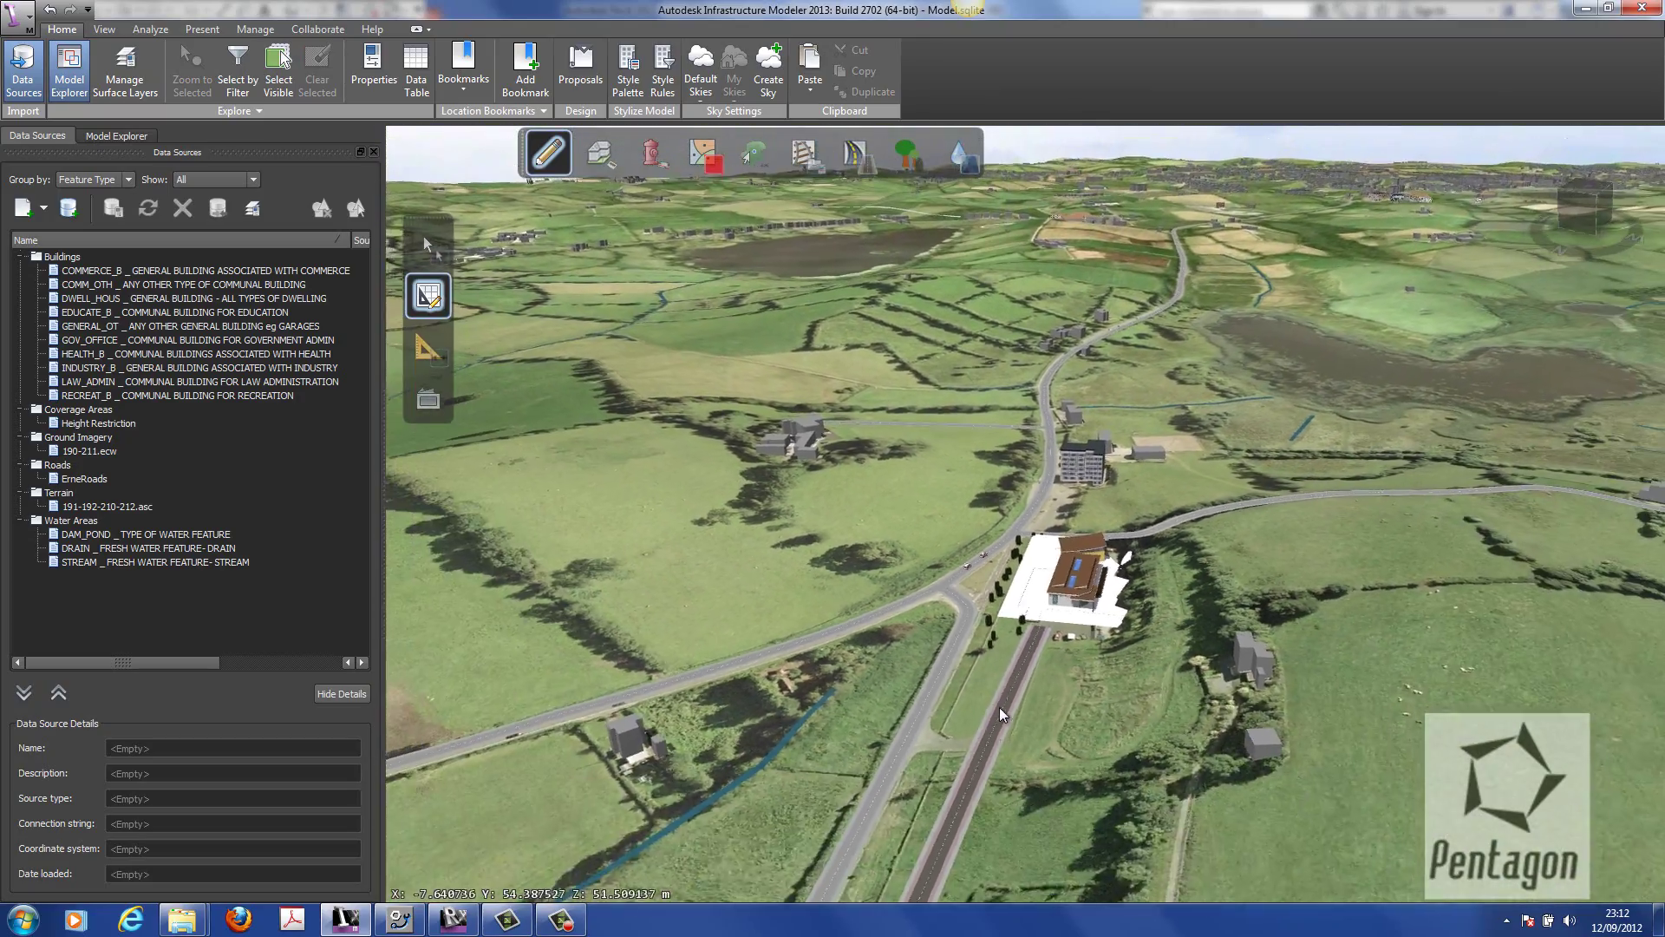
{"action": "middle_click_drag", "start_coordinate": [999, 706], "coordinate": [1208, 757]}
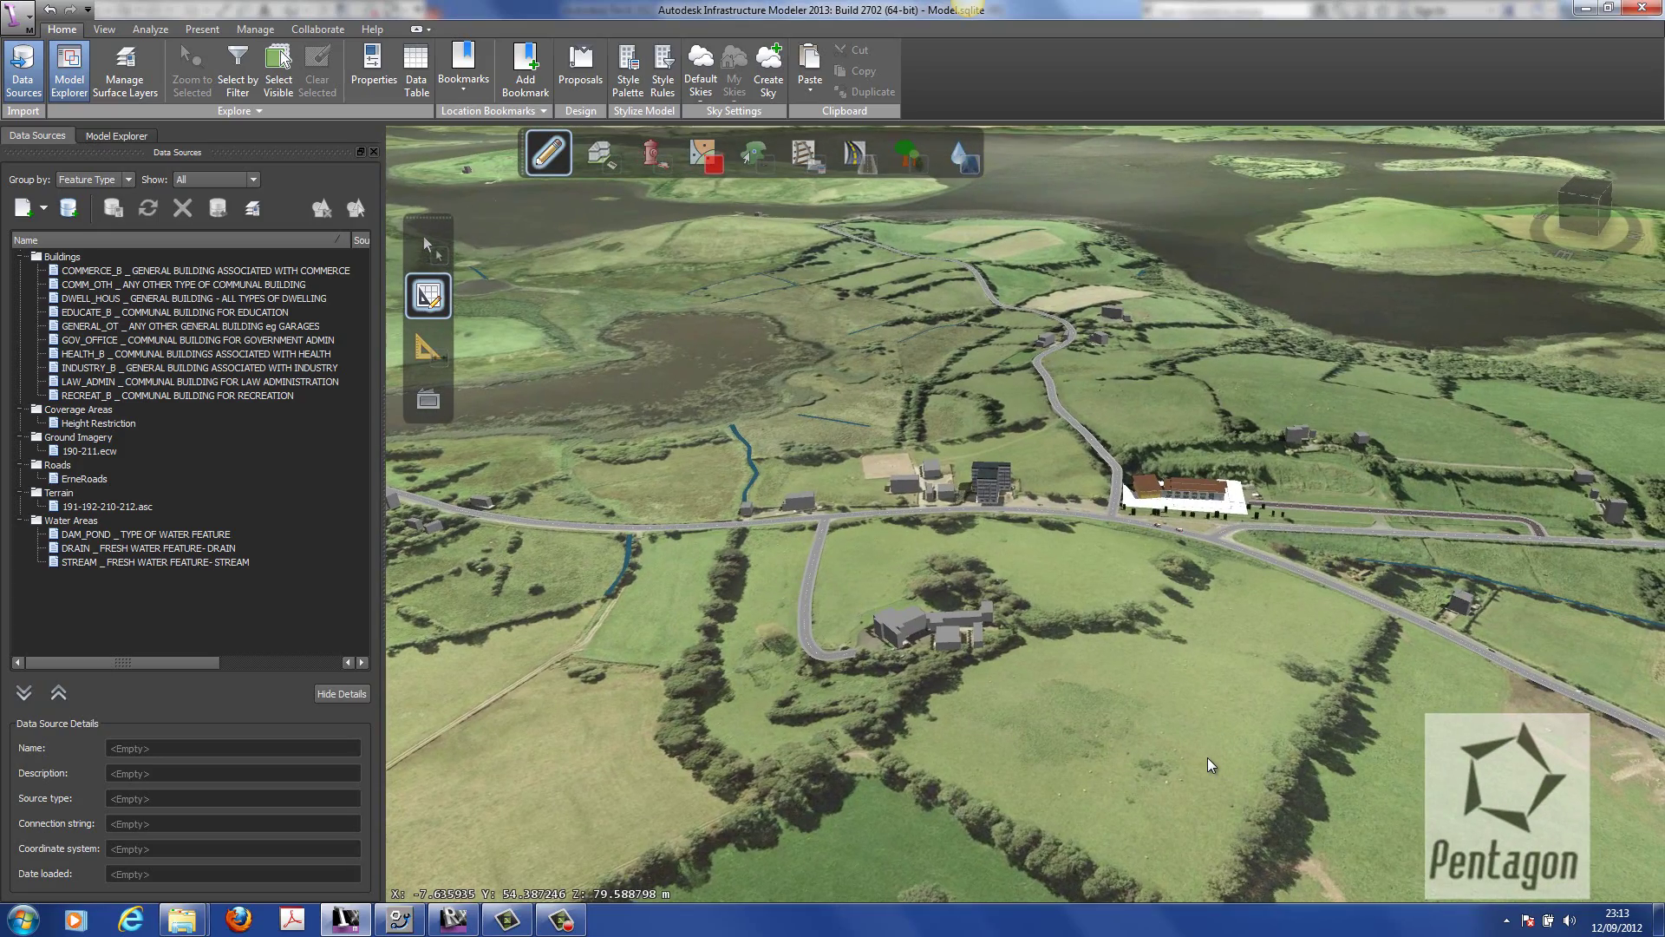
{"action": "middle_click_drag", "start_coordinate": [1168, 659], "coordinate": [1096, 610]}
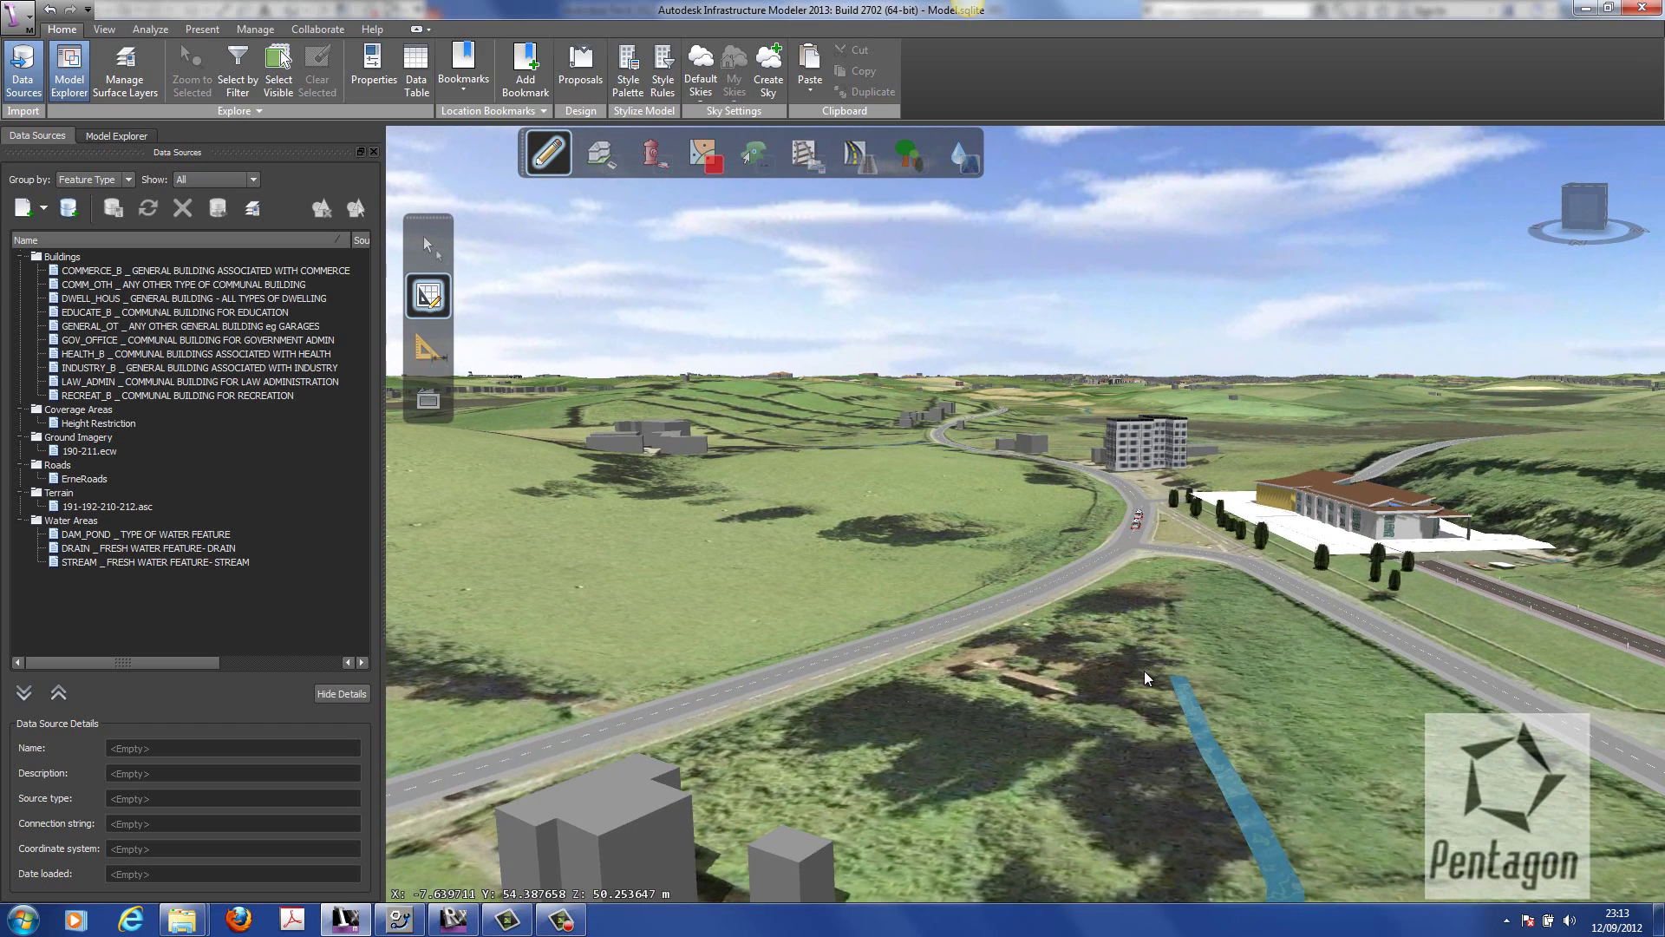